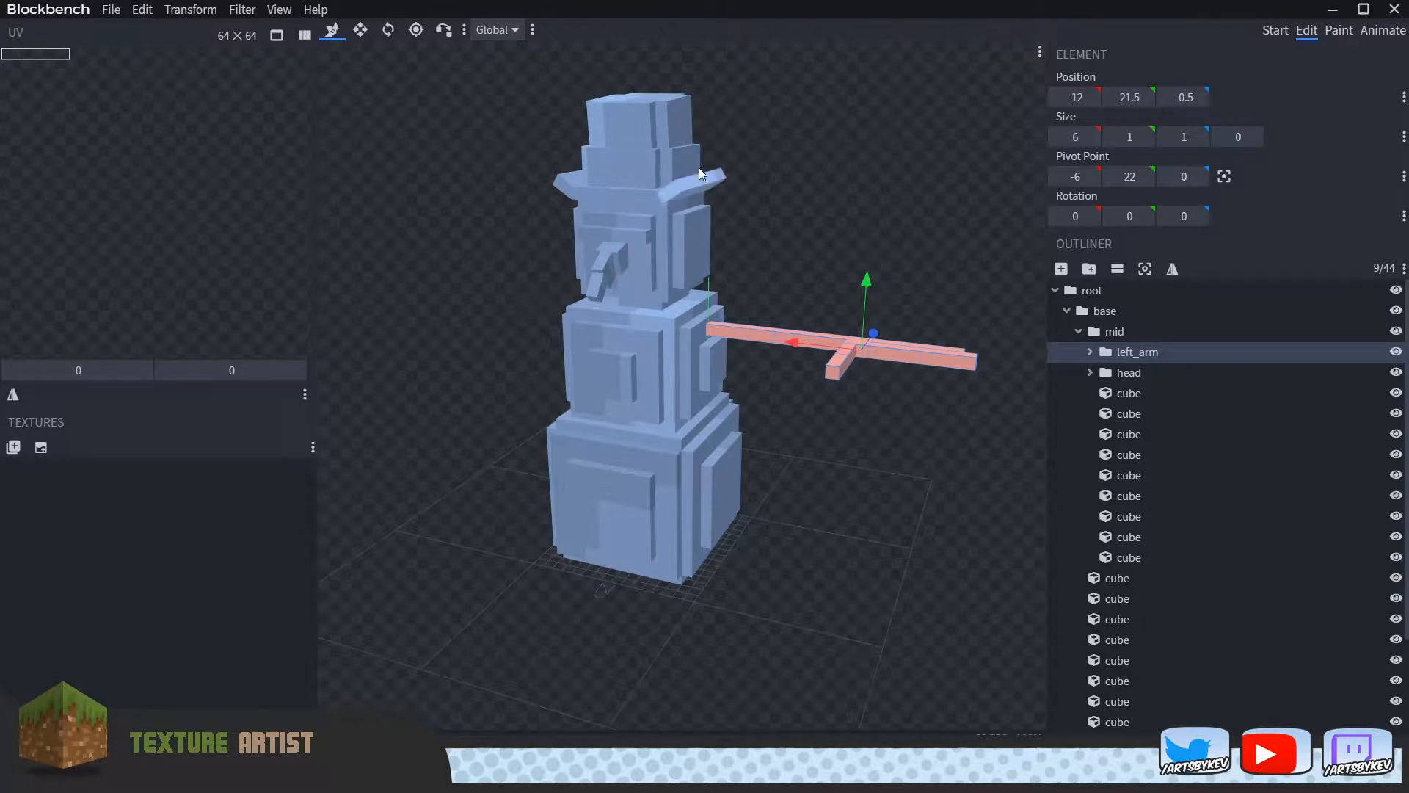
Step: Duplicate the left_arm group and flip the copy across the X axis to form the opposite arm
mouse_move(812, 273)
left_mouse_down()
mouse_move(788, 266)
mouse_move(805, 271)
left_mouse_up()
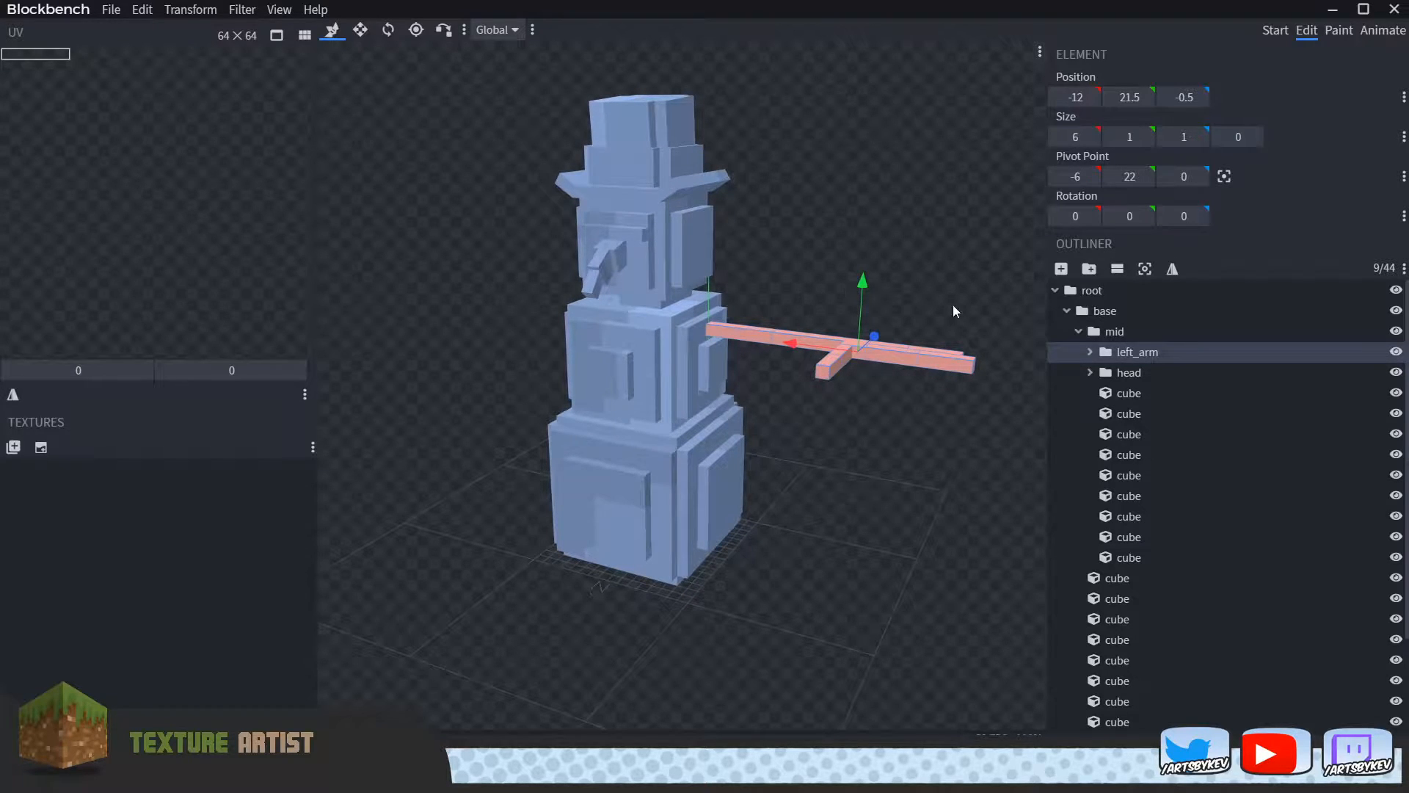
right_click(1143, 355)
left_click(1193, 411)
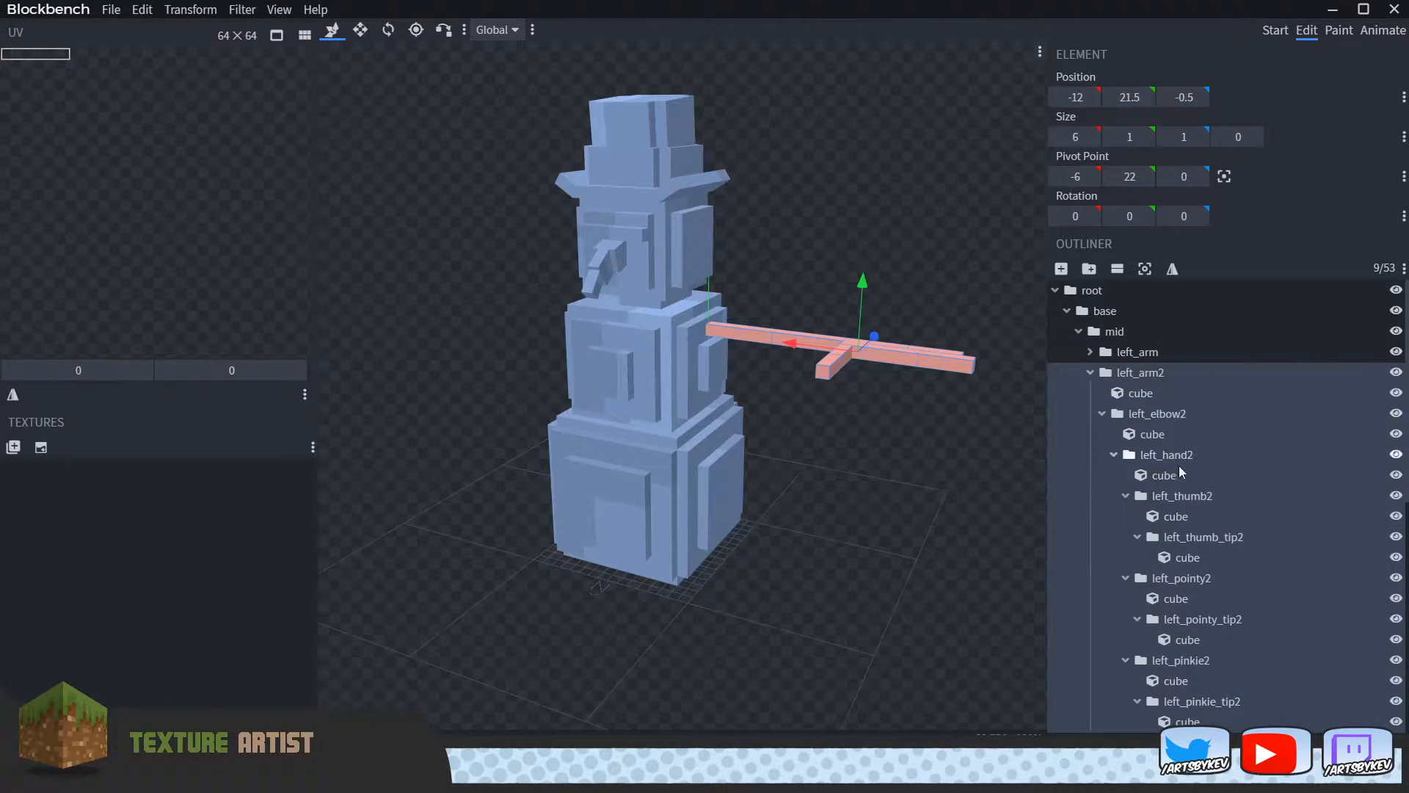
left_click(192, 10)
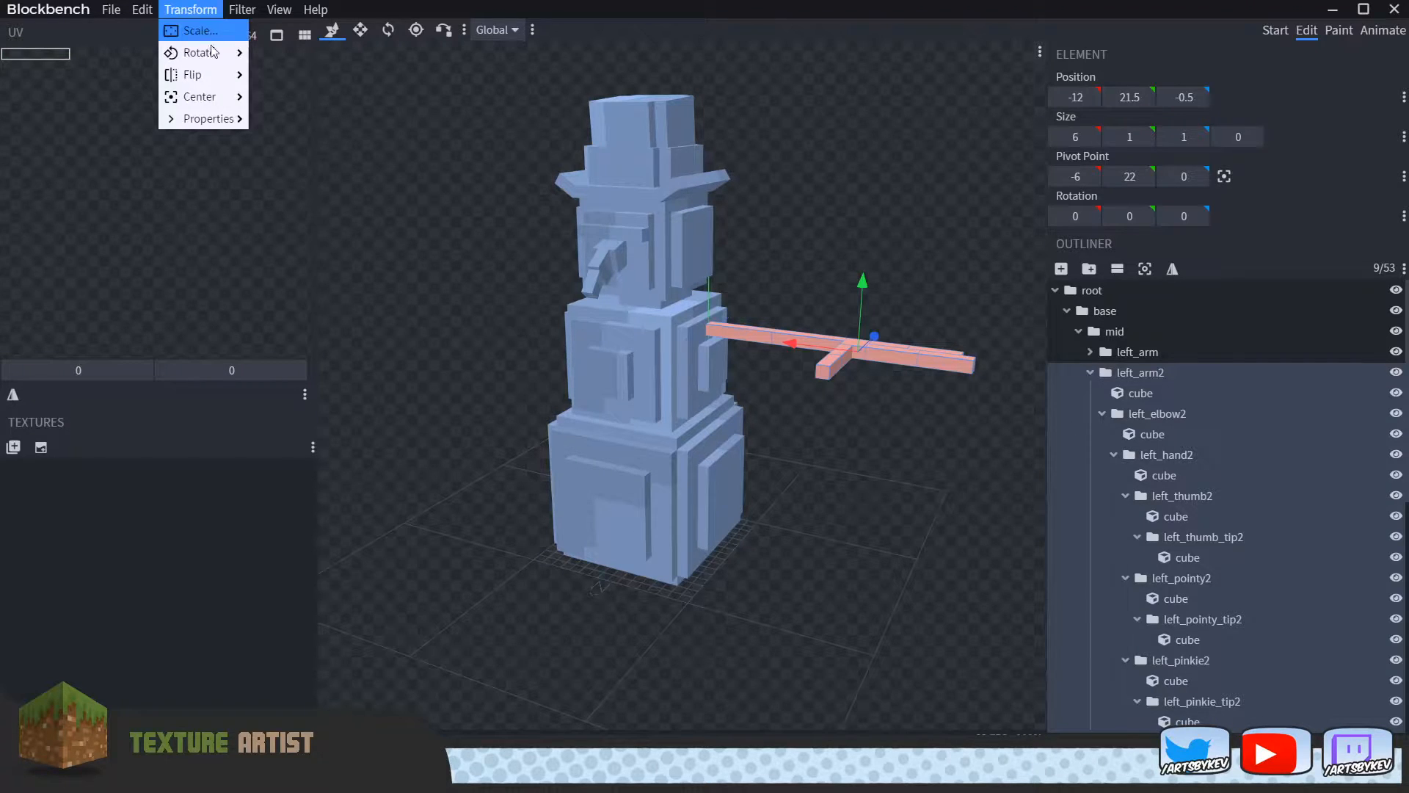
mouse_move(209, 82)
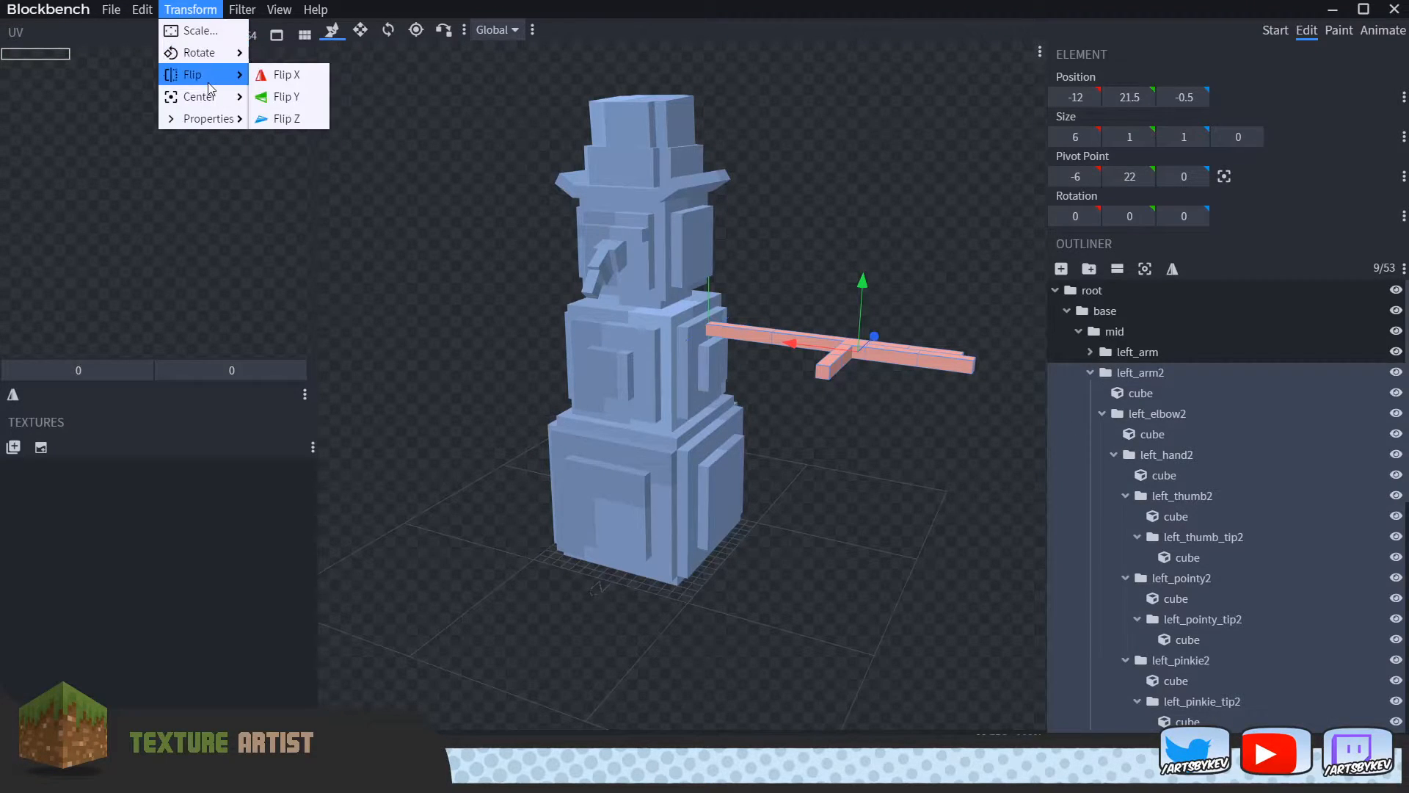
left_click(298, 74)
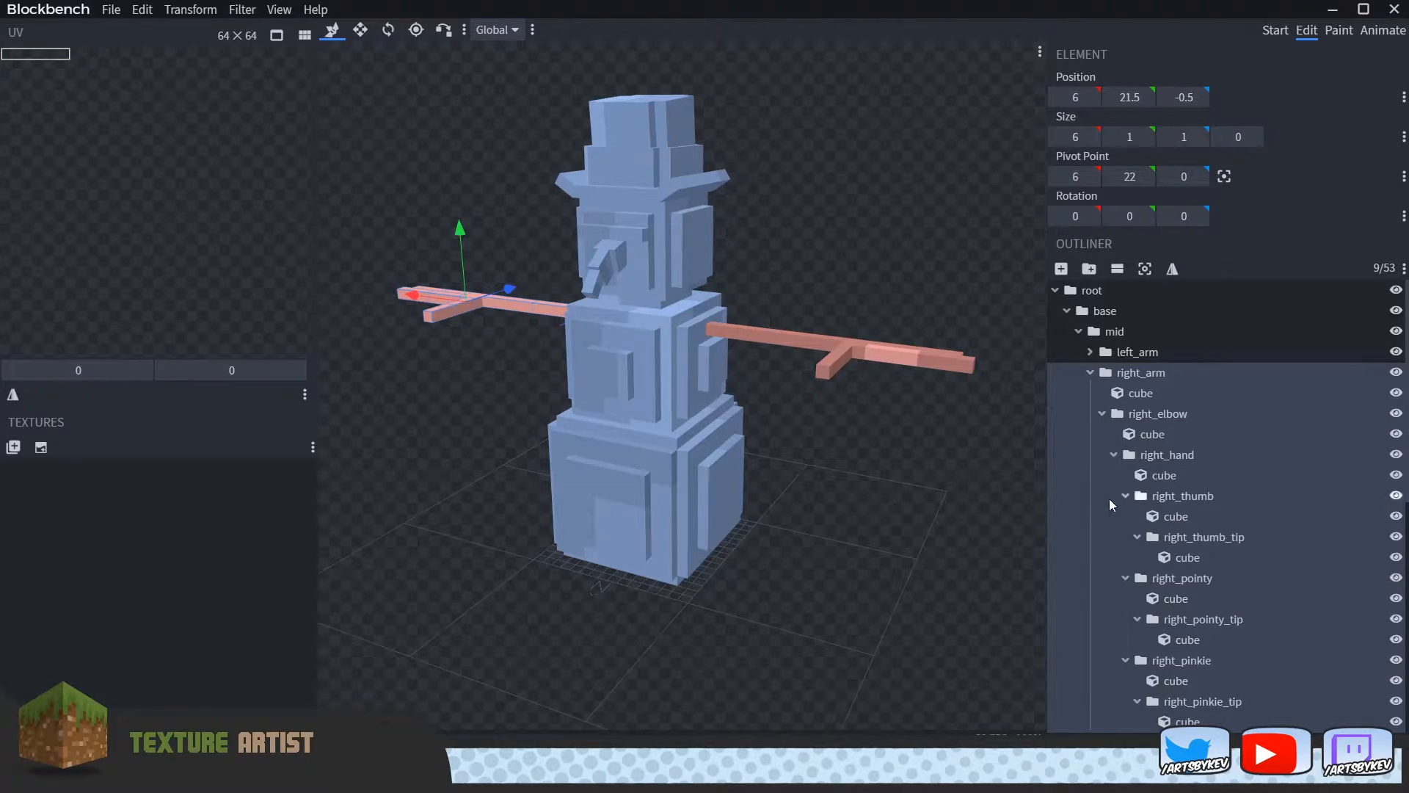
right_click_drag(824, 488, 856, 484)
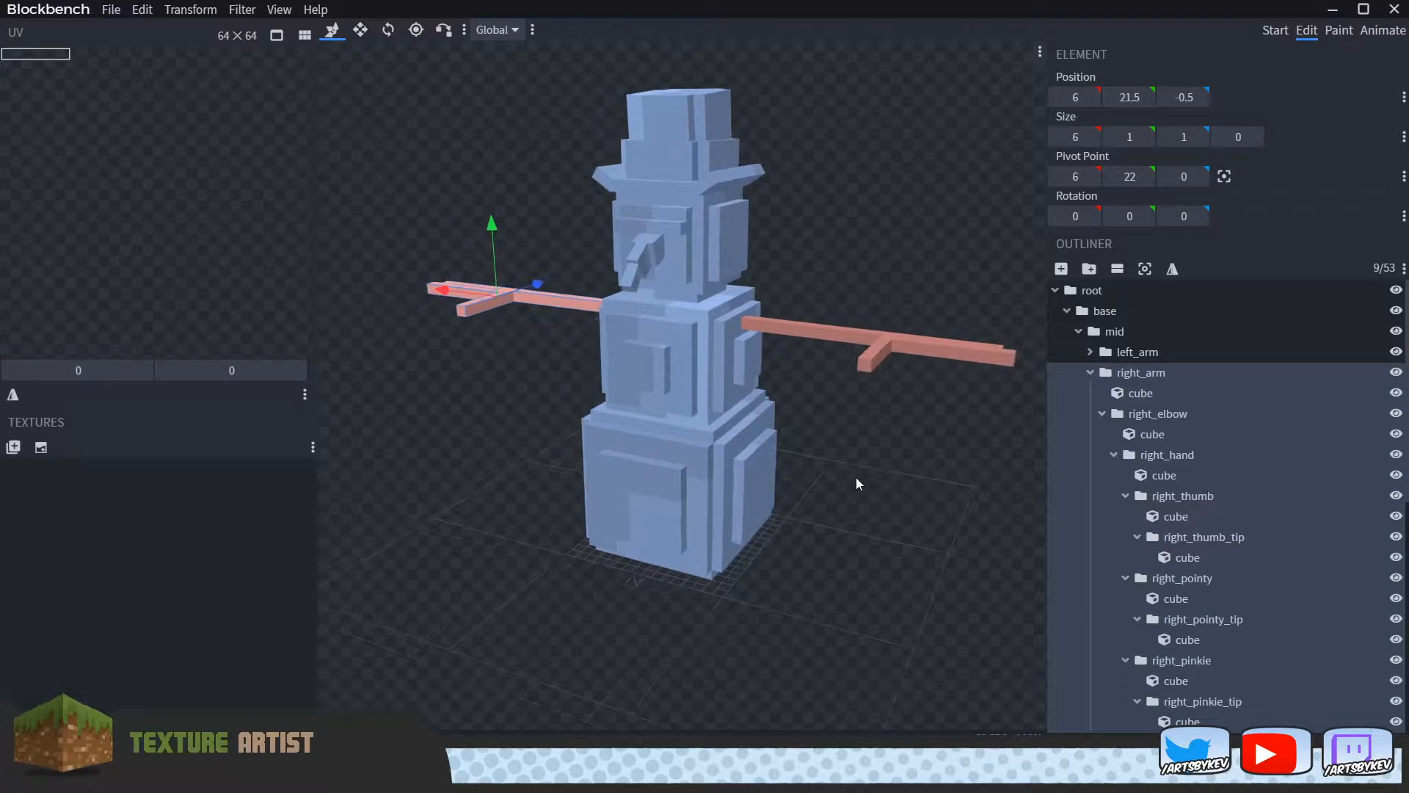
Step: Create a template texture named snow_man at resolution 16, with compression on and Power-of-2 Size turned off
left_click(37, 450)
left_click(653, 146)
left_click_drag(688, 122, 574, 131)
type("snowman")
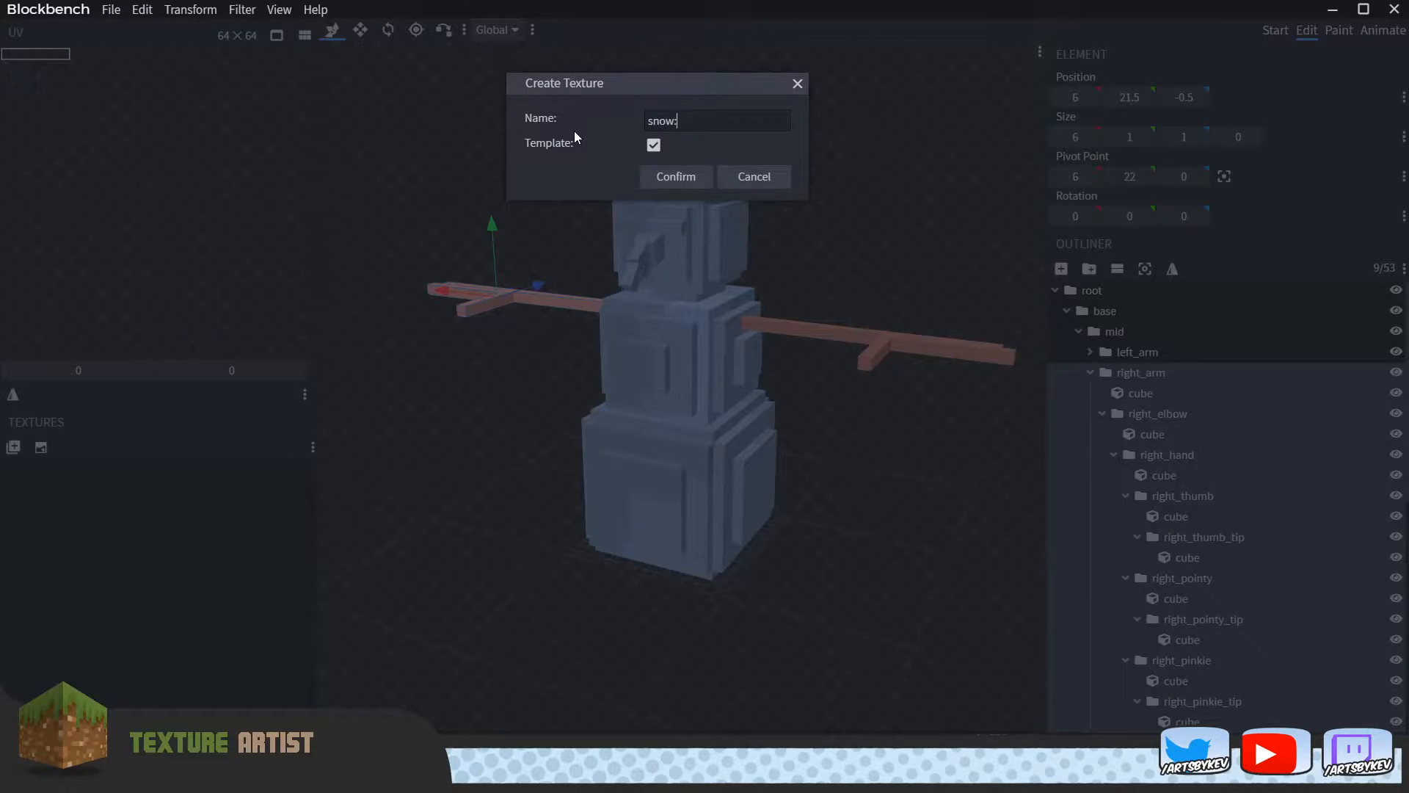
key("BackSpace")
key("BackSpace")
key("BackSpace")
type("_man")
left_click(663, 176)
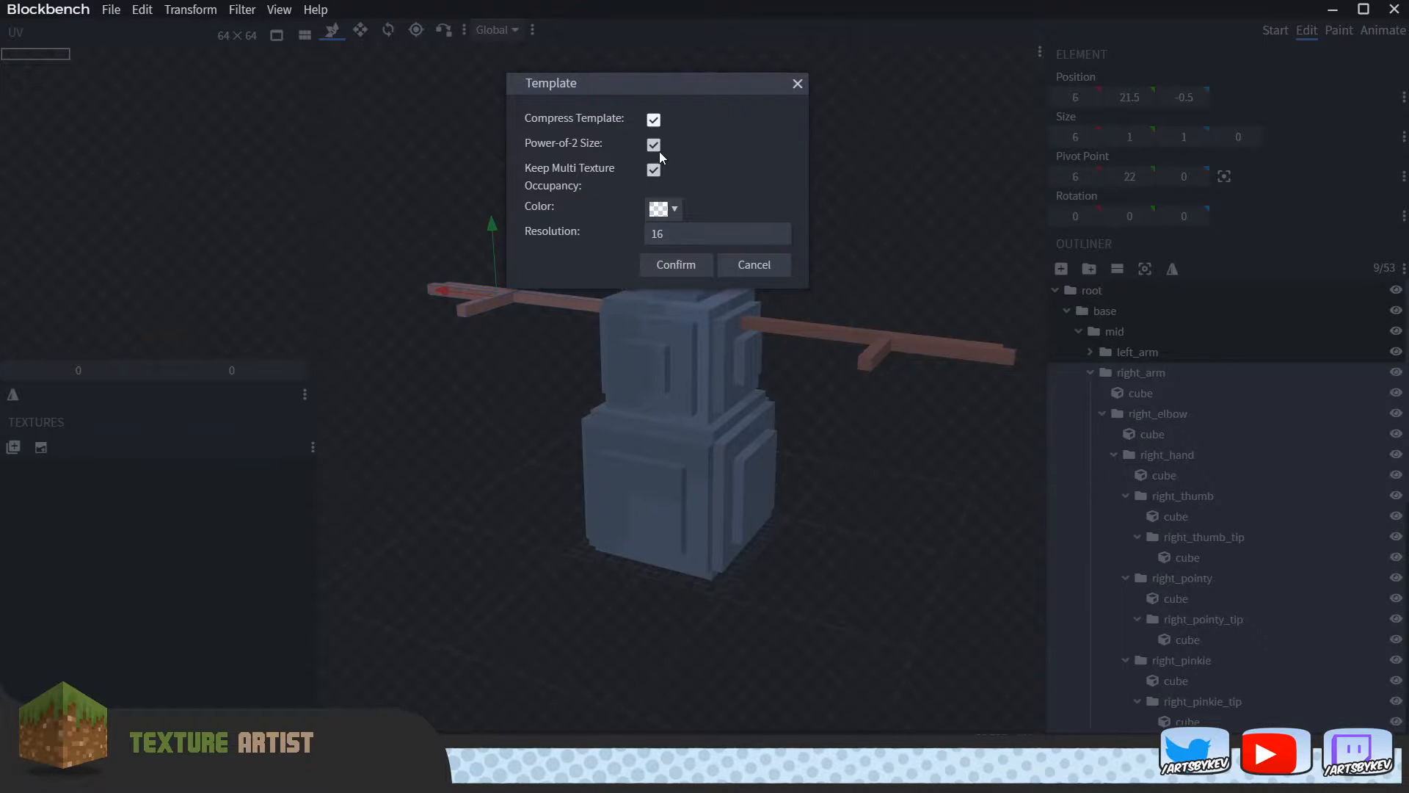
left_click(654, 147)
left_click(669, 266)
Step: Delete the snow_man texture and the right_arm group from the model
left_click_drag(455, 458, 424, 446)
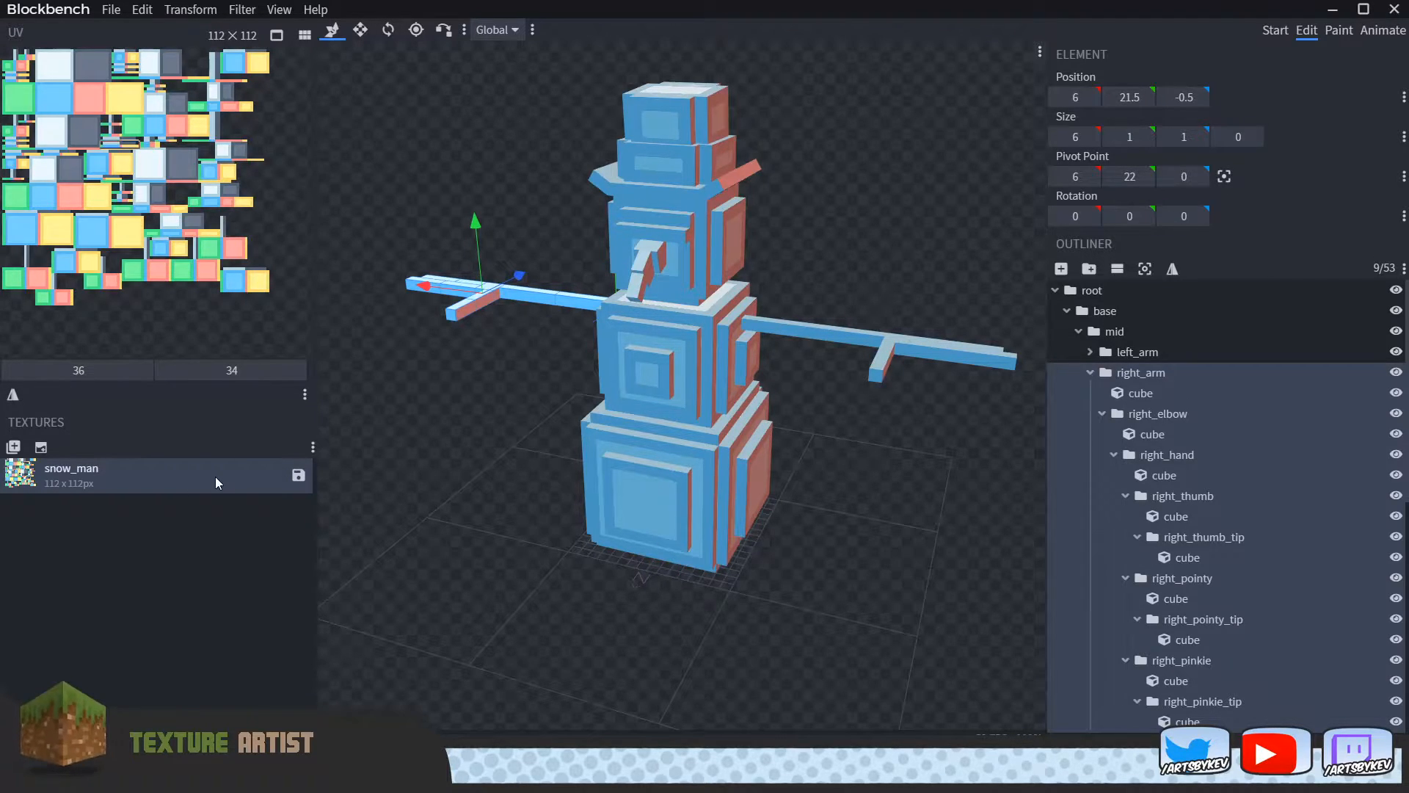
left_click_drag(459, 495, 483, 485)
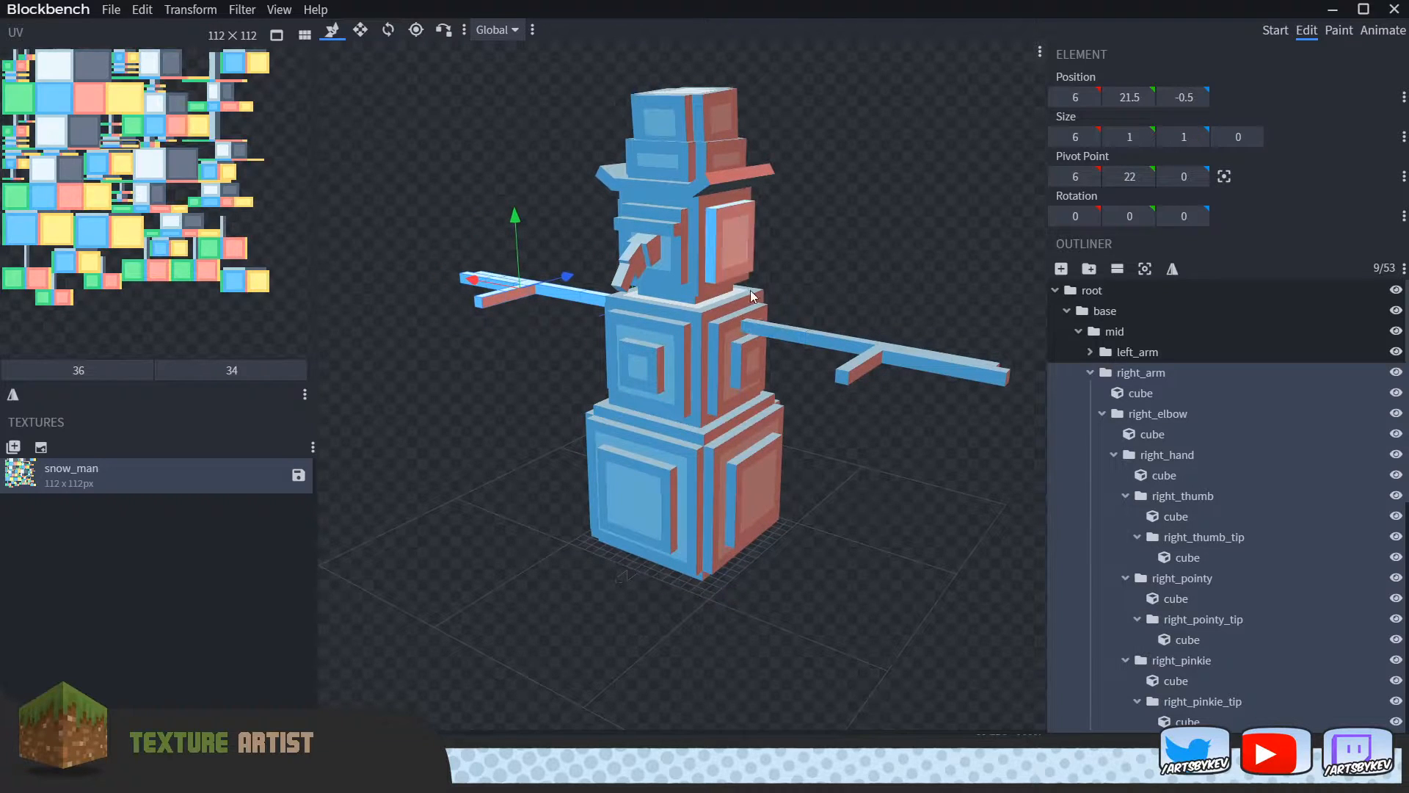
left_click_drag(725, 558, 640, 606)
right_click(130, 481)
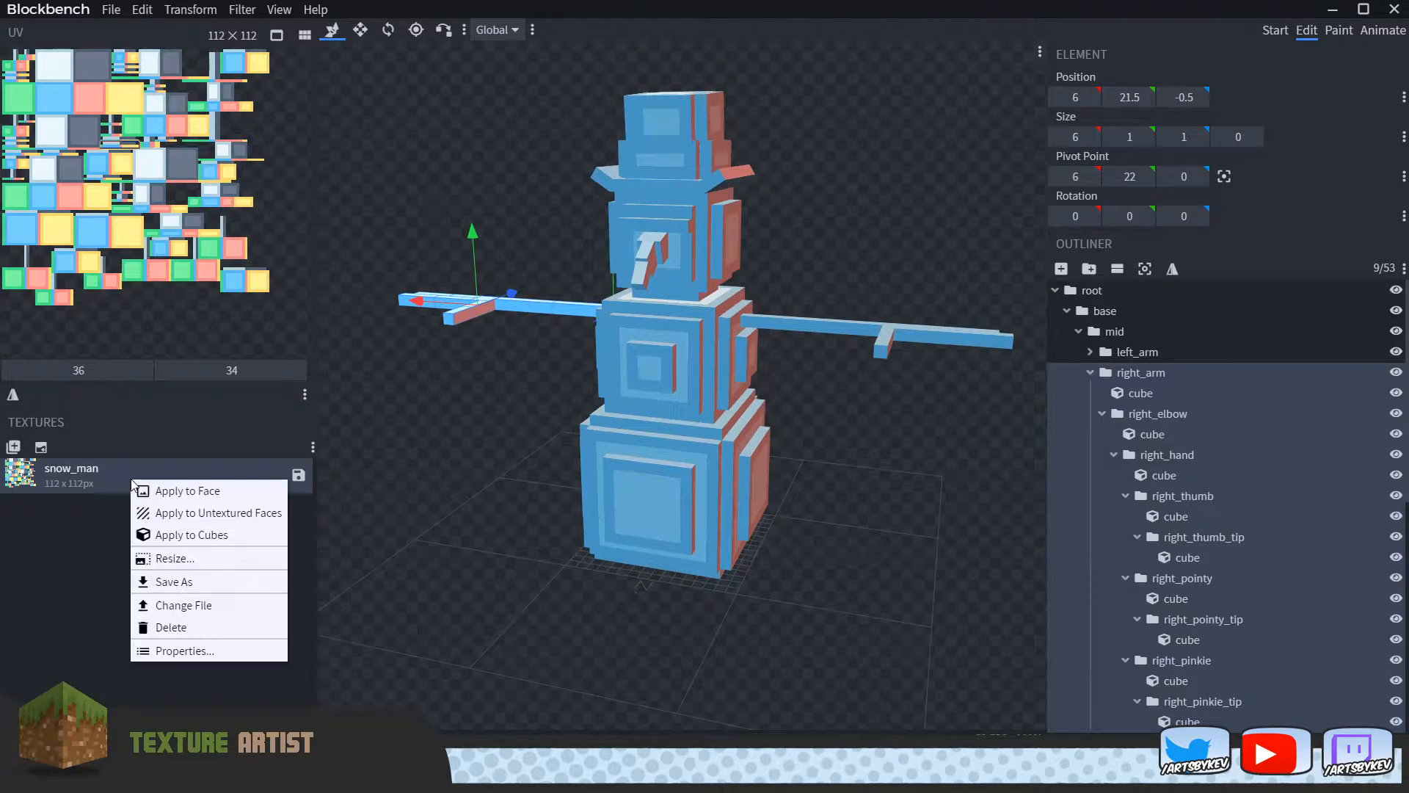
left_click(184, 635)
left_click(1180, 371)
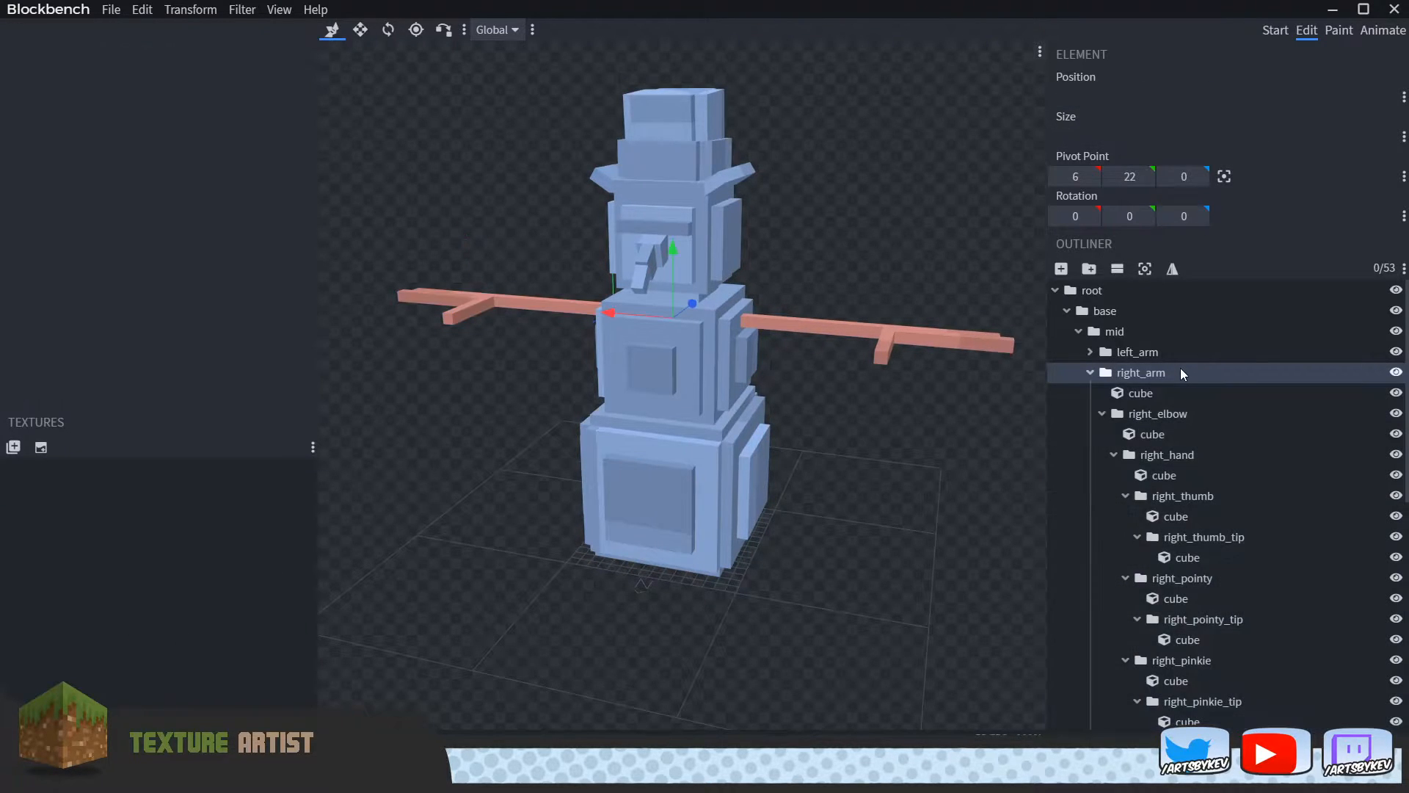
key("Delete")
Step: Delete the right-side cubes of the snowman: the base, middle and head side panels and the angled hat brim piece
left_click_drag(483, 523, 579, 512)
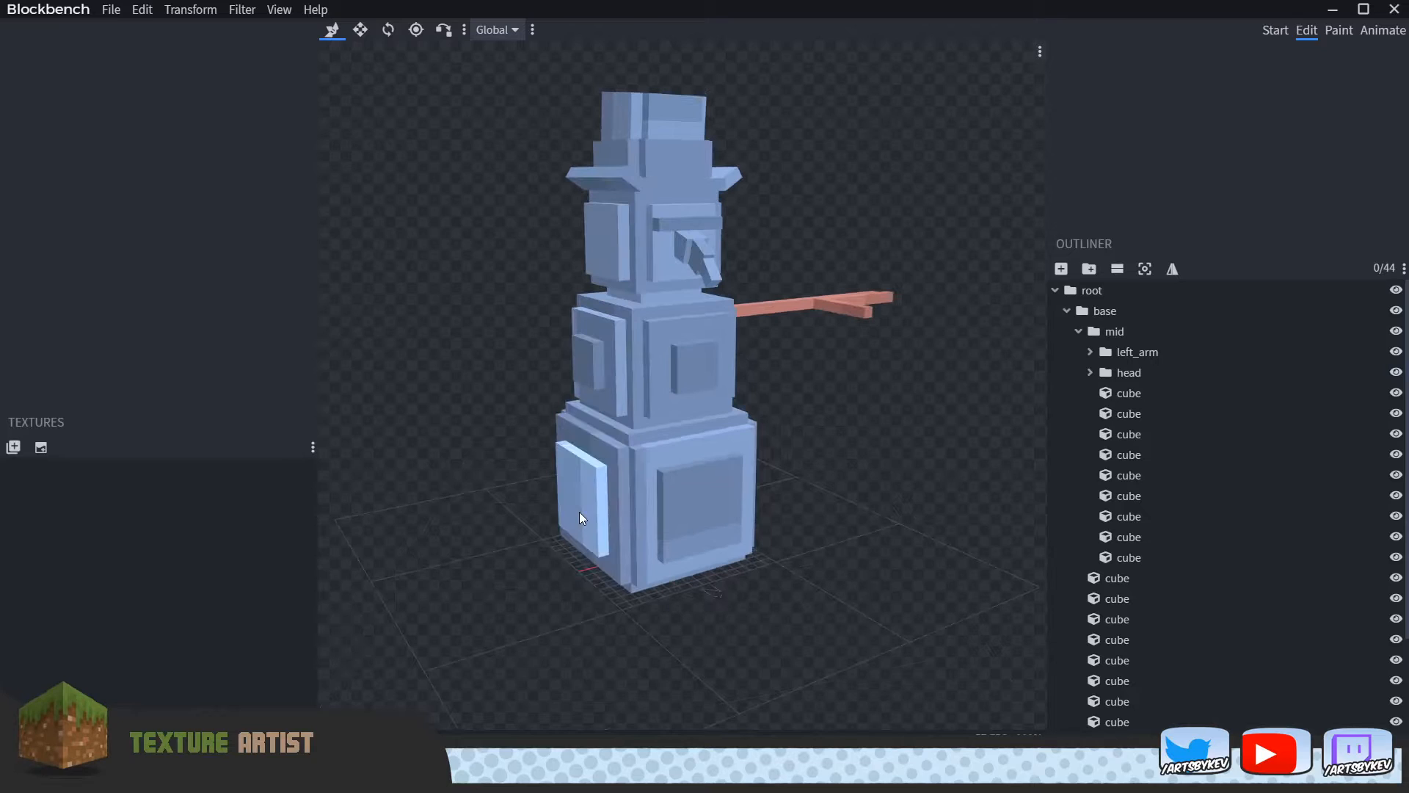
left_click_drag(729, 591, 823, 596)
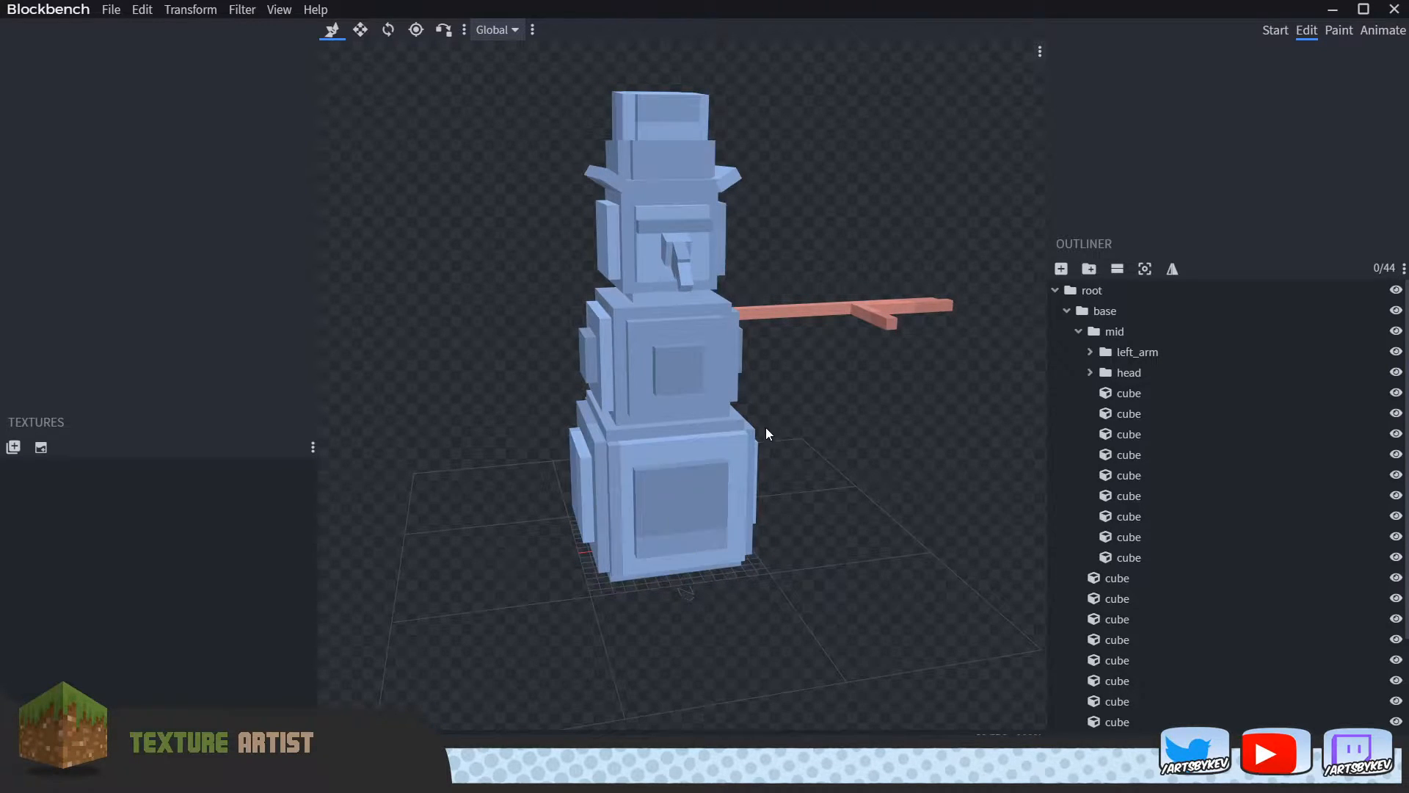
left_click(585, 518)
left_click(598, 363)
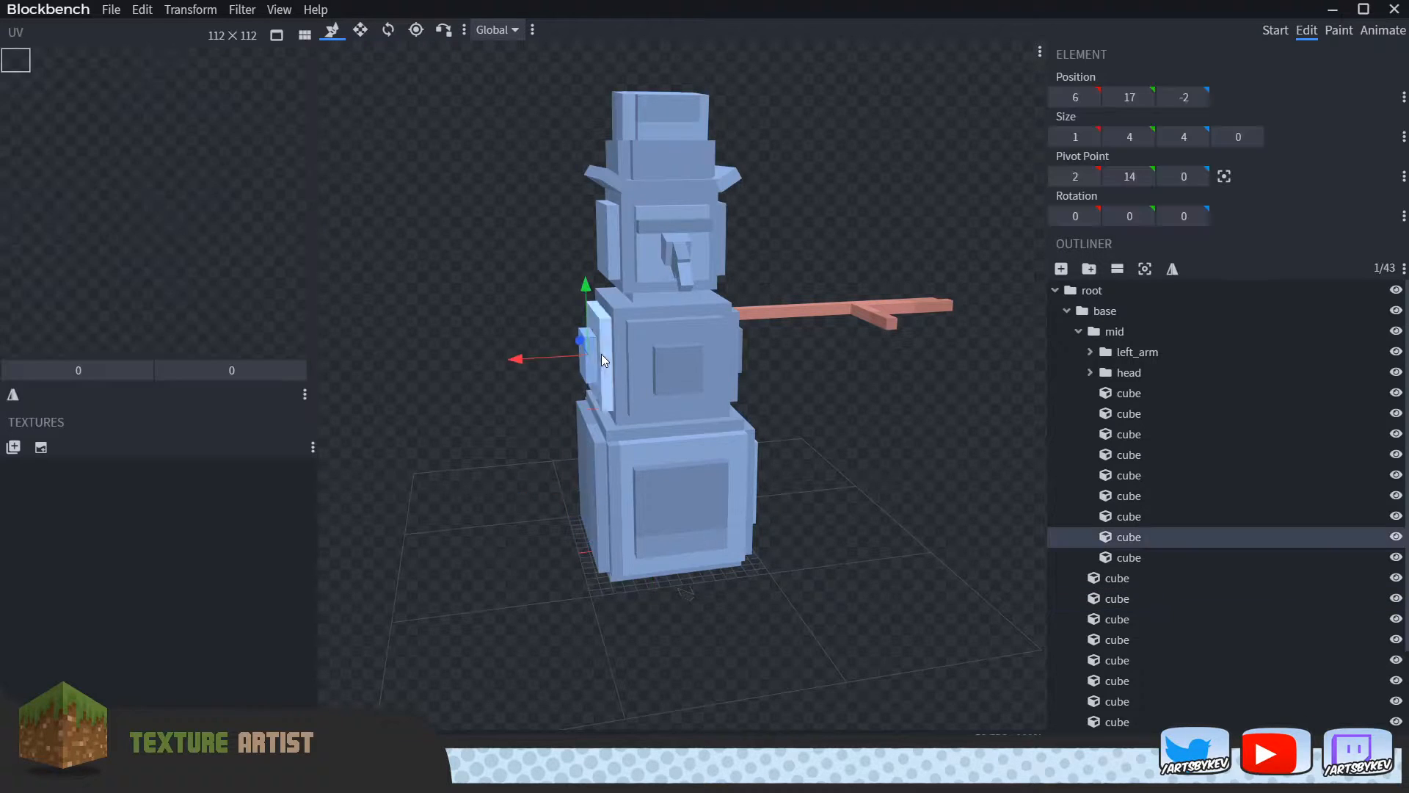
left_click(614, 251)
key("Delete")
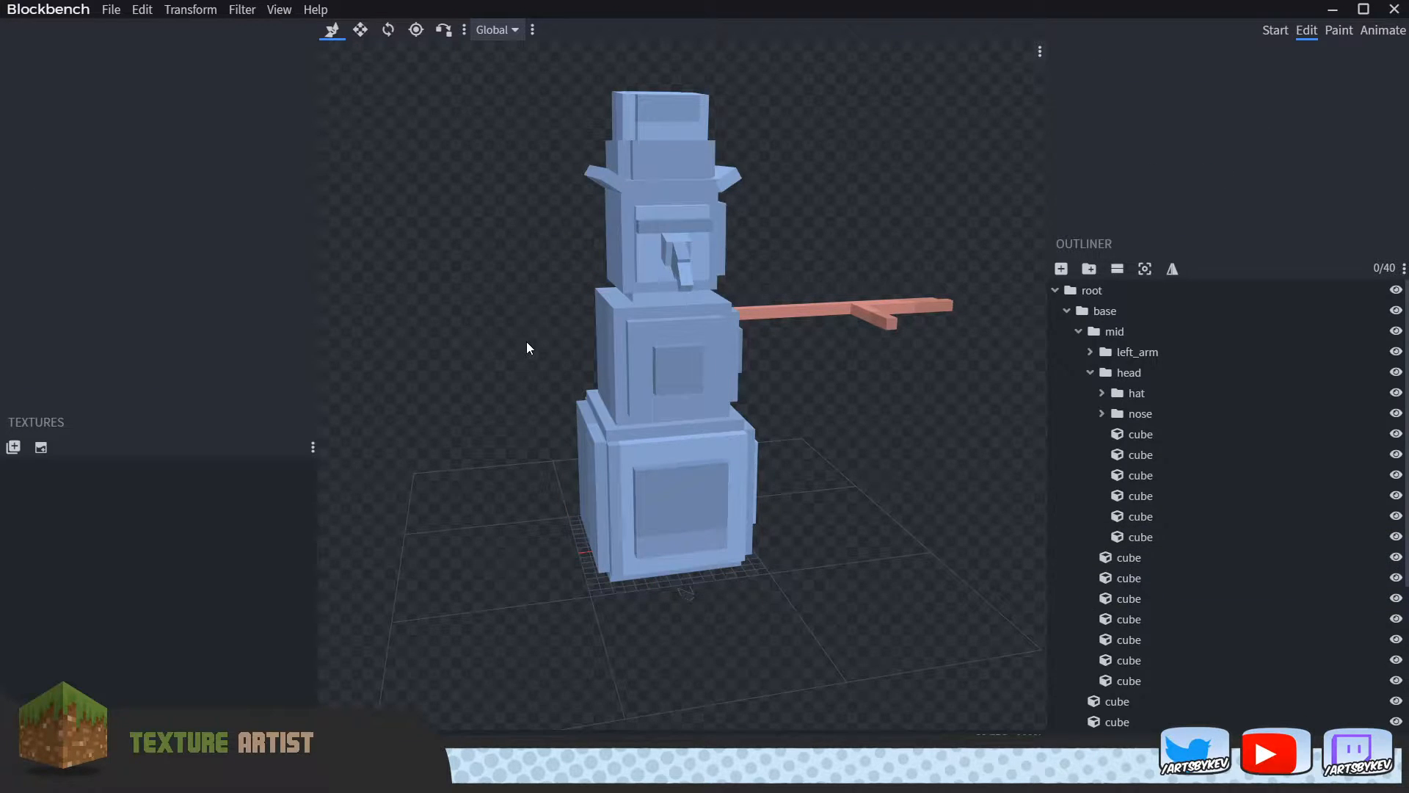
left_click(600, 183)
key("Delete")
left_click_drag(525, 306, 488, 324)
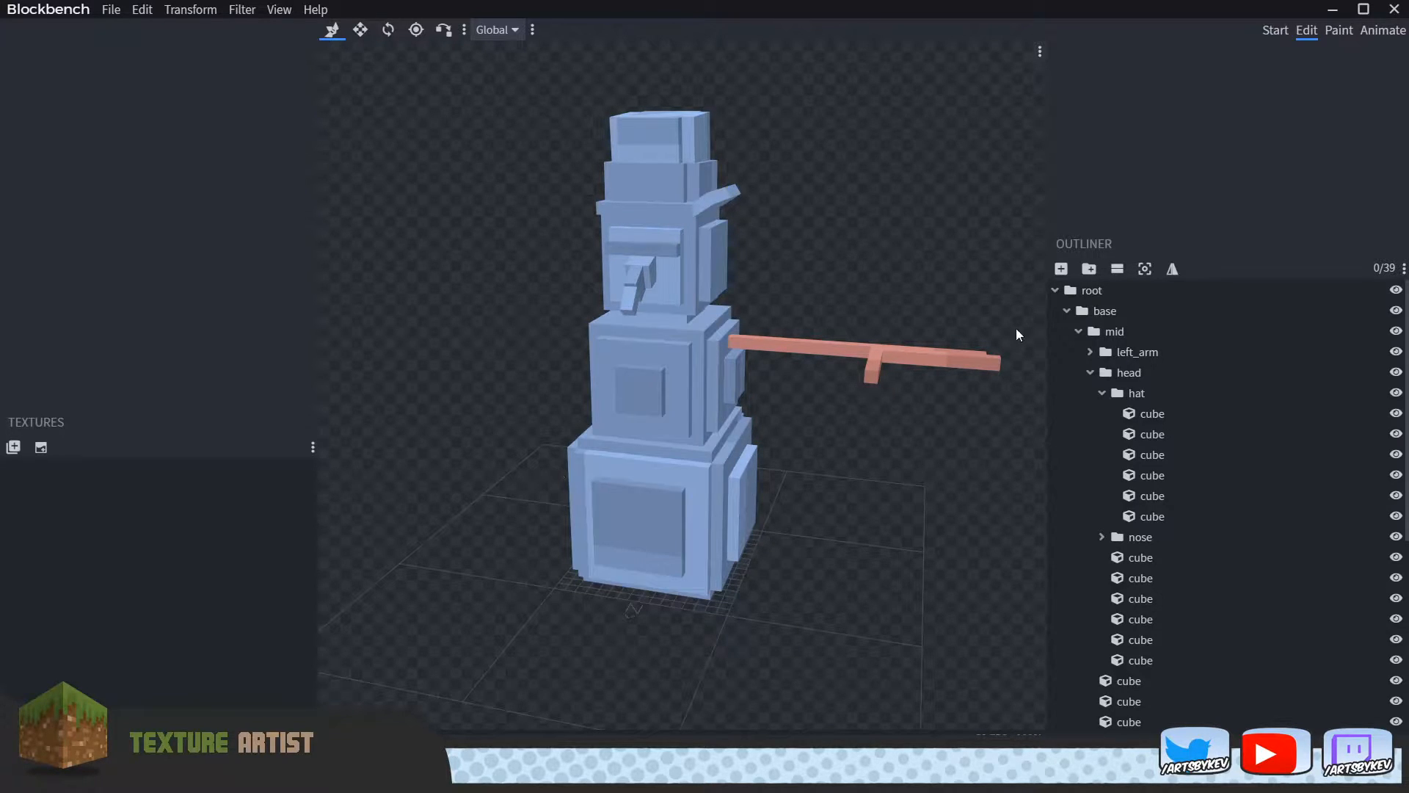
Step: Create a compressed template texture named snow_man at resolution 16 for the half-built model, with Power-of-2 Size turned off
left_click(40, 447)
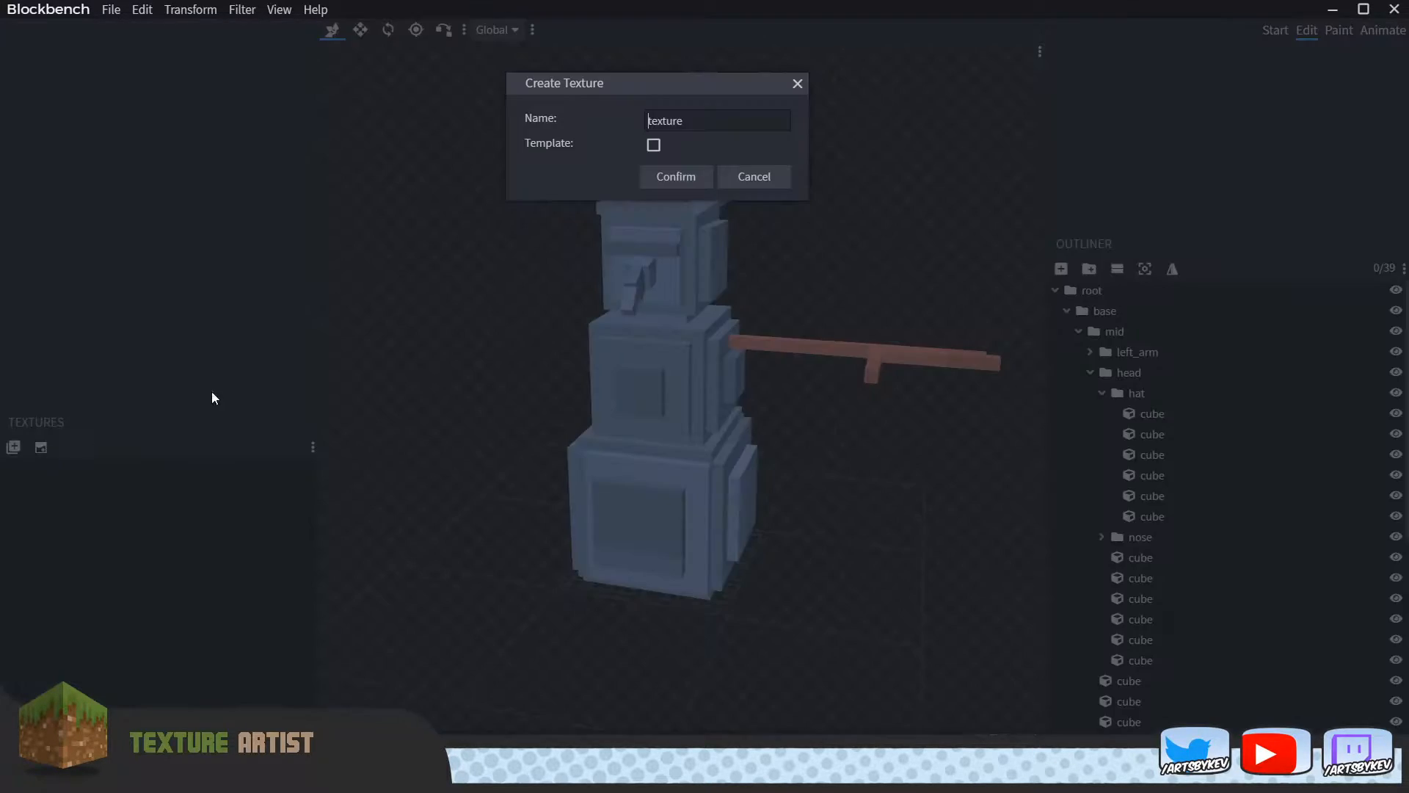
double_click(684, 125)
type("snow_man")
left_click(653, 145)
left_click(664, 176)
left_click(653, 145)
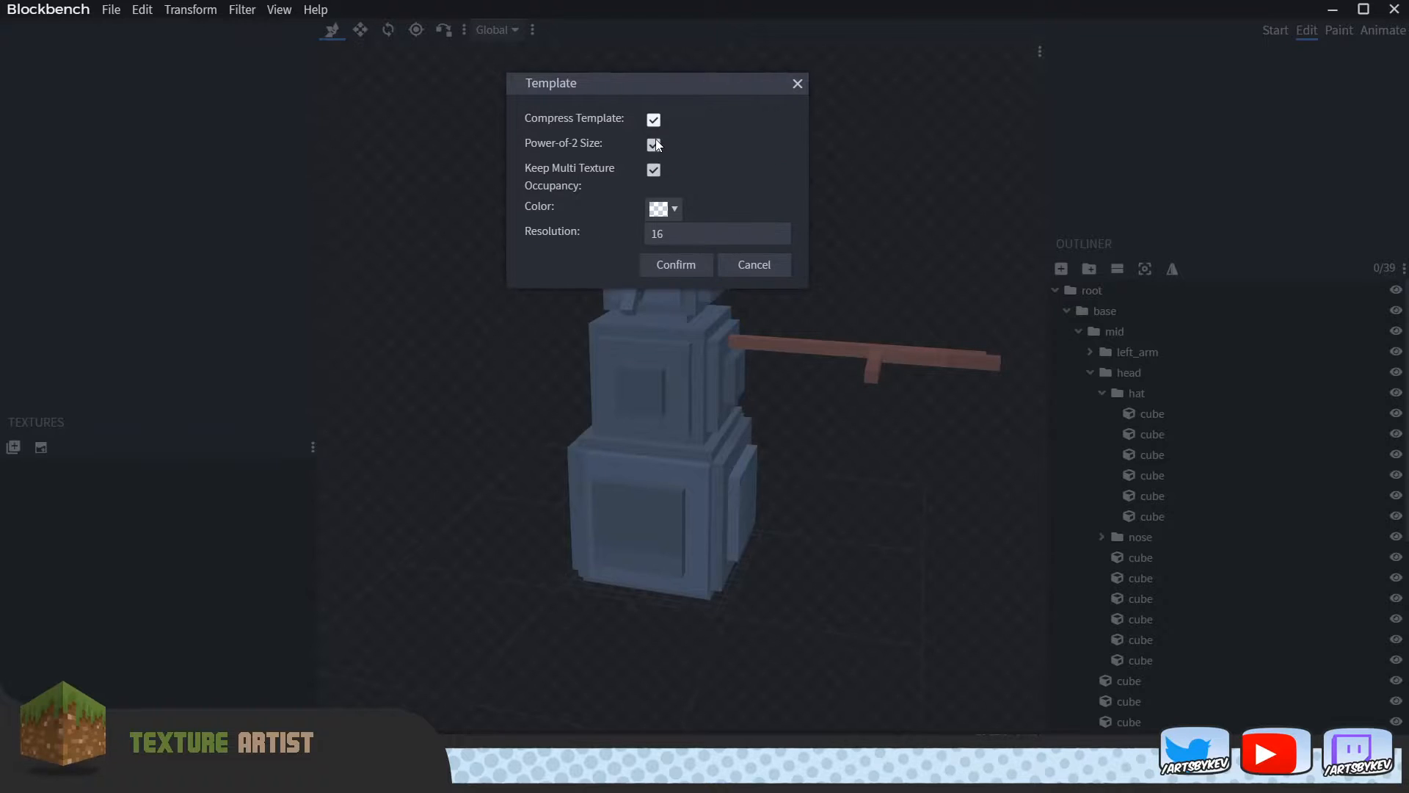
left_click(654, 266)
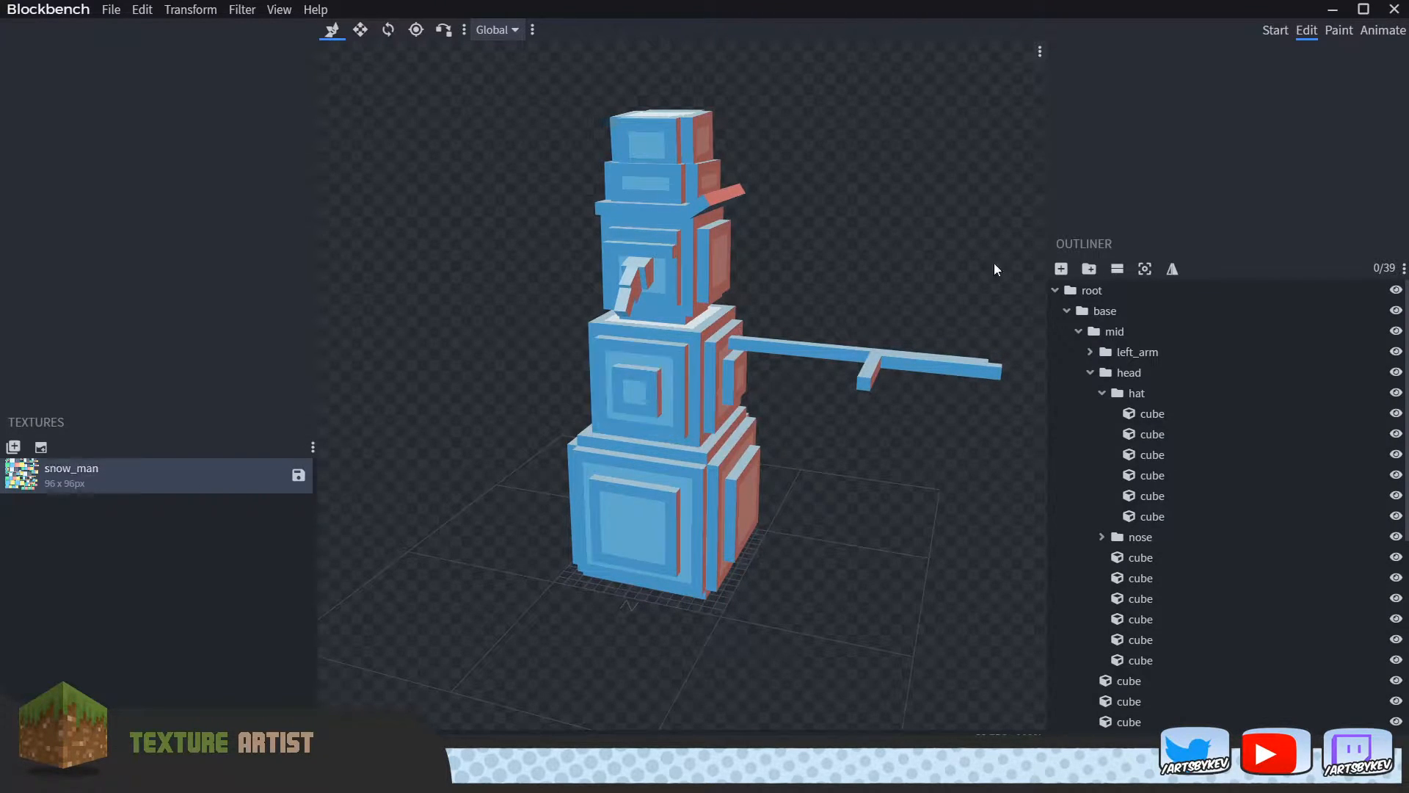
left_click(1334, 30)
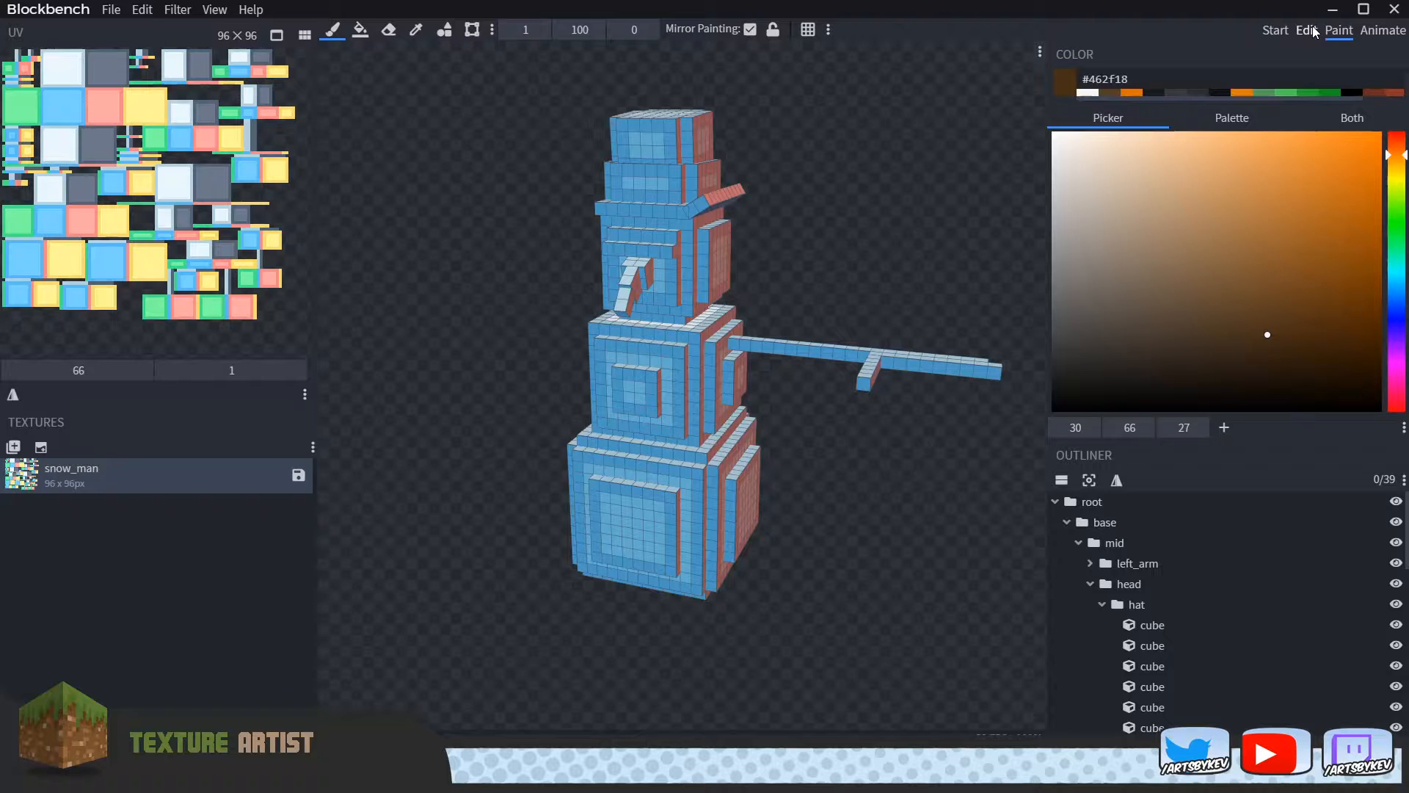
left_click(1306, 30)
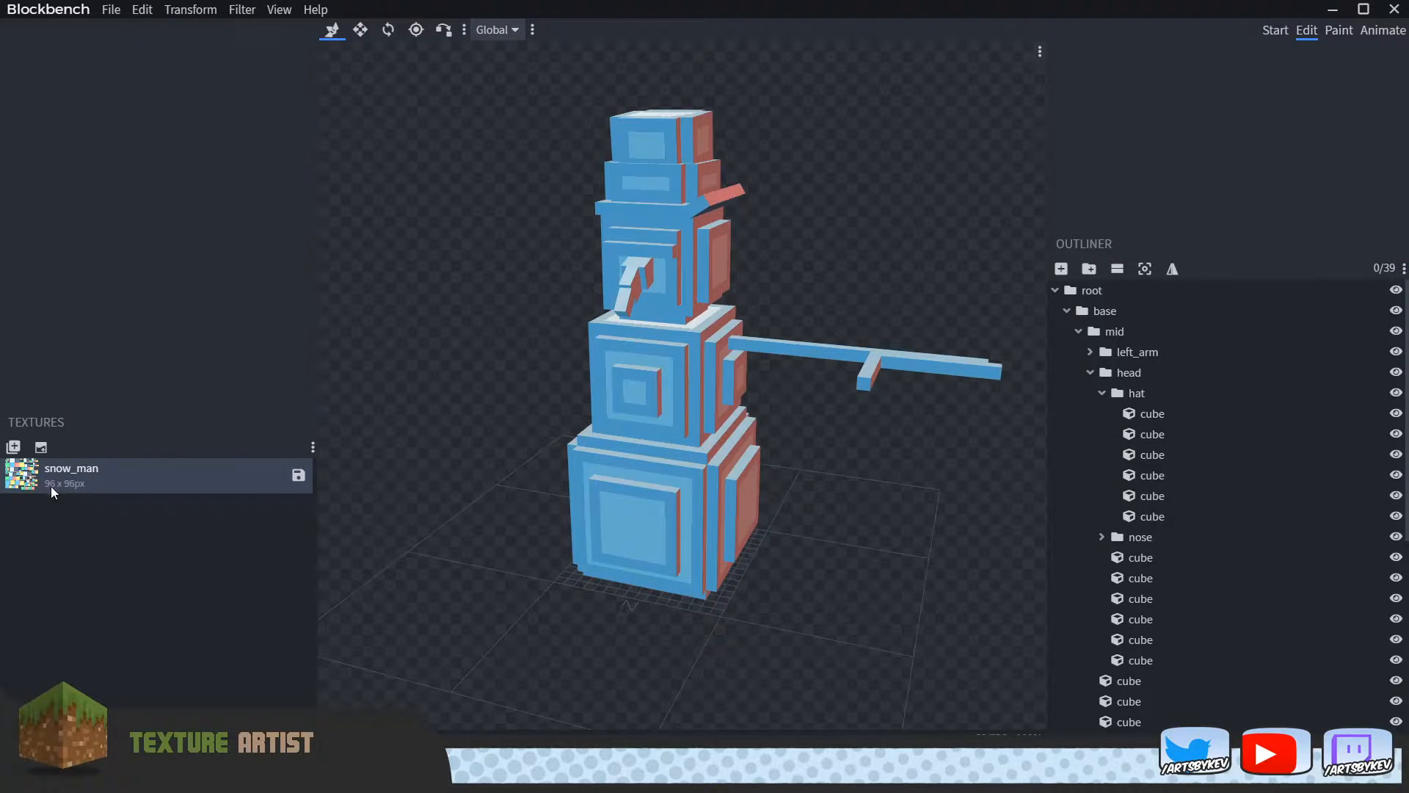
Step: Duplicate the five left-side cubes of the hat brim, head, middle and base, and flip the copies across the X axis
mouse_move(464, 429)
right_mouse_down()
mouse_move(472, 397)
mouse_move(488, 433)
right_mouse_up()
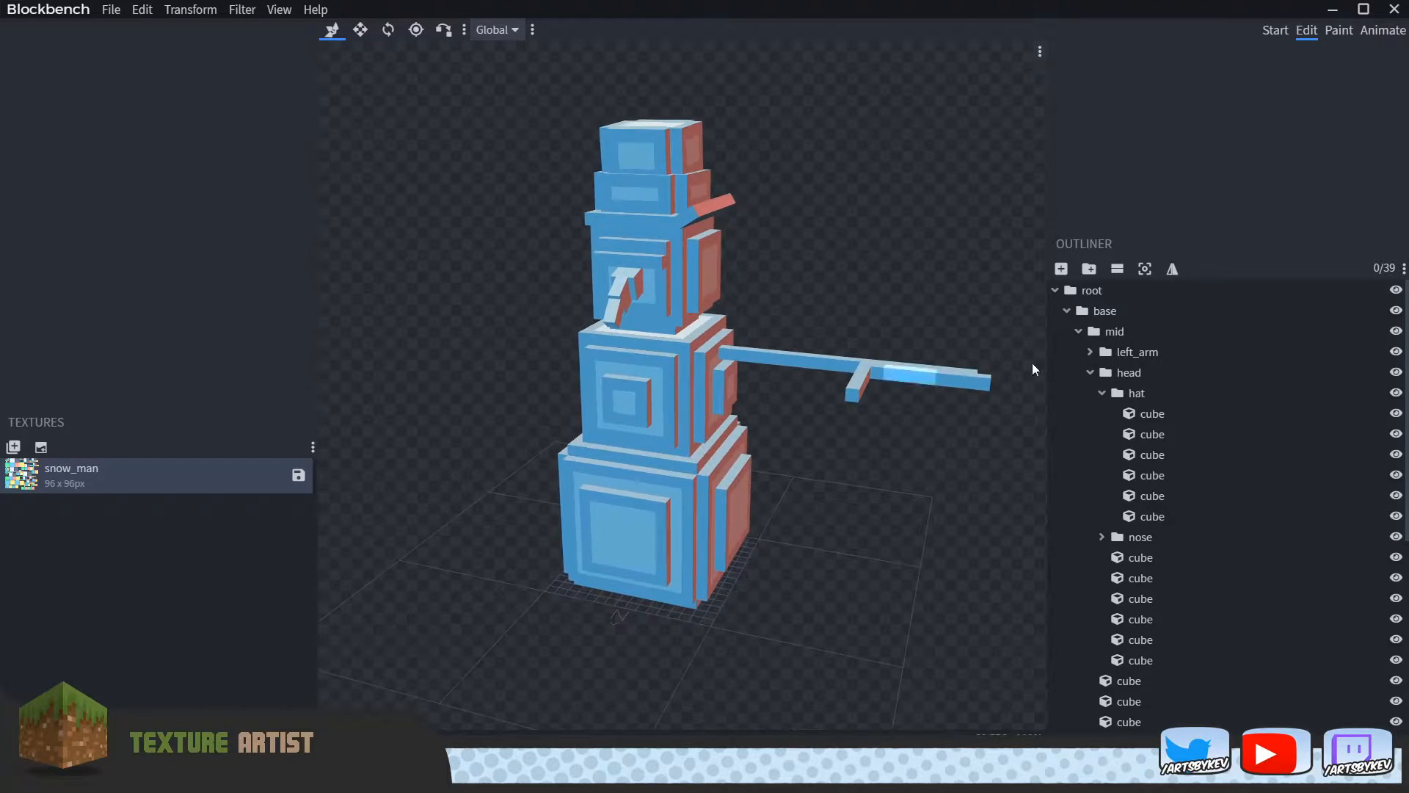
left_click(715, 286)
left_click(721, 210, "shift")
left_click(725, 395, "shift")
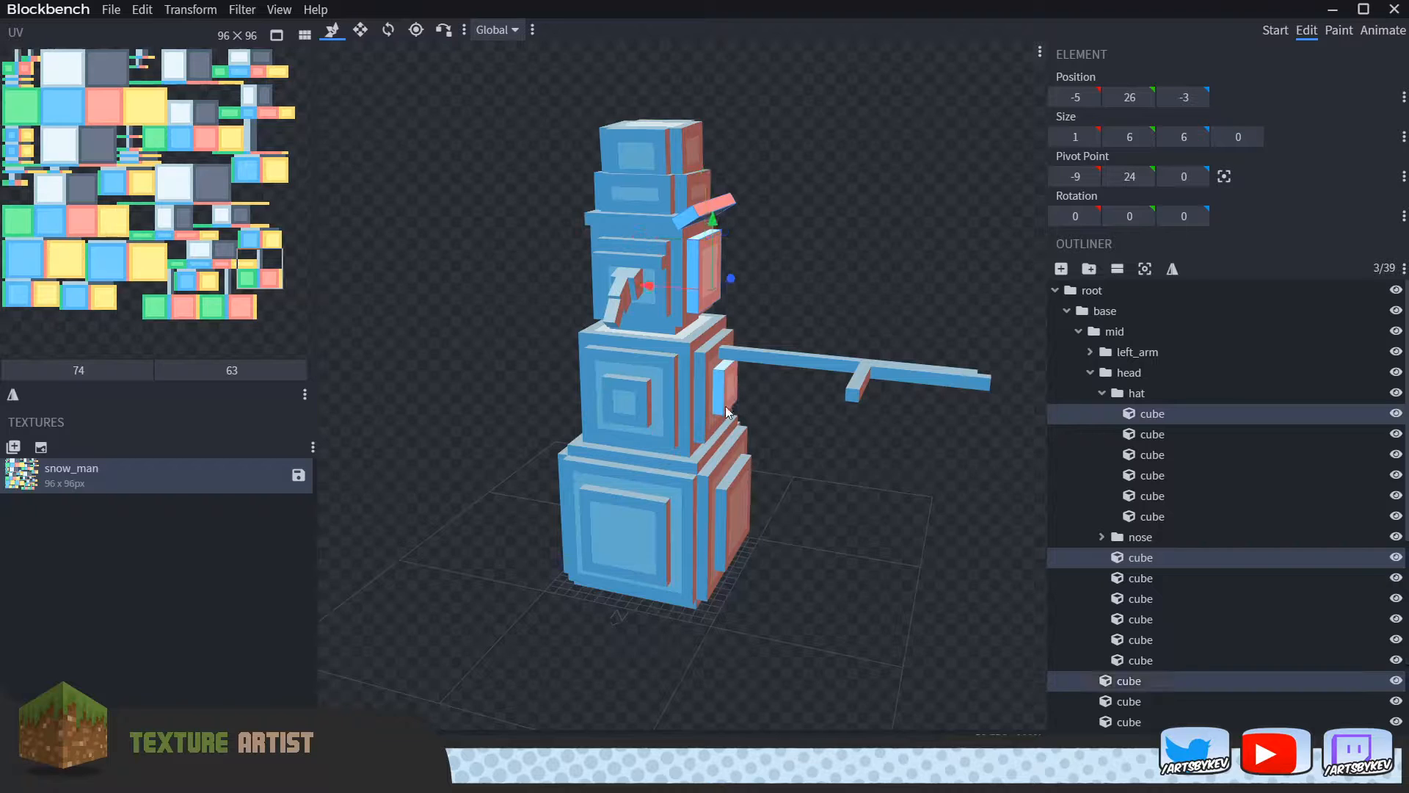
left_click(733, 514, "shift")
left_click(703, 401, "shift")
left_click_drag(778, 417, 805, 404)
key("ctrl+d")
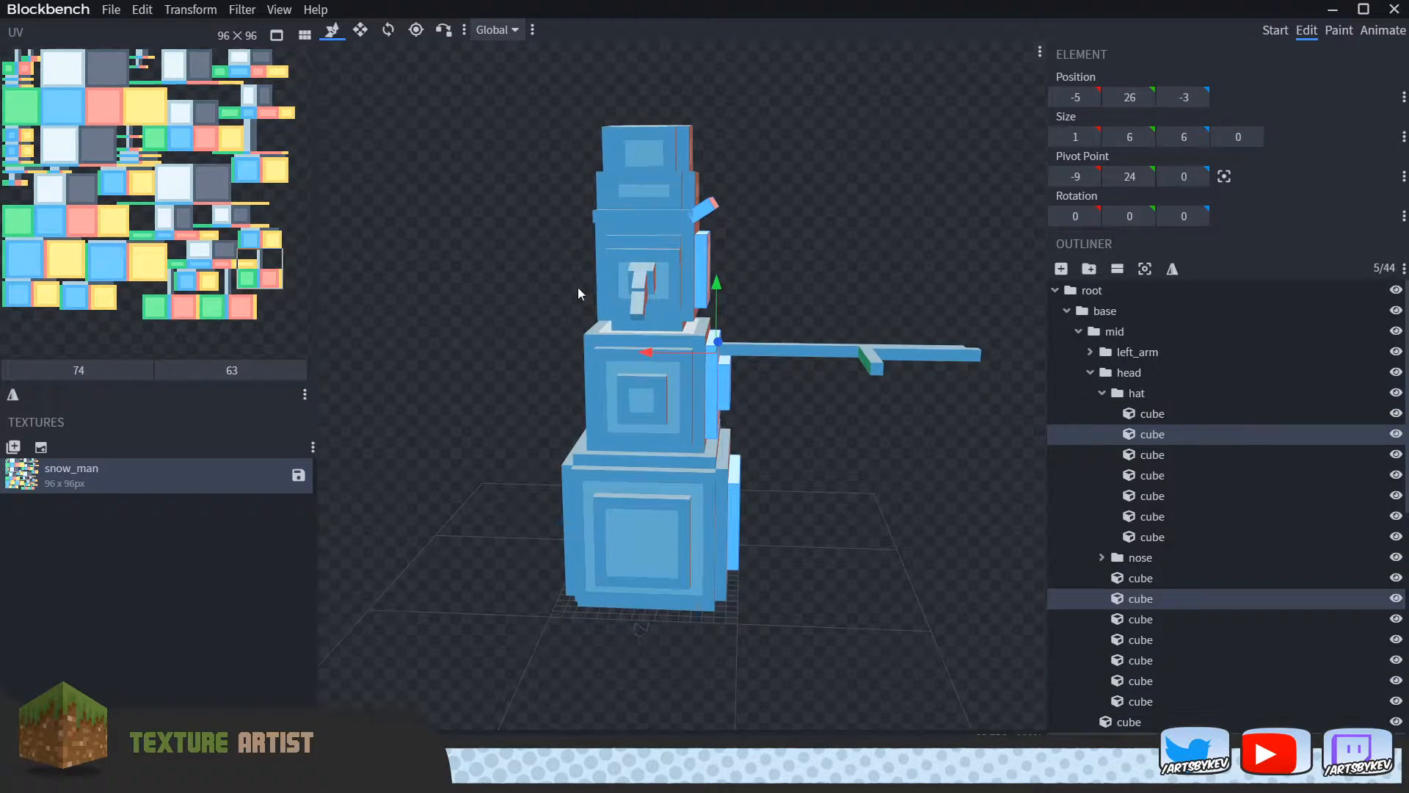
left_click(176, 10)
mouse_move(195, 73)
left_click(282, 71)
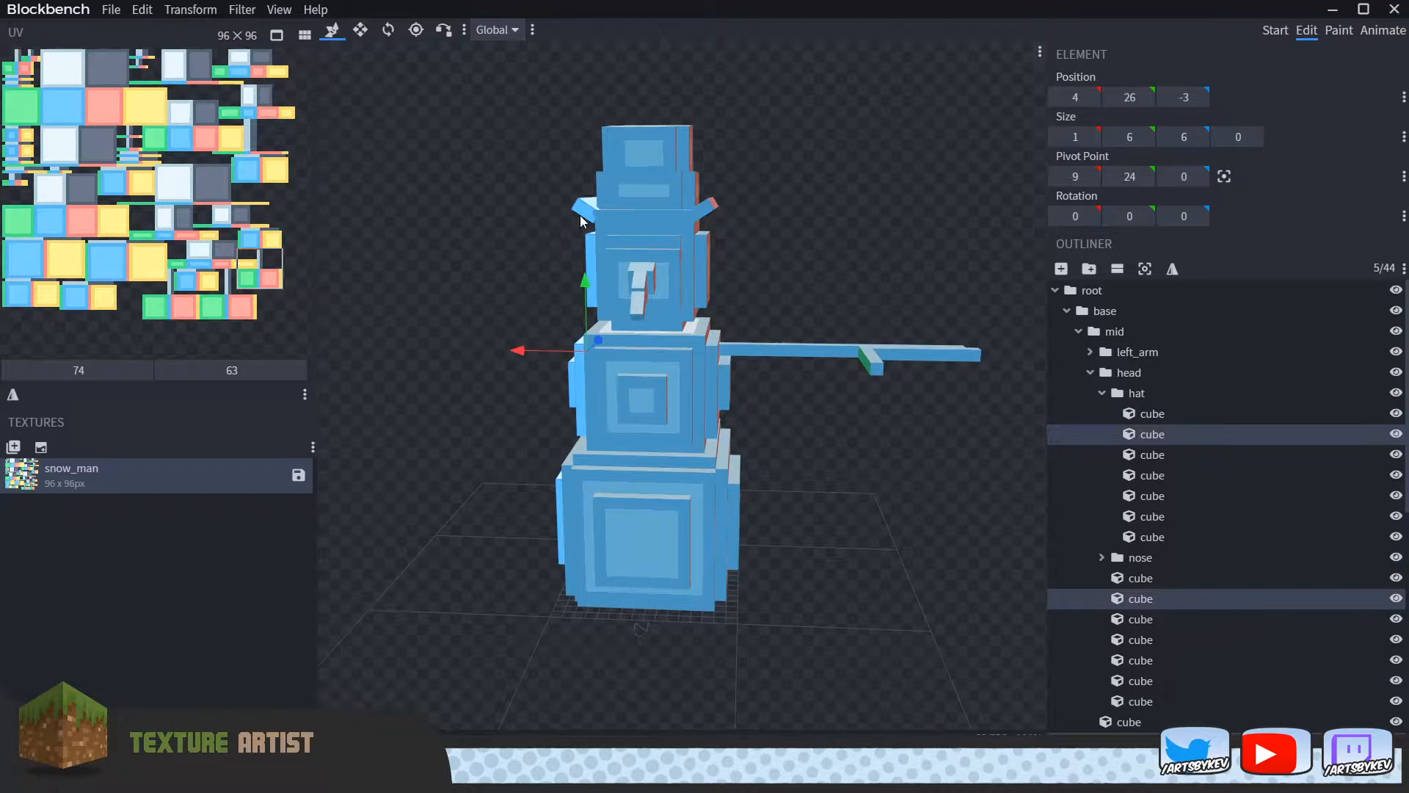
Step: Duplicate the textured left_arm group, flip the copy across the X axis, and collapse the resulting right arm group
left_click_drag(839, 214, 929, 204)
left_click_drag(814, 224, 787, 308)
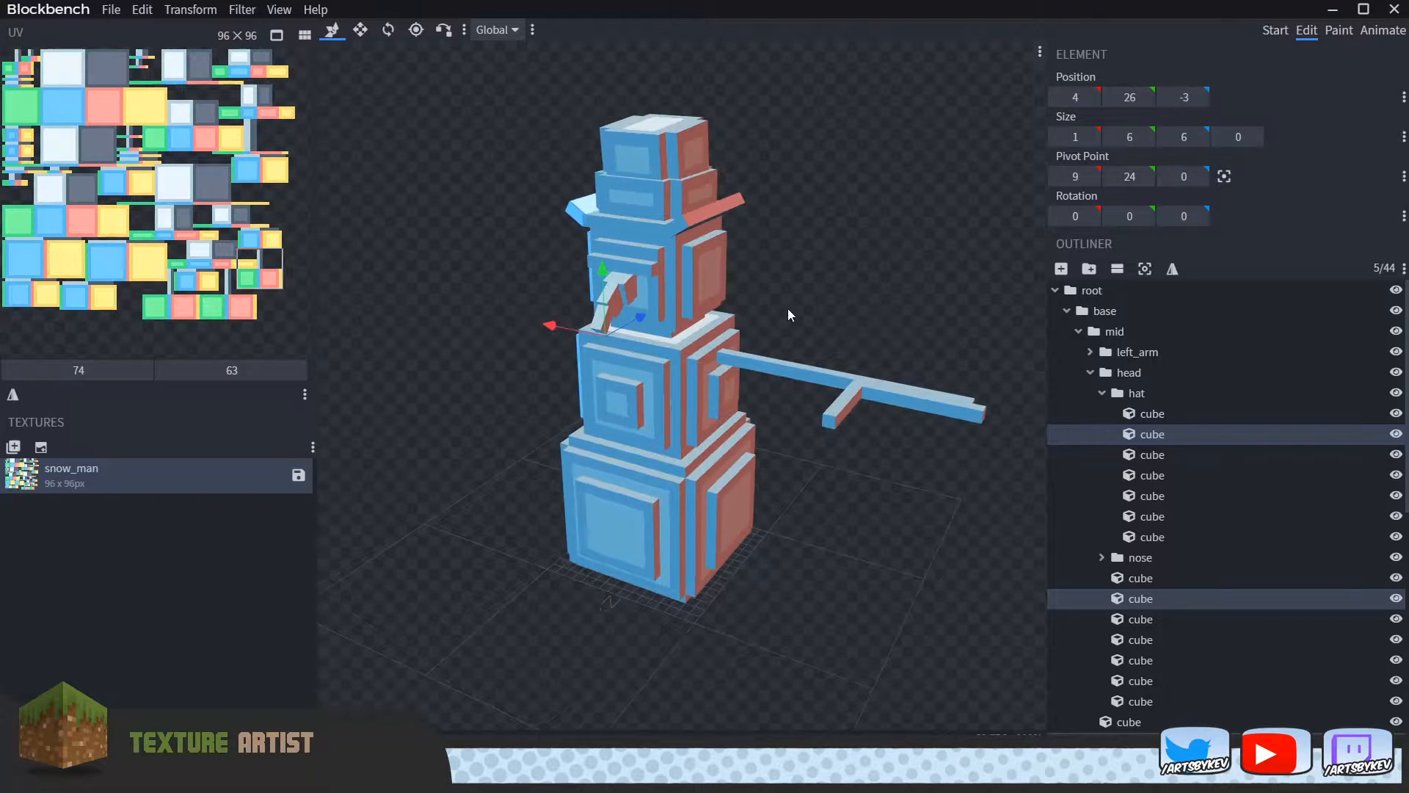
left_click(1139, 359)
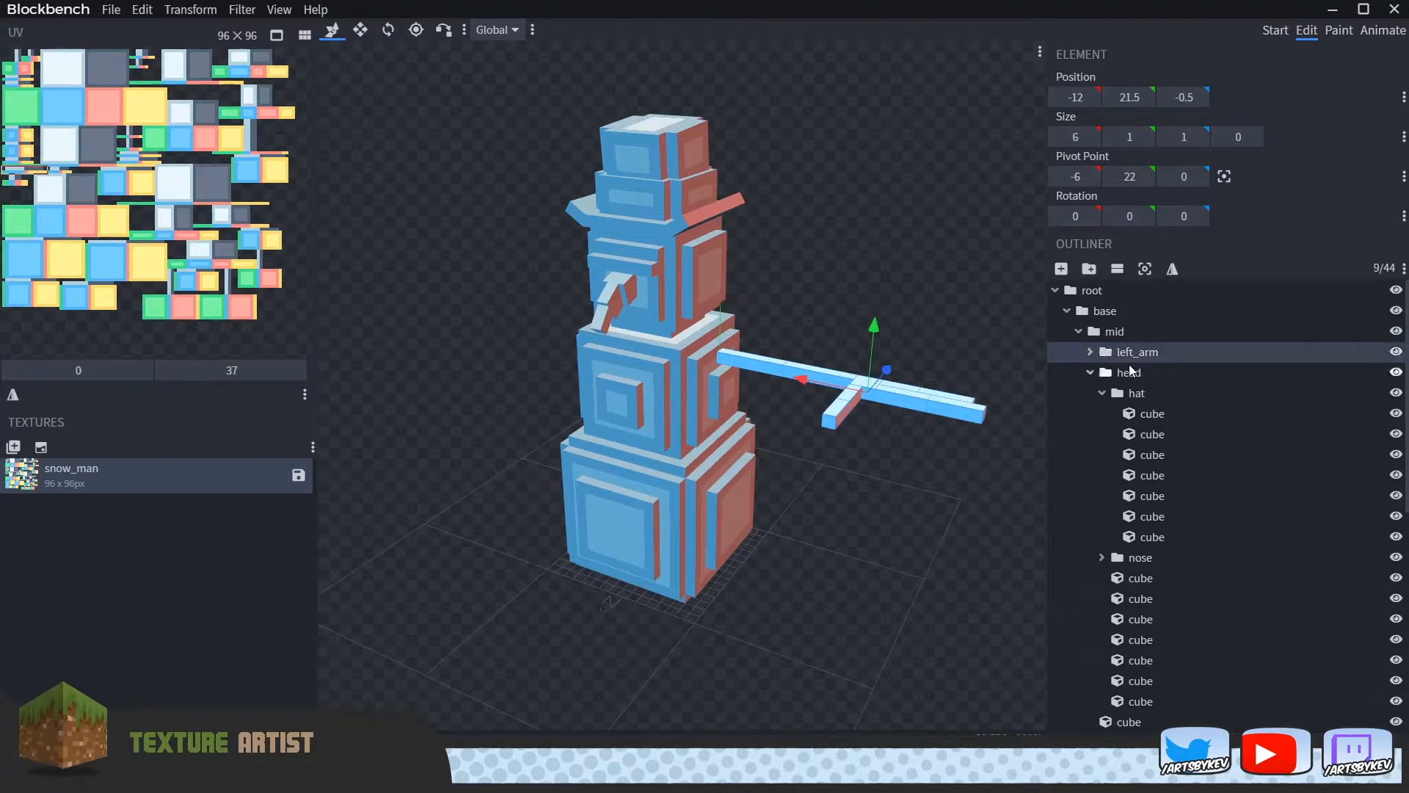
key("ctrl+d")
left_click(190, 9)
mouse_move(239, 86)
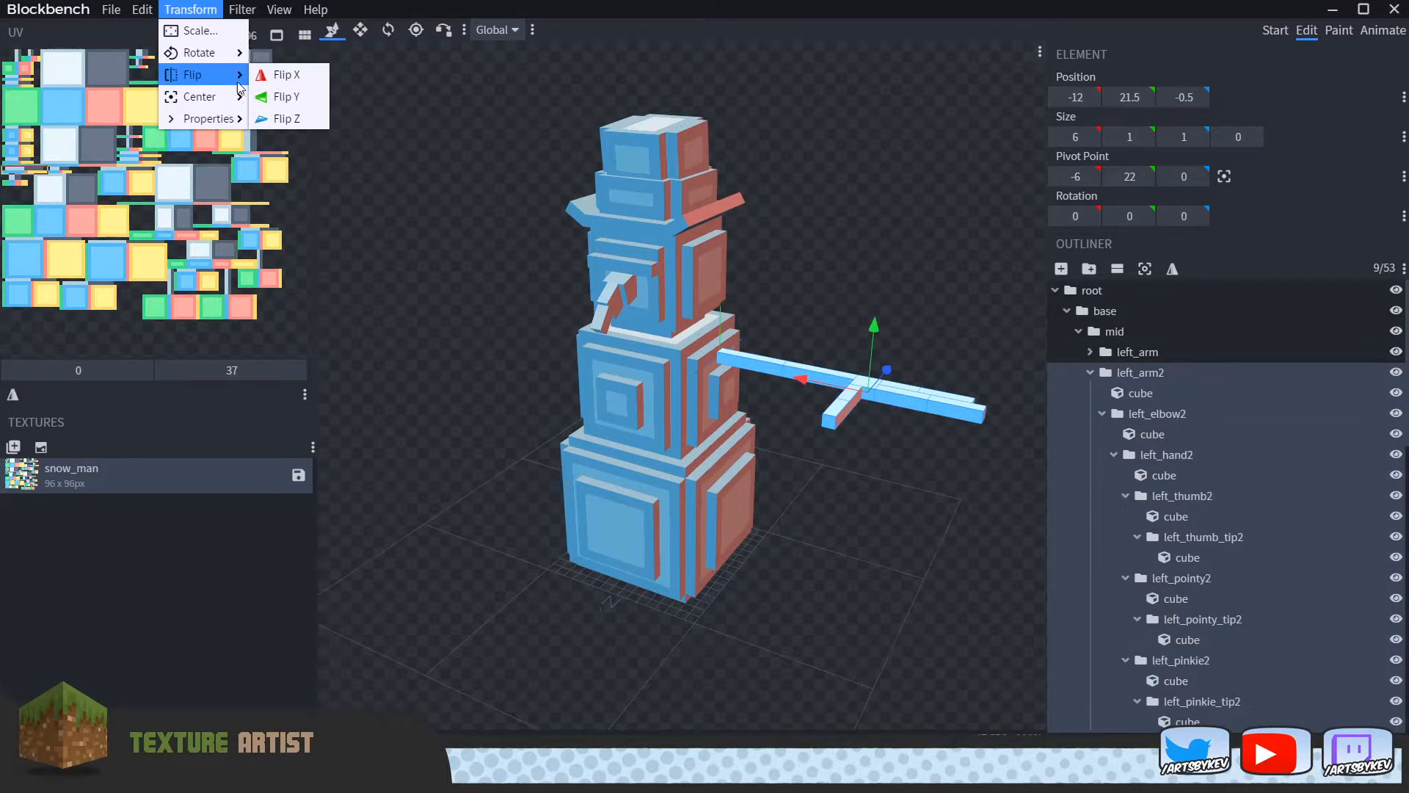
left_click(281, 75)
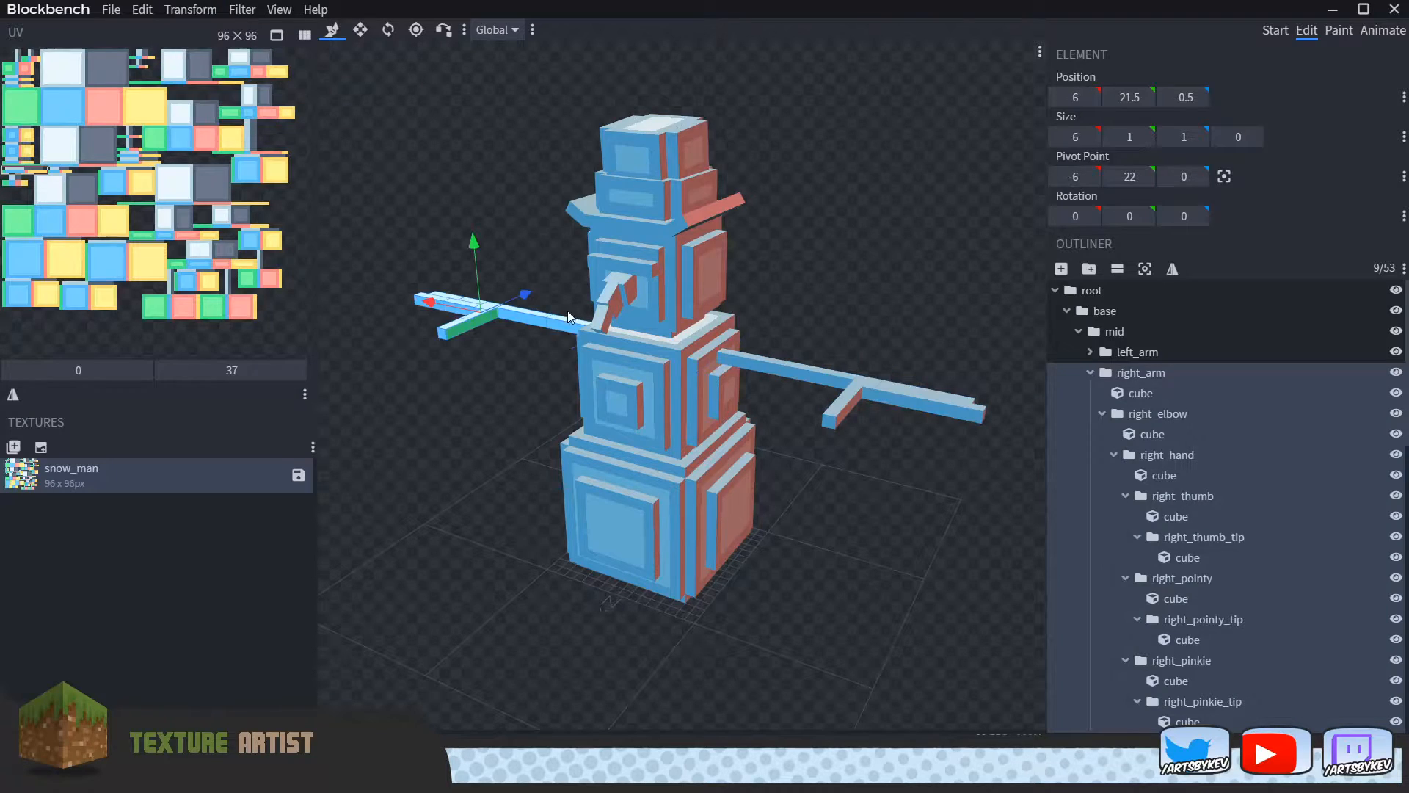
left_click(1090, 372)
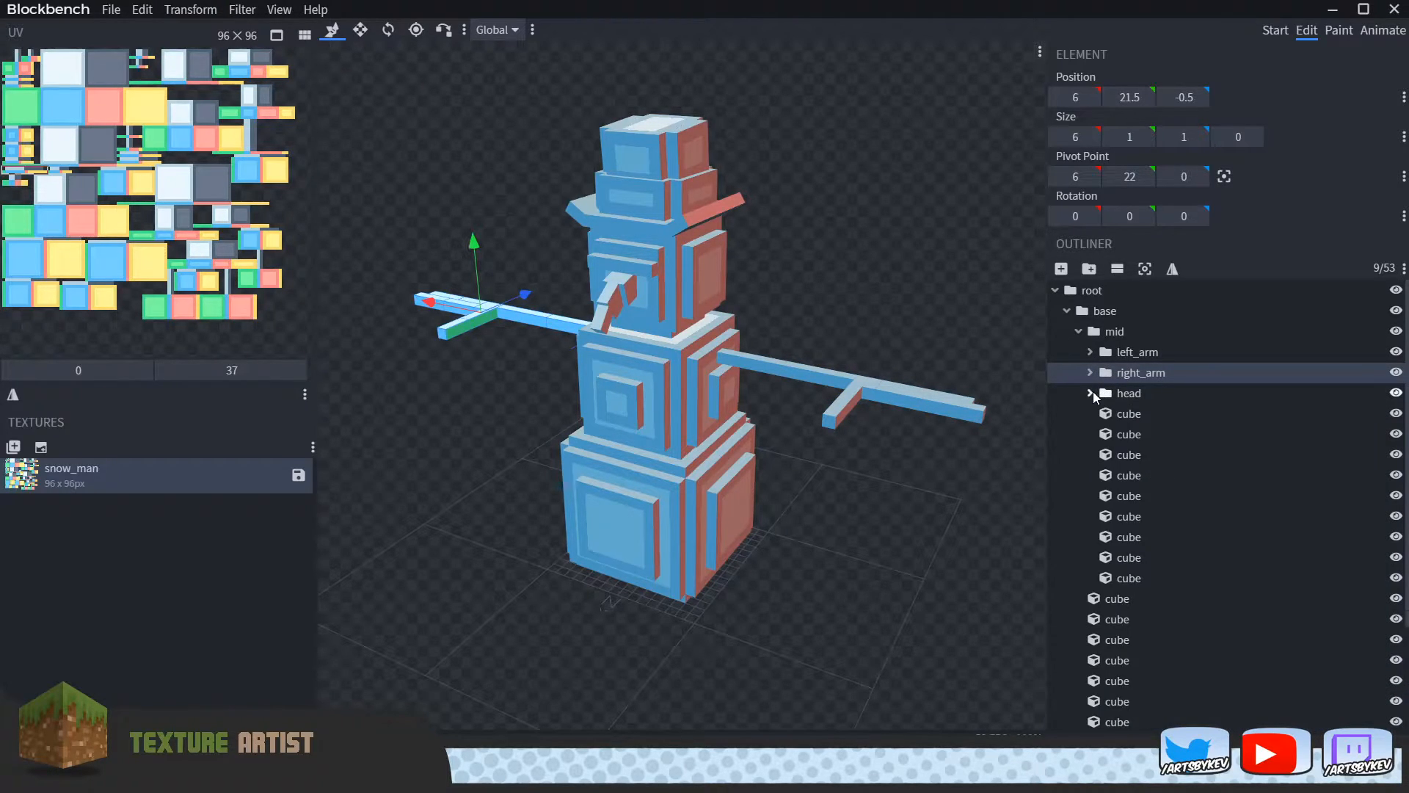
left_click_drag(805, 595, 748, 524)
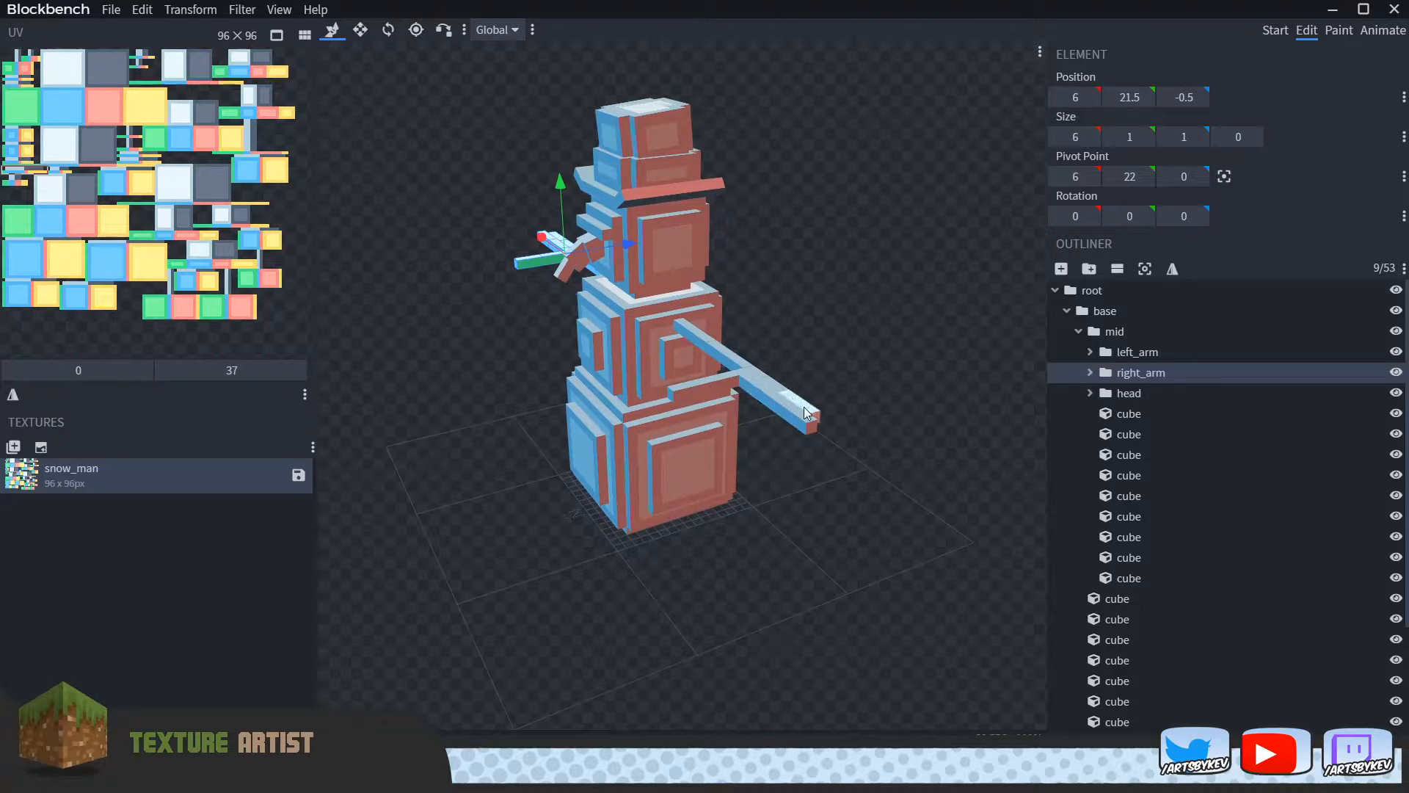
left_click_drag(871, 540, 925, 485)
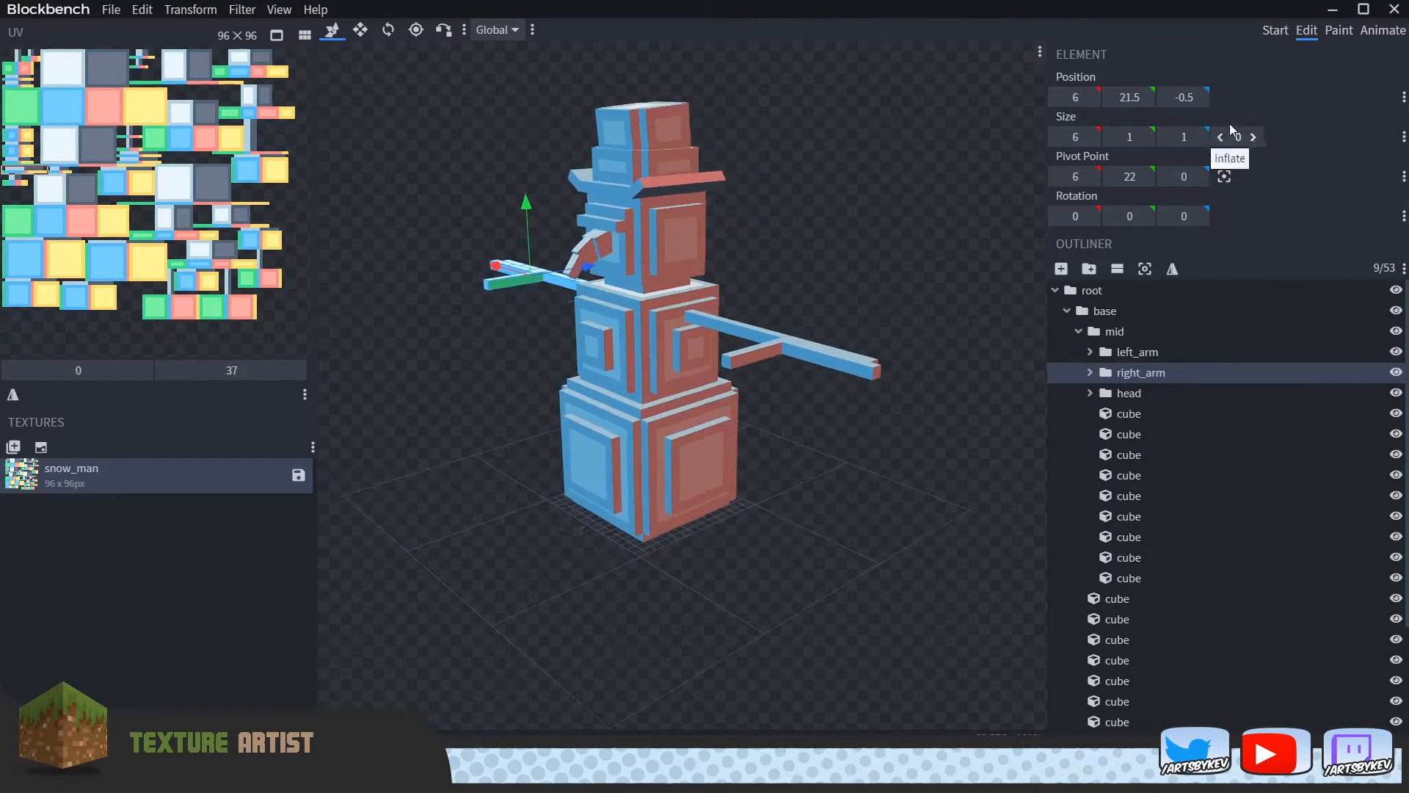
left_click(812, 352)
left_click_drag(862, 329, 817, 309)
key("ctrl+z")
left_click_drag(842, 403, 818, 416)
left_click_drag(856, 421, 867, 418)
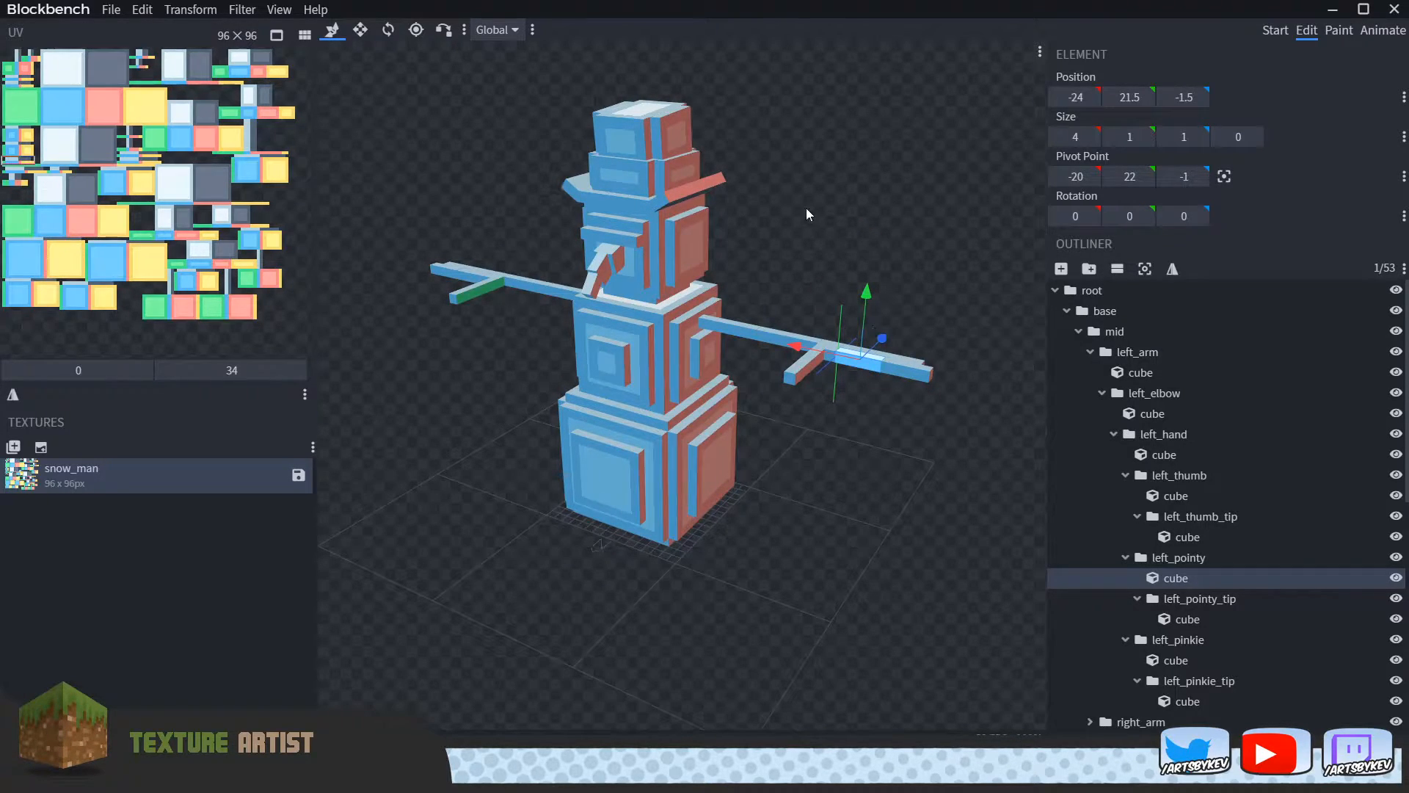
Step: Save the project and save the snowman's template texture as snow_man.png
left_click(111, 9)
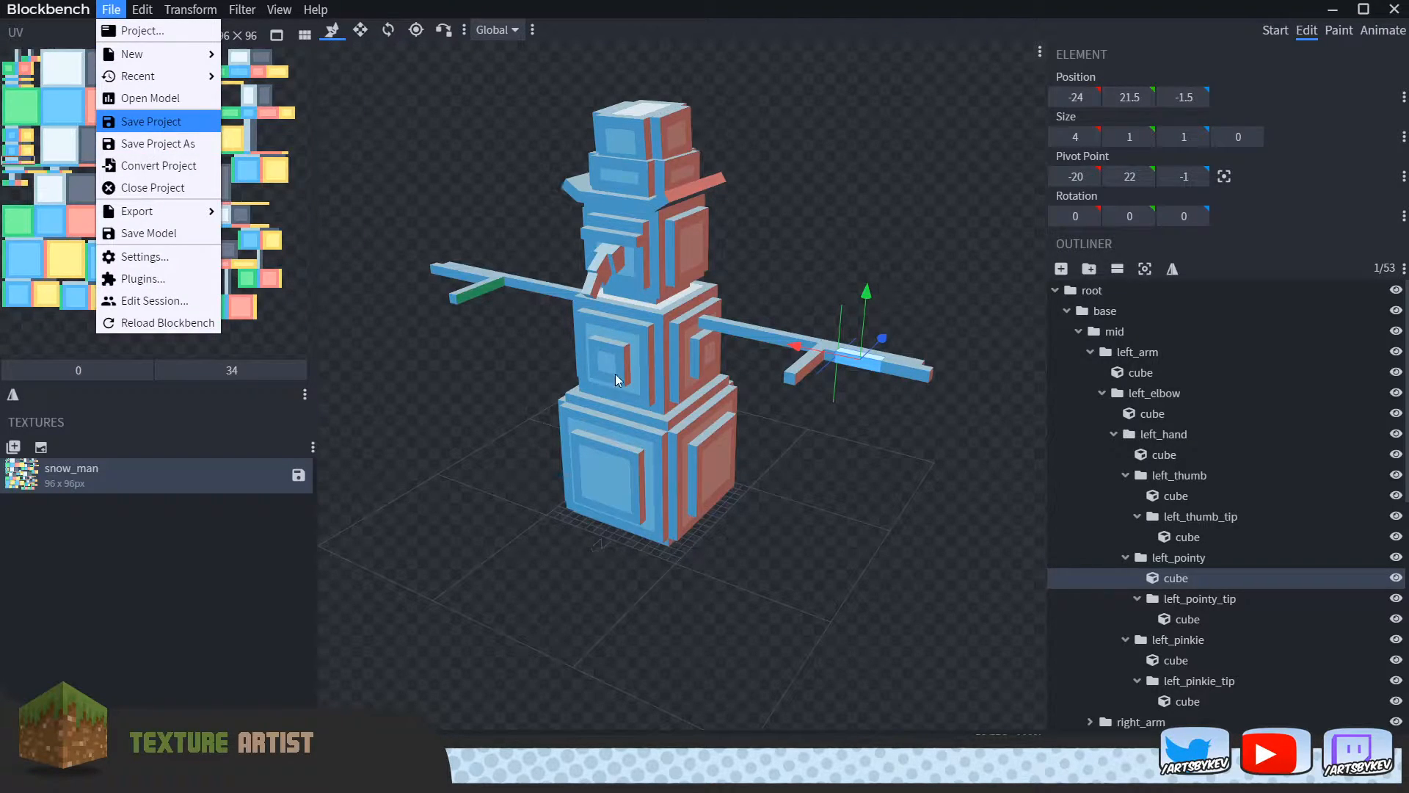
left_click(921, 594)
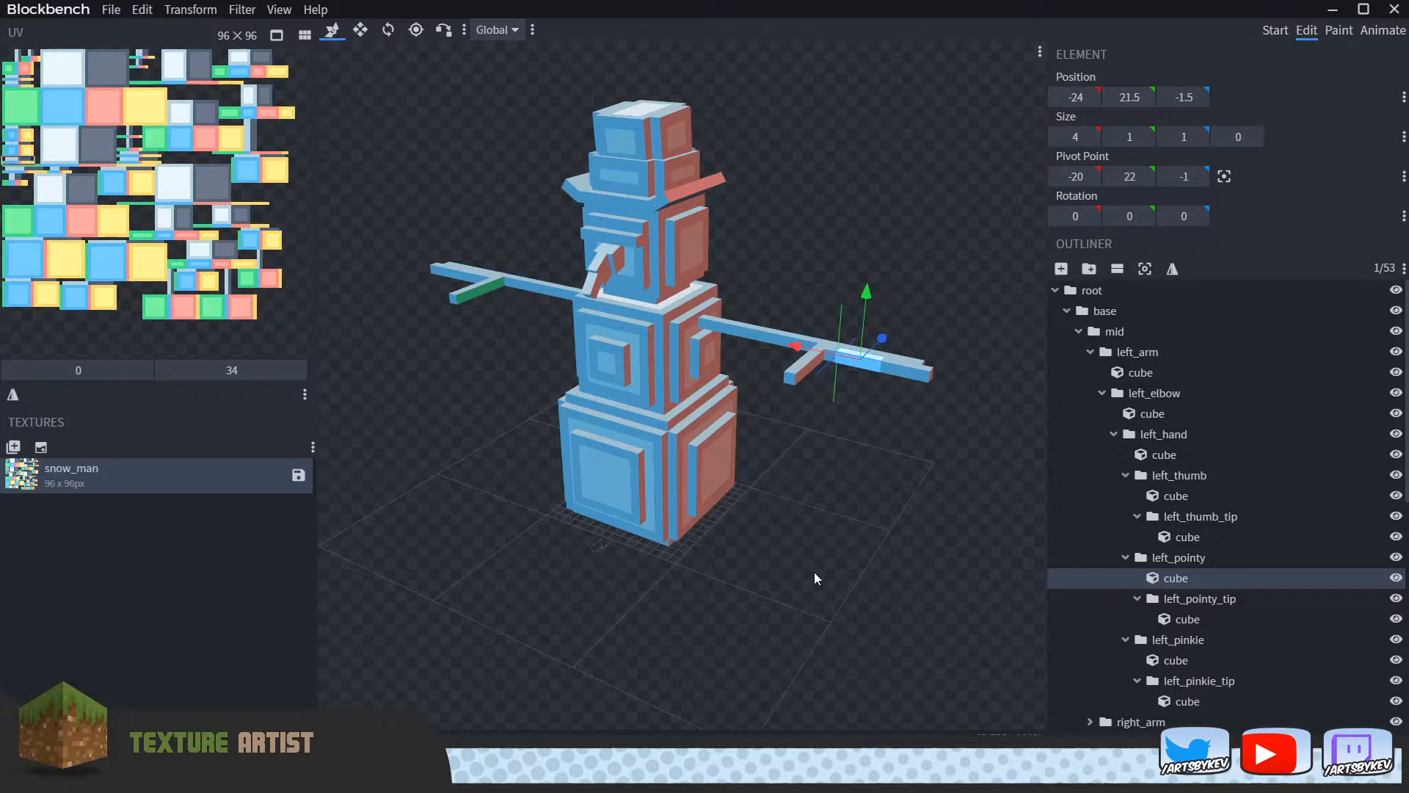
left_click(111, 9)
mouse_move(144, 74)
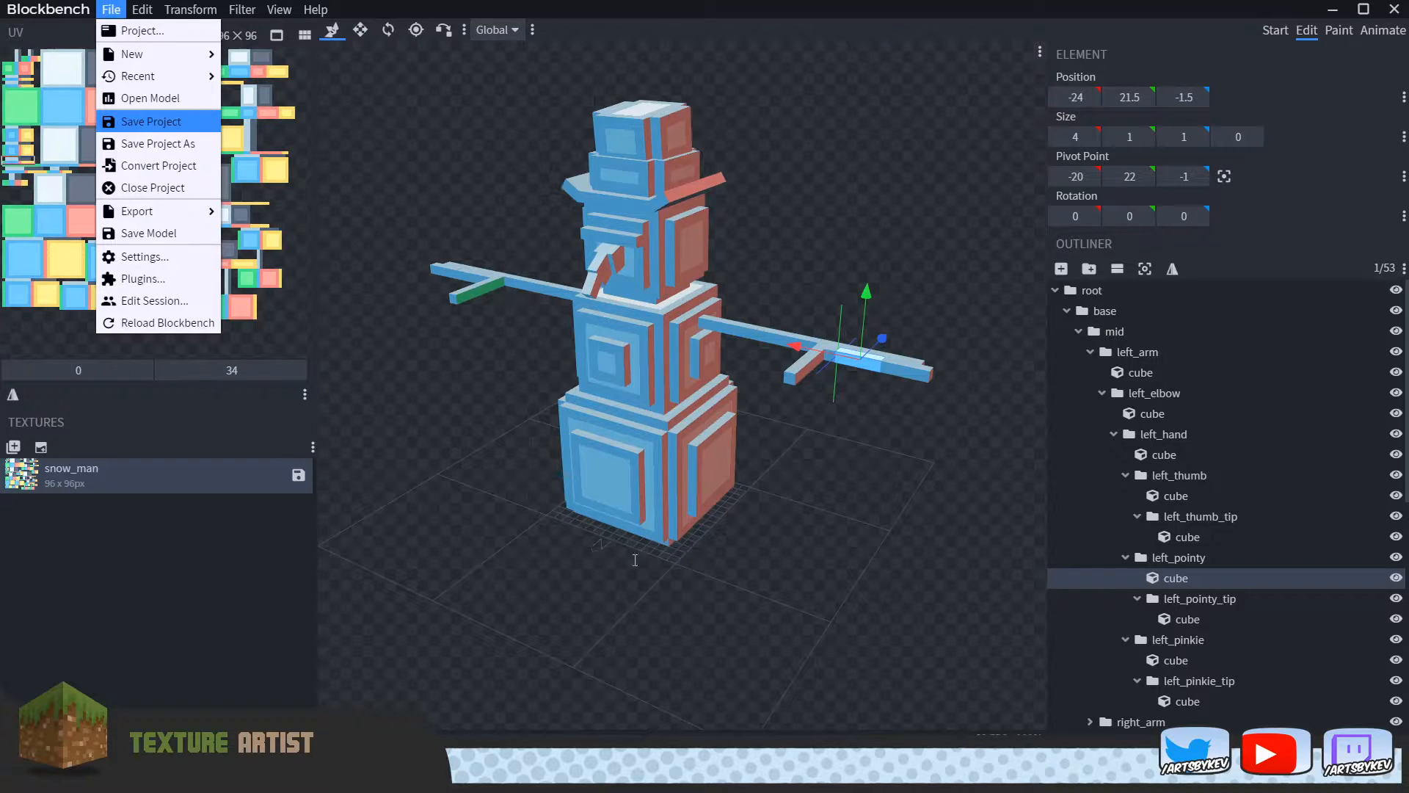
key("ctrl+s")
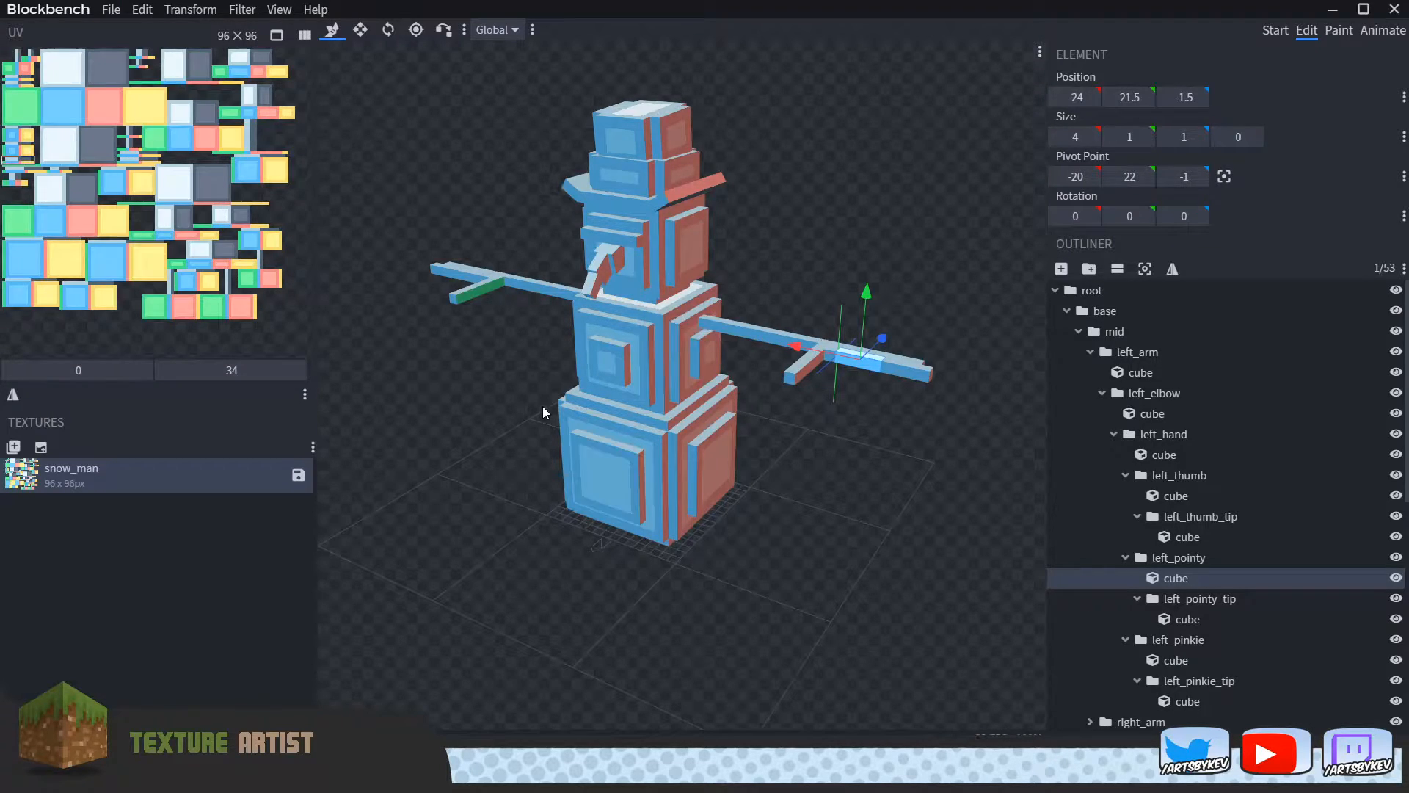
left_click(111, 10)
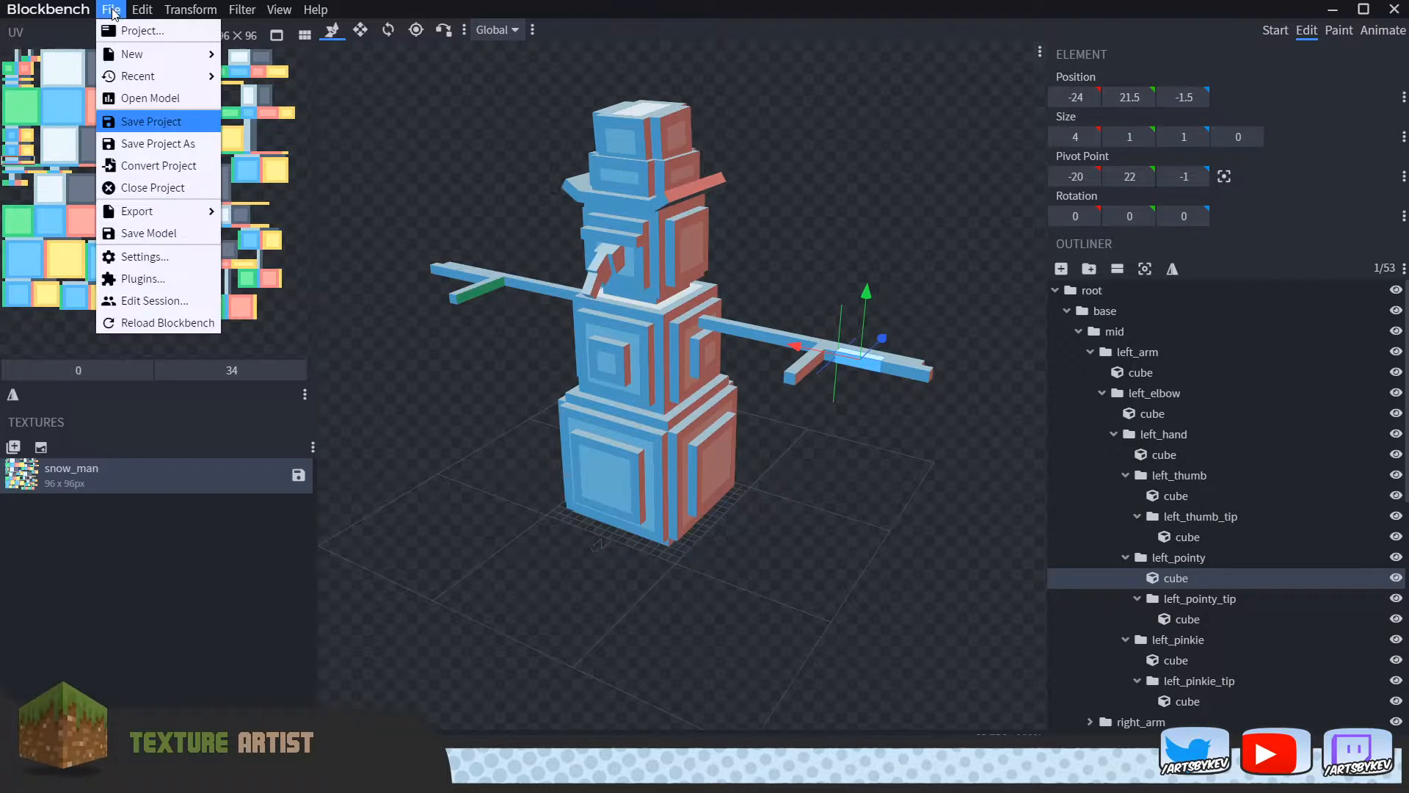
left_click(287, 487)
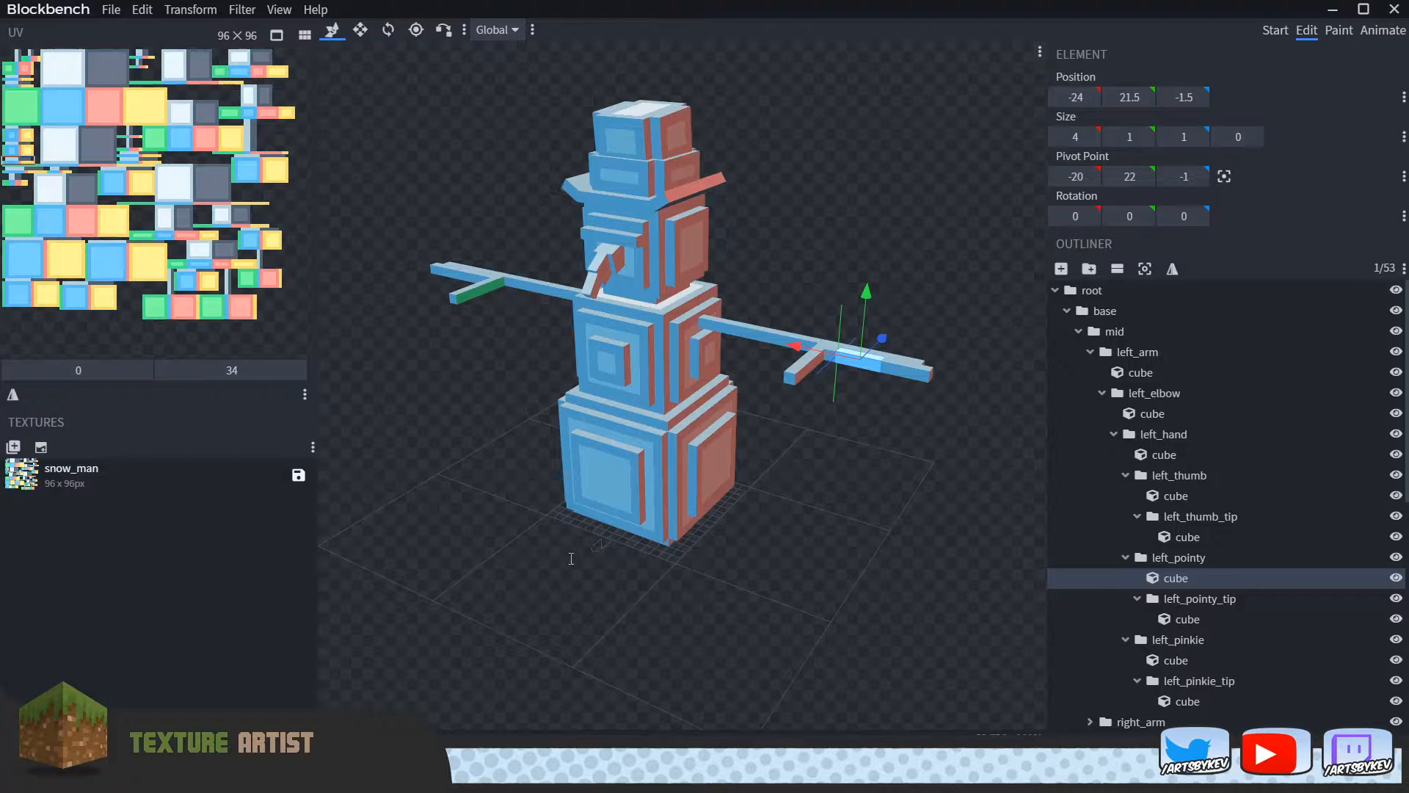
Step: Collapse the root group and switch to paint mode with the Paint Bucket tool active
left_click_drag(865, 601, 818, 544)
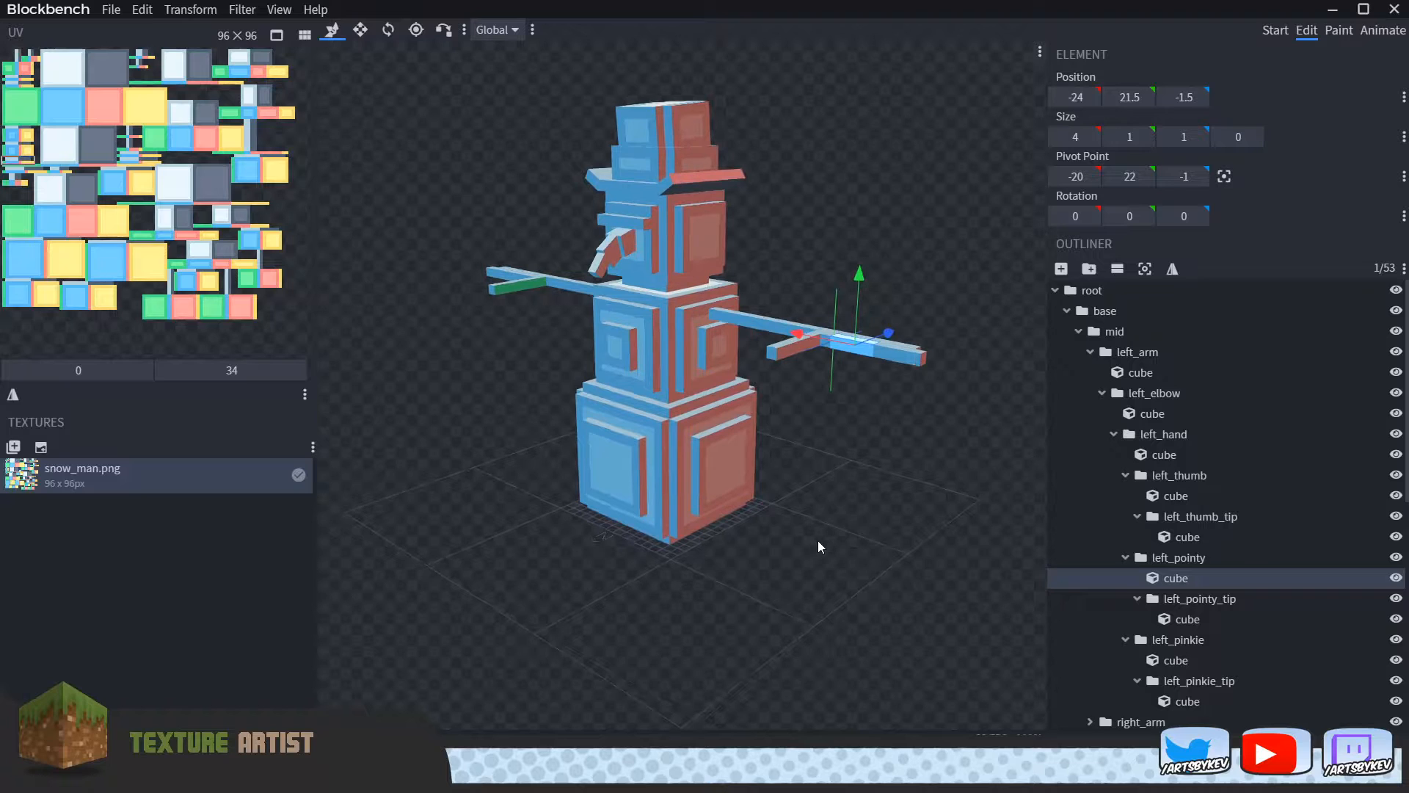
left_click(1054, 289)
left_click_drag(782, 535, 801, 539)
left_click(1339, 30)
mouse_move(844, 157)
left_mouse_down()
mouse_move(812, 211)
mouse_move(828, 193)
mouse_move(865, 201)
mouse_move(855, 214)
left_mouse_up()
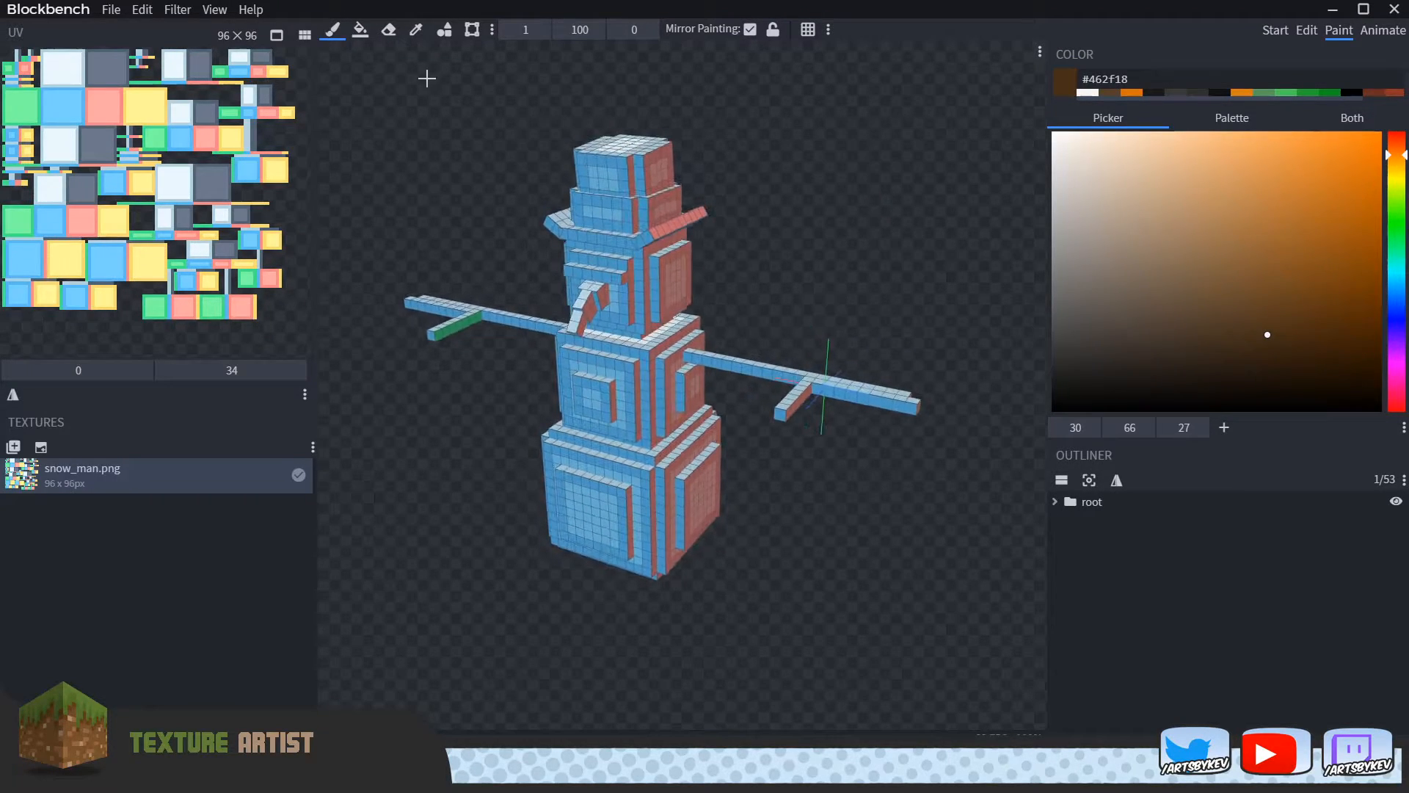
left_click(356, 37)
right_click_drag(436, 174, 462, 169)
left_click_drag(463, 170, 452, 171)
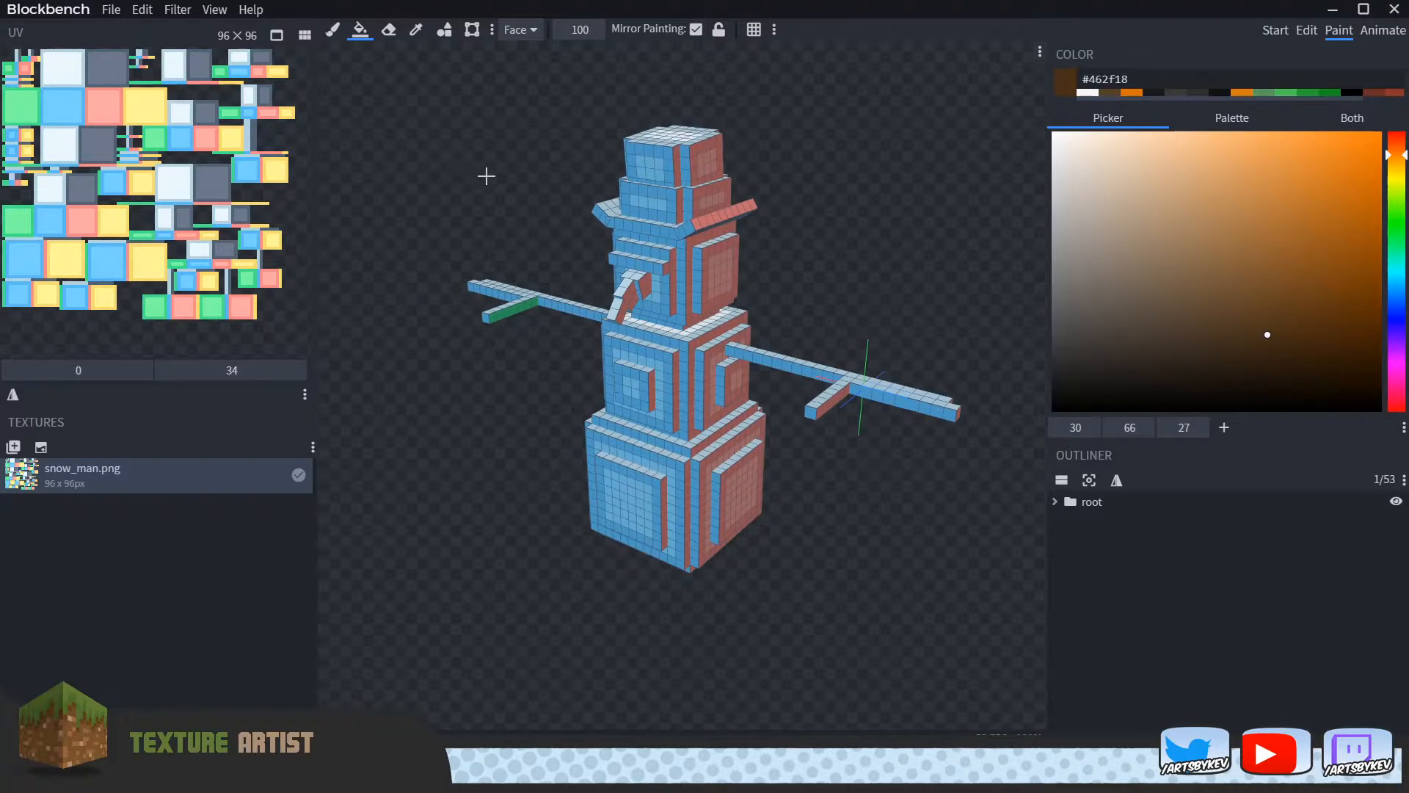
scroll(485, 176, "up", 2)
right_click_drag(485, 176, 454, 195)
left_click_drag(465, 195, 461, 196)
right_click_drag(462, 196, 500, 207)
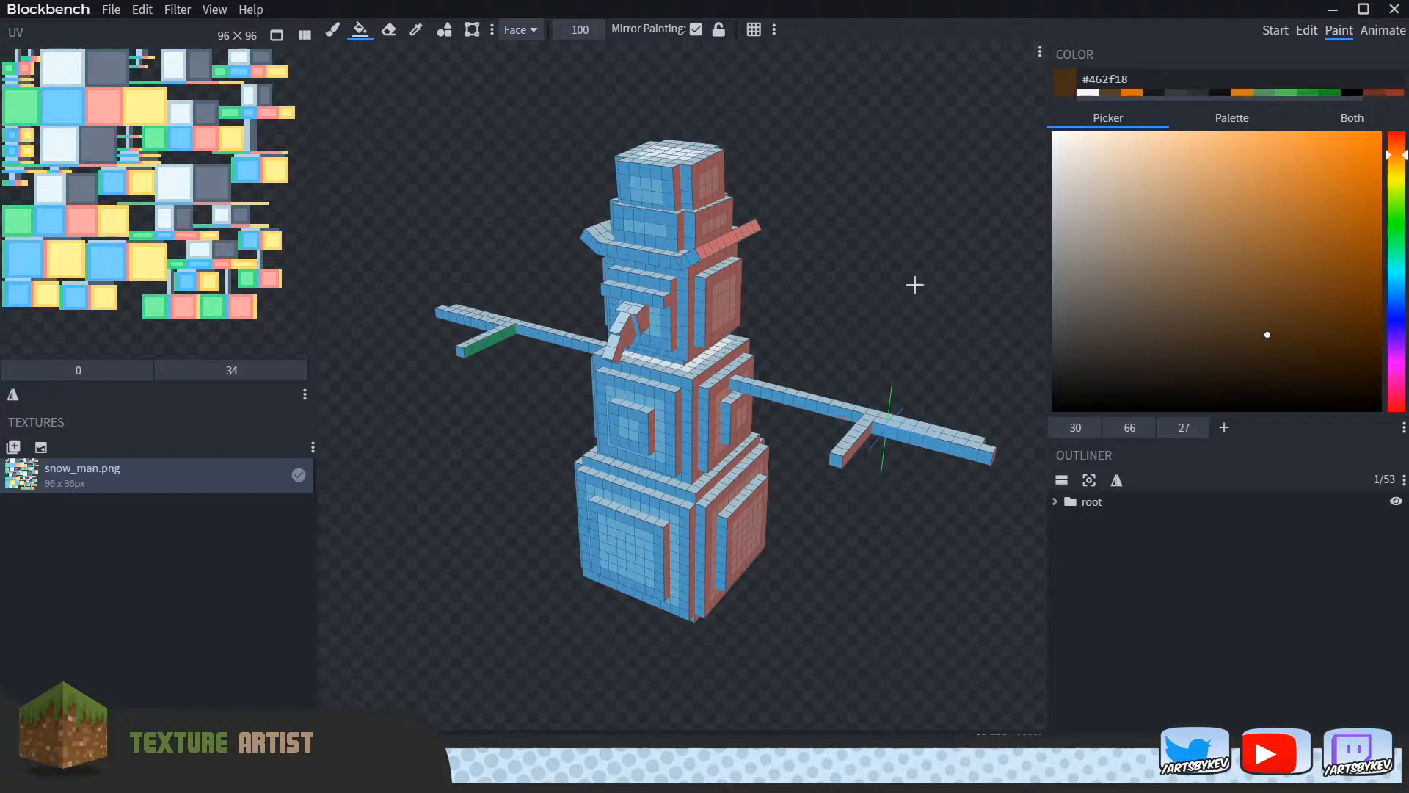
Step: Fill all faces of the nose cubes, including the sides and underside, with orange #ec7912
left_click(1357, 157)
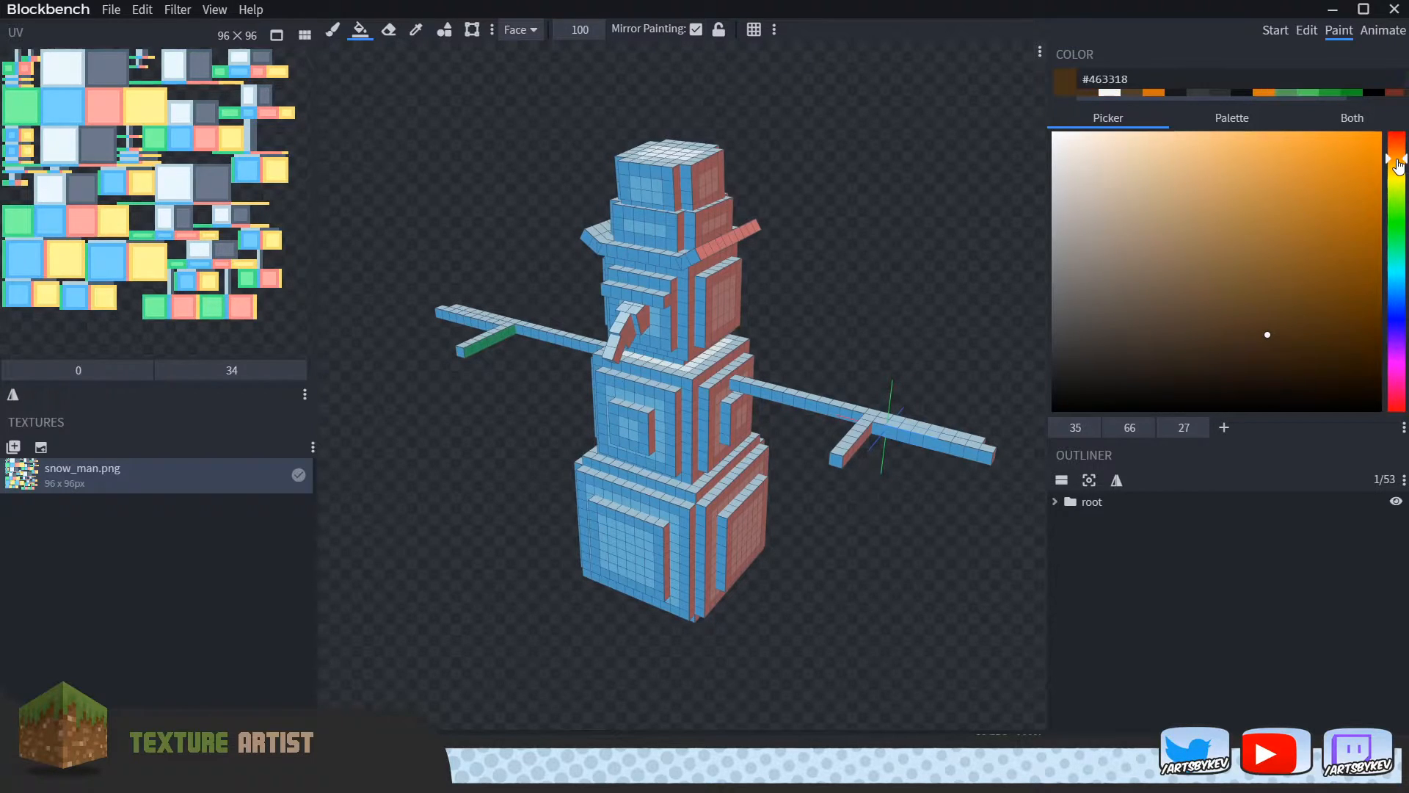
scroll(587, 242, "up", 5)
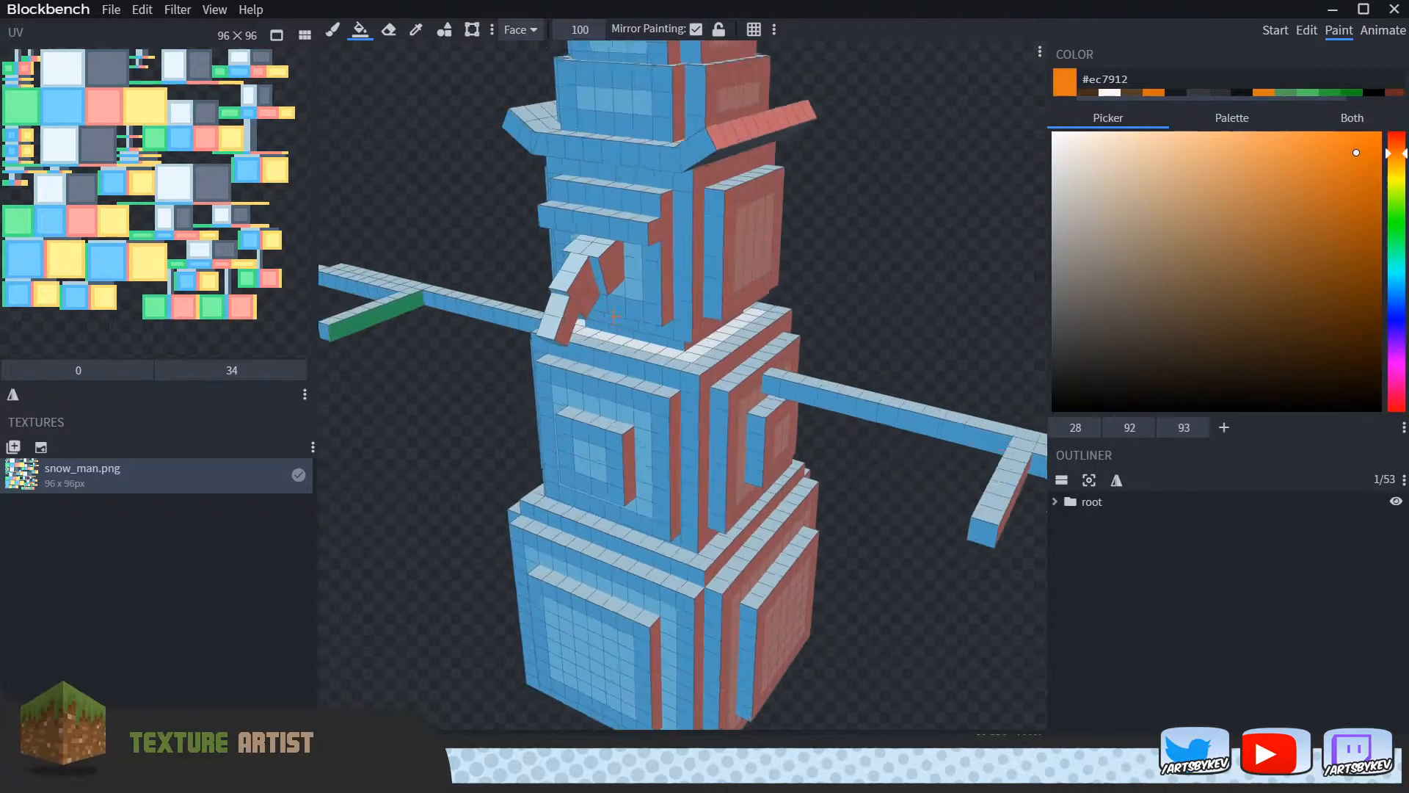
left_click(591, 235)
left_click(521, 309)
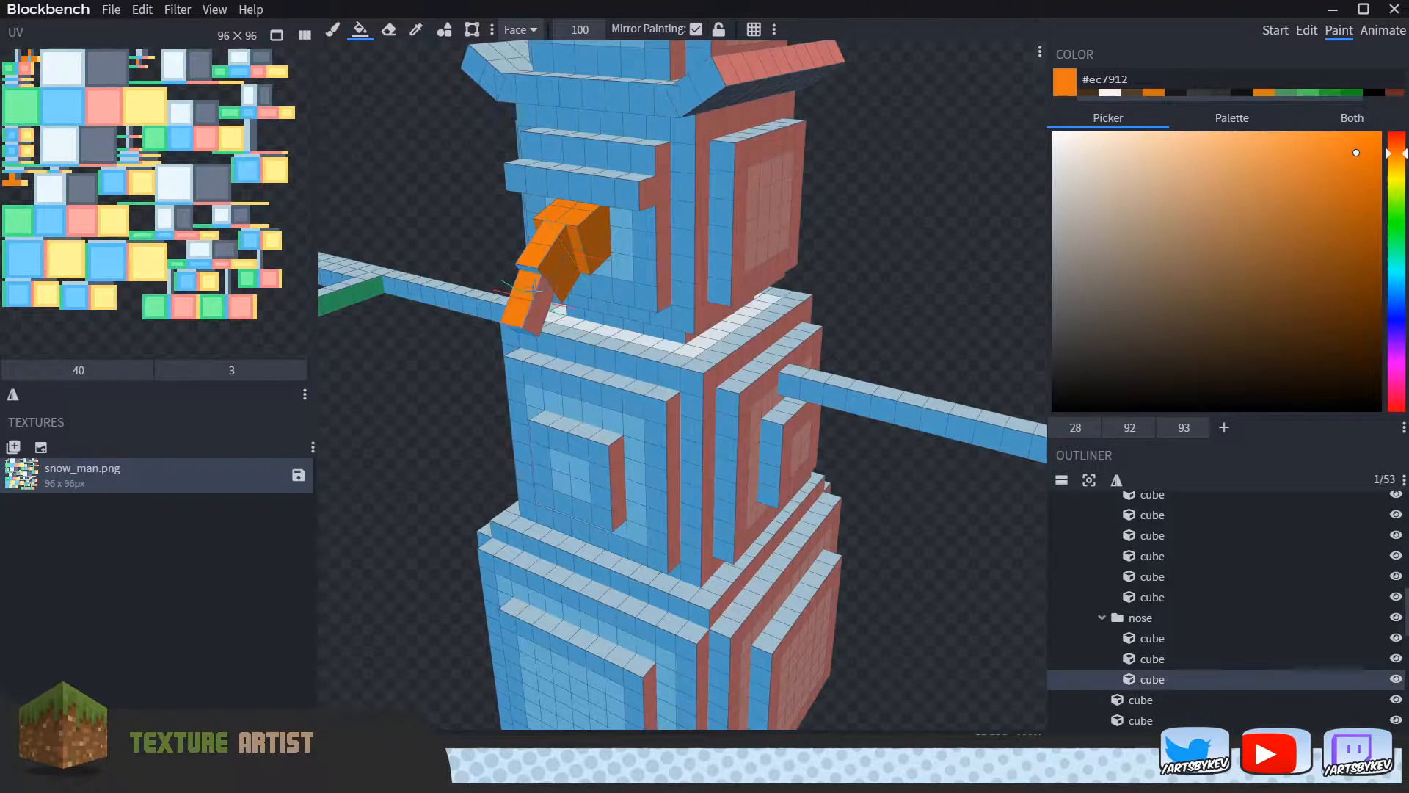
left_click_drag(421, 176, 514, 193)
left_click(740, 232)
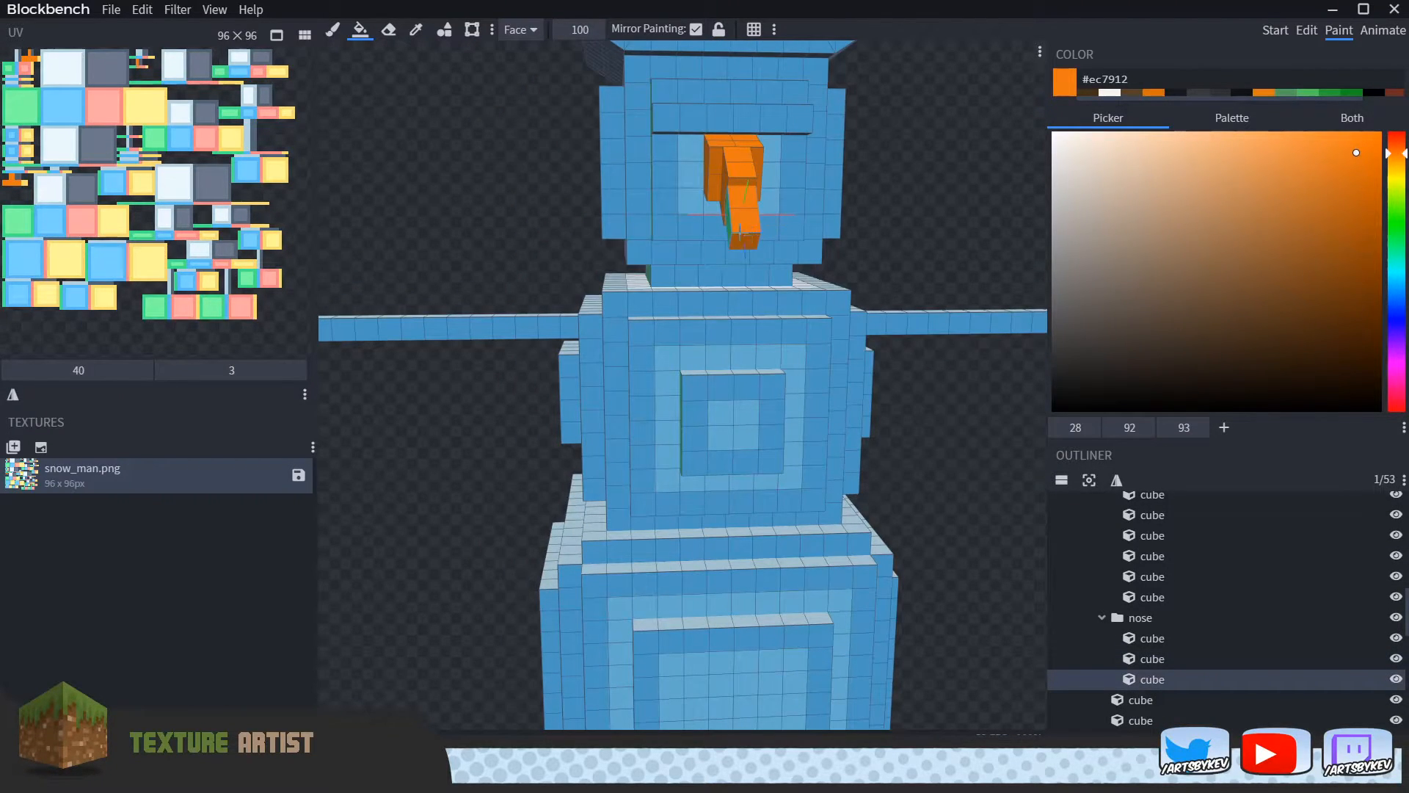
mouse_move(879, 197)
left_mouse_down()
mouse_move(968, 198)
mouse_move(969, 147)
mouse_move(959, 133)
mouse_move(917, 143)
mouse_move(956, 139)
mouse_move(884, 173)
left_mouse_up()
left_click(834, 152)
left_click(875, 187)
left_click_drag(969, 232, 899, 224)
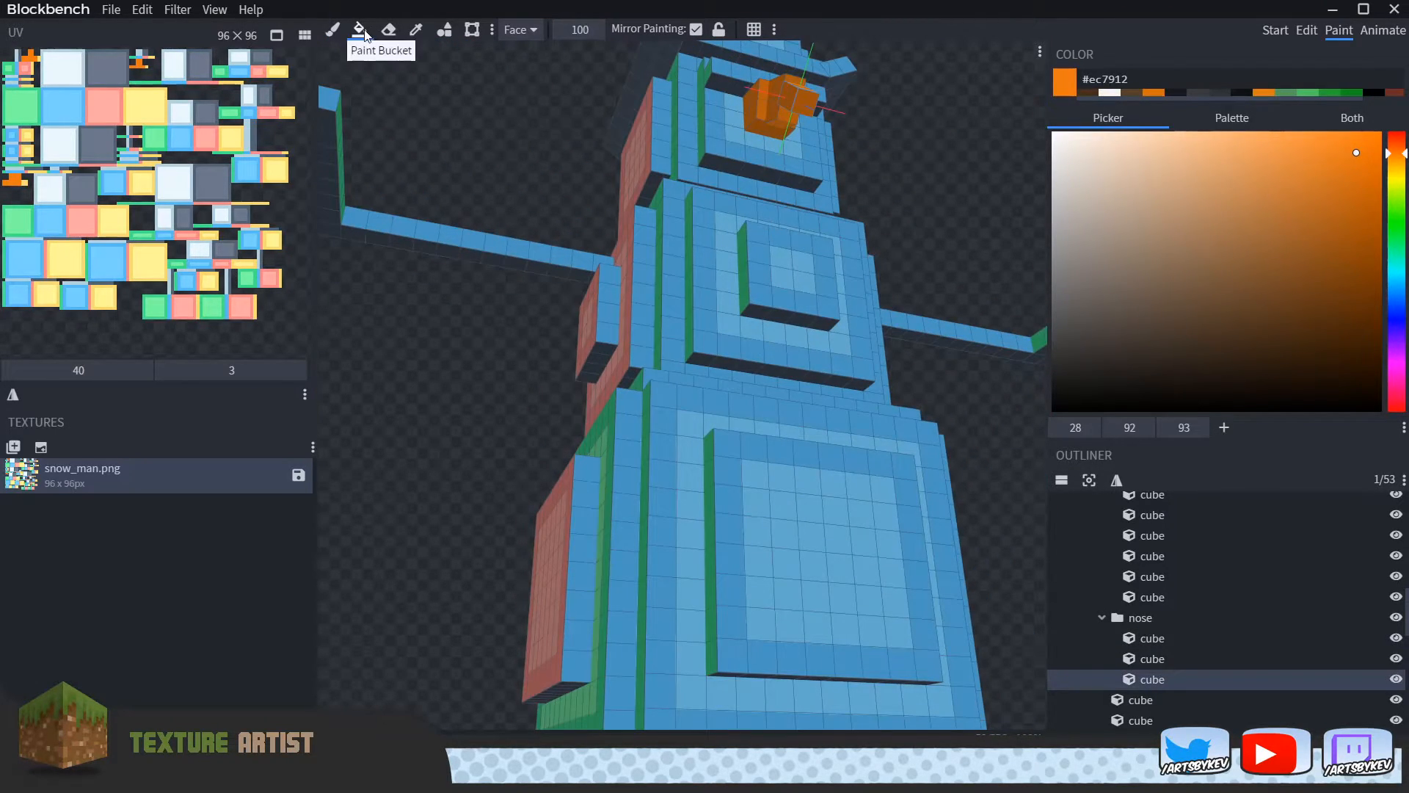
Step: Set the paint color to the pale icy blue #cbeff6
mouse_move(969, 173)
left_mouse_down()
mouse_move(852, 277)
mouse_move(882, 281)
mouse_move(774, 286)
mouse_move(890, 248)
mouse_move(868, 287)
left_mouse_up()
left_click_drag(1069, 180, 1059, 149)
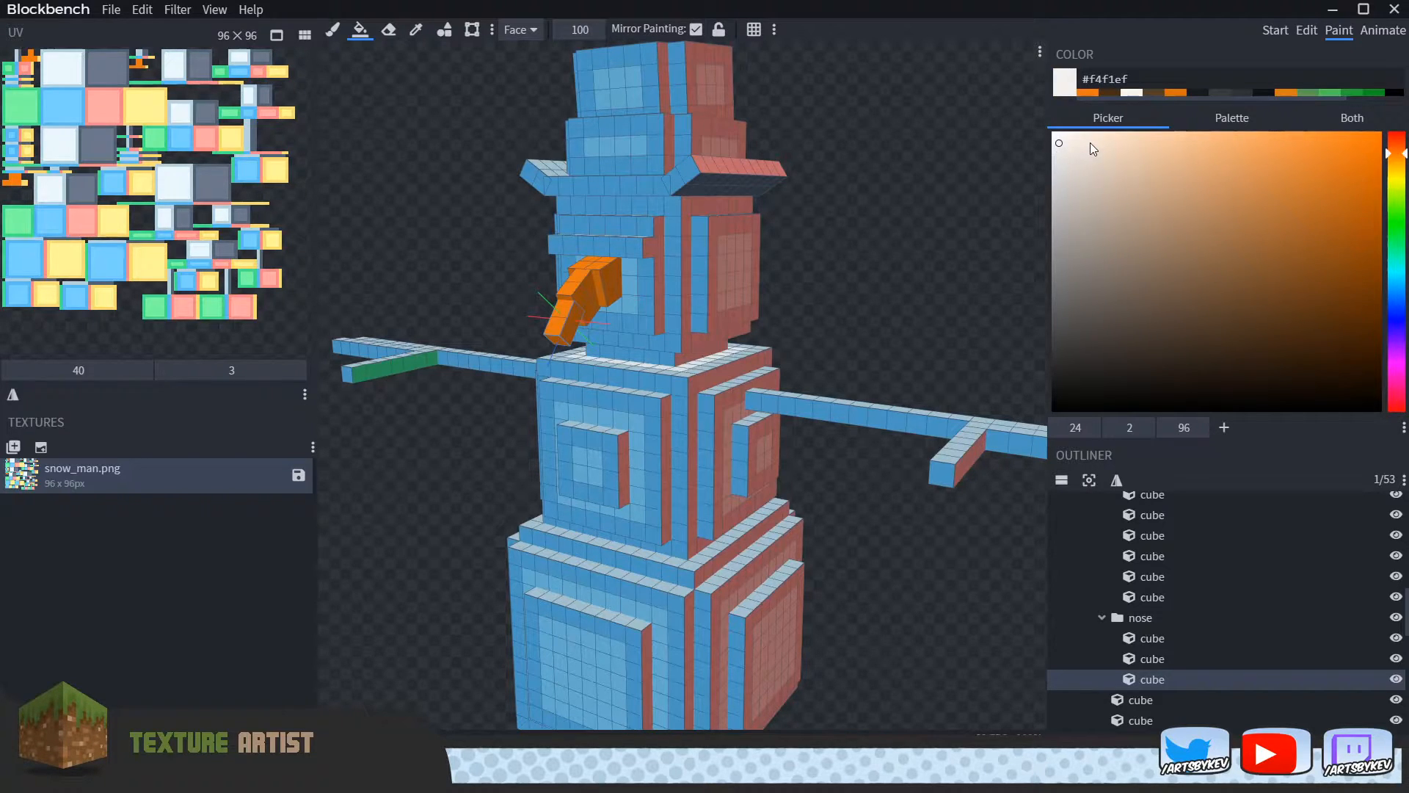
left_click(1402, 284)
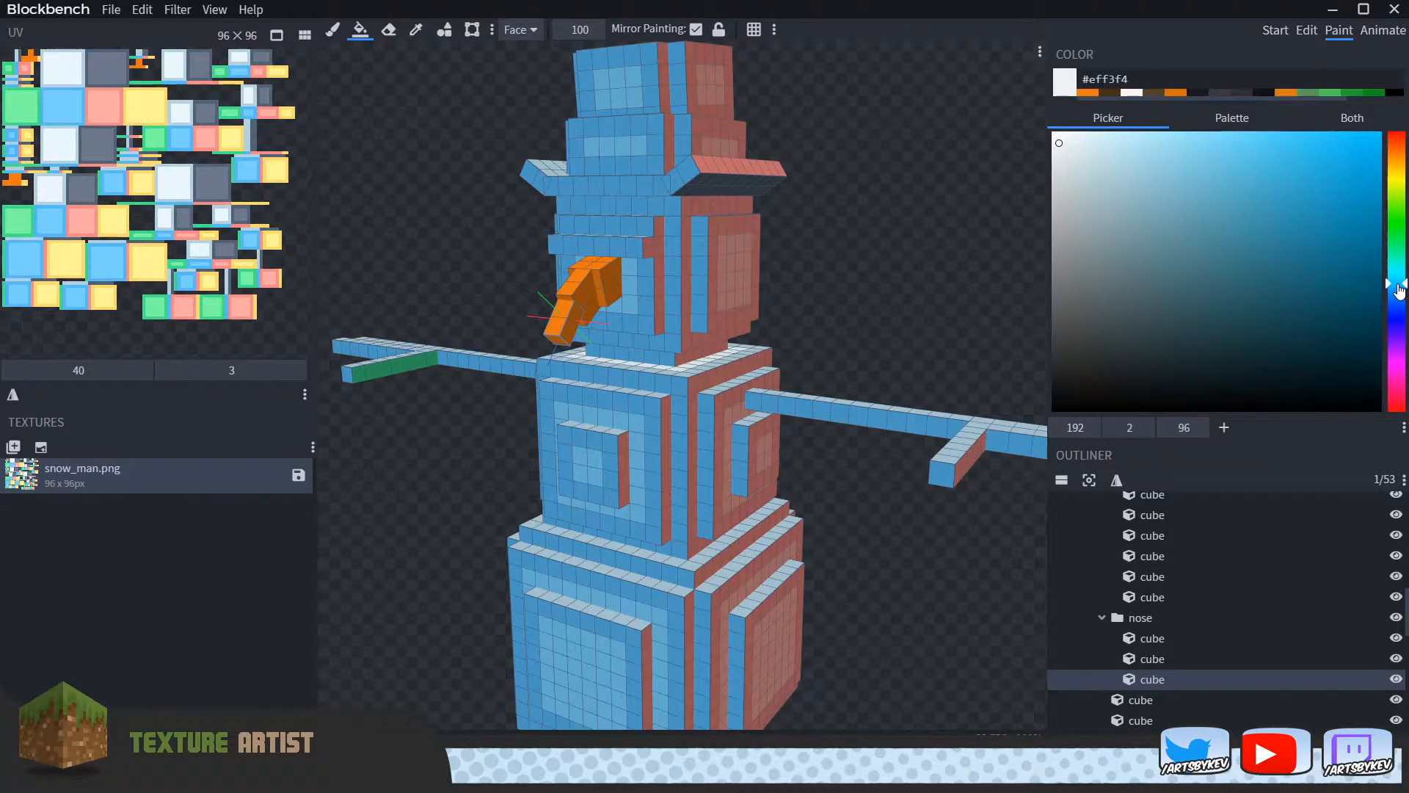
left_click_drag(1398, 285, 1400, 280)
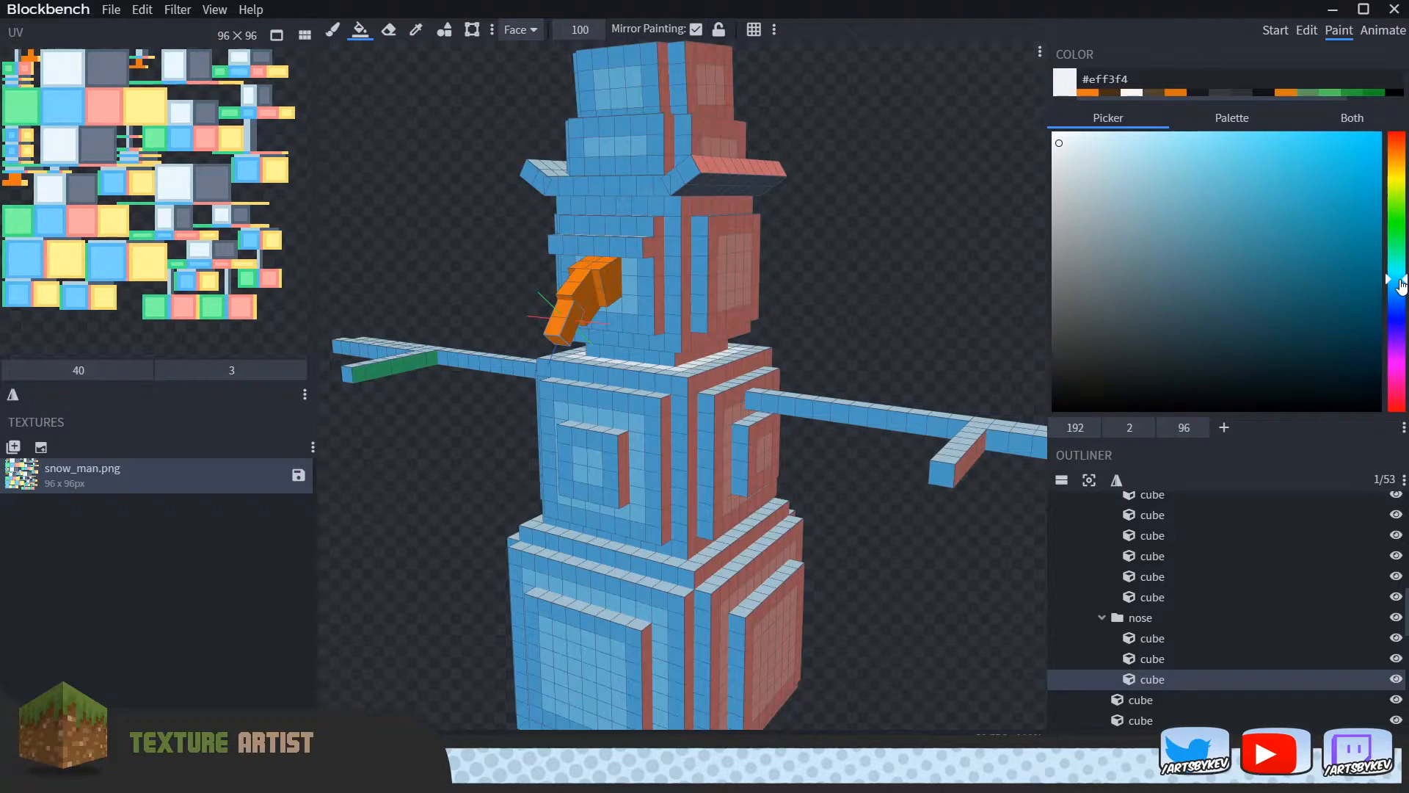
left_click_drag(1087, 147, 1112, 147)
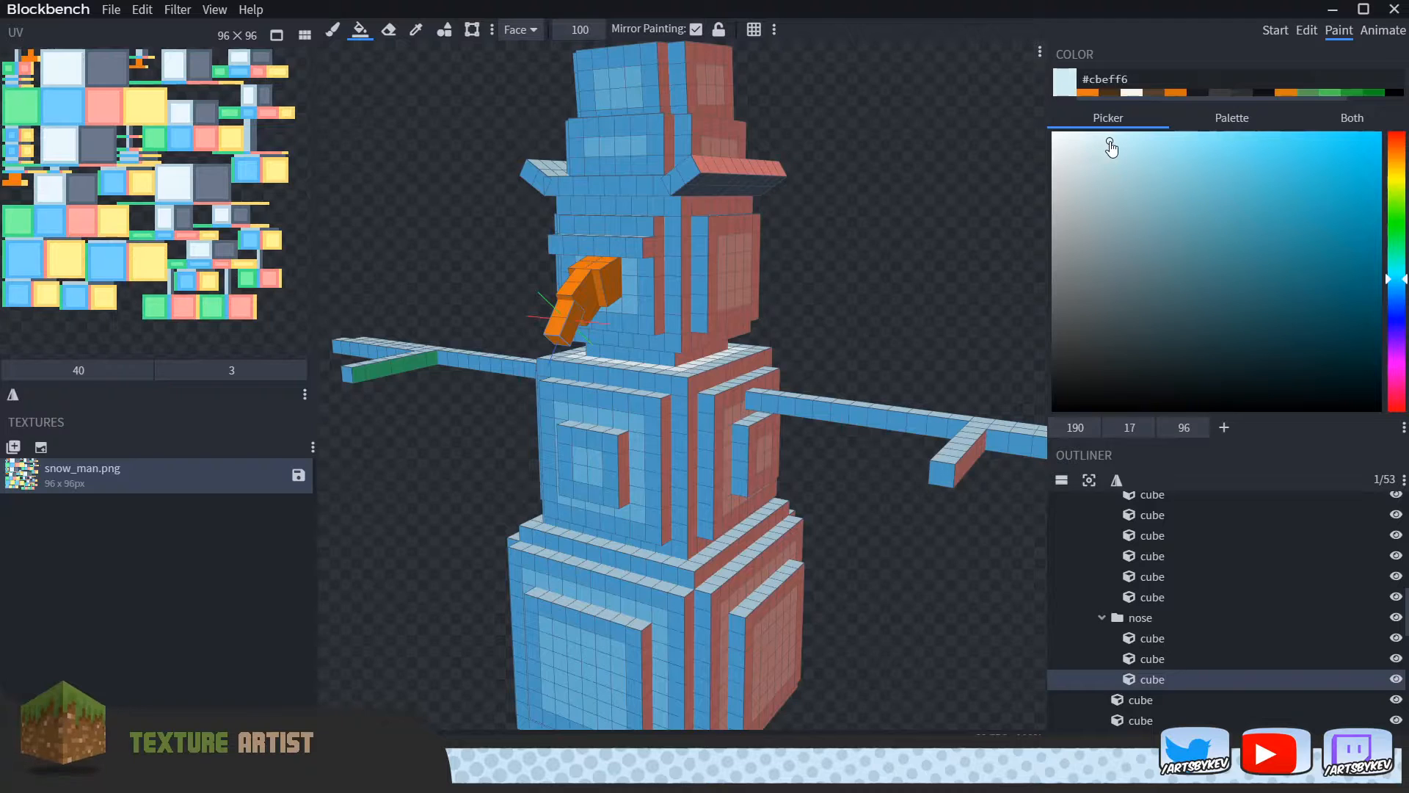
Step: Fill the front, side and top faces of the head, middle and base with pale blue #cbeff6
scroll(891, 245, "down", 5)
right_click_drag(857, 293, 865, 233)
left_click_drag(866, 233, 853, 247)
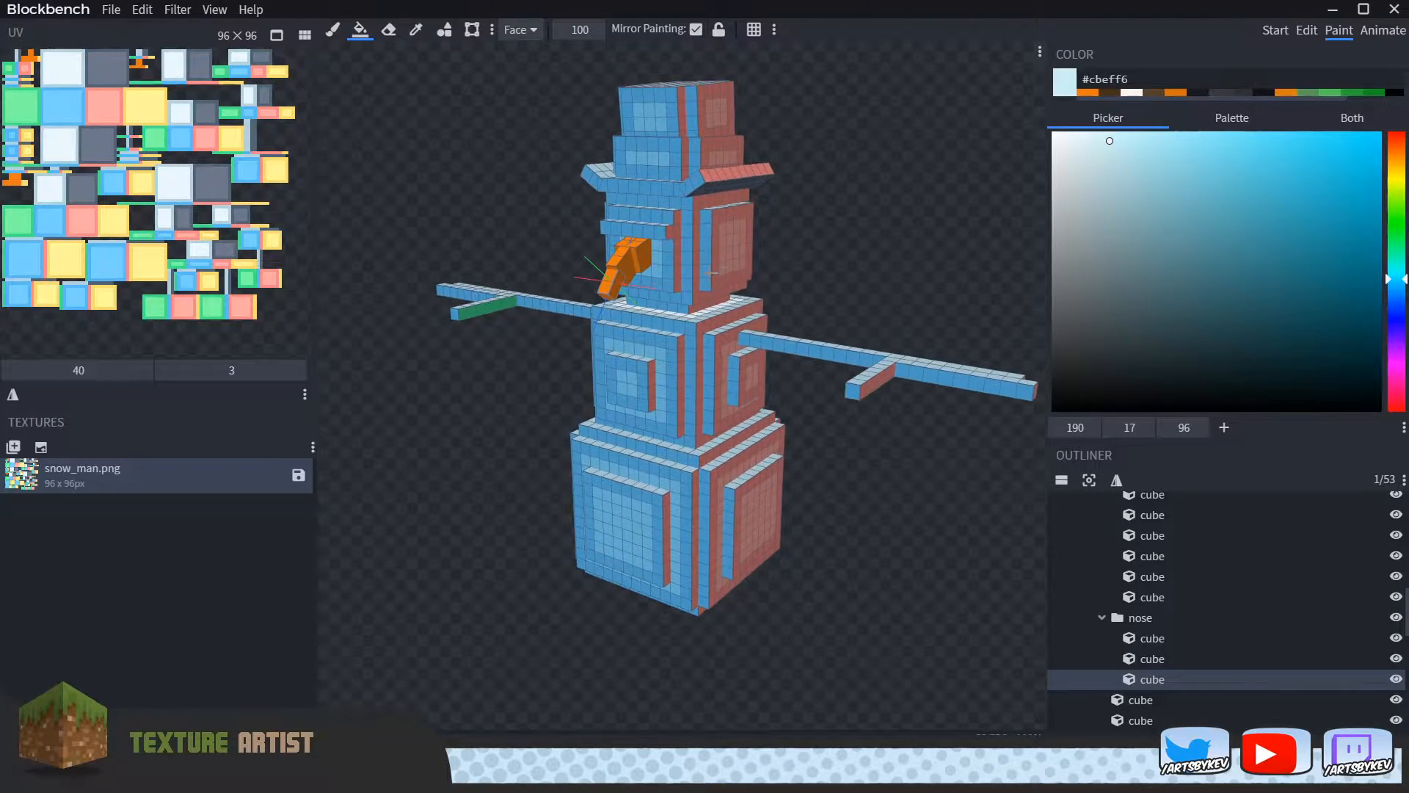
left_click(712, 274)
left_click(665, 279)
left_click(631, 222)
left_click(631, 242)
mouse_move(695, 279)
left_mouse_down()
mouse_move(708, 367)
mouse_move(727, 374)
mouse_move(643, 391)
mouse_move(653, 505)
mouse_move(741, 514)
mouse_move(690, 514)
mouse_move(720, 436)
mouse_move(710, 465)
left_mouse_up()
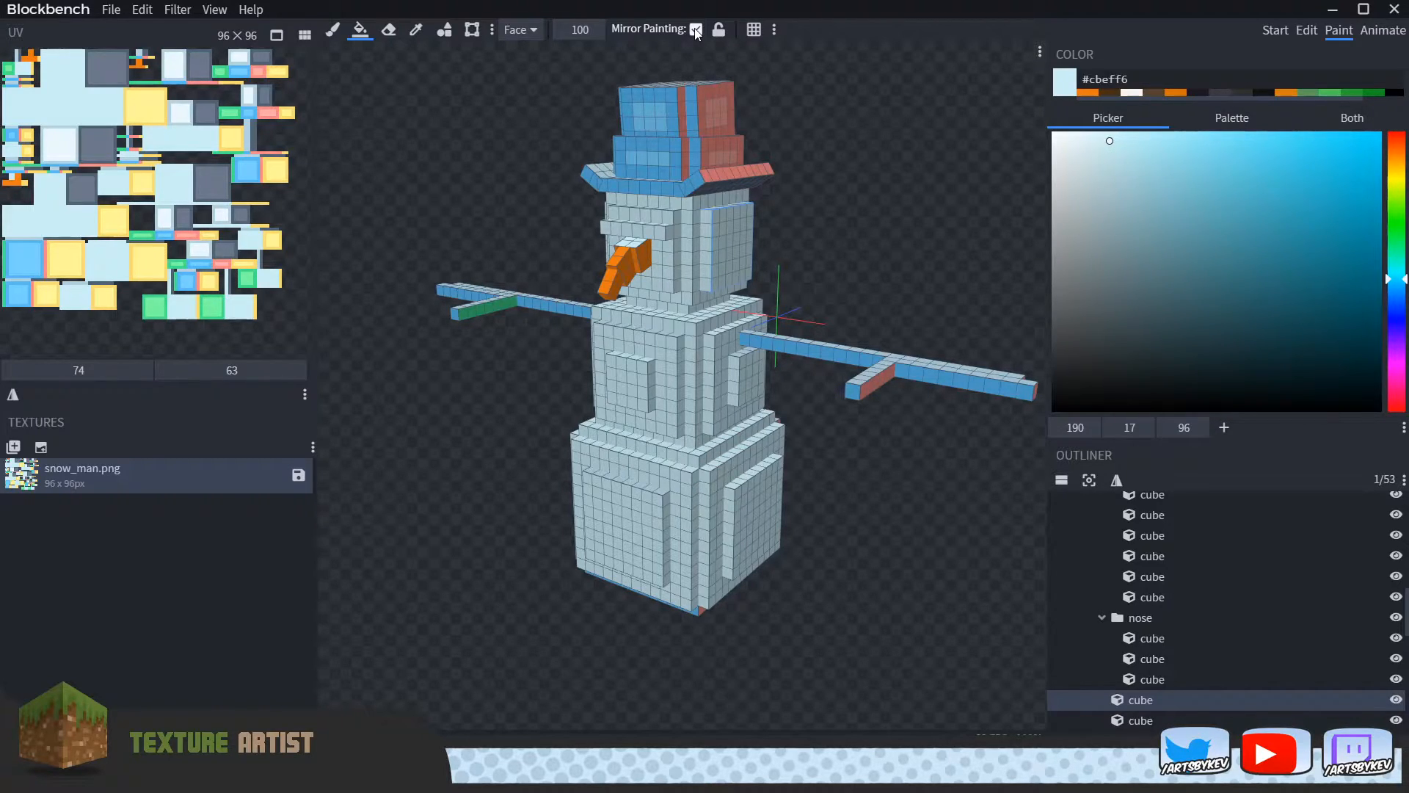
left_click(704, 614)
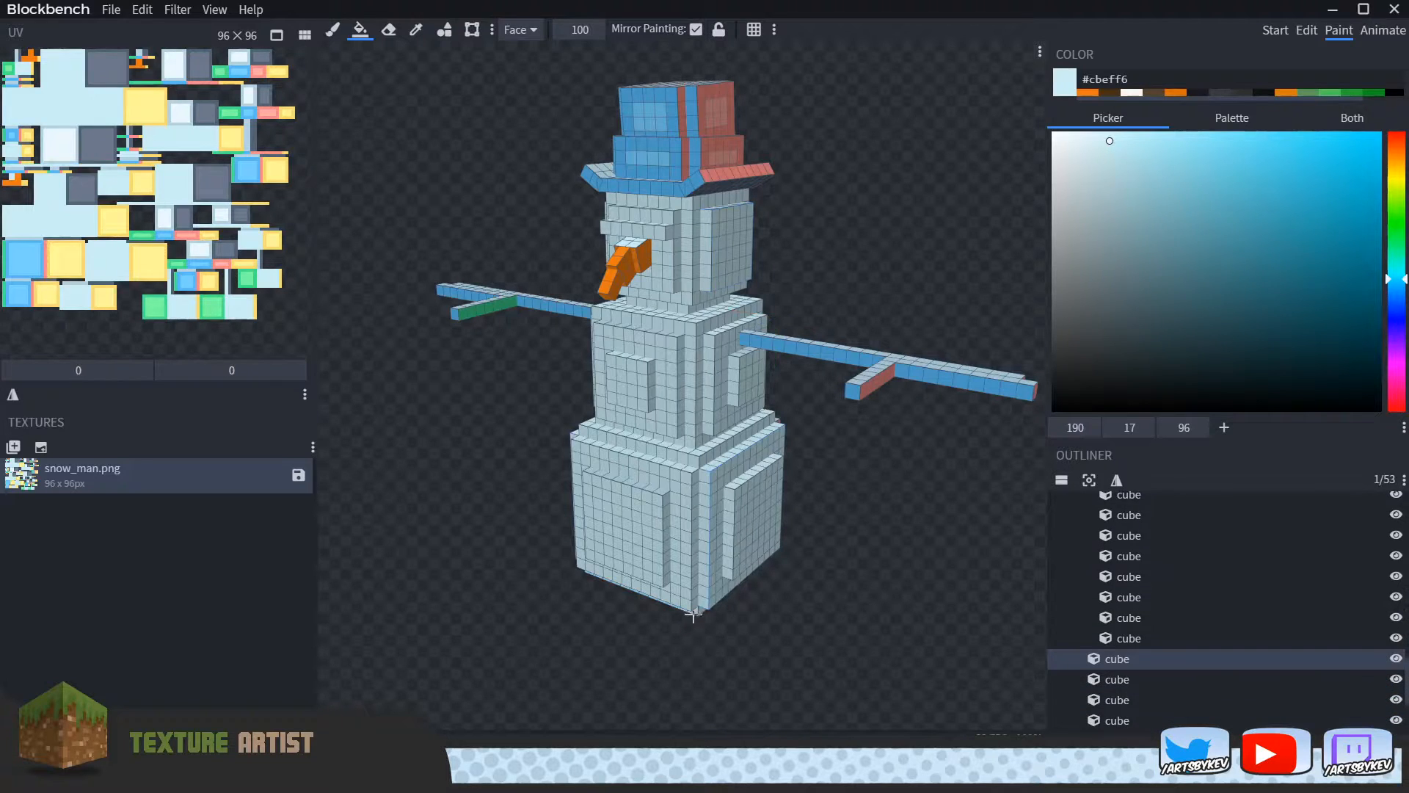
Step: Fill the back faces of the base, middle and head with the same pale blue
left_click_drag(529, 654, 768, 582)
left_click(648, 507)
left_click(690, 345)
left_click(650, 360)
left_click(682, 246)
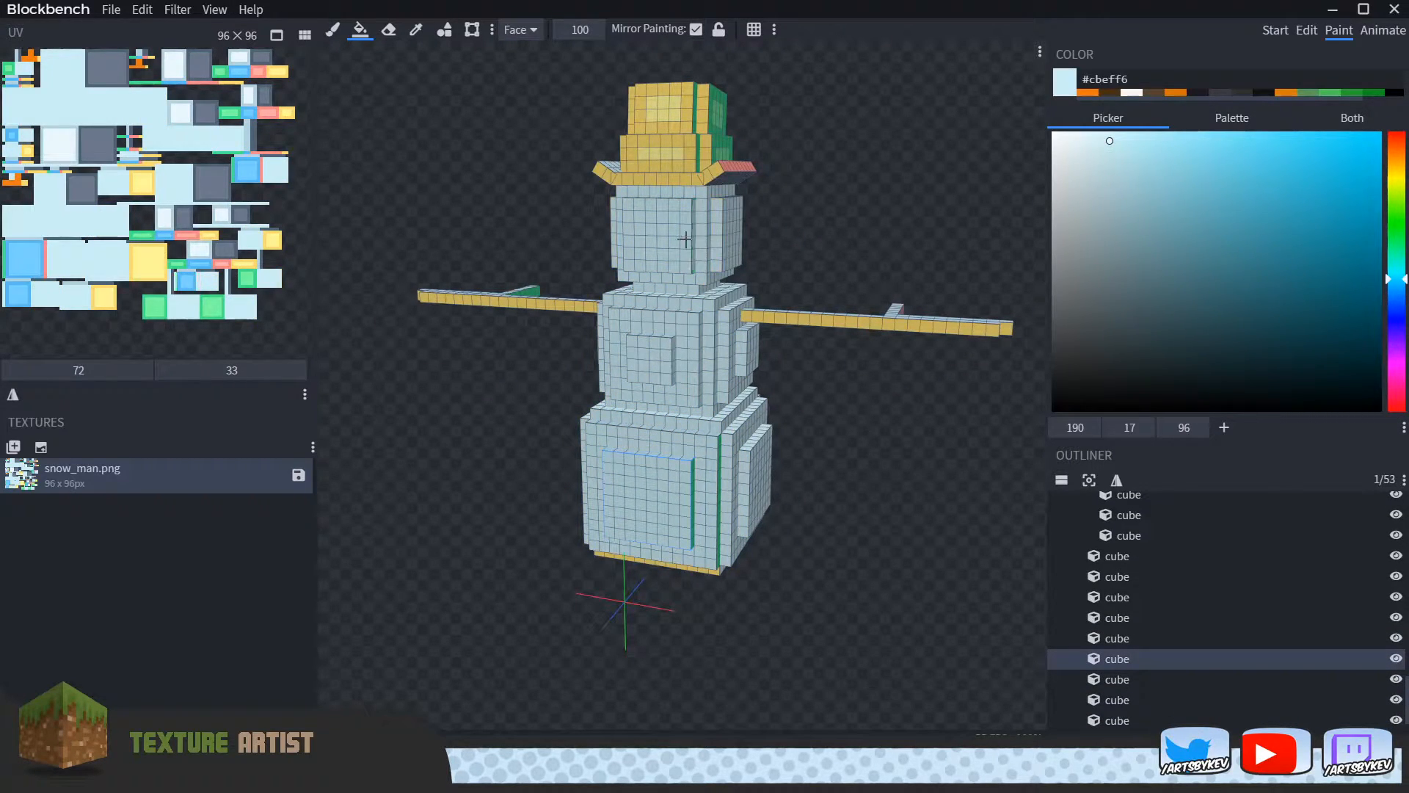
Step: Fill the undersides and panel edges on the back of the base, middle and head in pale blue
left_click_drag(723, 477, 690, 483)
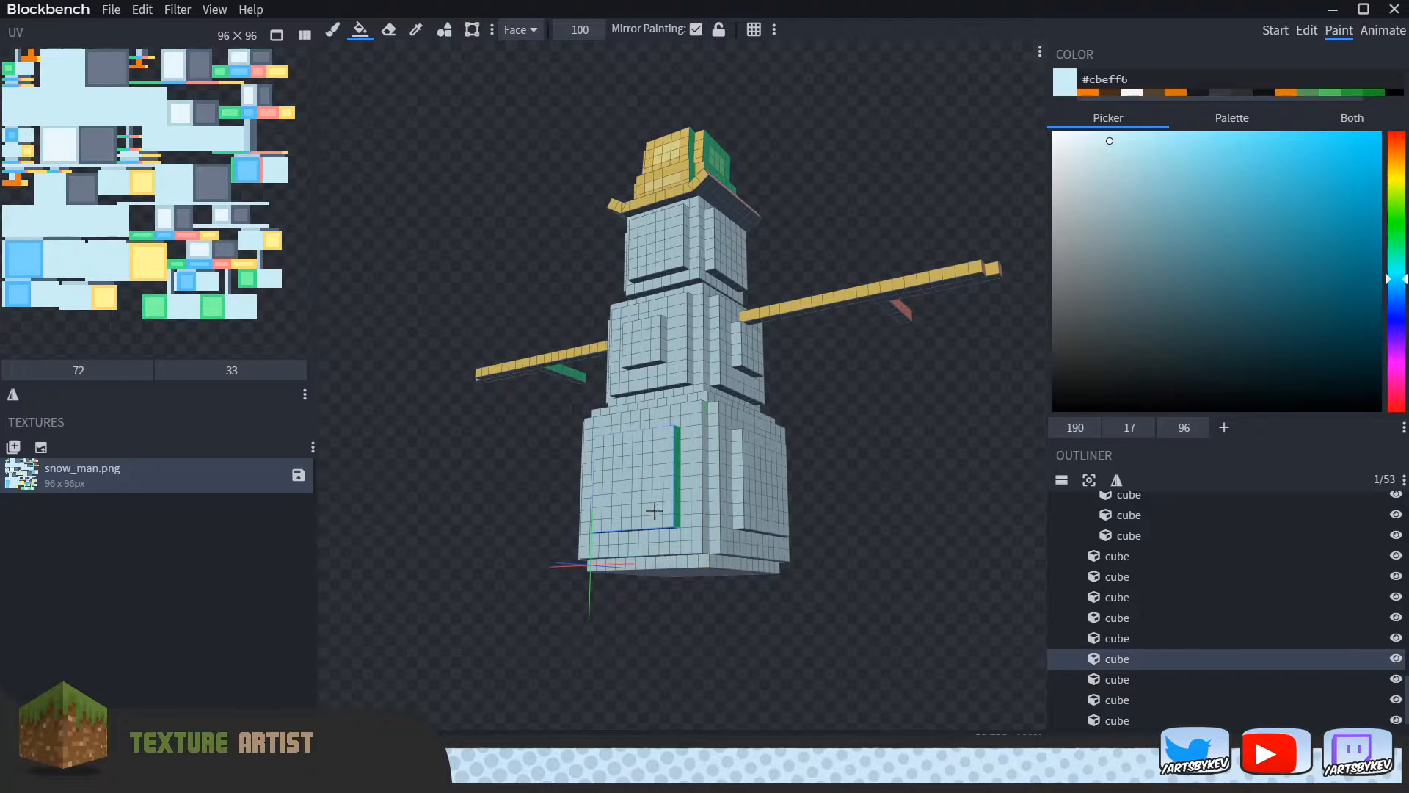
left_click_drag(693, 617, 674, 446)
left_click(635, 431)
left_click(628, 320)
left_click(633, 340)
left_click(713, 344)
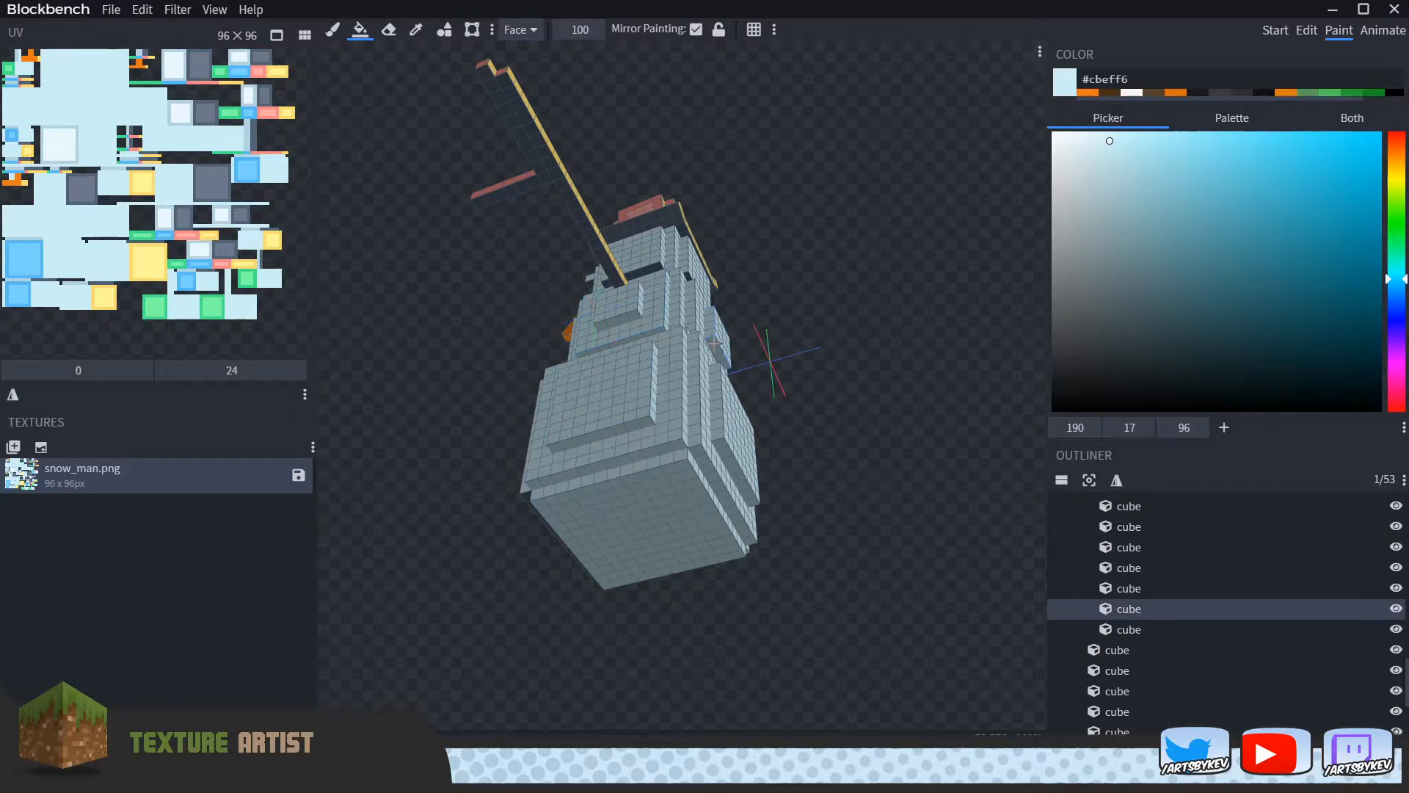
left_click(666, 273)
left_click(687, 276)
Step: Fill the downward-facing faces on the front of the base, middle and head in pale blue
left_click_drag(789, 354, 914, 345)
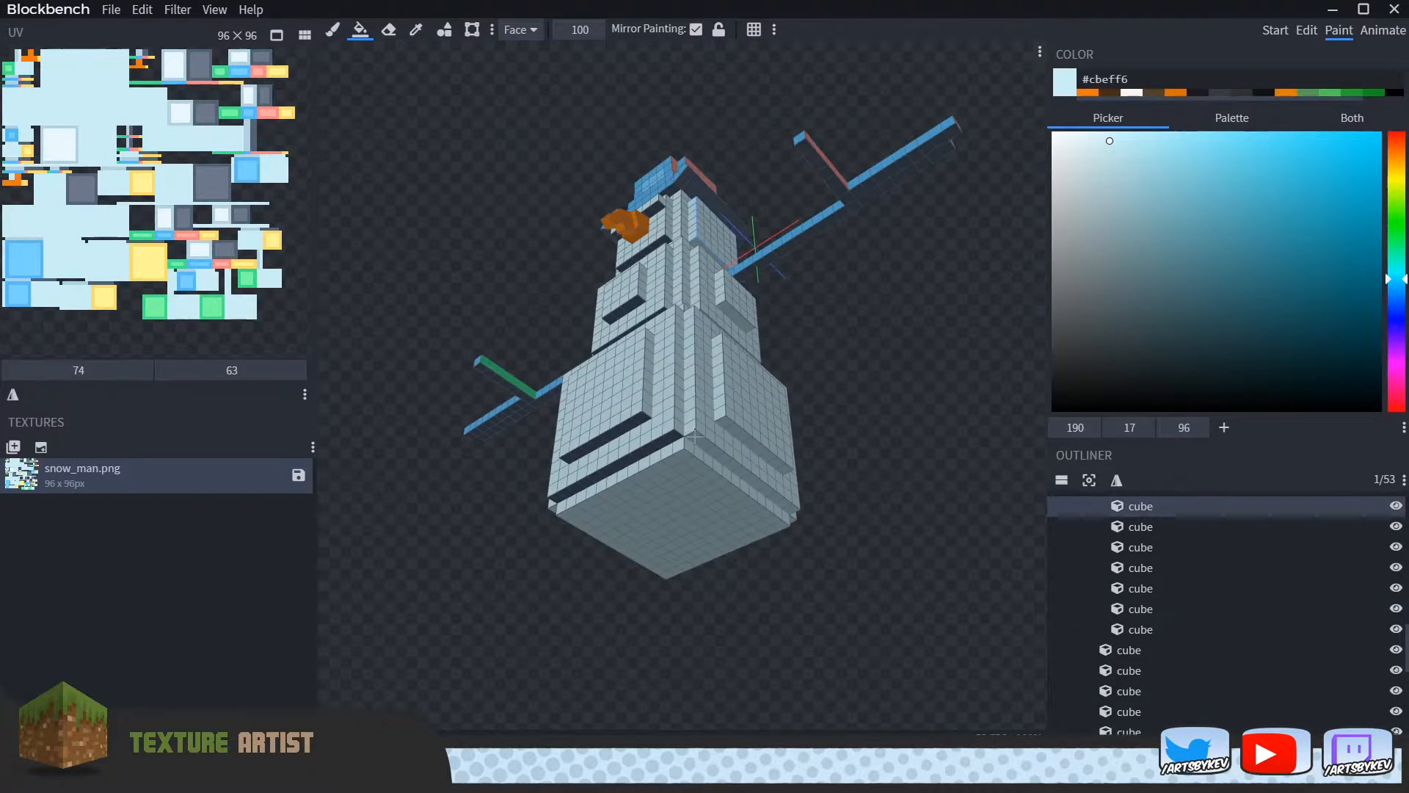
left_click(621, 433)
left_click(622, 463)
left_click(635, 306)
left_click(639, 325)
left_click_drag(555, 273, 542, 305)
left_click(645, 248)
left_click_drag(511, 228, 584, 255)
left_click(688, 272)
Step: Go around the snowman's body from all sides and fill the remaining uncolored snow faces in pale blue
left_click_drag(496, 204, 857, 209)
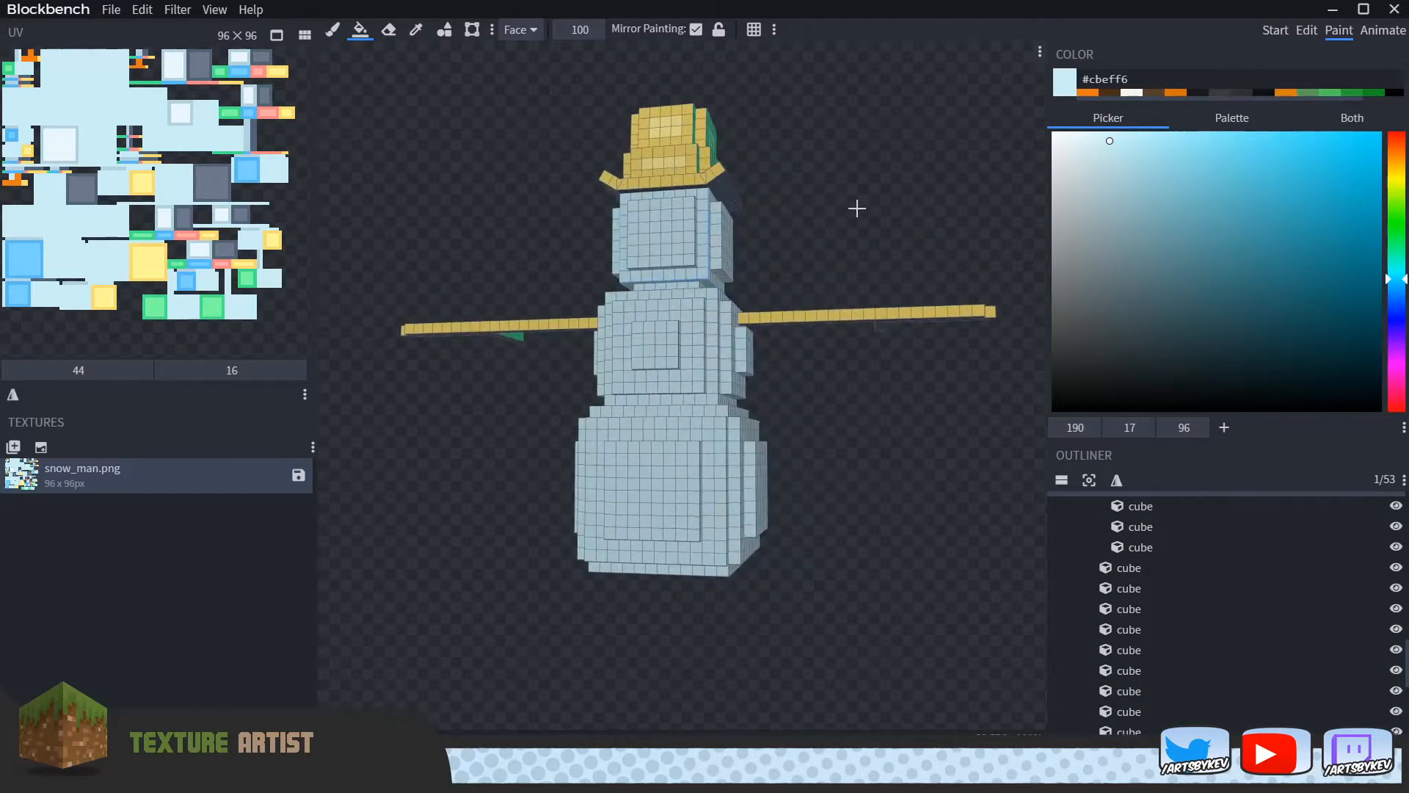
left_click_drag(961, 487, 951, 456)
left_click(654, 391)
left_click_drag(841, 420, 507, 479)
scroll(876, 234, "up", 3)
right_click_drag(876, 233, 875, 338)
left_click_drag(852, 297, 862, 205)
left_click(632, 375, "alt")
left_click(676, 220, "alt")
left_click_drag(663, 214, 585, 242)
scroll(585, 246, "down", 3)
right_click_drag(585, 249, 559, 251)
left_click_drag(554, 252, 845, 315)
left_click(680, 286)
scroll(807, 305, "up", 2)
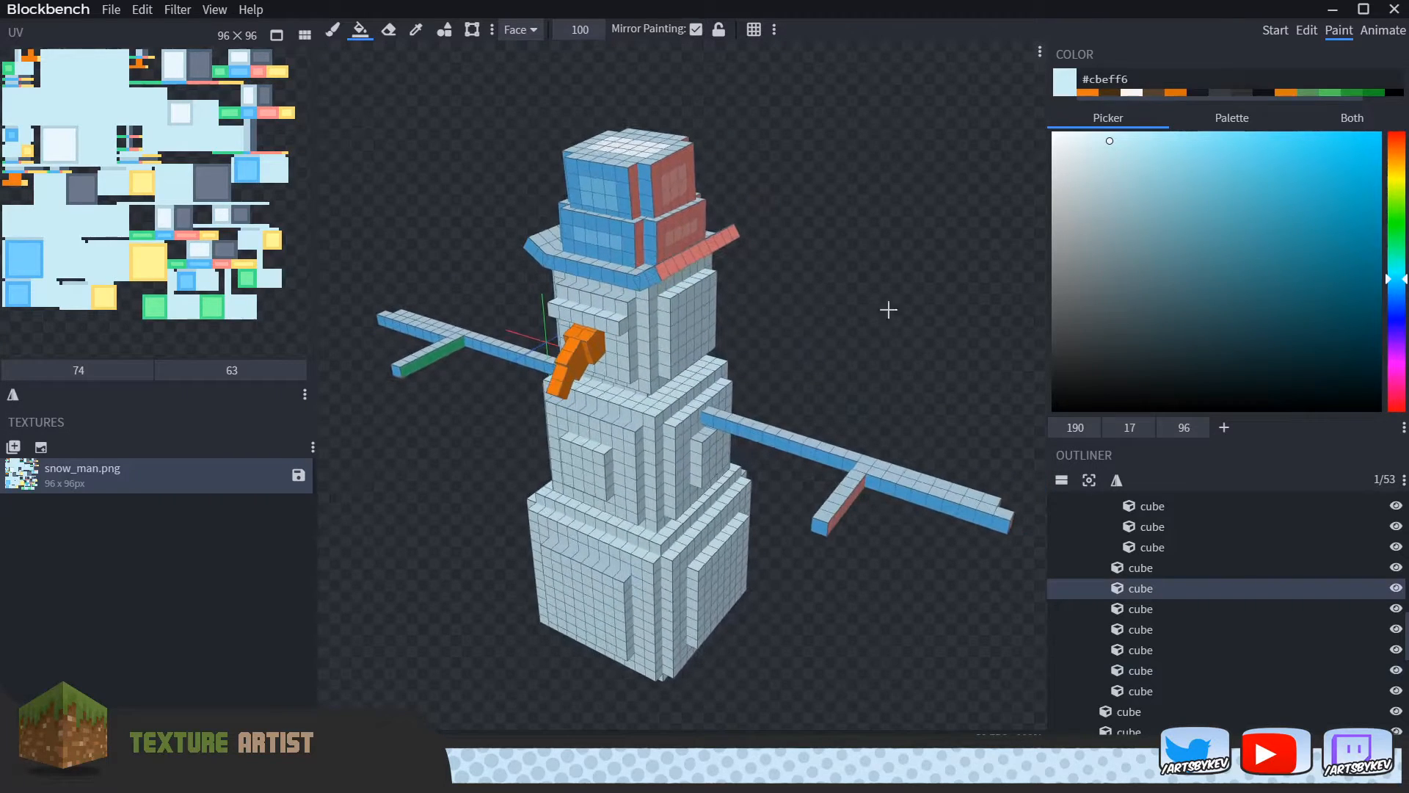
Step: Fill all faces of the hat's crown, band and brim, including the underside, with dark grey #222222
left_click_drag(1073, 364, 1059, 375)
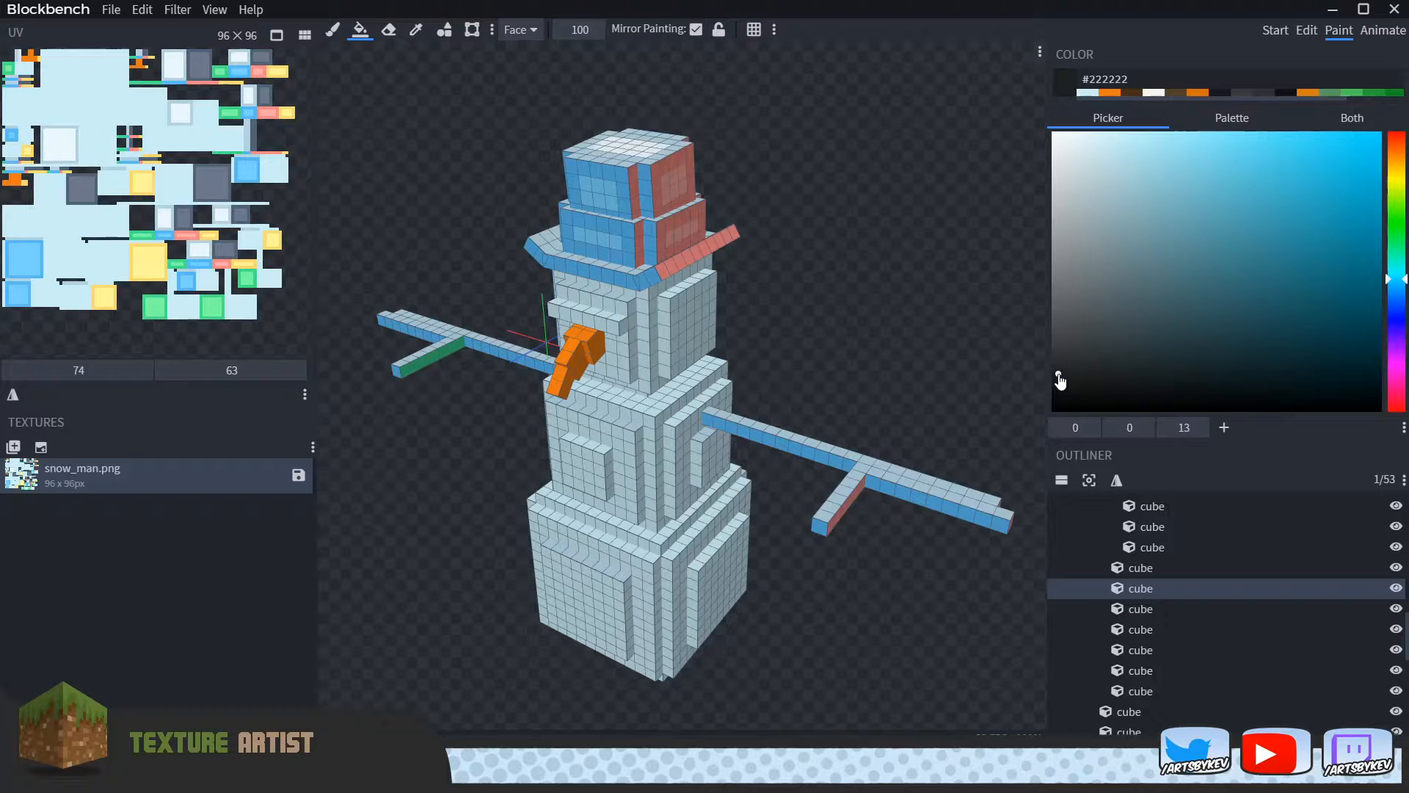
left_click_drag(897, 340, 897, 332)
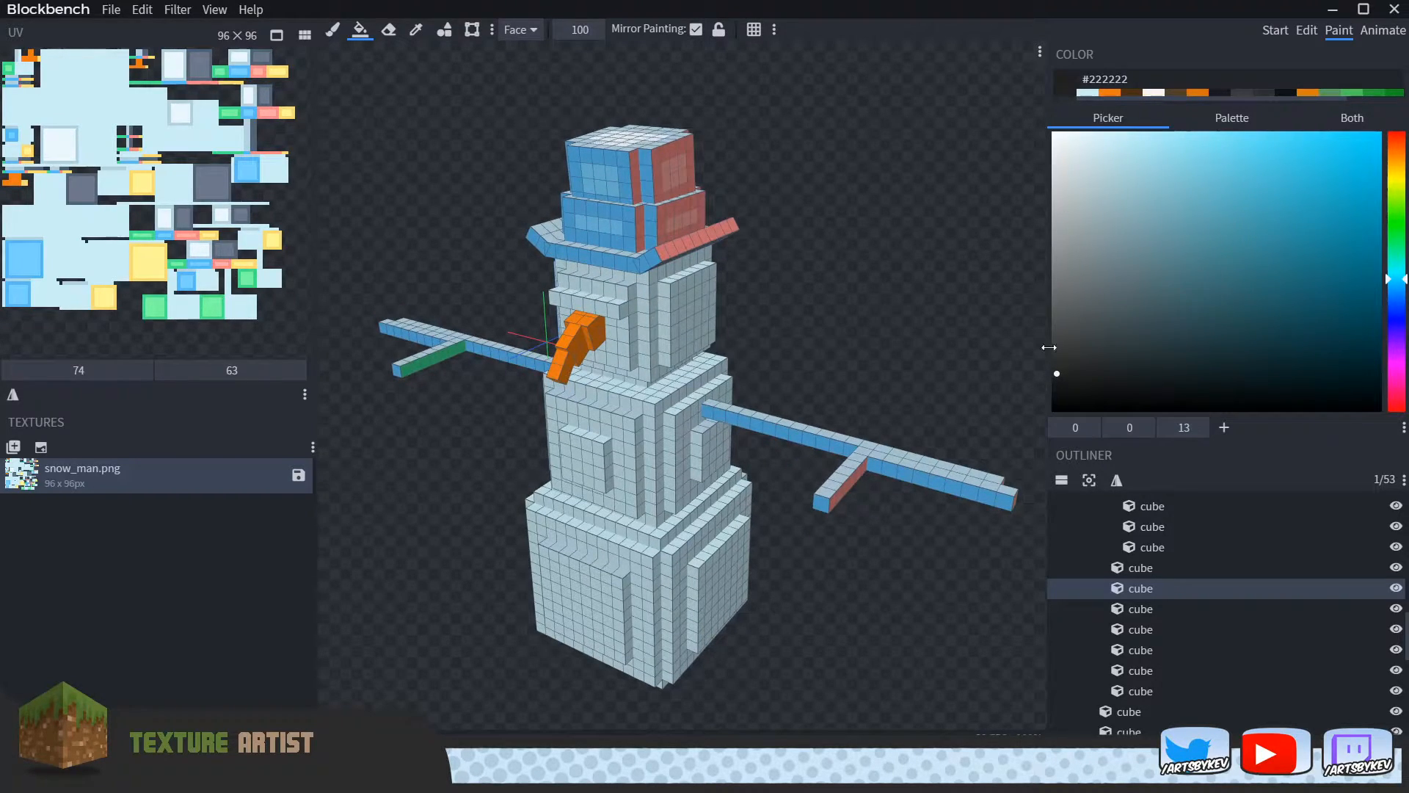
left_click_drag(1024, 360, 861, 307)
mouse_move(749, 224)
left_mouse_down()
mouse_move(739, 208)
mouse_move(659, 217)
mouse_move(640, 183)
mouse_move(642, 136)
mouse_move(662, 148)
left_mouse_up()
left_click_drag(852, 205, 898, 267)
mouse_move(714, 200)
left_mouse_down()
mouse_move(698, 251)
mouse_move(719, 253)
mouse_move(708, 301)
mouse_move(748, 276)
left_mouse_up()
mouse_move(925, 258)
left_mouse_down()
mouse_move(666, 232)
mouse_move(632, 210)
mouse_move(632, 161)
left_mouse_up()
left_click_drag(881, 179, 859, 104)
scroll(704, 258, "up", 3)
left_click(663, 209)
scroll(775, 210, "down", 2)
Step: Try filling narrow edge faces of the head's panels in dark grey and undo the fills
left_click_drag(774, 210, 819, 273)
left_click(656, 257)
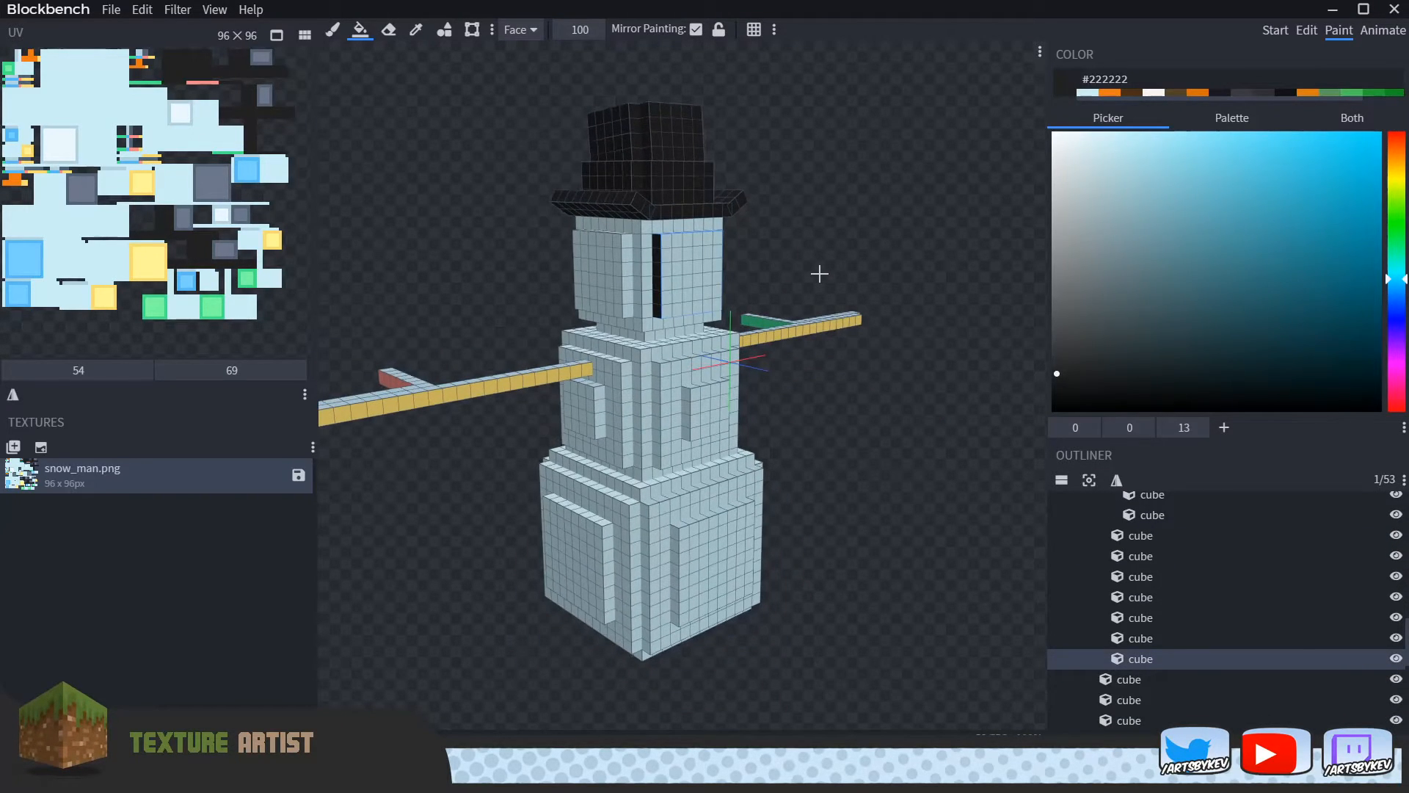
key("ctrl+z")
key("ctrl+y")
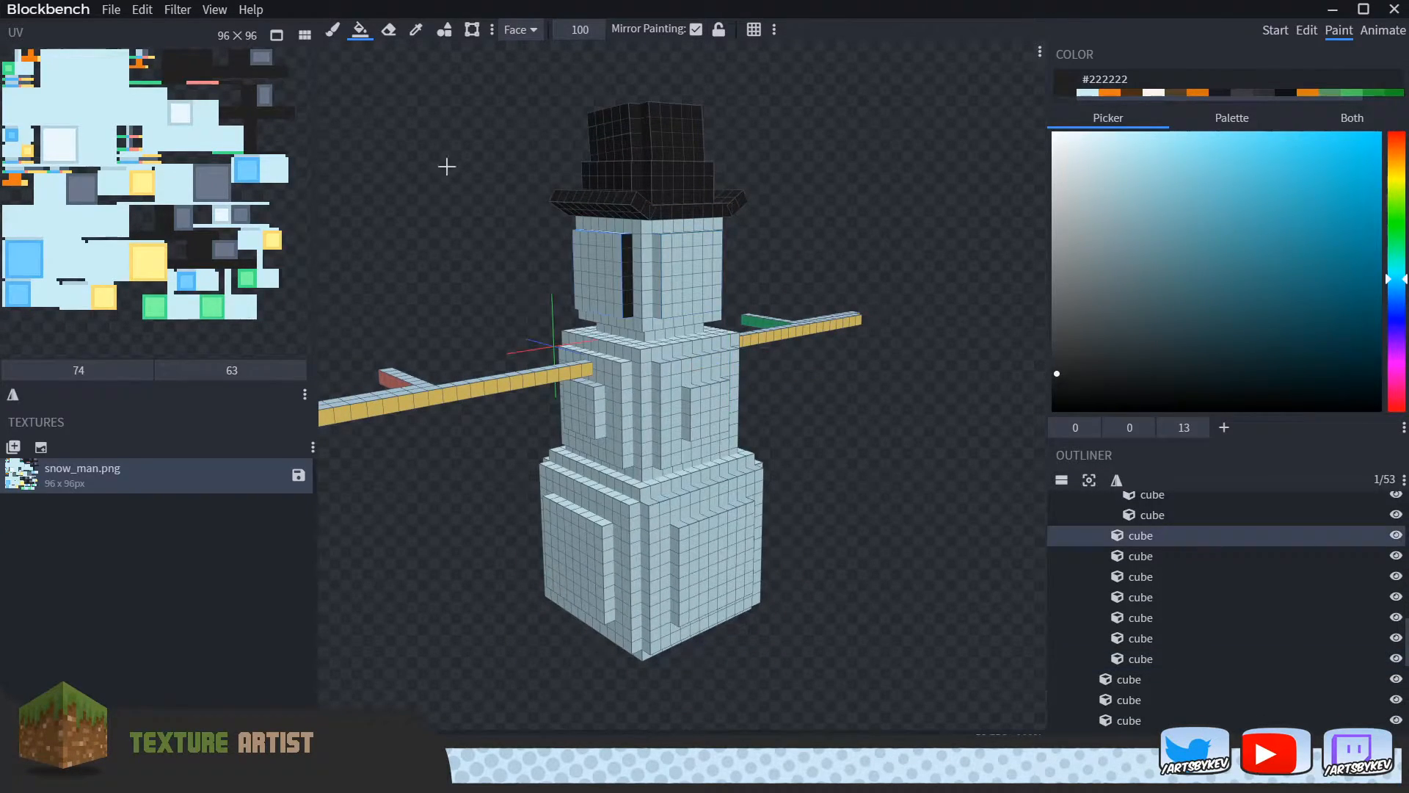
left_click(142, 9)
left_click(165, 31)
left_click_drag(513, 235, 535, 246)
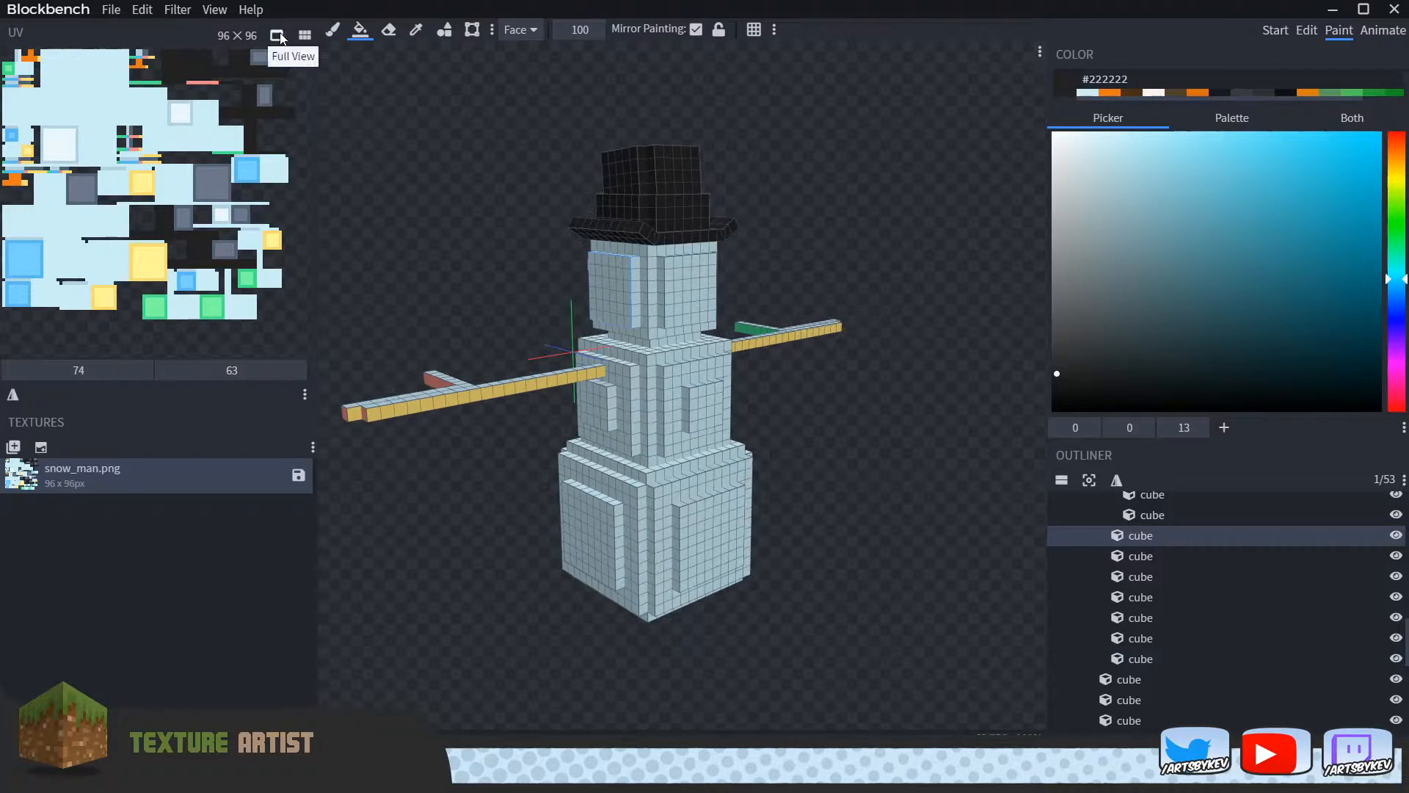
left_click(142, 10)
left_click(167, 57)
left_click(142, 10)
left_click(165, 31)
Step: Set the paint color to dark brown #473423 and fill the front and upper faces of the arms and thumbs with it
left_click_drag(462, 206, 822, 263)
left_click_drag(1389, 272, 1395, 153)
left_click_drag(1197, 316, 1223, 324)
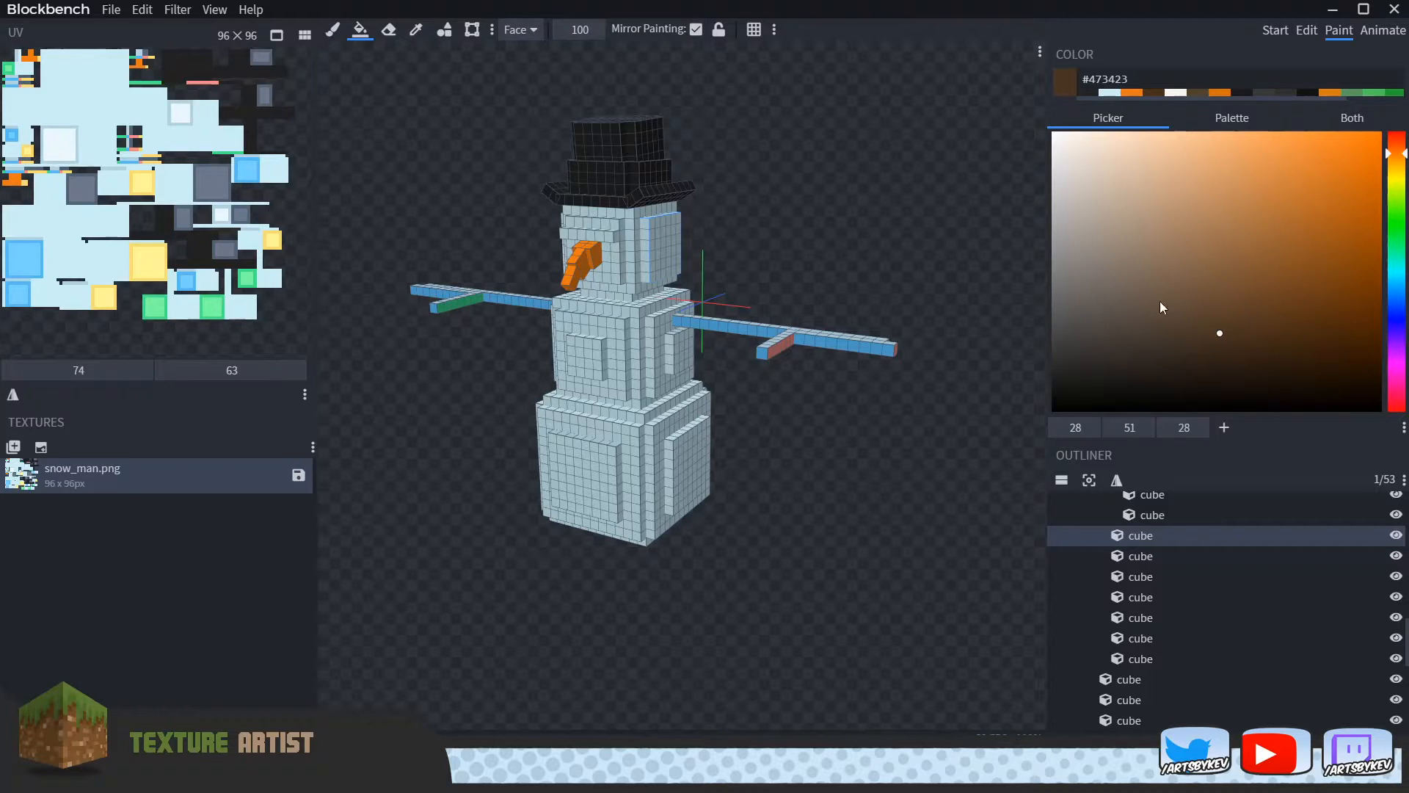
right_click_drag(701, 247, 812, 270)
scroll(811, 271, "up", 3)
left_click_drag(927, 192, 921, 286)
right_click_drag(921, 286, 820, 228)
mouse_move(814, 327)
left_mouse_down()
mouse_move(881, 352)
mouse_move(765, 301)
mouse_move(812, 408)
mouse_move(850, 386)
mouse_move(1024, 403)
mouse_move(950, 368)
left_mouse_up()
right_click_drag(991, 336, 814, 314)
left_click_drag(799, 406, 793, 353)
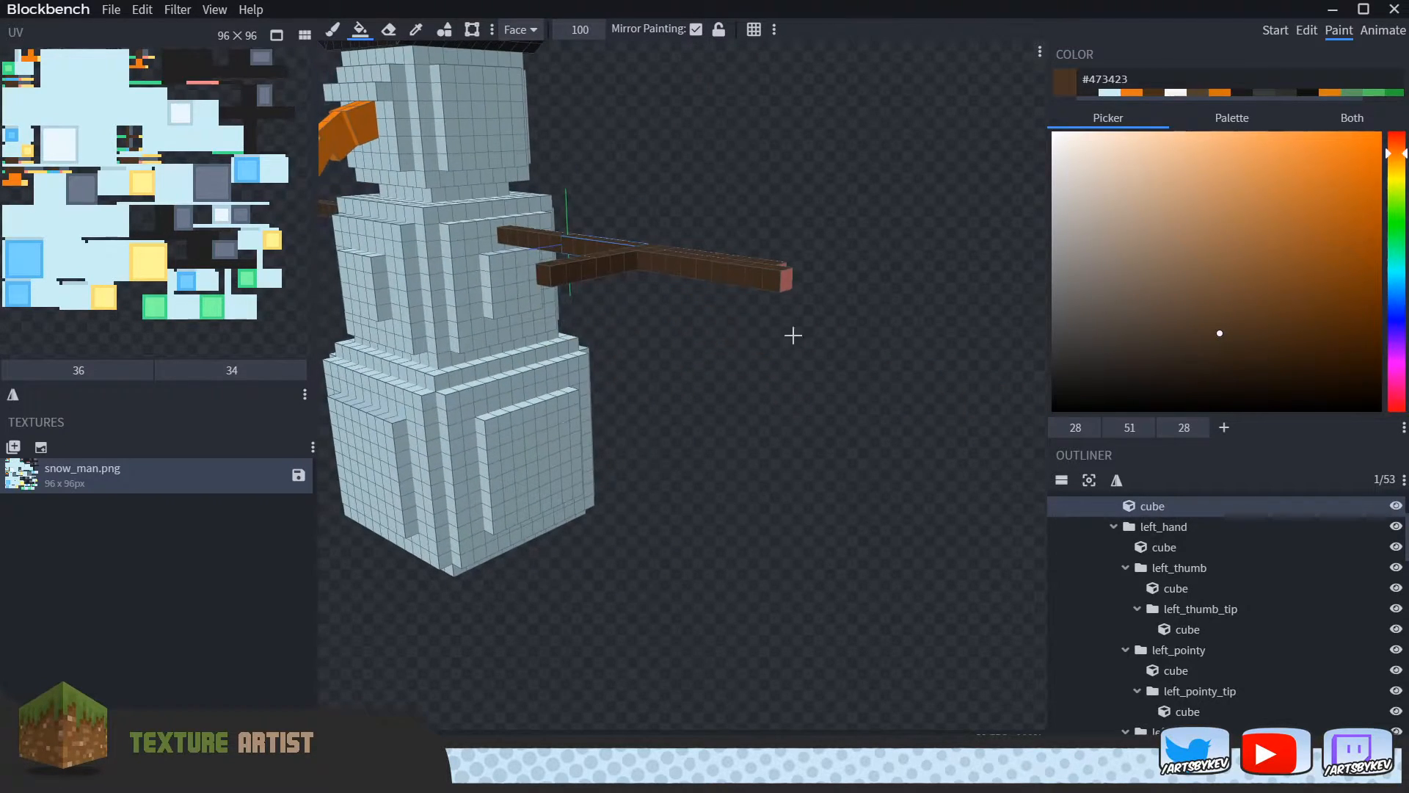
Step: Fill the remaining arm faces in dark brown, including the tips, backs, undersides and thumb faces
left_click(785, 269)
mouse_move(897, 358)
left_mouse_down()
mouse_move(712, 374)
mouse_move(514, 265)
left_mouse_up()
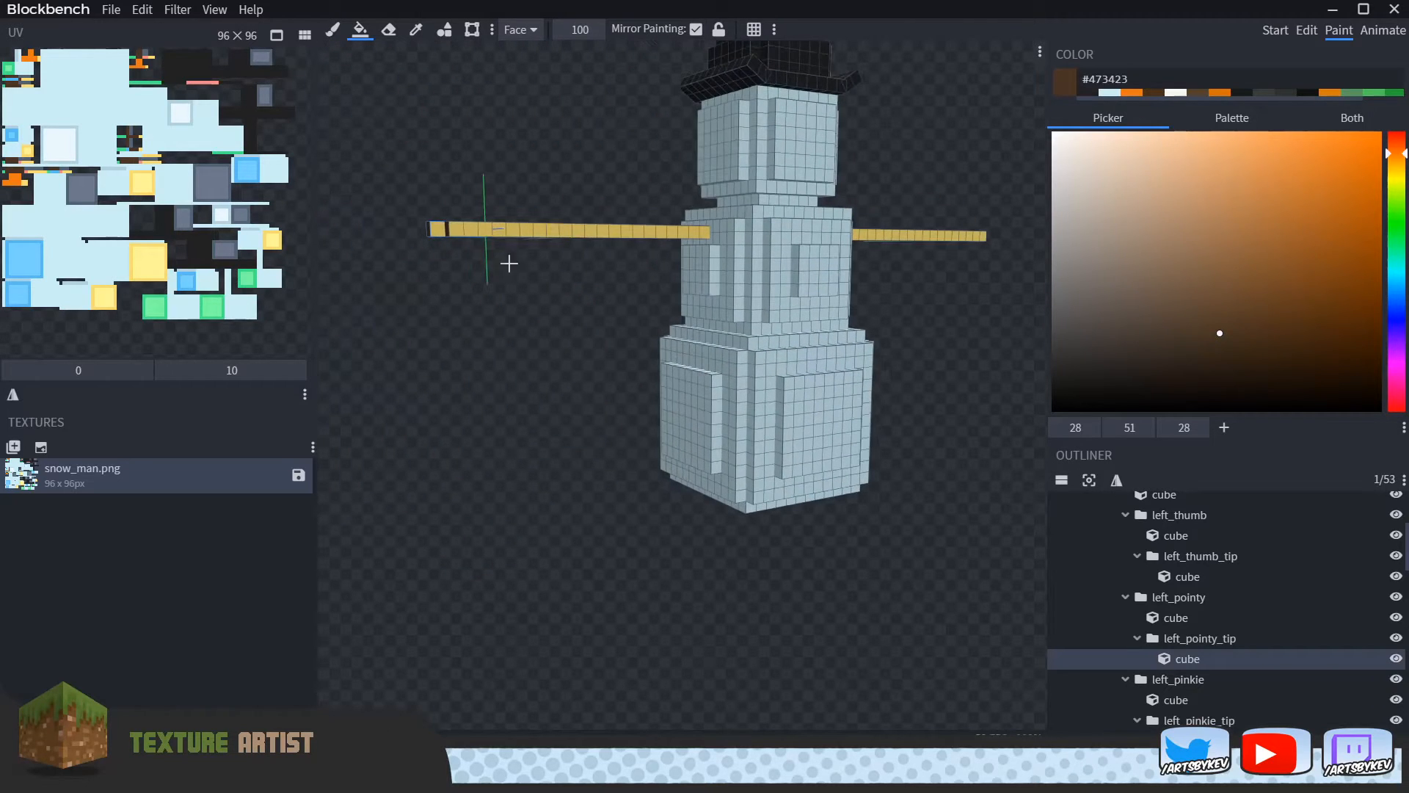
mouse_move(439, 229)
left_mouse_down()
mouse_move(641, 233)
mouse_move(604, 268)
left_mouse_up()
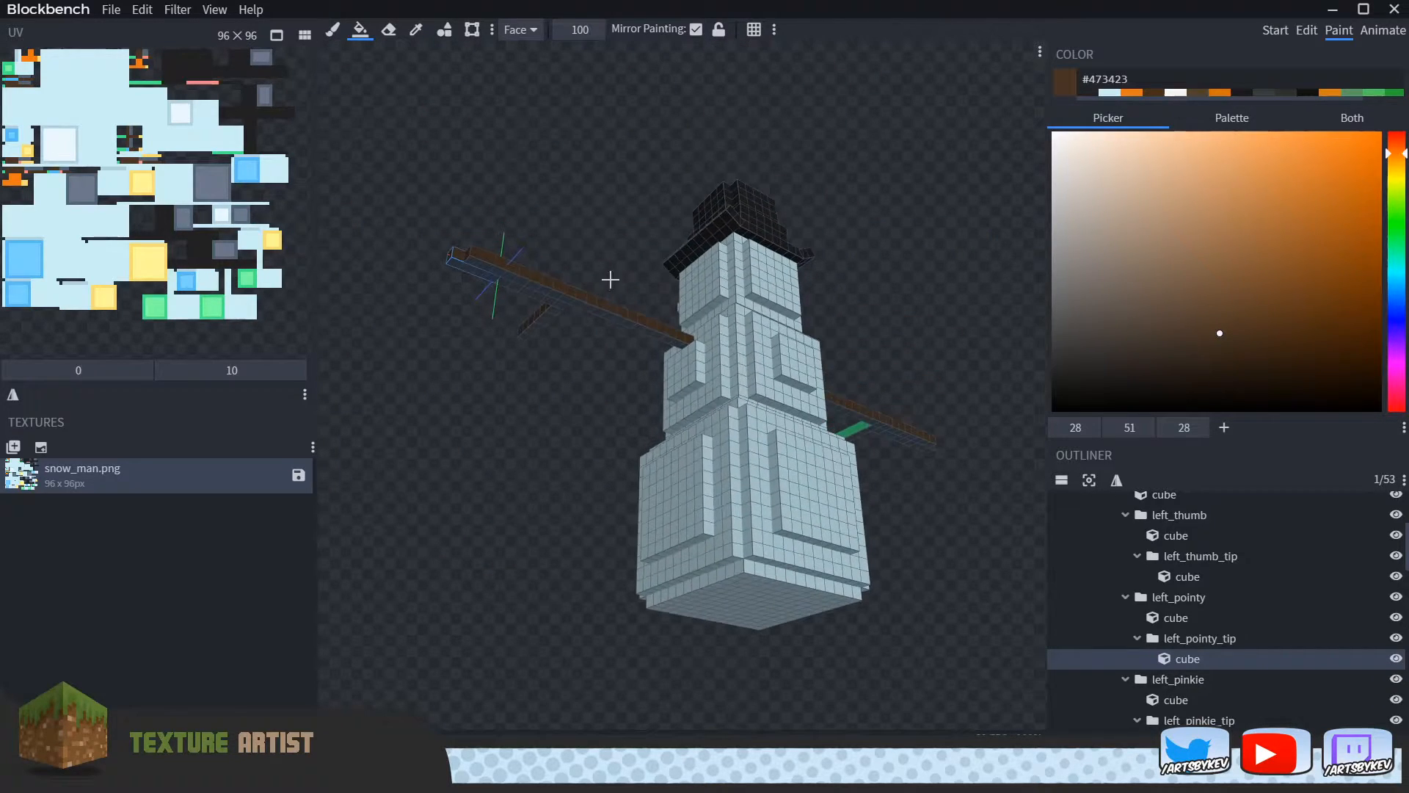
left_click(647, 337)
left_click_drag(629, 321, 518, 287)
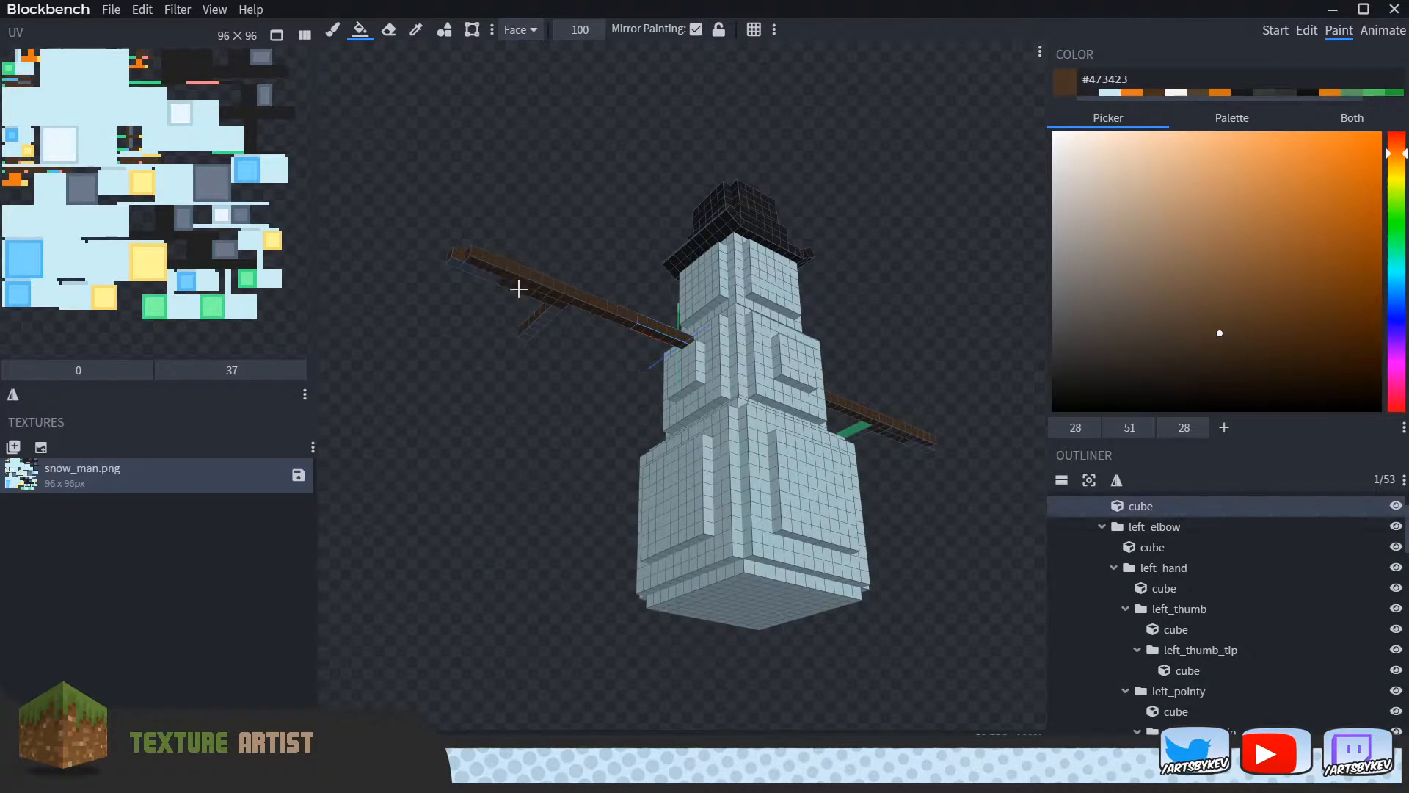
left_click_drag(516, 363, 856, 474)
left_click(850, 237)
scroll(829, 367, "down", 5)
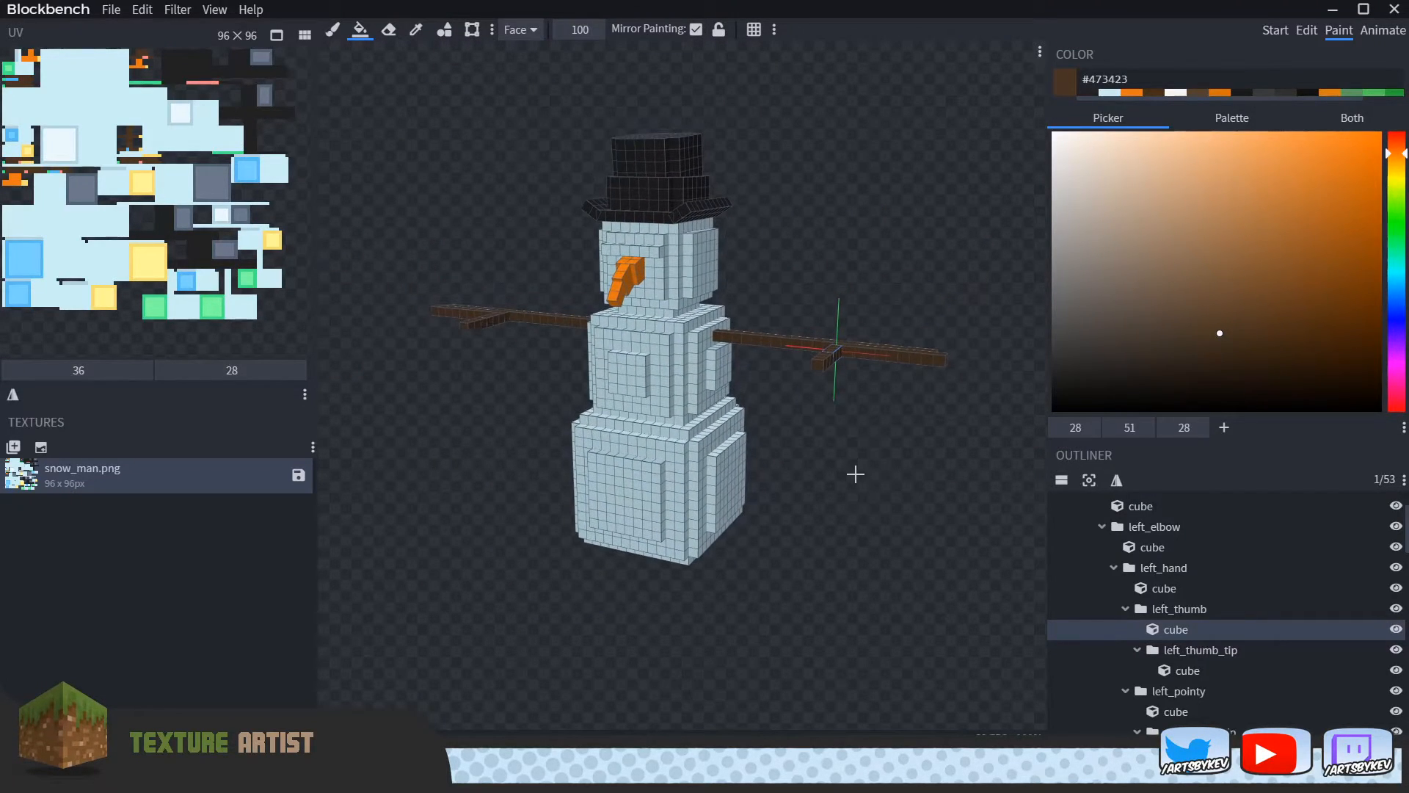
mouse_move(855, 455)
left_mouse_down()
mouse_move(869, 393)
mouse_move(856, 399)
mouse_move(862, 444)
mouse_move(844, 431)
mouse_move(854, 438)
left_mouse_up()
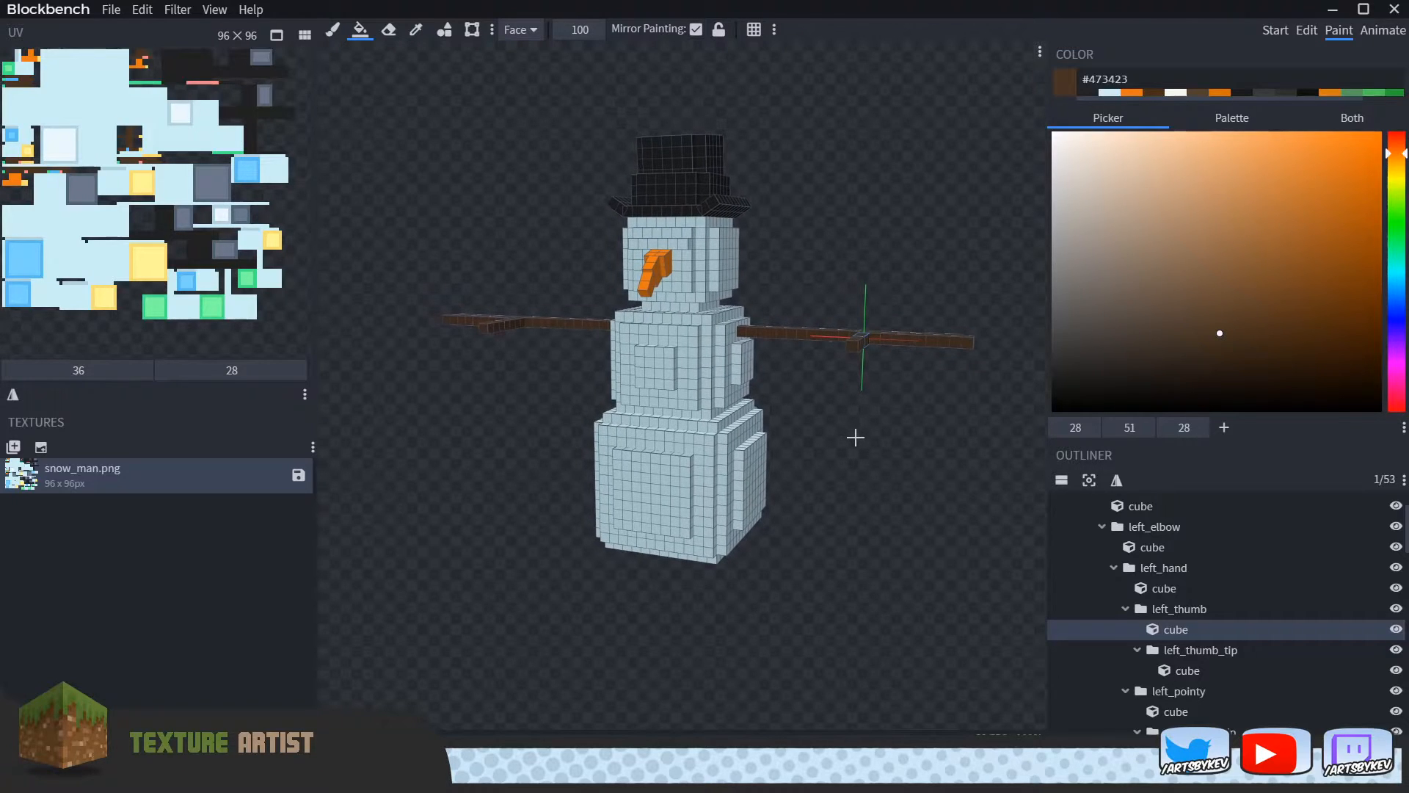
Step: Examine the base-colored snowman in Edit mode without the painting grid
scroll(857, 186, "up", 4)
right_click_drag(859, 174, 830, 232)
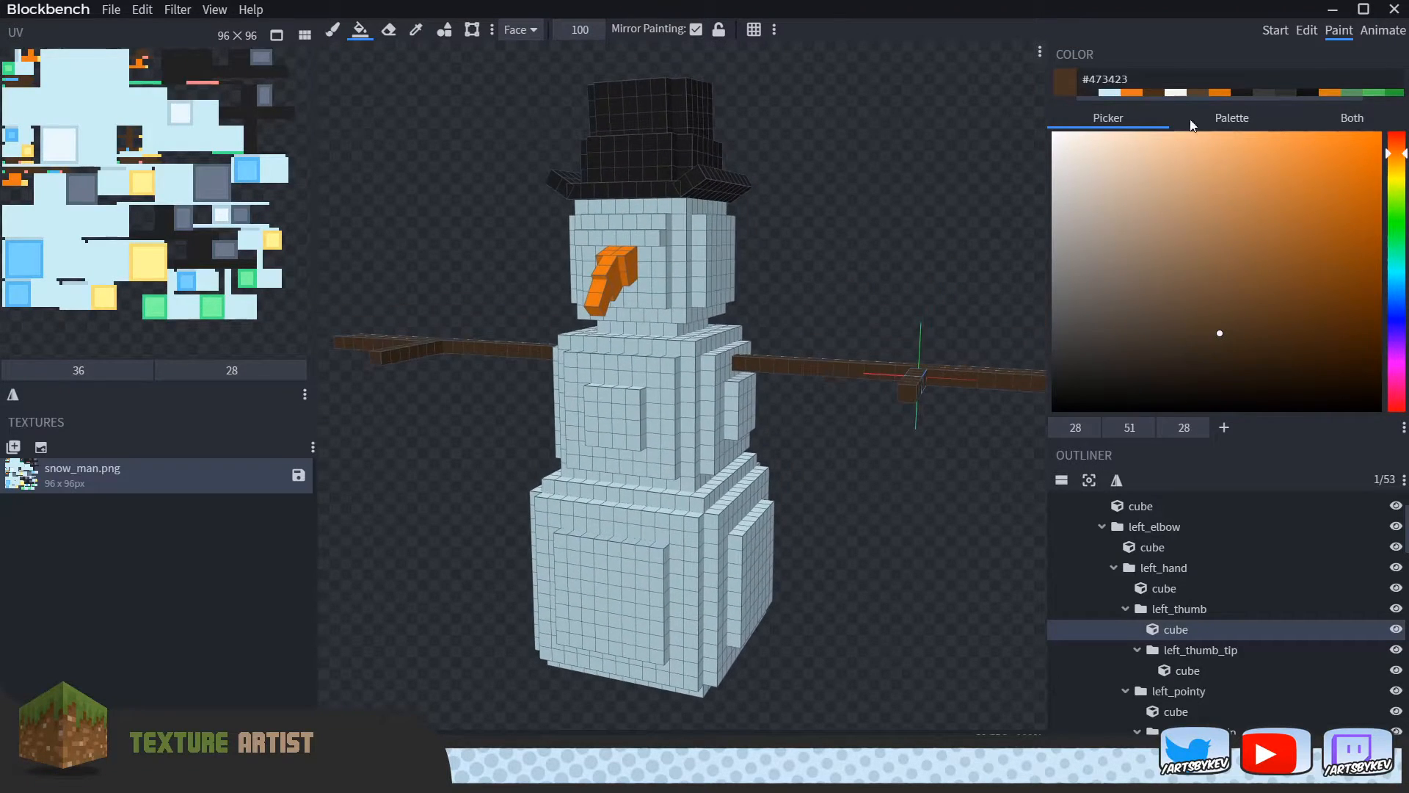
left_click(1313, 33)
scroll(908, 242, "down", 4)
left_click_drag(881, 267, 854, 277)
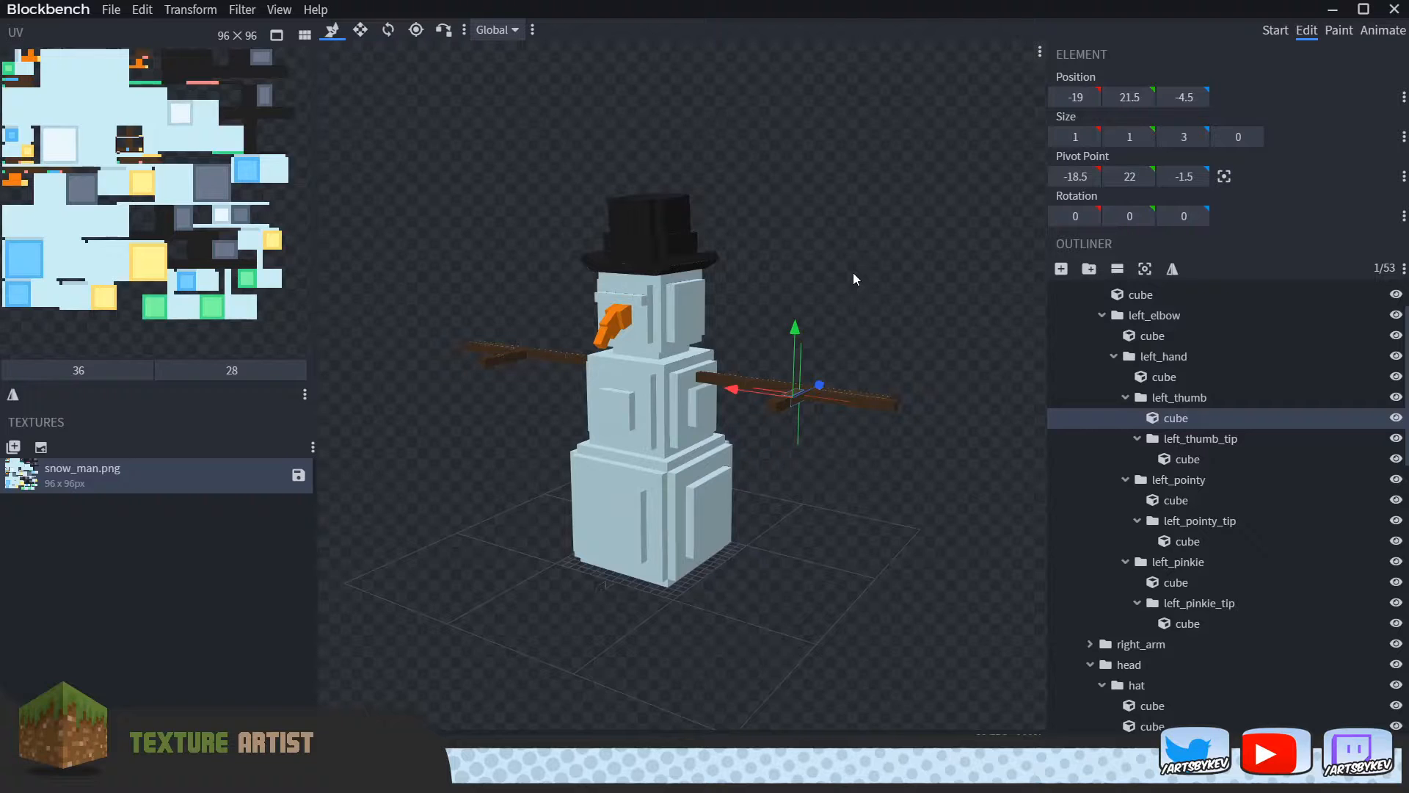
mouse_move(810, 242)
right_mouse_down()
mouse_move(830, 260)
mouse_move(809, 231)
right_mouse_up()
scroll(821, 249, "up", 4)
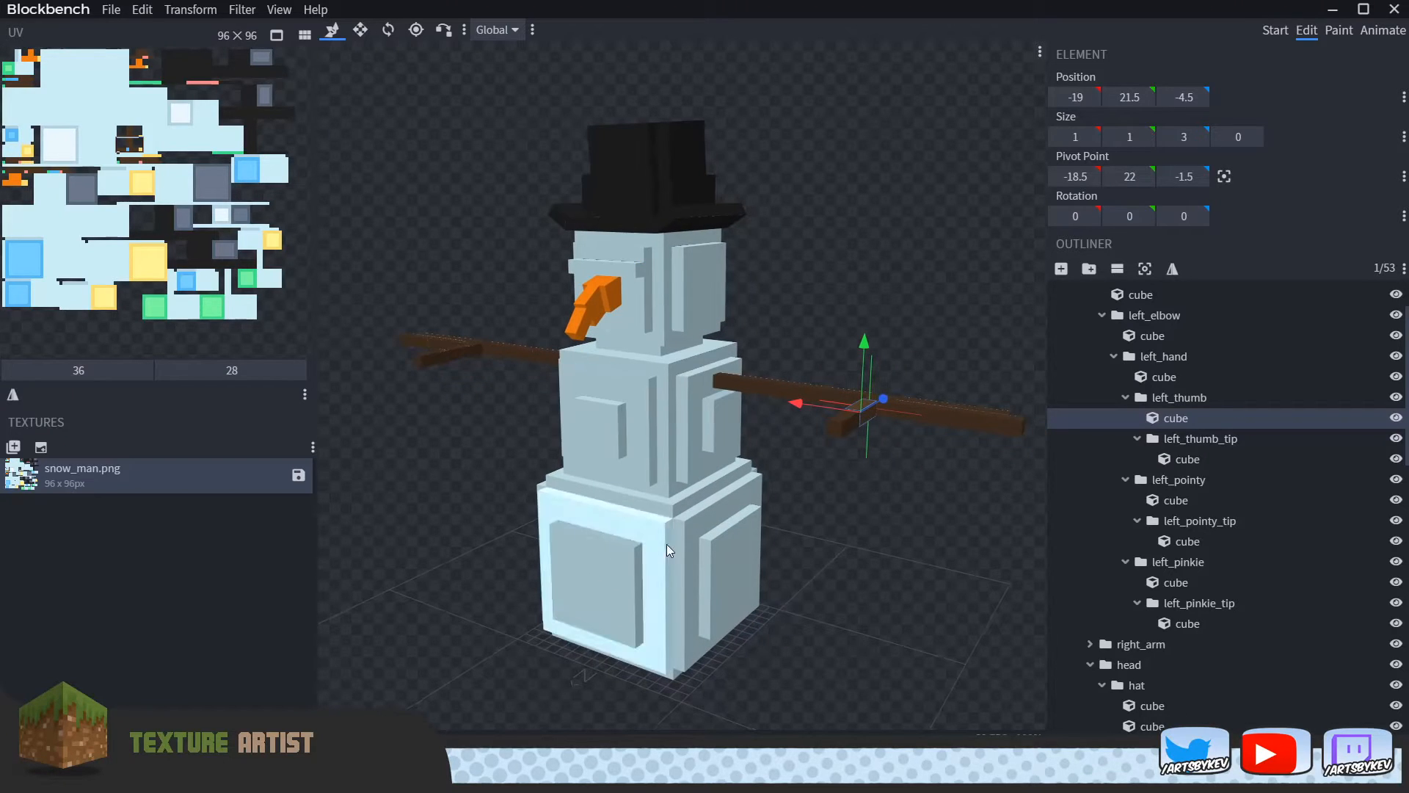
right_click_drag(861, 270, 854, 300)
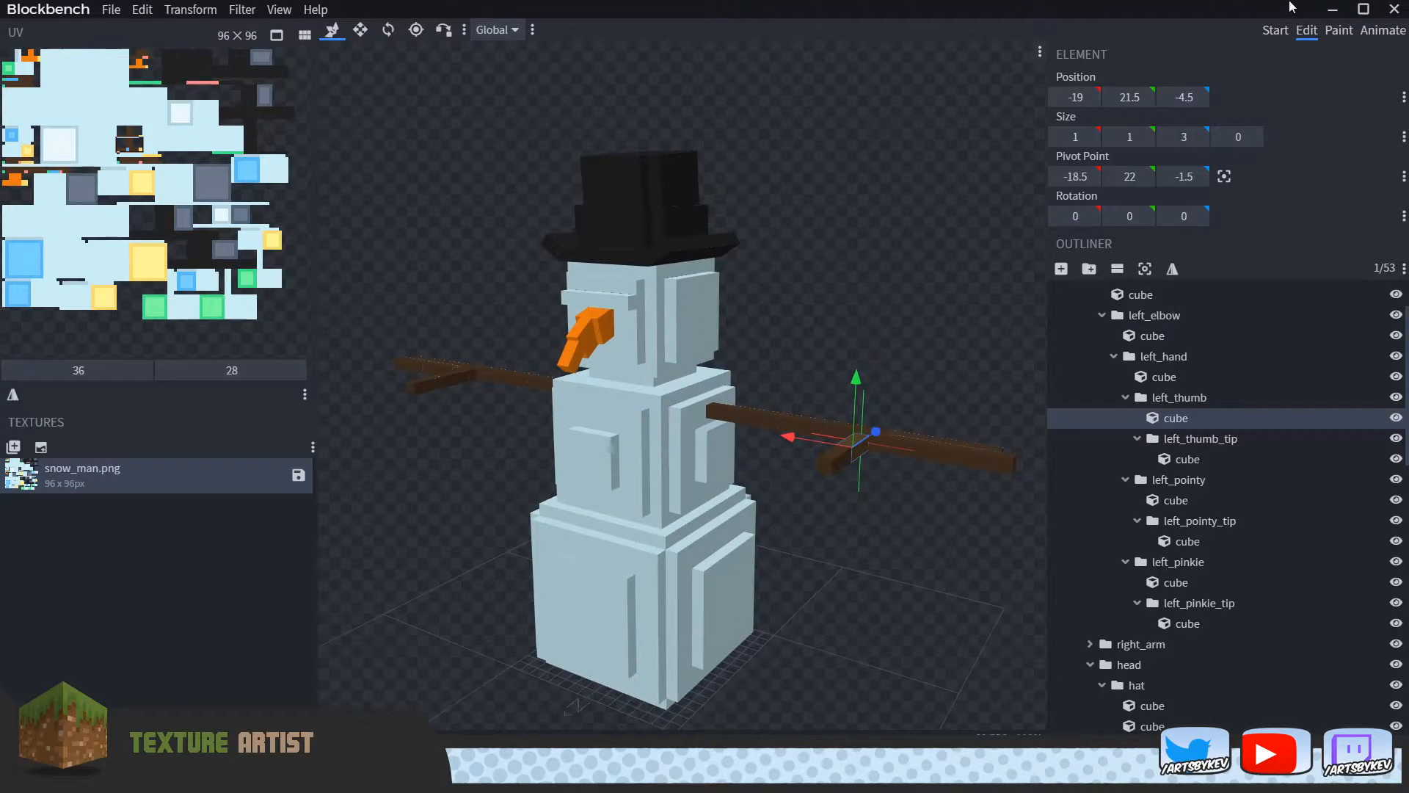
Step: In Paint mode, sample the head's pale blue, darken it to #93c1ca and brush a shadow beneath the brow
left_click(1341, 29)
scroll(798, 270, "up", 6)
left_click_drag(878, 312, 906, 298)
scroll(881, 246, "up", 5)
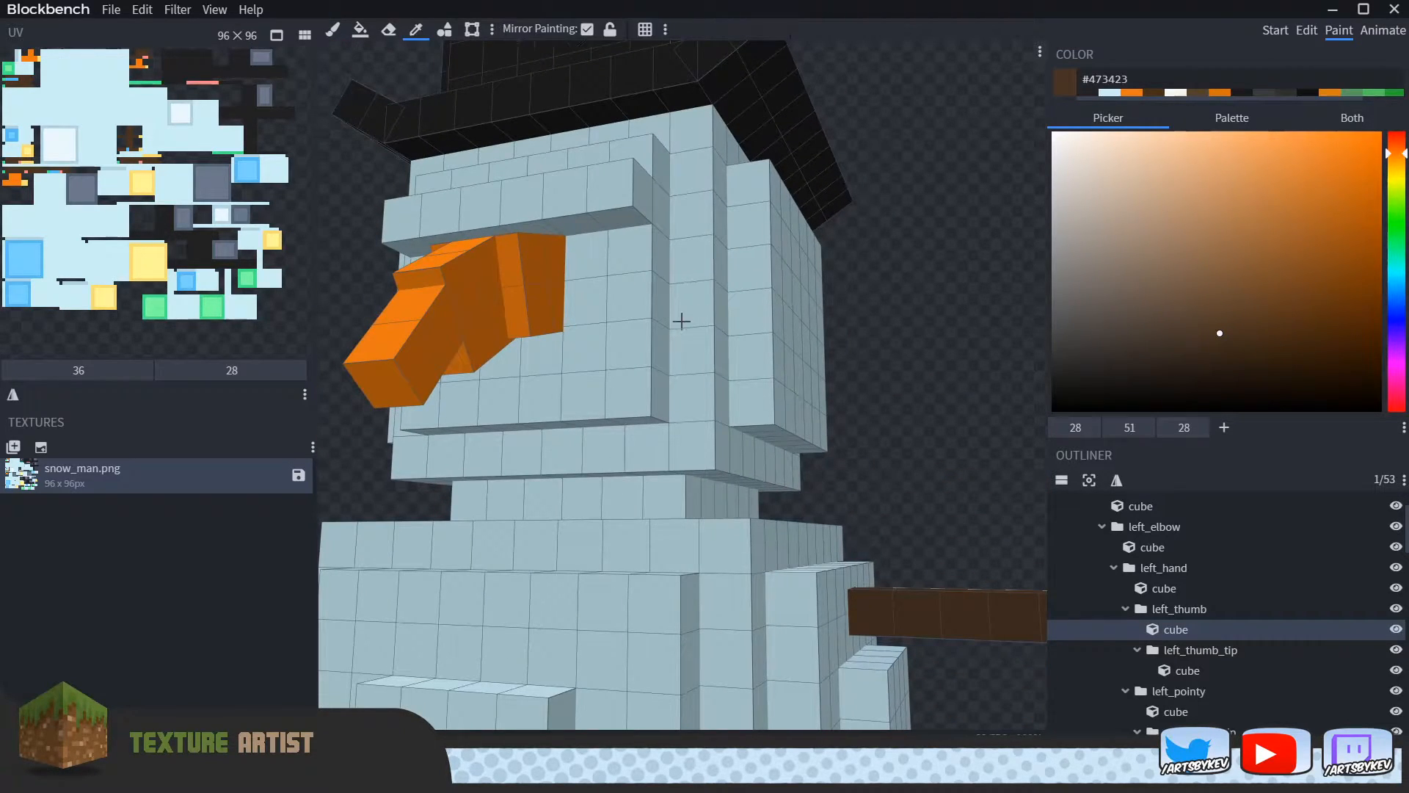
left_click(633, 320, "alt")
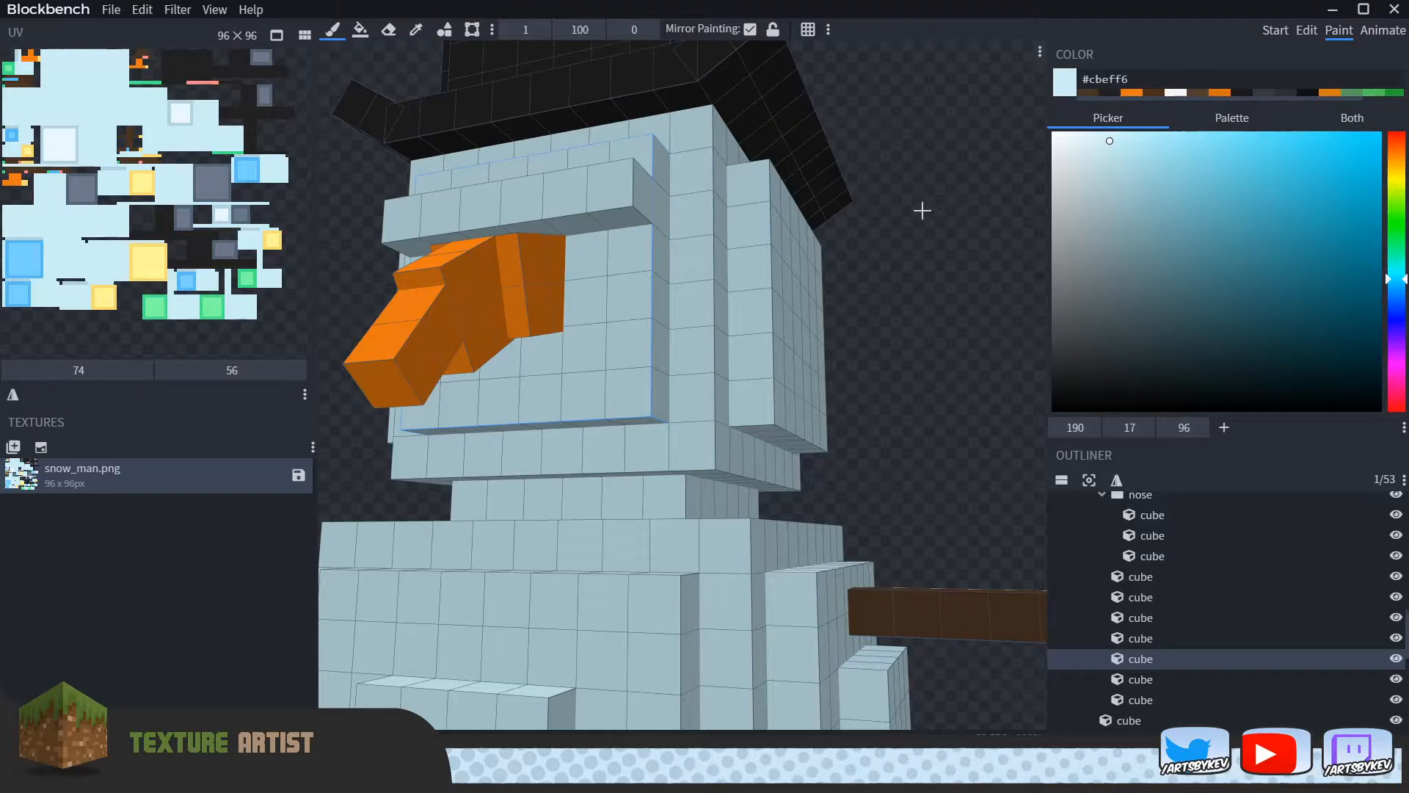
left_click_drag(887, 222, 962, 232)
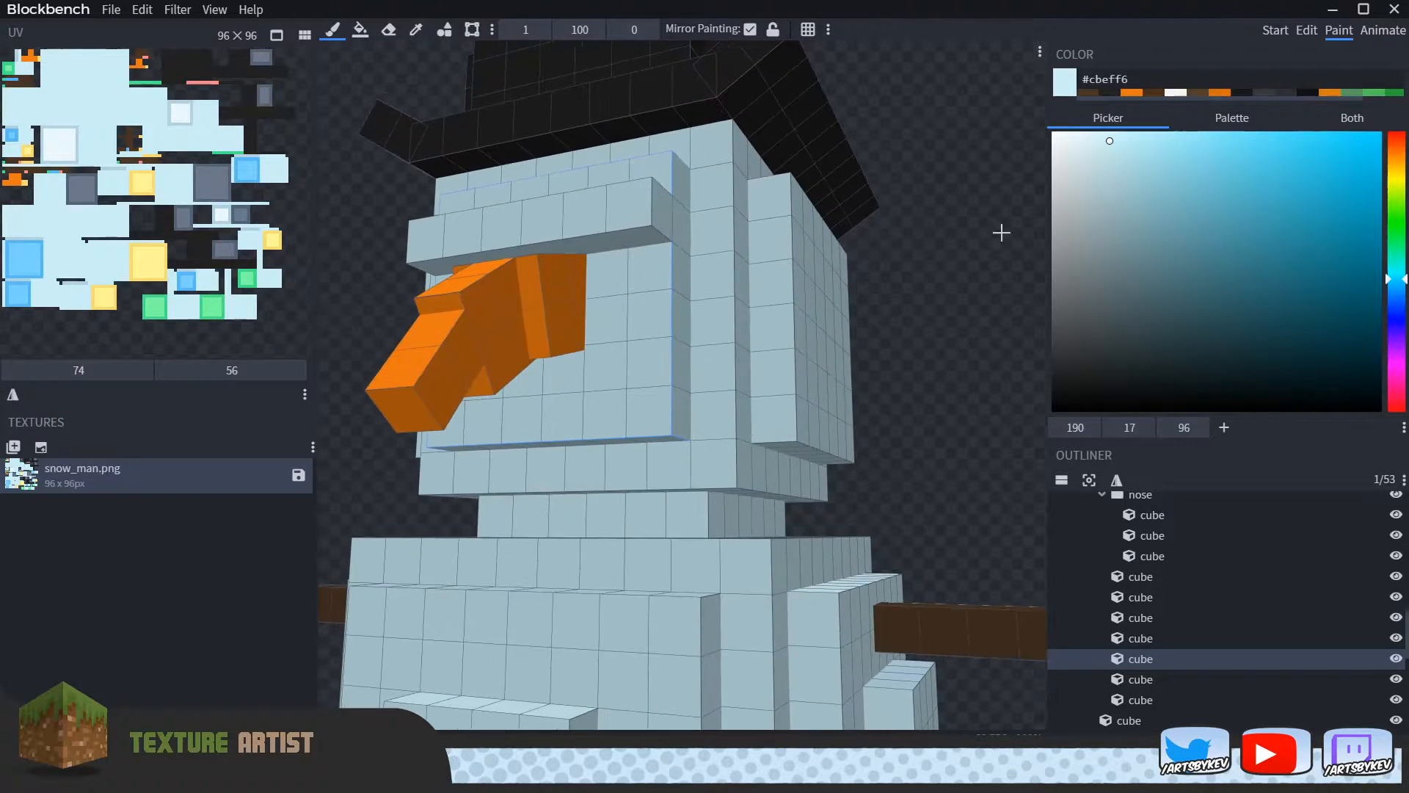
left_click_drag(1117, 152, 1131, 170)
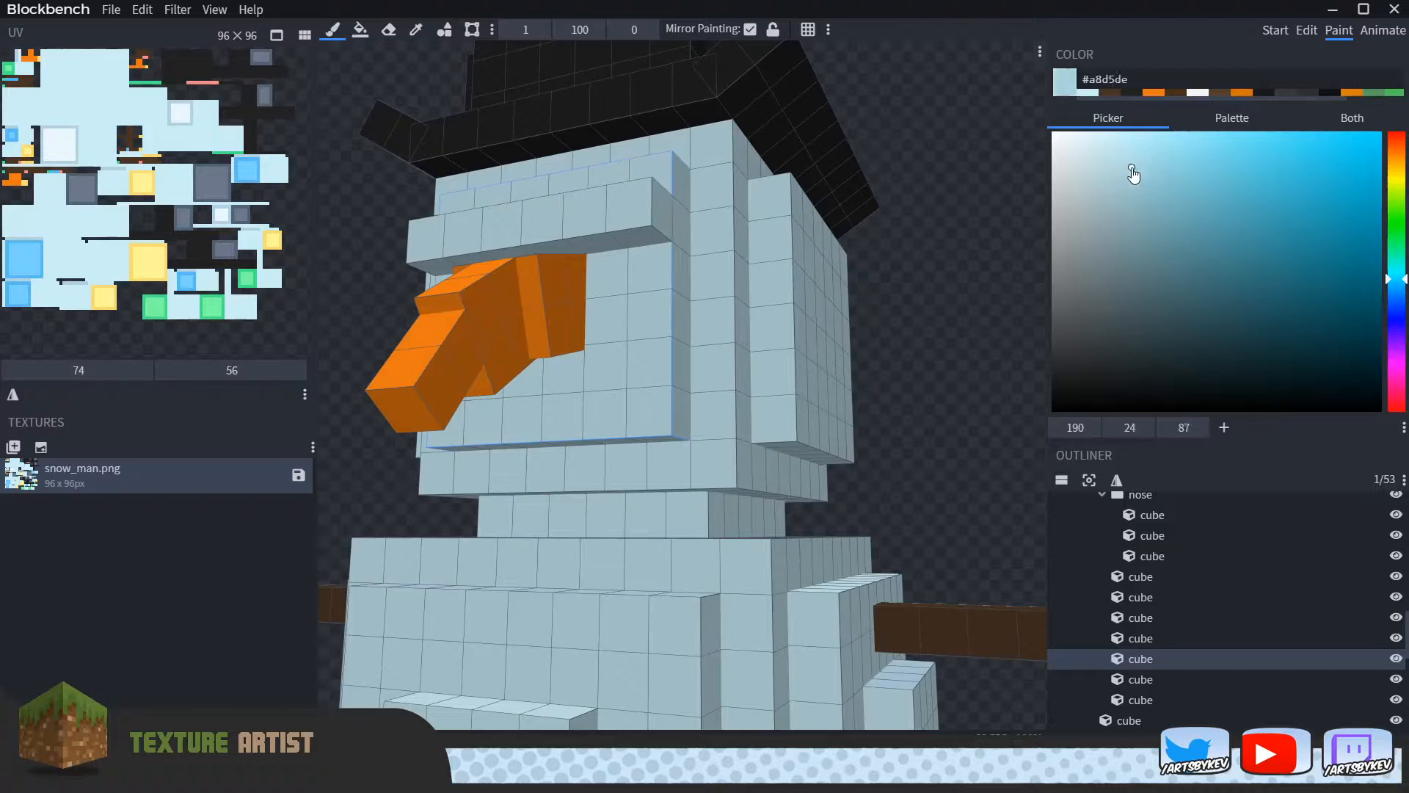
left_click(608, 229)
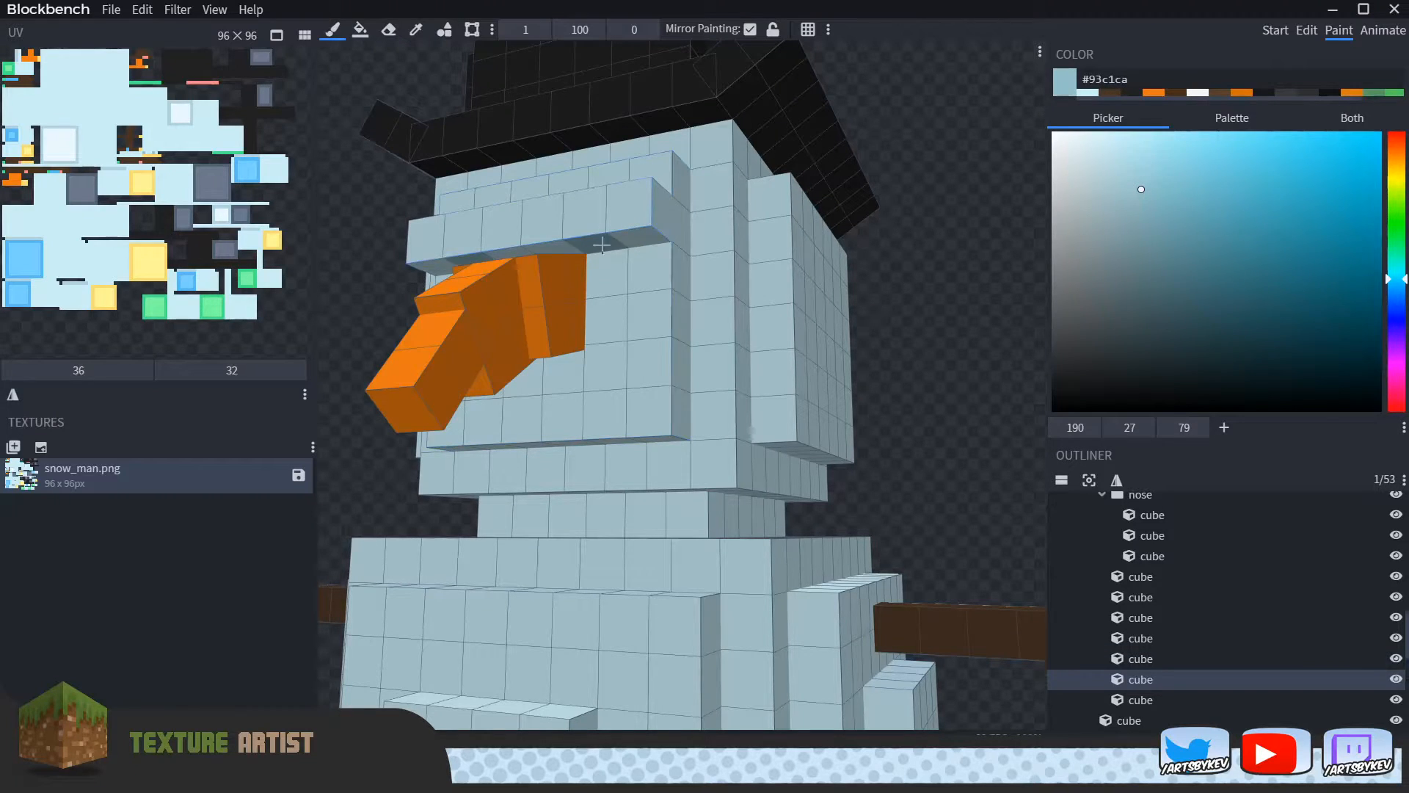
left_click_drag(604, 260, 651, 269)
Step: Fill the underside of the head's lowest block with the shadow color #93c1ca and return to the brush
scroll(925, 292, "down", 5)
mouse_move(925, 292)
left_mouse_down()
mouse_move(863, 343)
mouse_move(893, 305)
mouse_move(947, 382)
left_mouse_up()
right_click_drag(897, 413, 913, 274)
scroll(912, 273, "up", 4)
left_click_drag(601, 272, 851, 273)
mouse_move(953, 237)
left_mouse_down()
mouse_move(560, 249)
mouse_move(639, 257)
left_mouse_up()
mouse_move(799, 183)
left_mouse_down()
mouse_move(862, 217)
mouse_move(979, 157)
mouse_move(804, 161)
left_mouse_up()
left_click(785, 152)
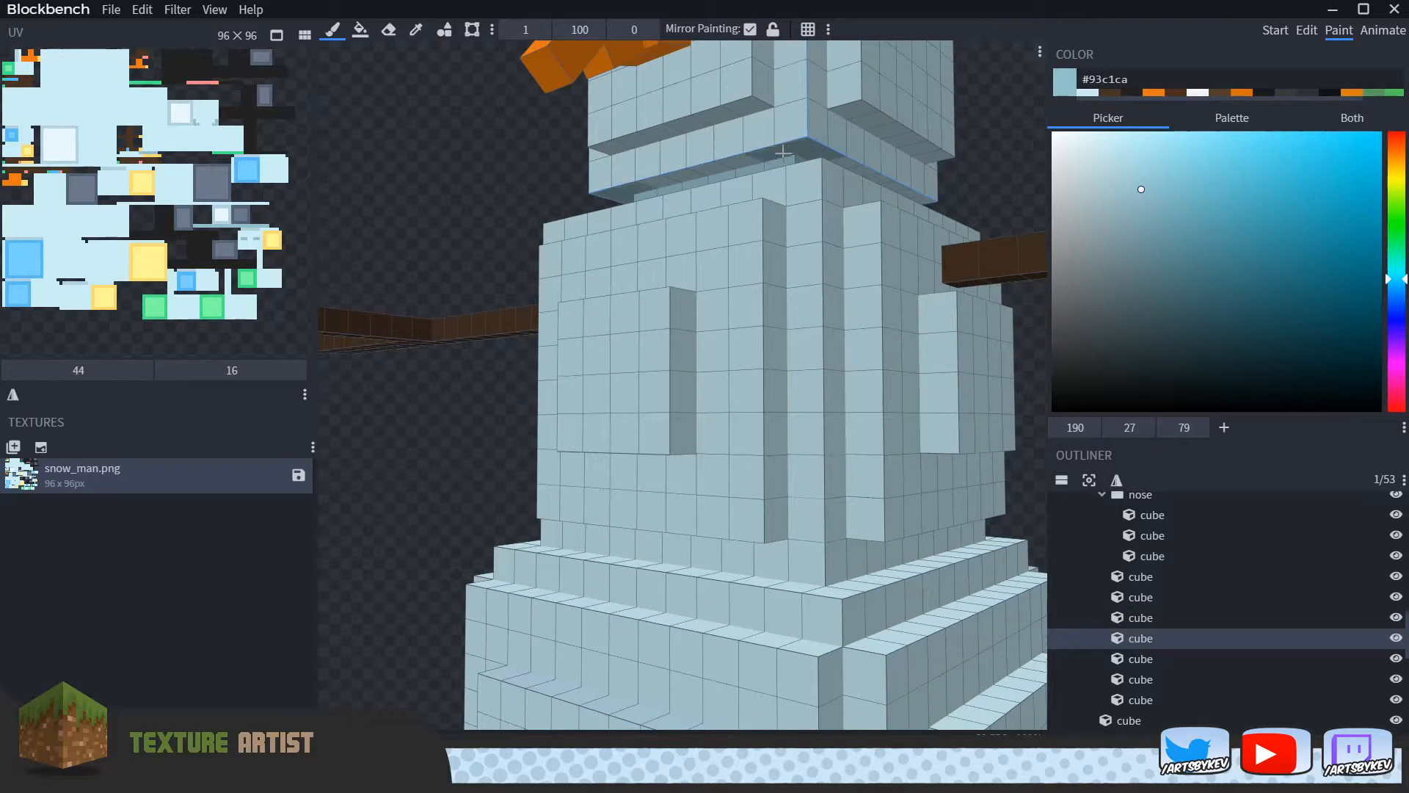
left_click(359, 29)
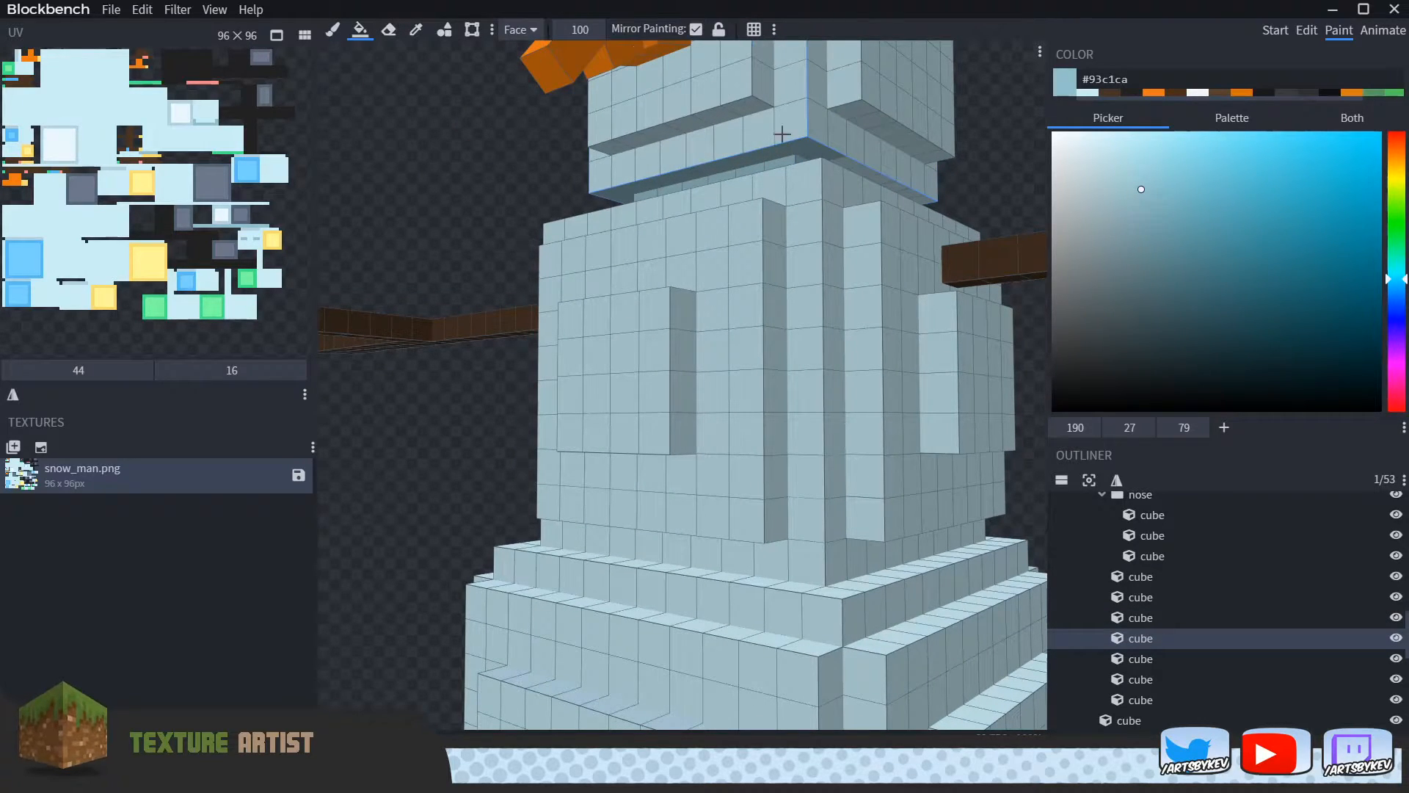
left_click(332, 29)
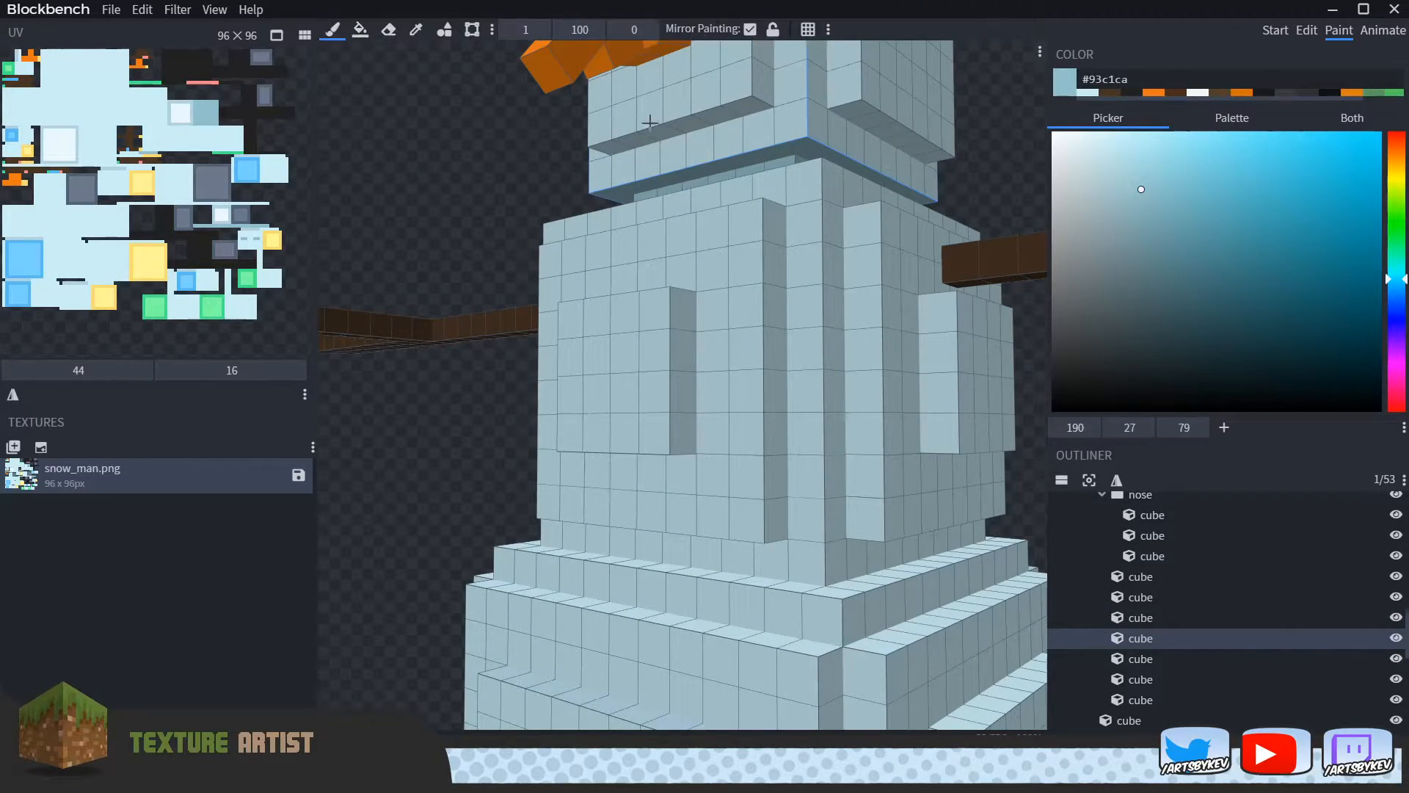
Step: Brush the shadow color #93c1ca onto the neck and the lower corners of the head
left_click_drag(588, 103, 532, 110)
left_click_drag(462, 176, 538, 205)
scroll(538, 205, "up", 3)
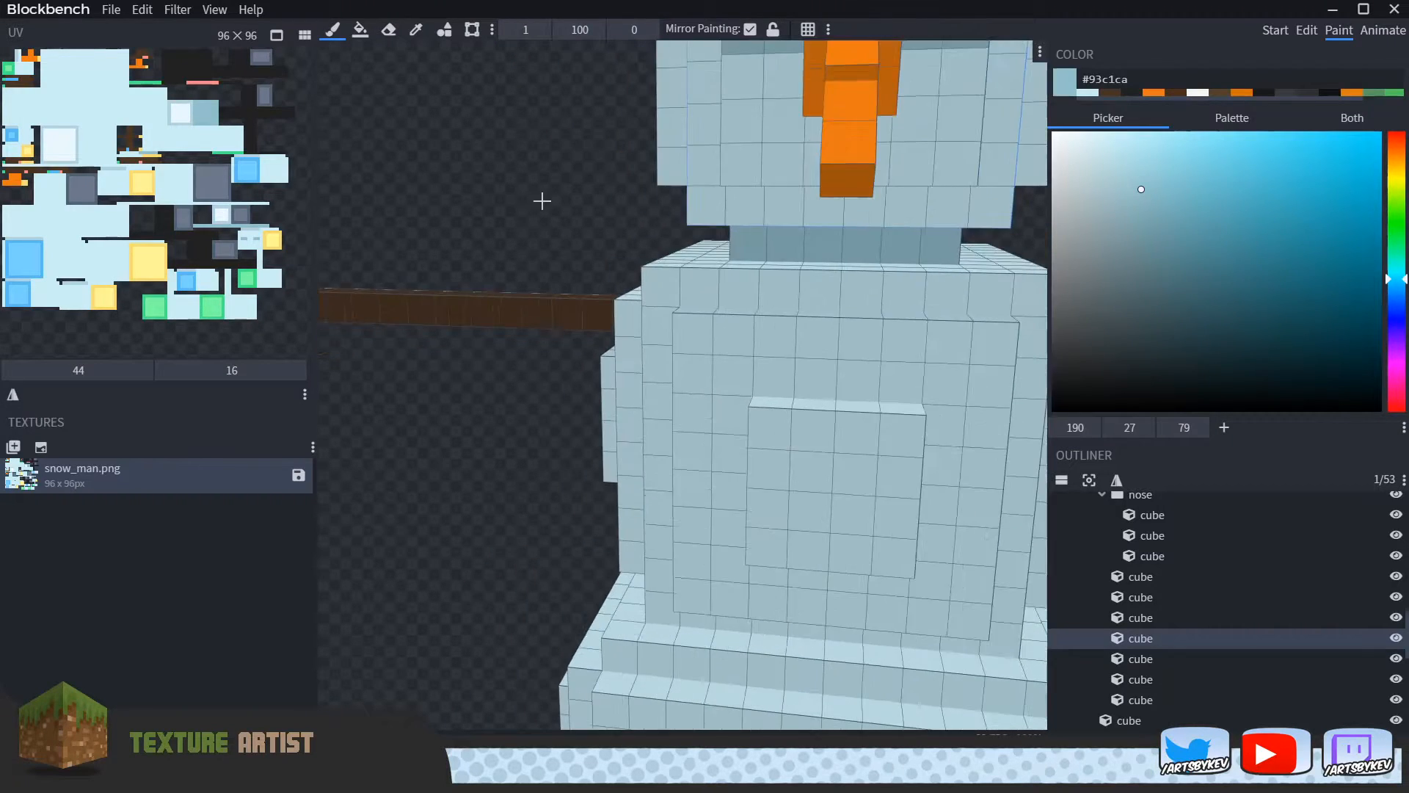
right_click_drag(822, 171, 649, 256)
mouse_move(649, 256)
left_mouse_down()
mouse_move(903, 227)
mouse_move(678, 224)
mouse_move(712, 238)
mouse_move(768, 205)
left_mouse_up()
scroll(768, 205, "down", 2)
left_click_drag(954, 242, 764, 248)
left_click(621, 280)
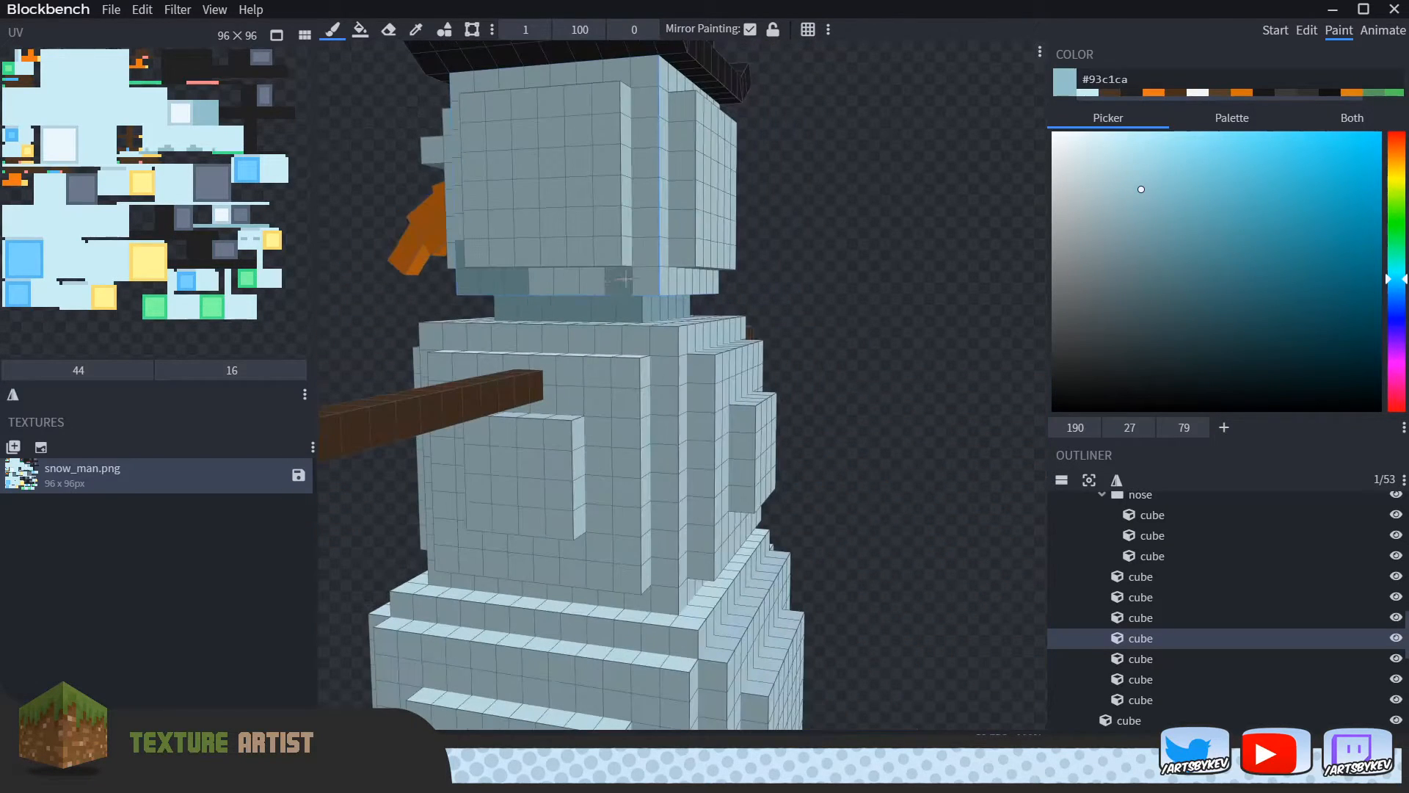
Step: Extend the shadow pixels around the head's lower rim and sample the base color #cbeff6 for touch-ups
left_click_drag(859, 289, 663, 242)
left_click(663, 286)
scroll(872, 236, "down", 3)
mouse_move(871, 235)
left_mouse_down()
mouse_move(436, 246)
mouse_move(519, 230)
mouse_move(778, 304)
left_mouse_up()
left_click(748, 307, "alt")
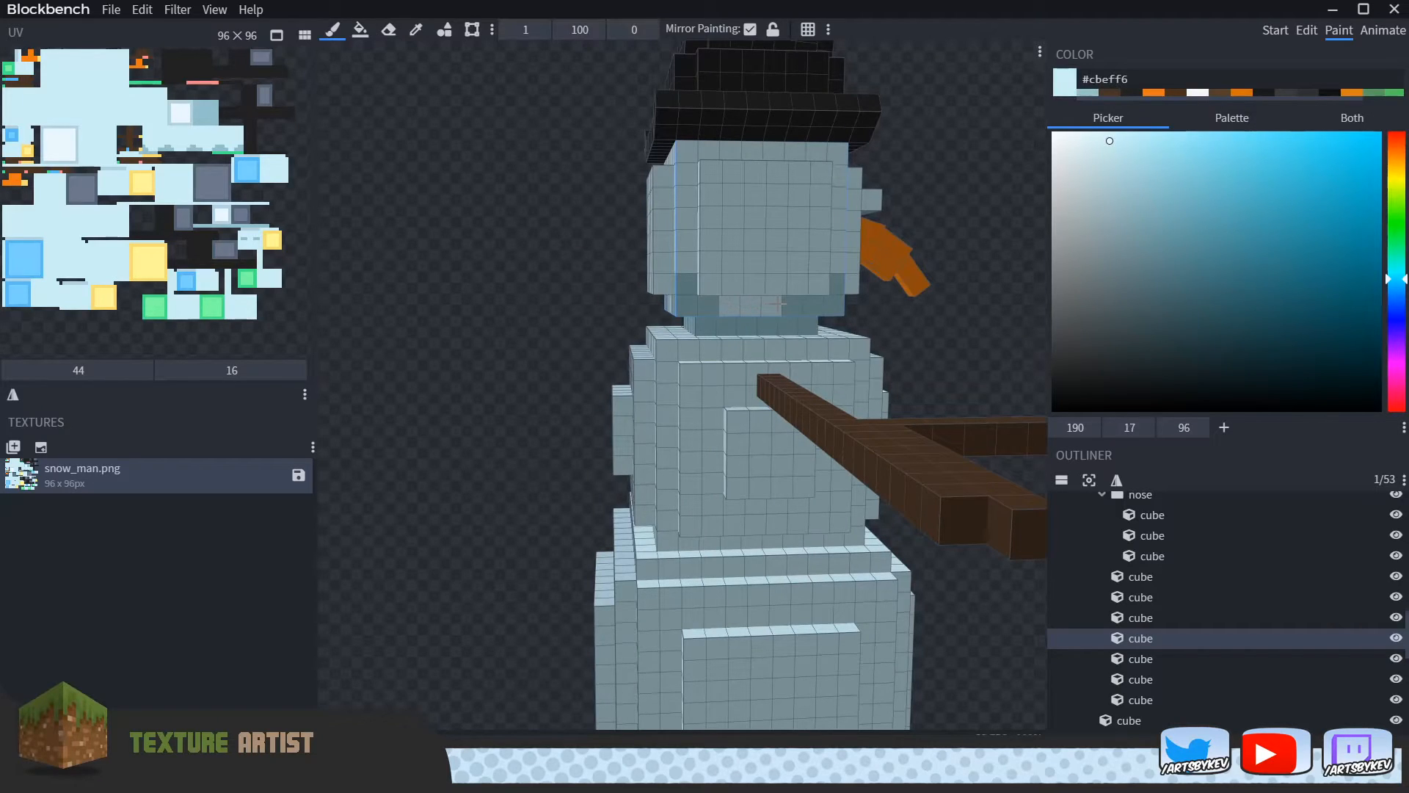
left_click_drag(536, 276, 688, 272)
left_click_drag(521, 266, 877, 202)
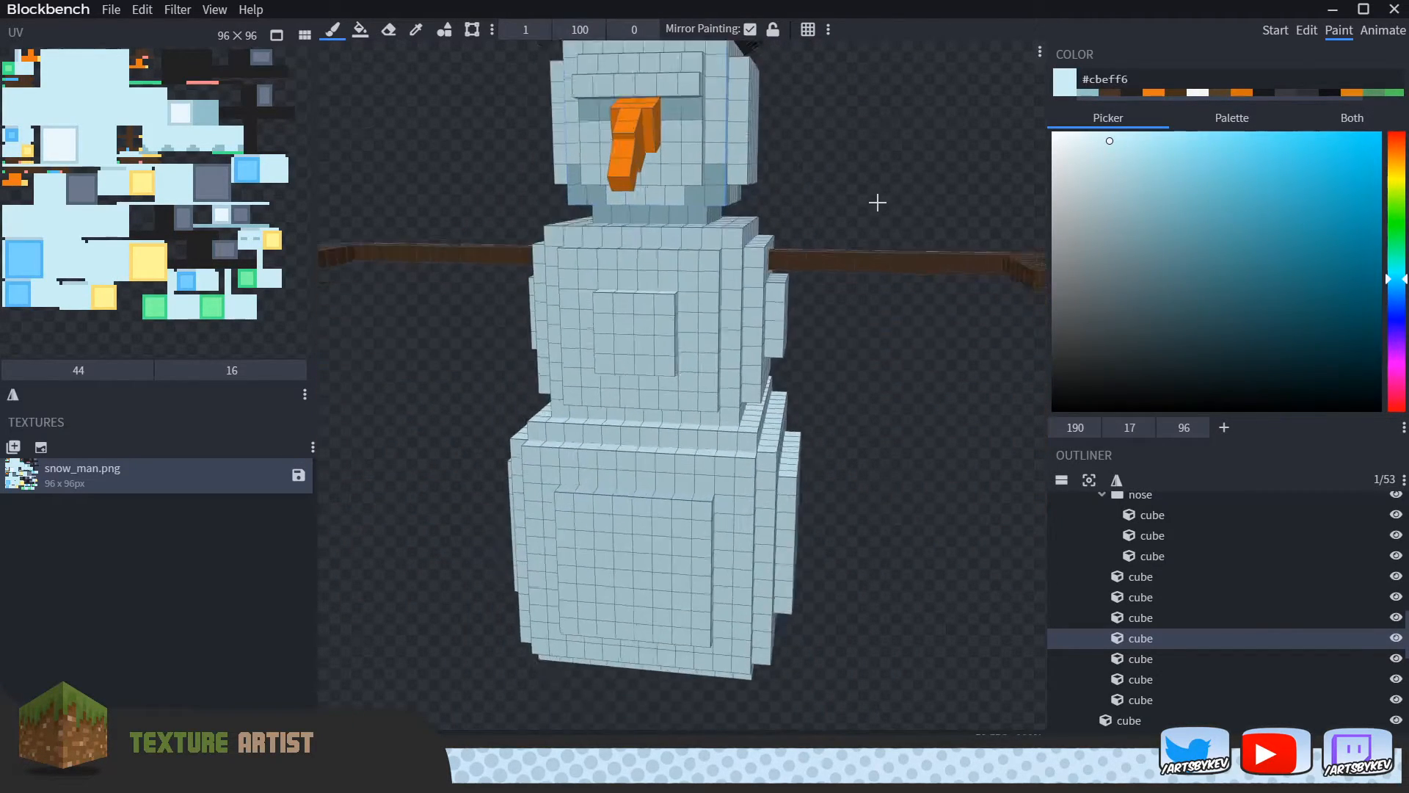
Step: Resample the shadow color #93c1ca and brush it along the lower edge and corners of the middle snow section
scroll(877, 203, "up", 1)
left_click(705, 176, "alt")
left_click_drag(824, 157, 810, 143)
scroll(951, 375, "up", 2)
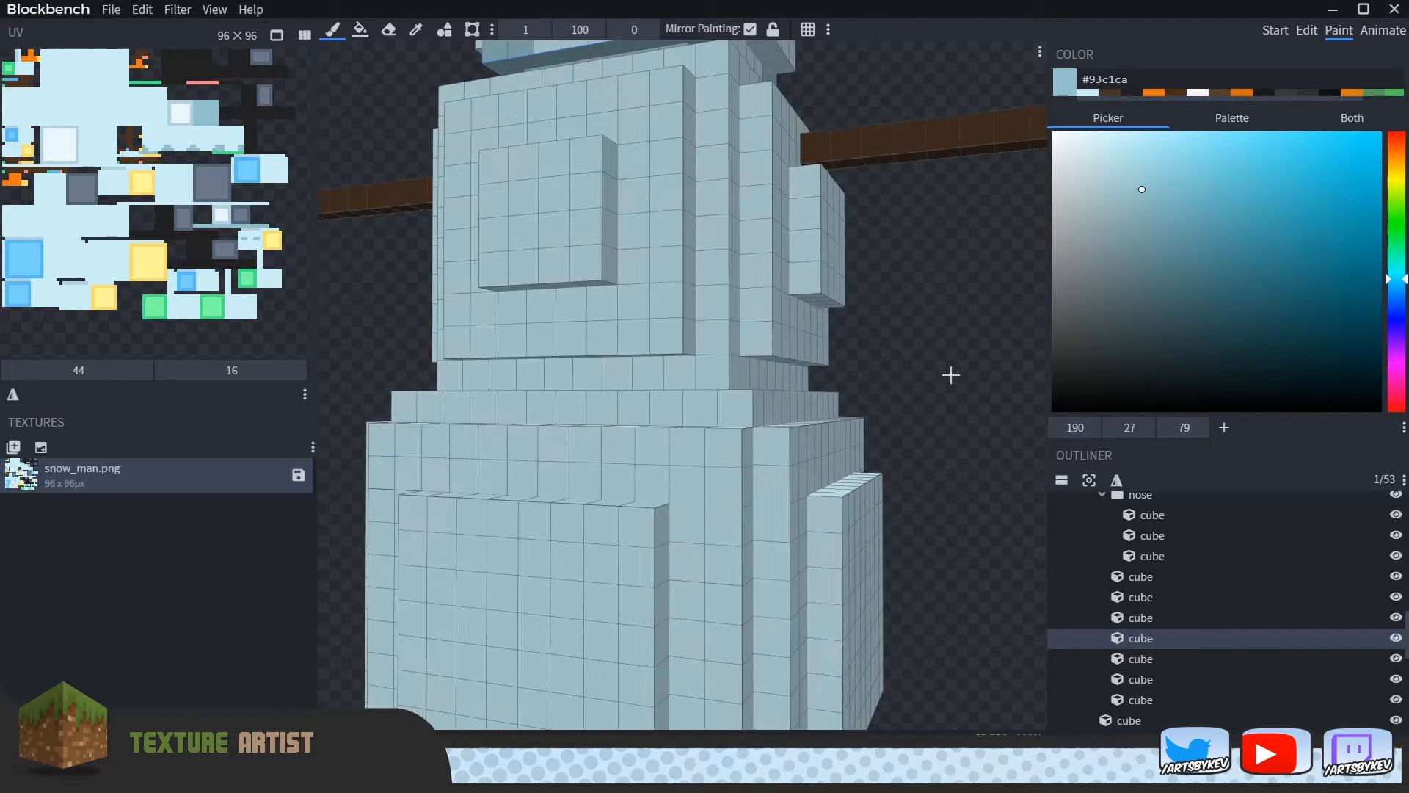
left_click_drag(720, 342, 679, 370)
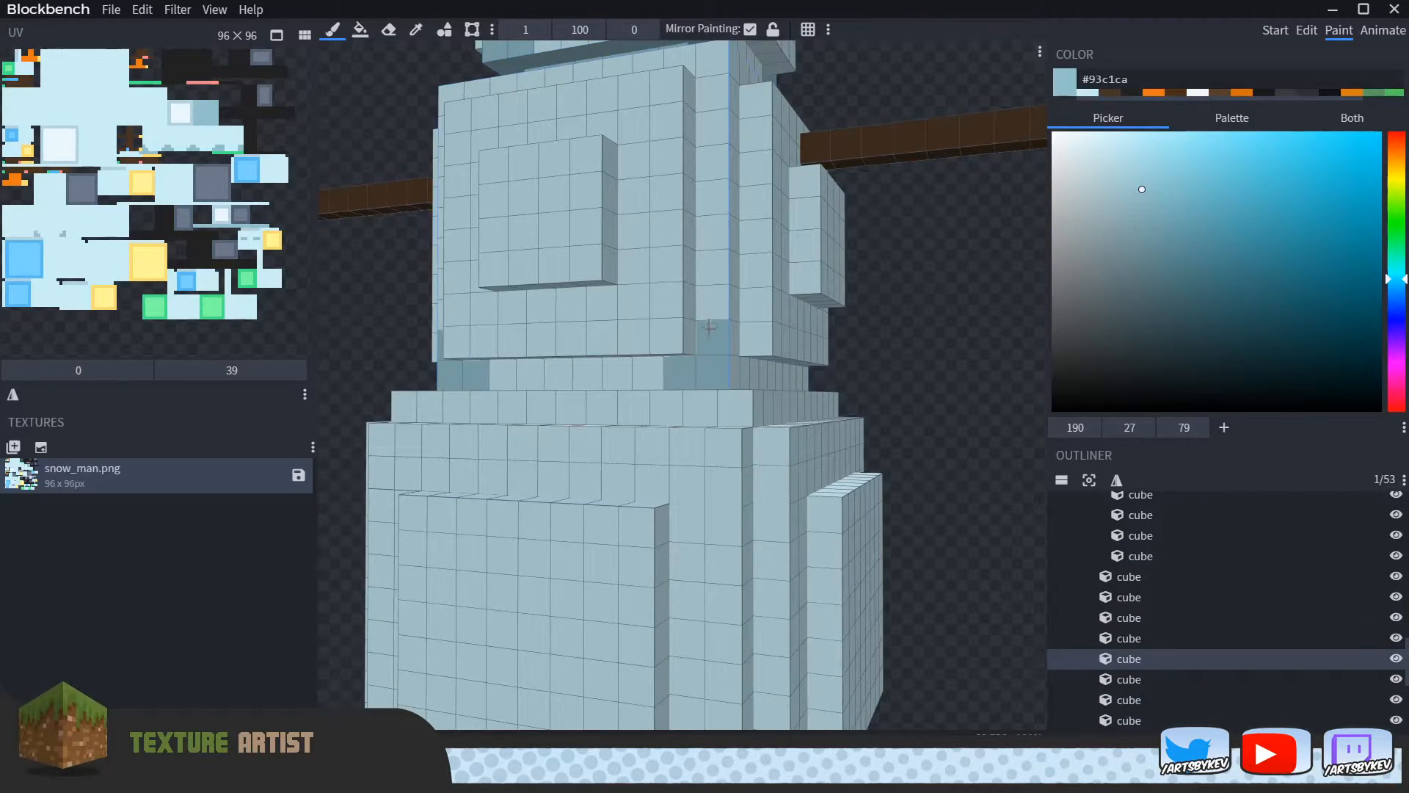
mouse_move(941, 357)
left_mouse_down()
mouse_move(906, 350)
mouse_move(905, 279)
left_mouse_up()
left_click_drag(514, 405, 803, 393)
left_click_drag(915, 340, 671, 361)
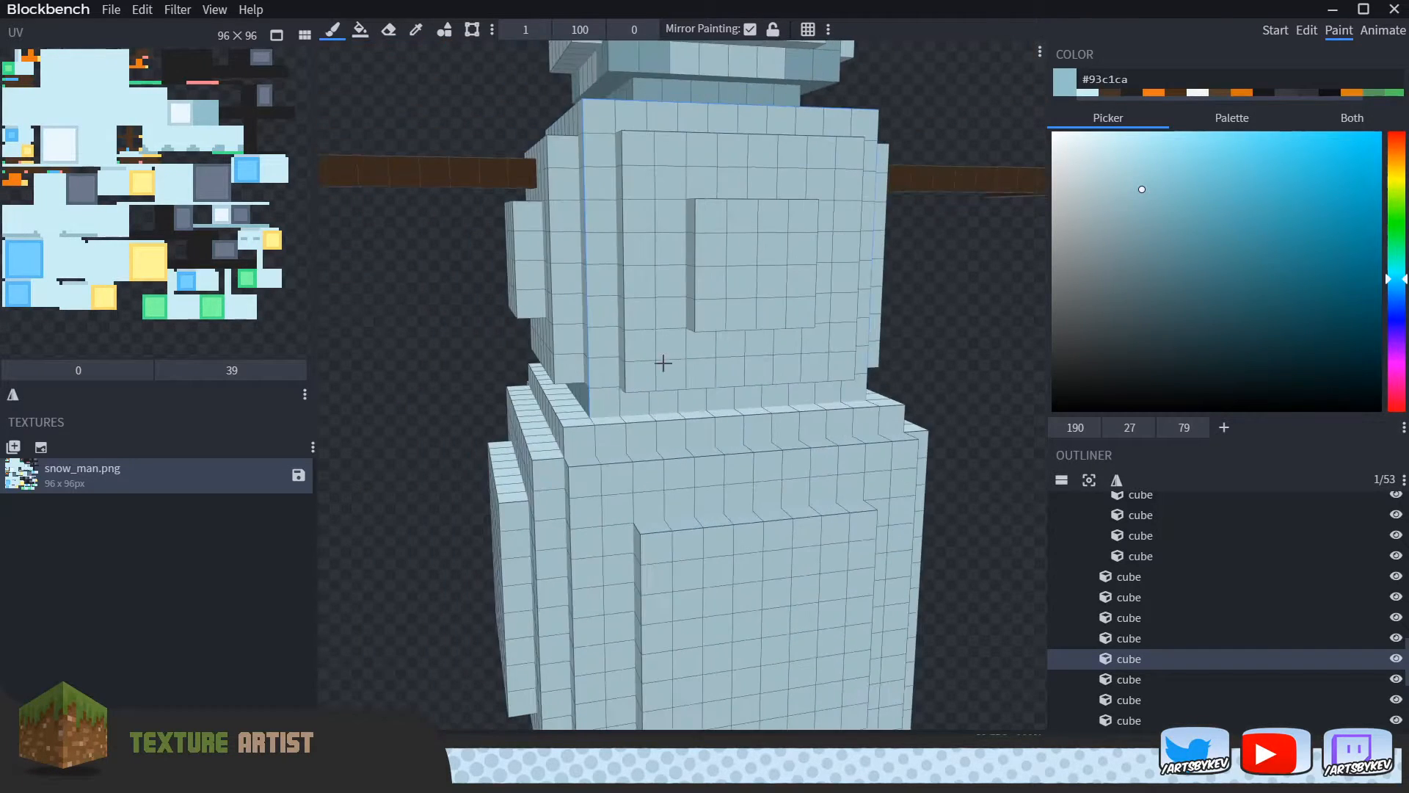
left_click_drag(600, 403, 758, 390)
Step: Brush #93c1ca onto the undersides and bottom corner pixels of the middle section's protruding panels
scroll(959, 359, "down", 3)
left_click_drag(959, 359, 759, 326)
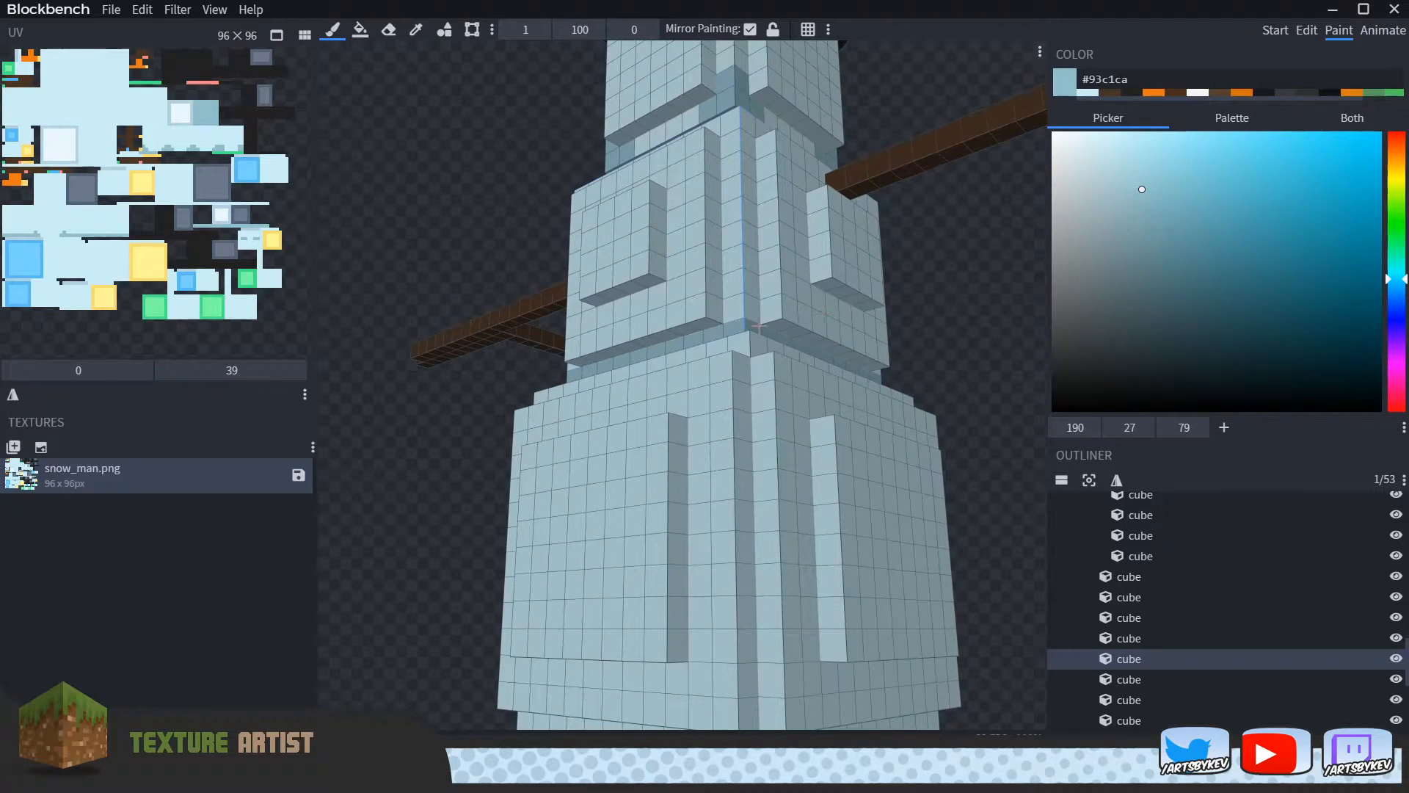
left_click(701, 322)
left_click_drag(1005, 313, 826, 316)
left_click(678, 304)
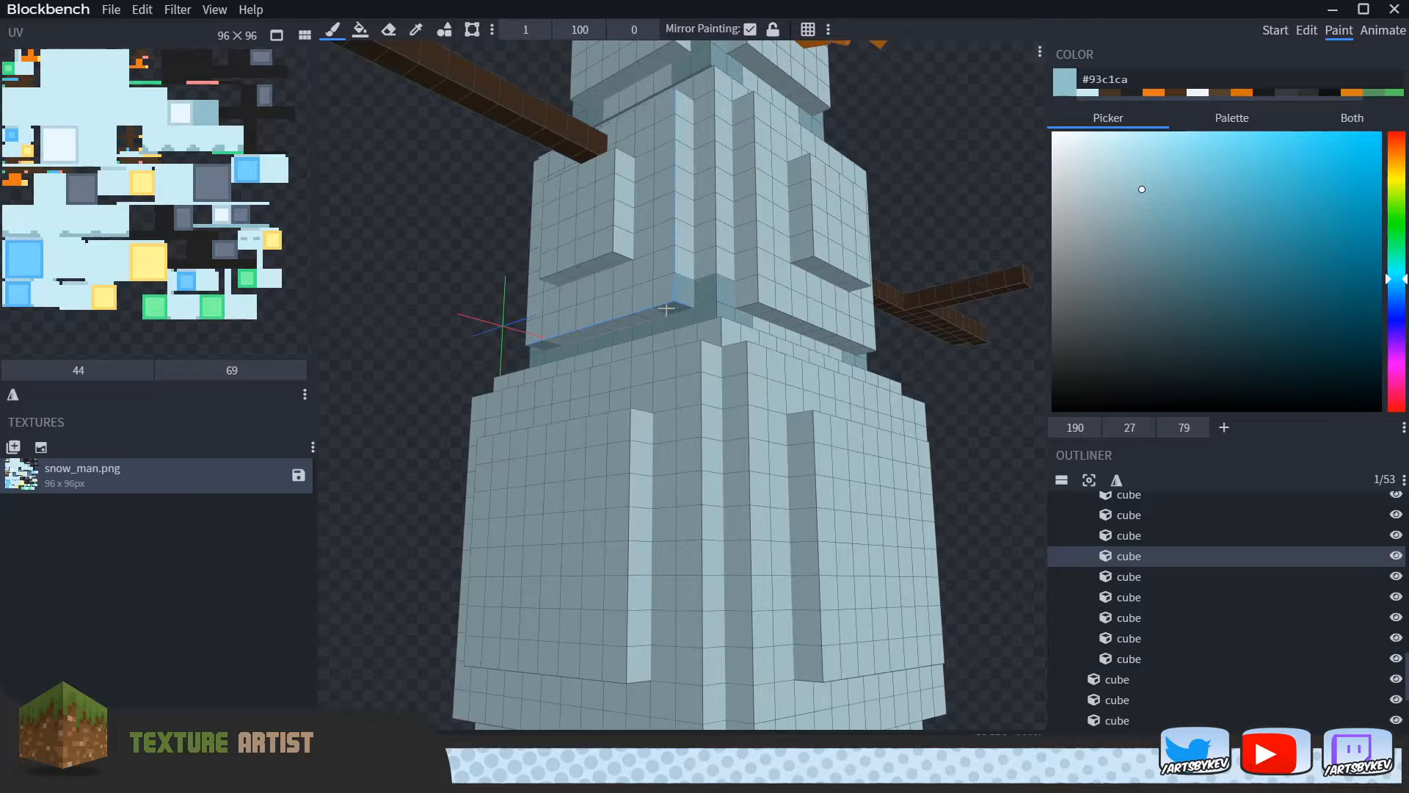
left_click(800, 330)
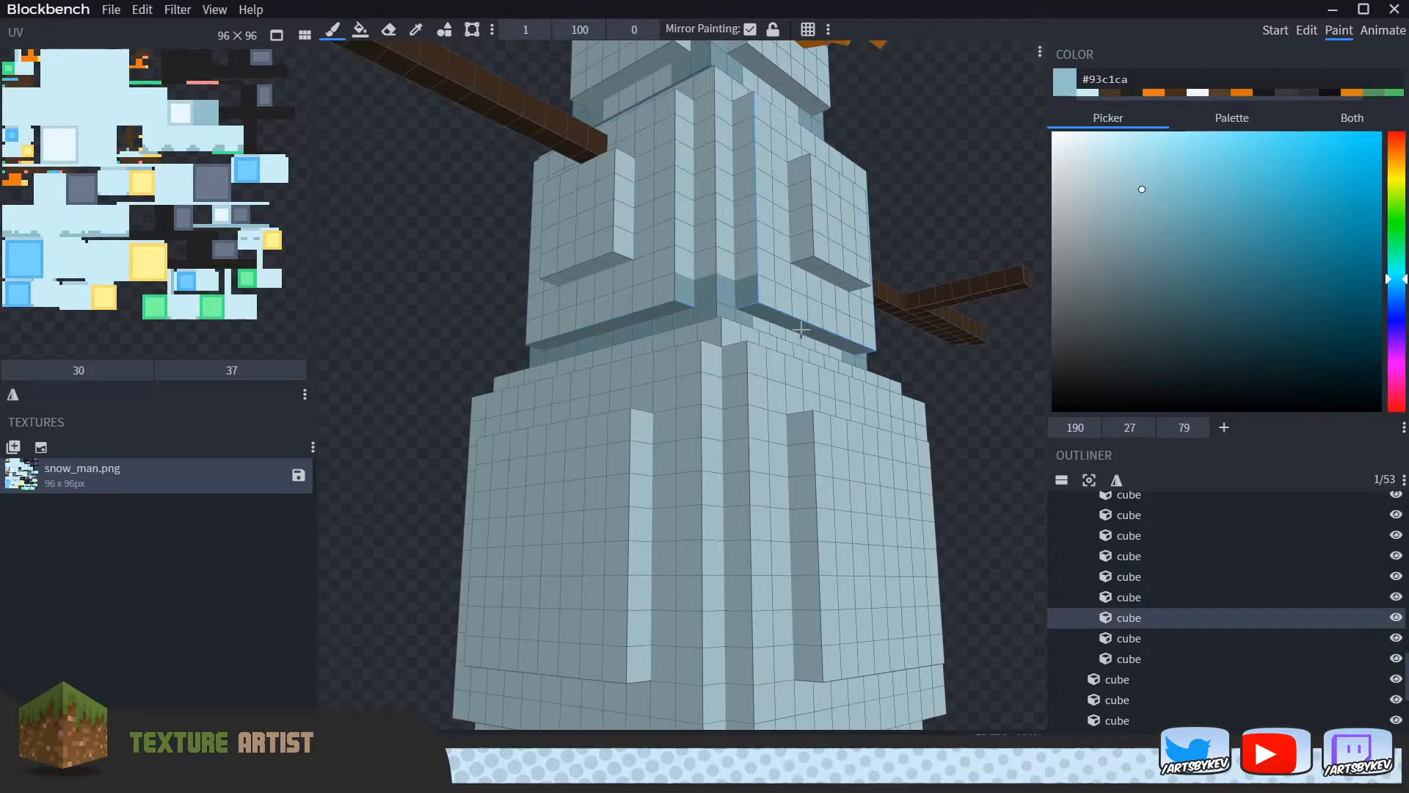
left_click_drag(781, 333, 816, 345)
Step: Continue the #93c1ca shadow pixels along the middle section's lower edge on the remaining sides
scroll(884, 359, "down", 3)
left_click_drag(926, 361, 725, 388)
left_click(669, 328)
left_click(596, 333)
left_click(777, 348)
left_click_drag(842, 346, 653, 359)
left_click(725, 360)
Step: Fill the narrow bottom strip around the snowman's base with #93c1ca using the Paint Bucket
scroll(734, 360, "down", 5)
mouse_move(808, 367)
left_mouse_down()
mouse_move(478, 384)
mouse_move(484, 418)
mouse_move(449, 450)
mouse_move(472, 455)
mouse_move(676, 355)
left_mouse_up()
right_click_drag(809, 546, 830, 412)
scroll(808, 475, "up", 5)
right_click_drag(908, 448, 864, 515)
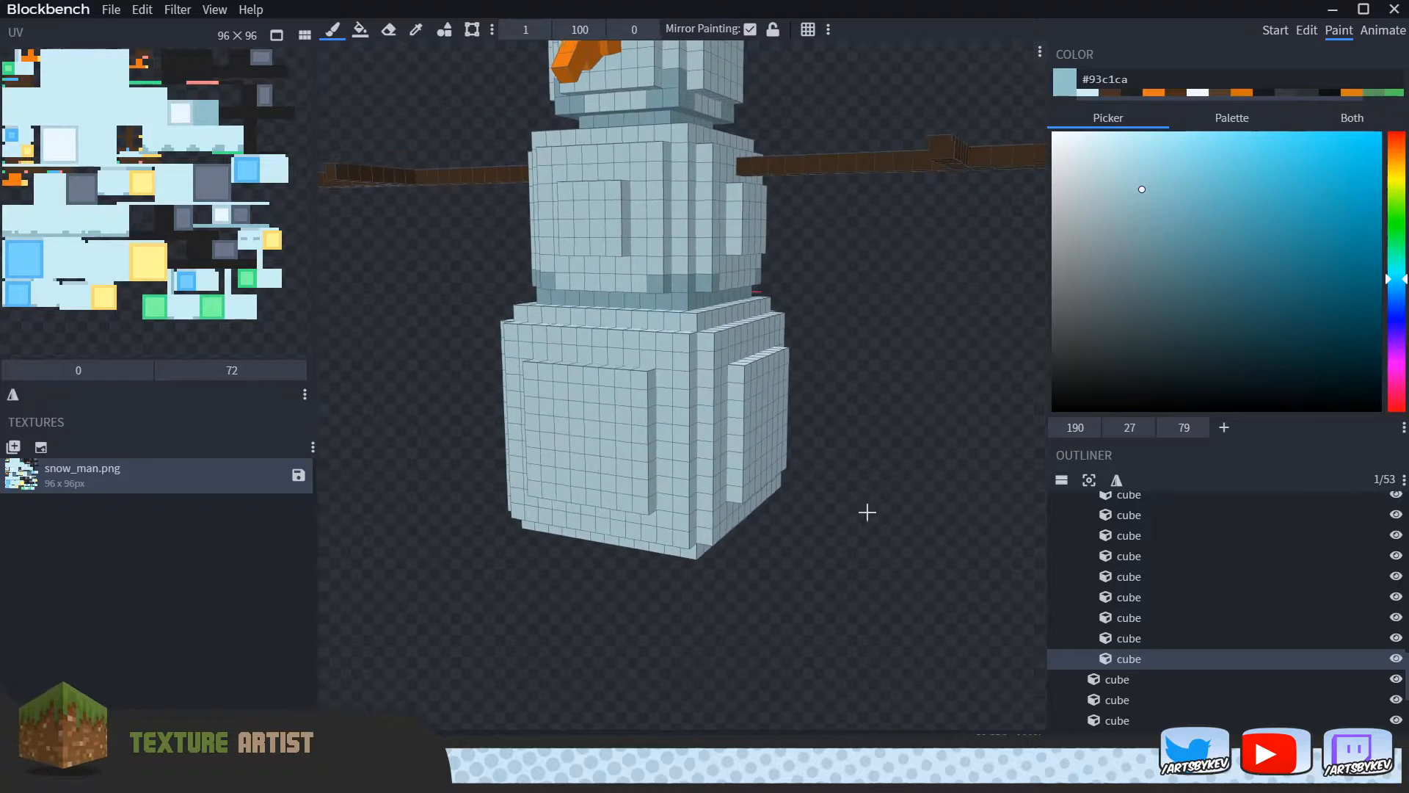
left_click_drag(865, 515, 876, 469)
scroll(687, 519, "up", 5)
left_click(740, 568)
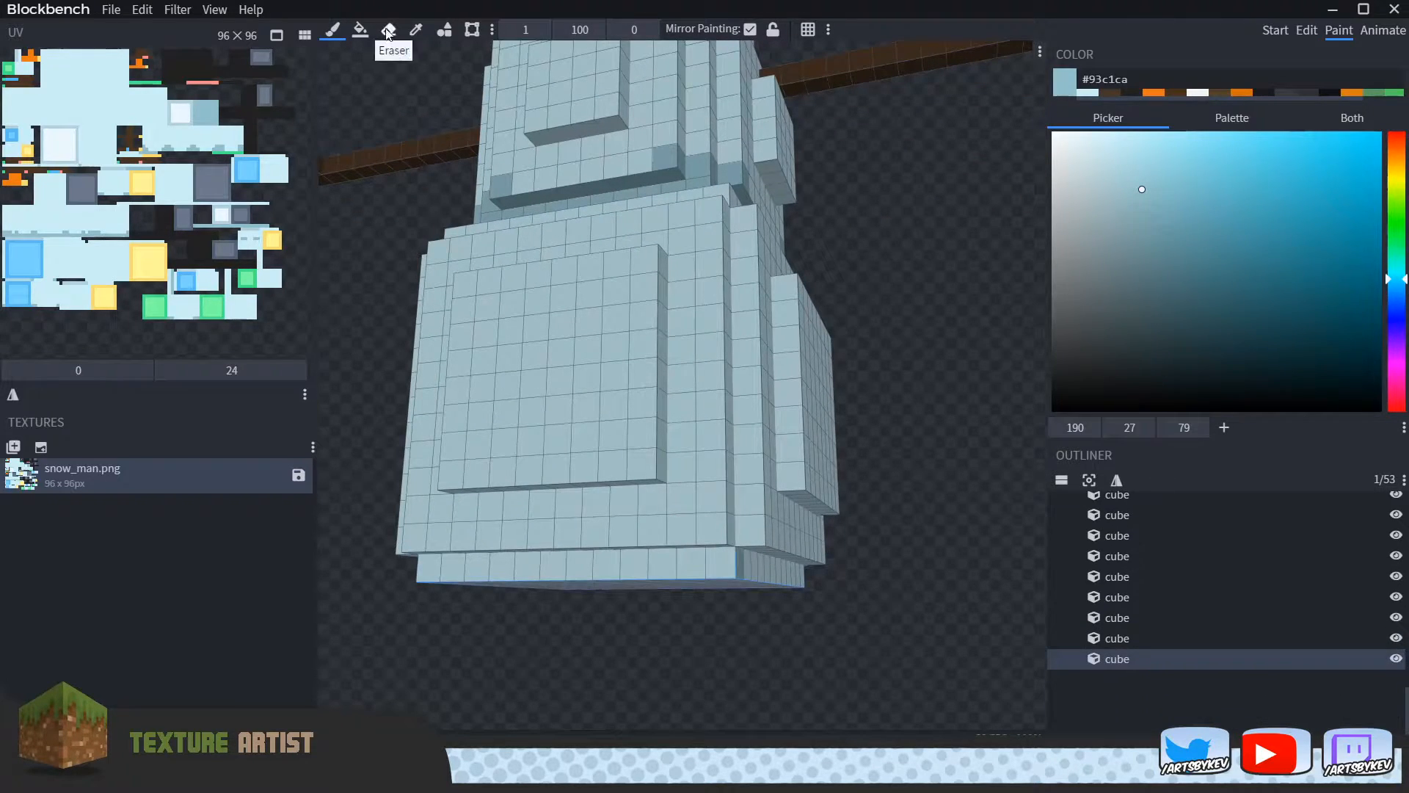
left_click(360, 30)
left_click(715, 561)
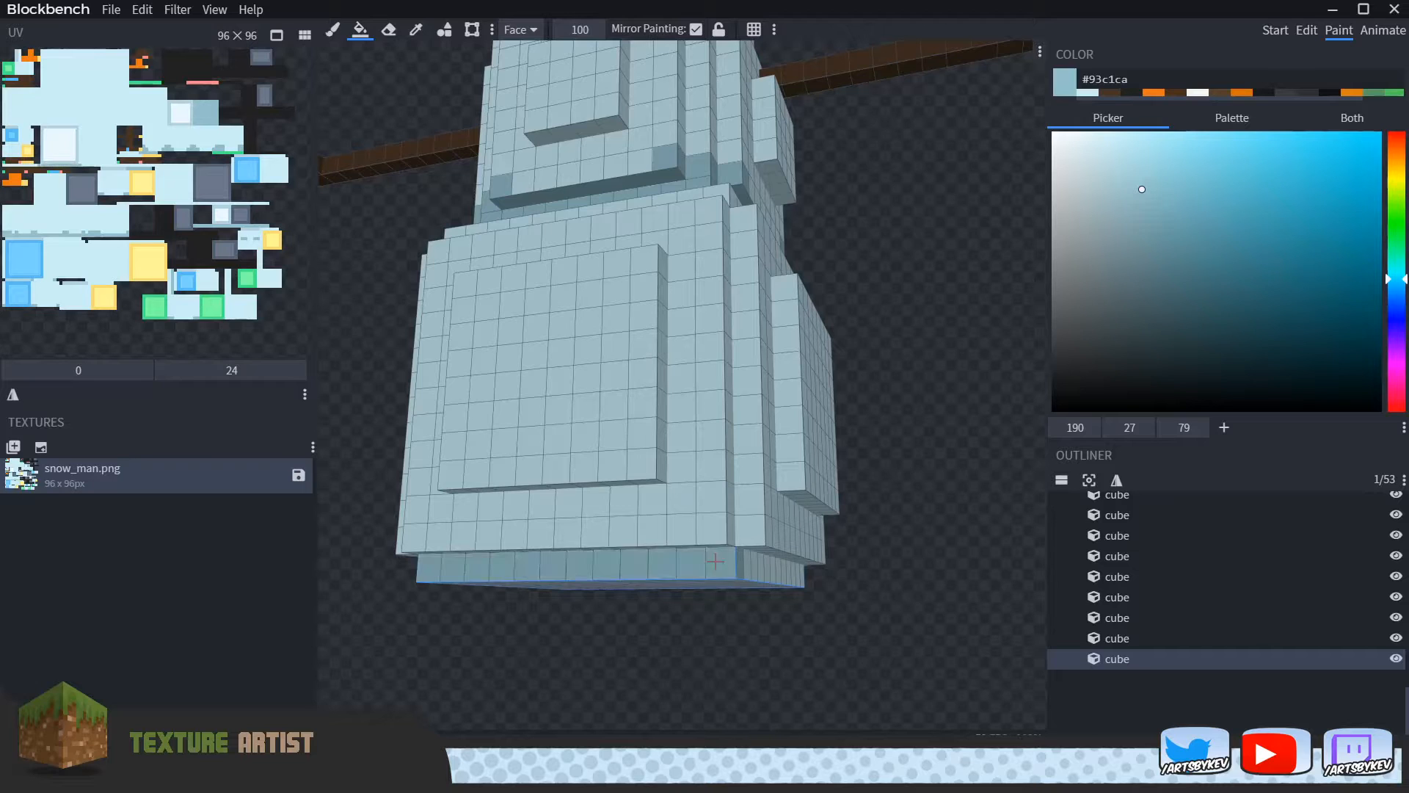
left_click(764, 569)
left_click_drag(772, 638, 572, 623)
left_click(797, 548)
mouse_move(927, 623)
left_mouse_down()
mouse_move(827, 613)
mouse_move(821, 654)
left_mouse_up()
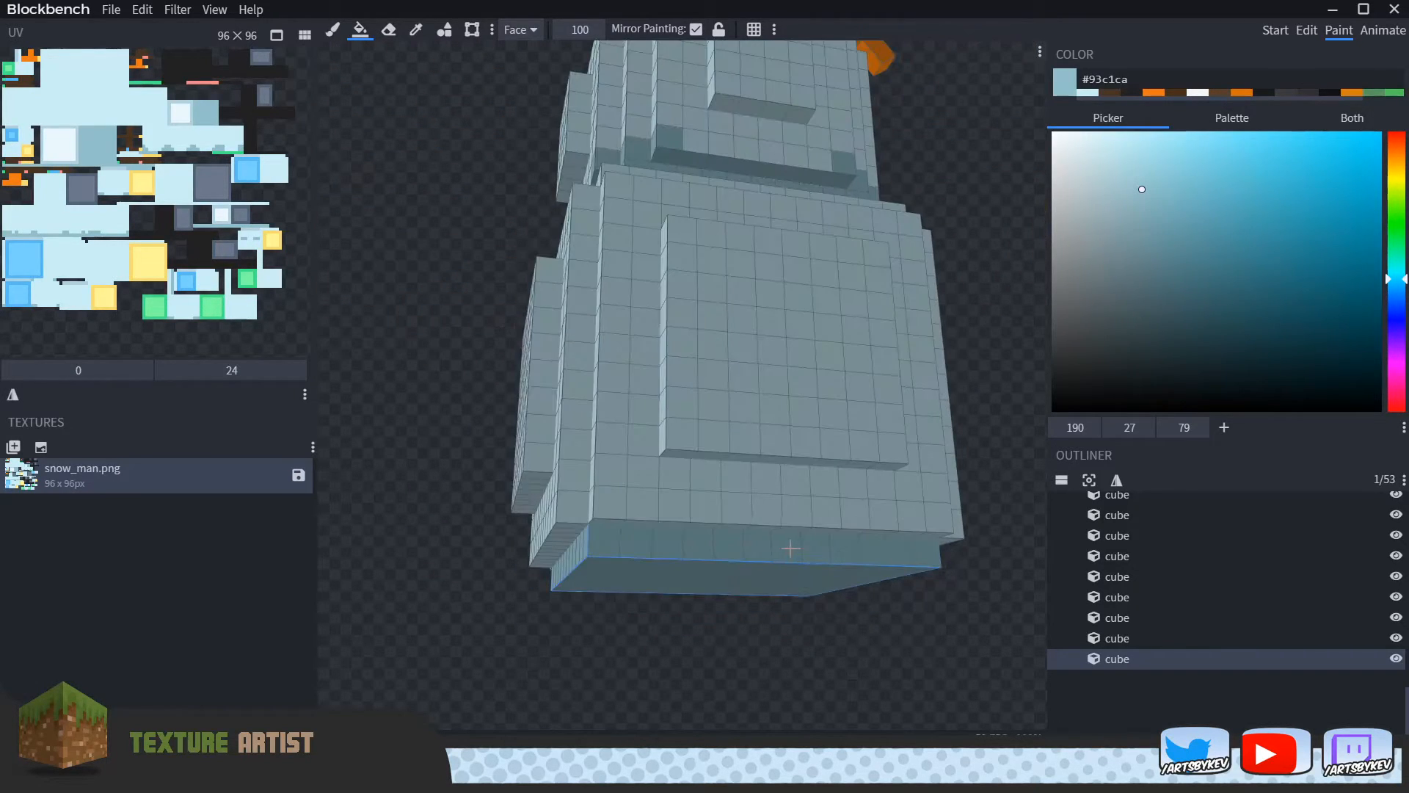
Step: Fill the undersides of the bottom snow section's overhanging layers with #93c1ca using the Paint Bucket, undoing a misplaced fill
left_click(339, 36)
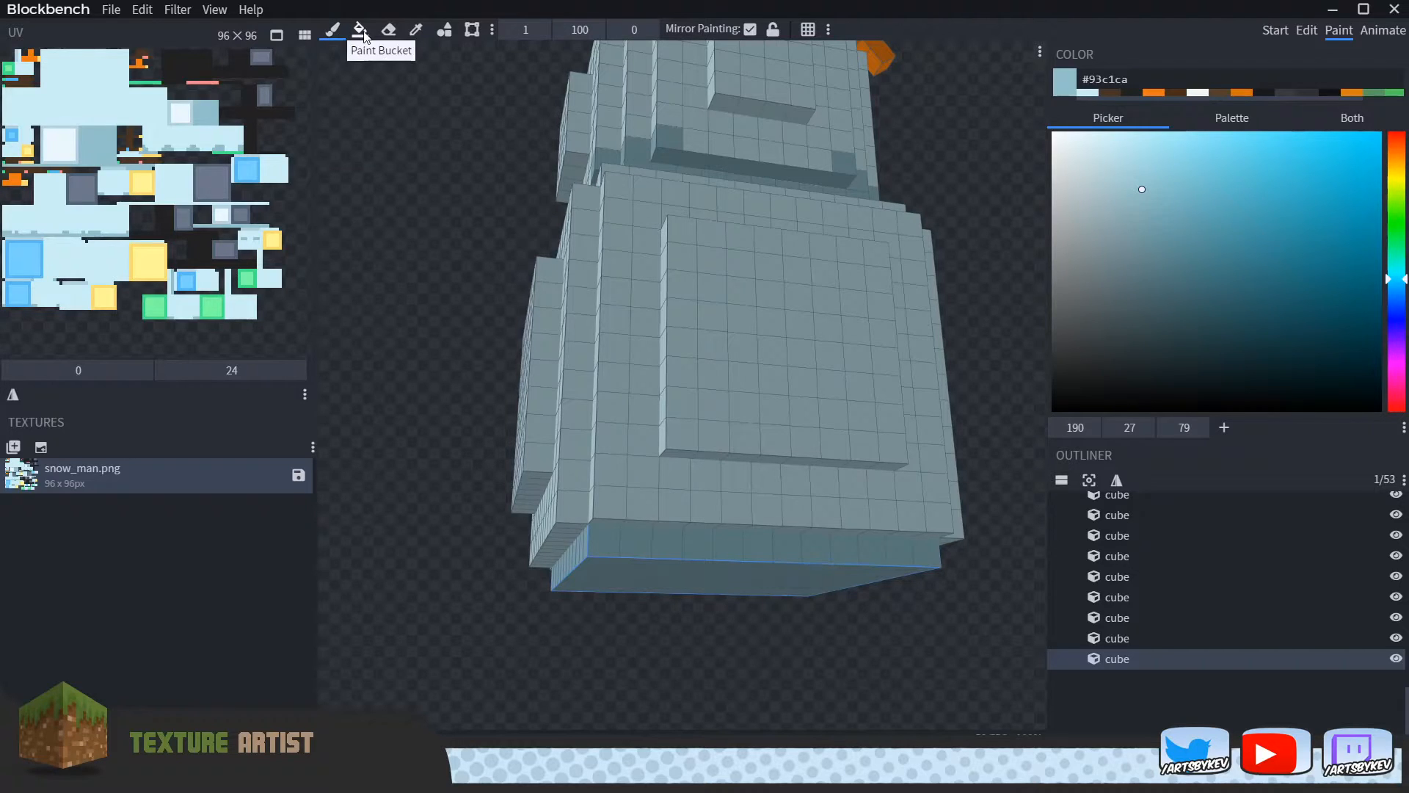
left_click(359, 30)
left_click_drag(372, 297, 426, 212)
left_click(634, 320)
left_click(774, 256)
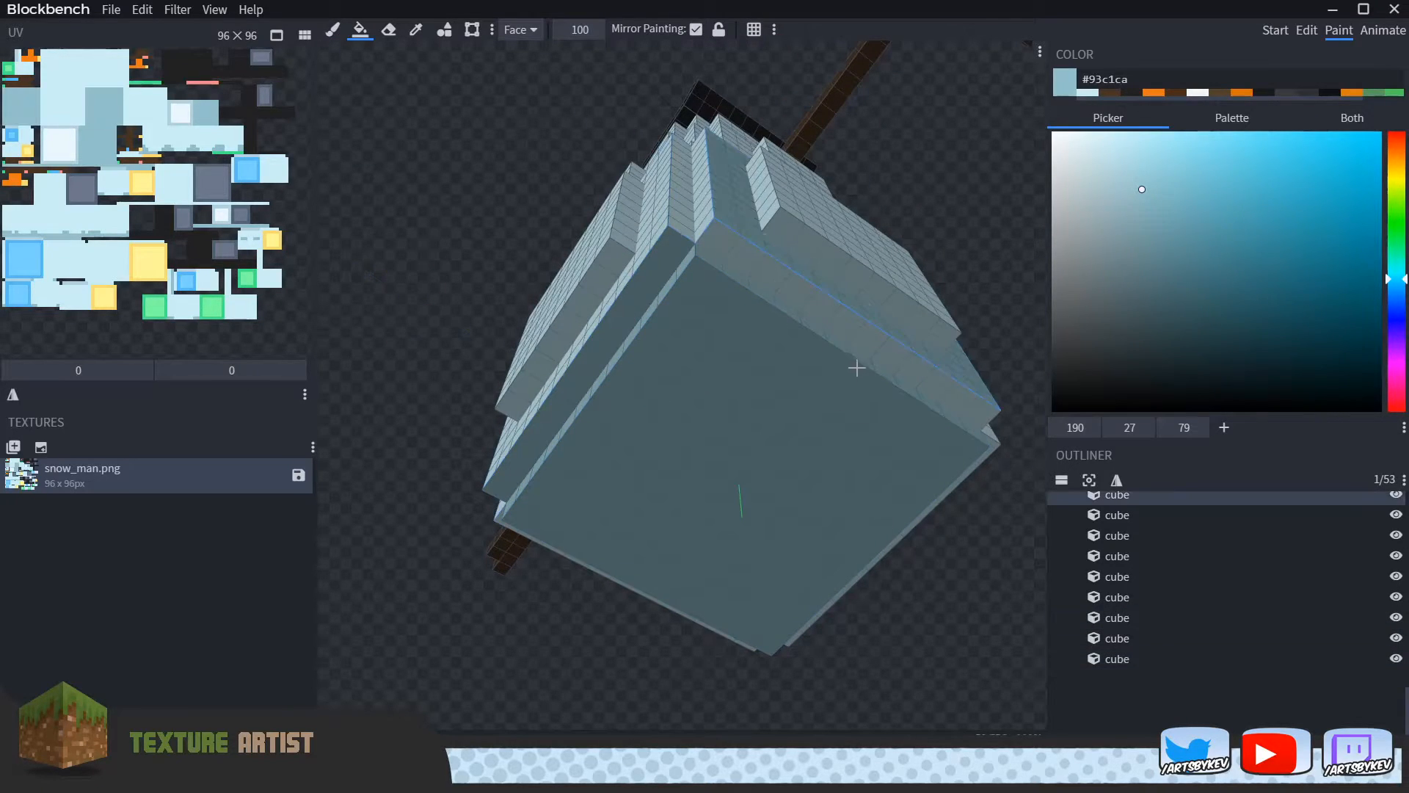
key("ctrl+z")
left_click(859, 342)
left_click_drag(982, 581, 801, 398)
left_click(810, 312)
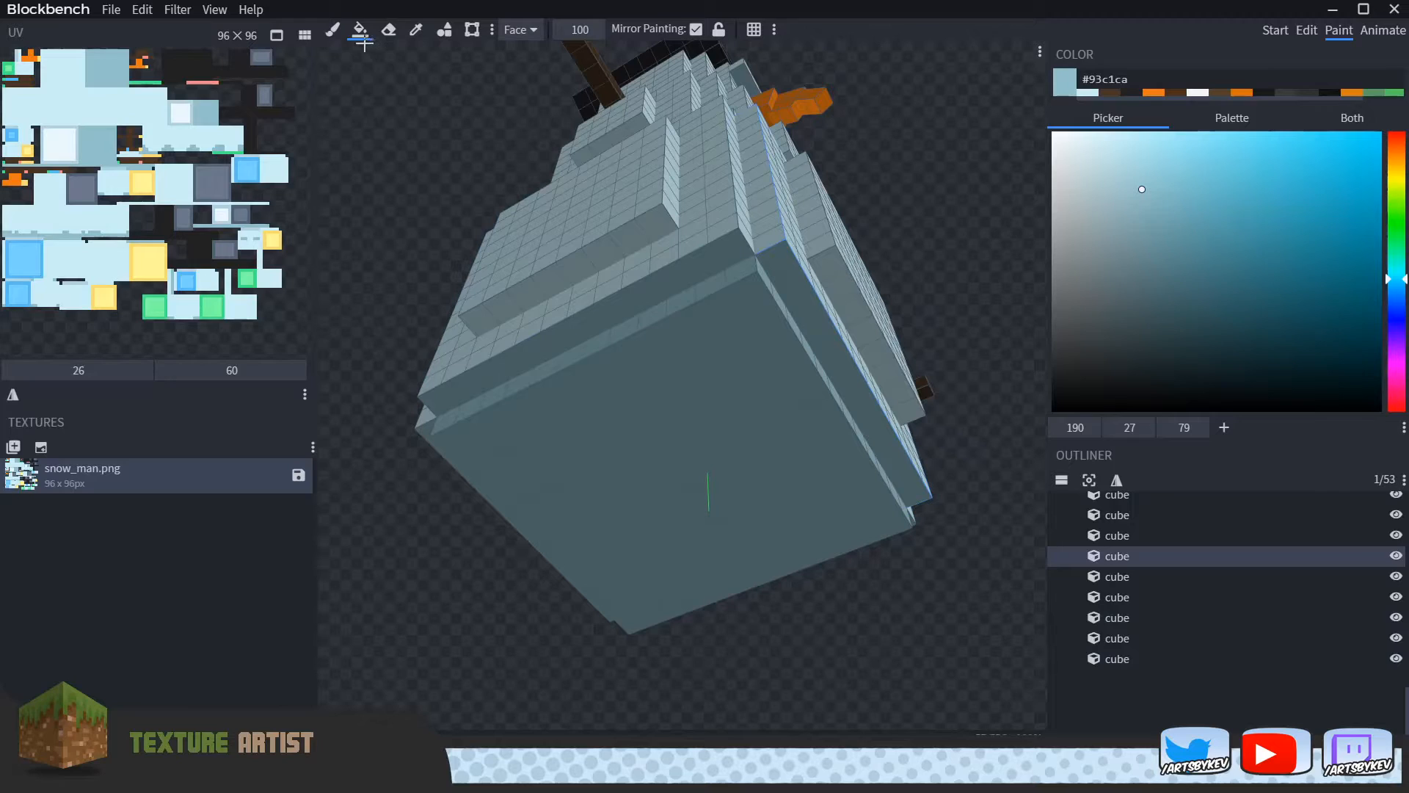
Step: Brush stepped #93c1ca shadow pixels onto the bottom snow section's lower corners, rising up the recessed corner columns
left_click(333, 29)
left_click_drag(403, 142, 389, 235)
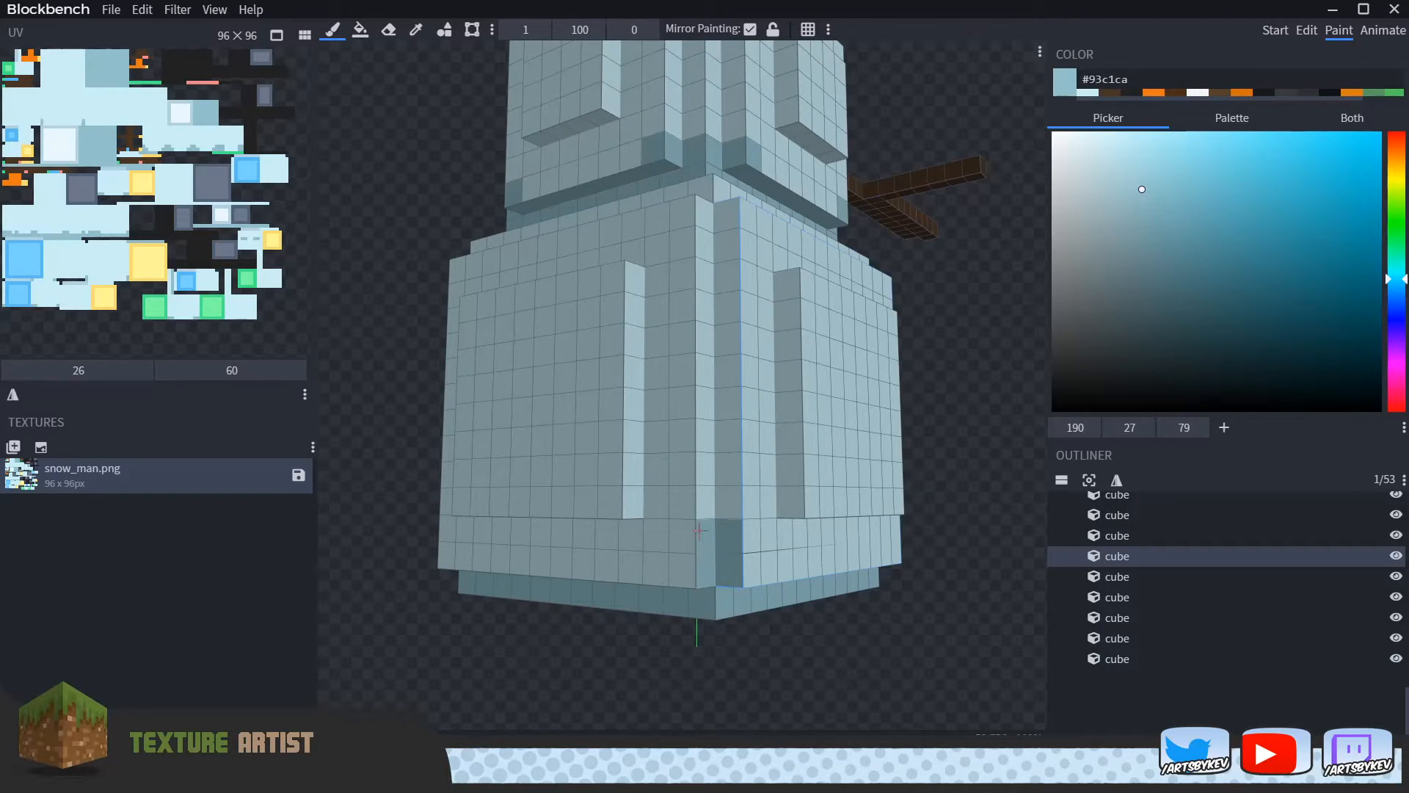
left_click(674, 572)
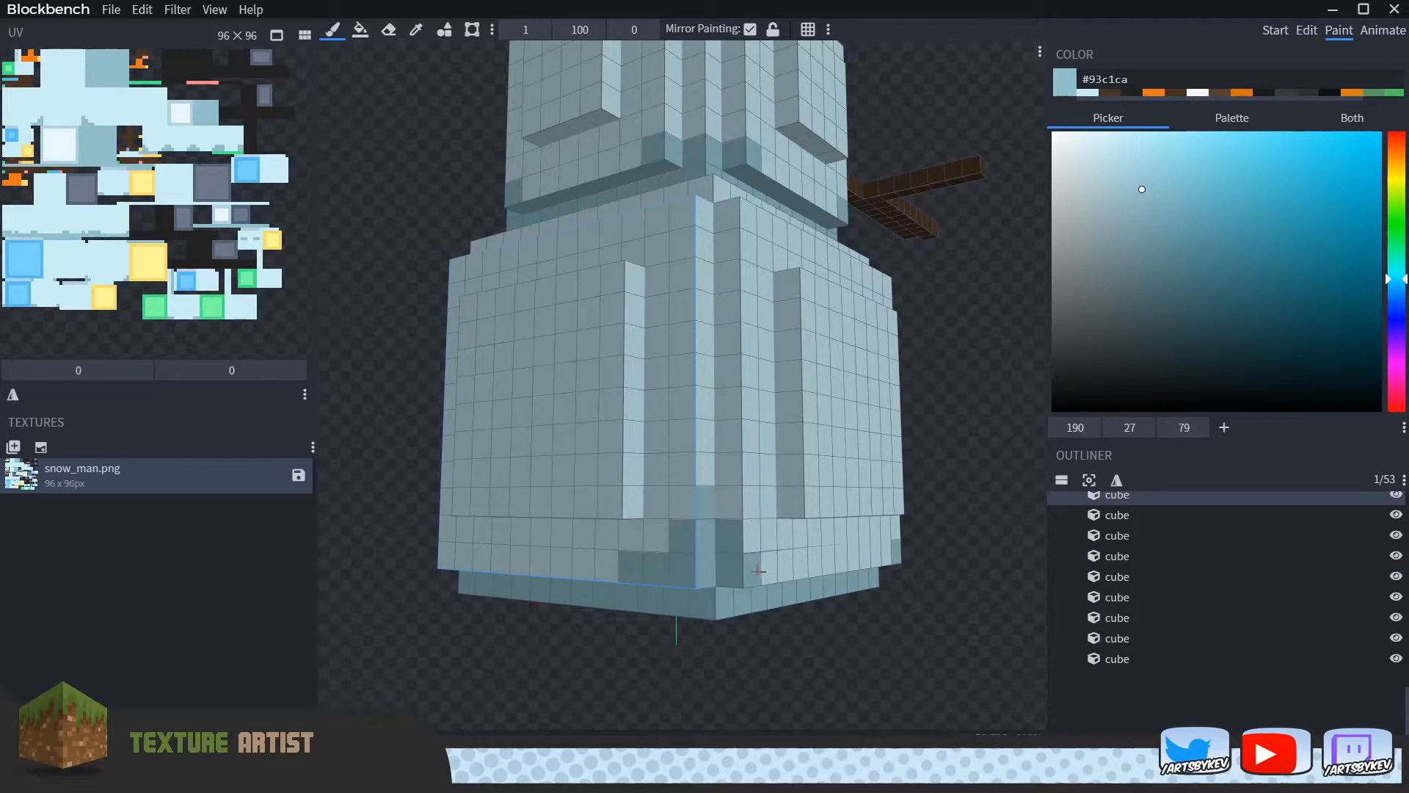
left_click(744, 545)
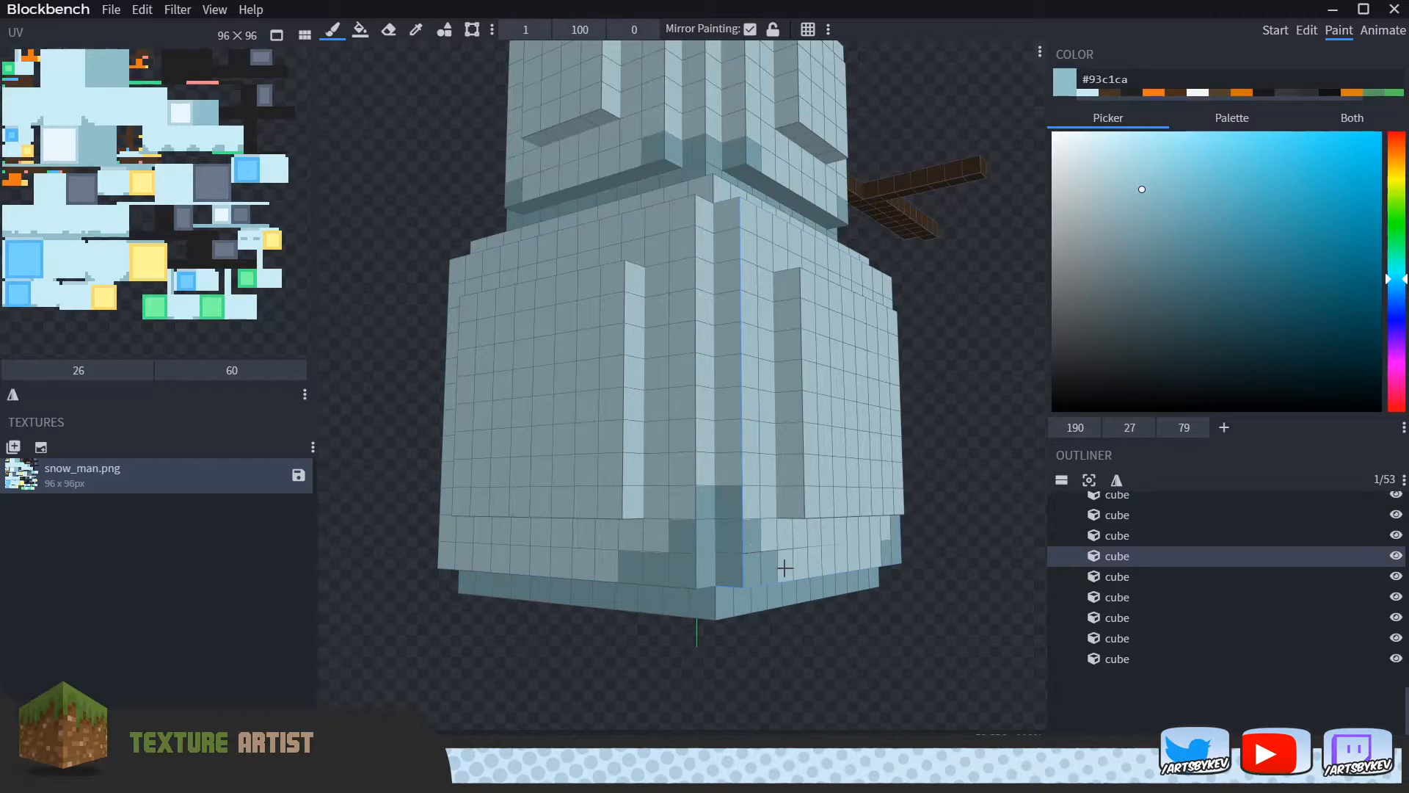
left_click(455, 556)
left_click_drag(430, 536, 499, 565)
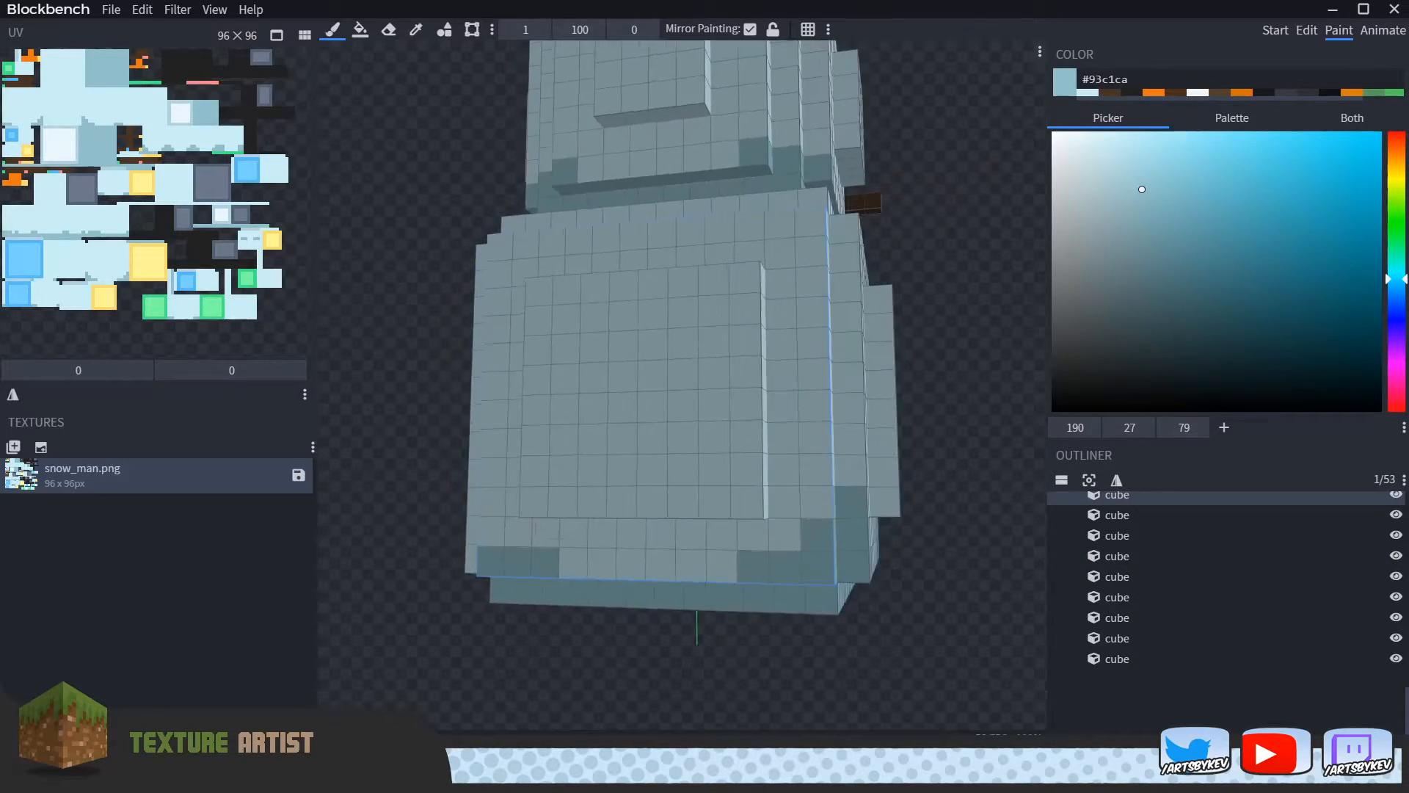
left_click(493, 530)
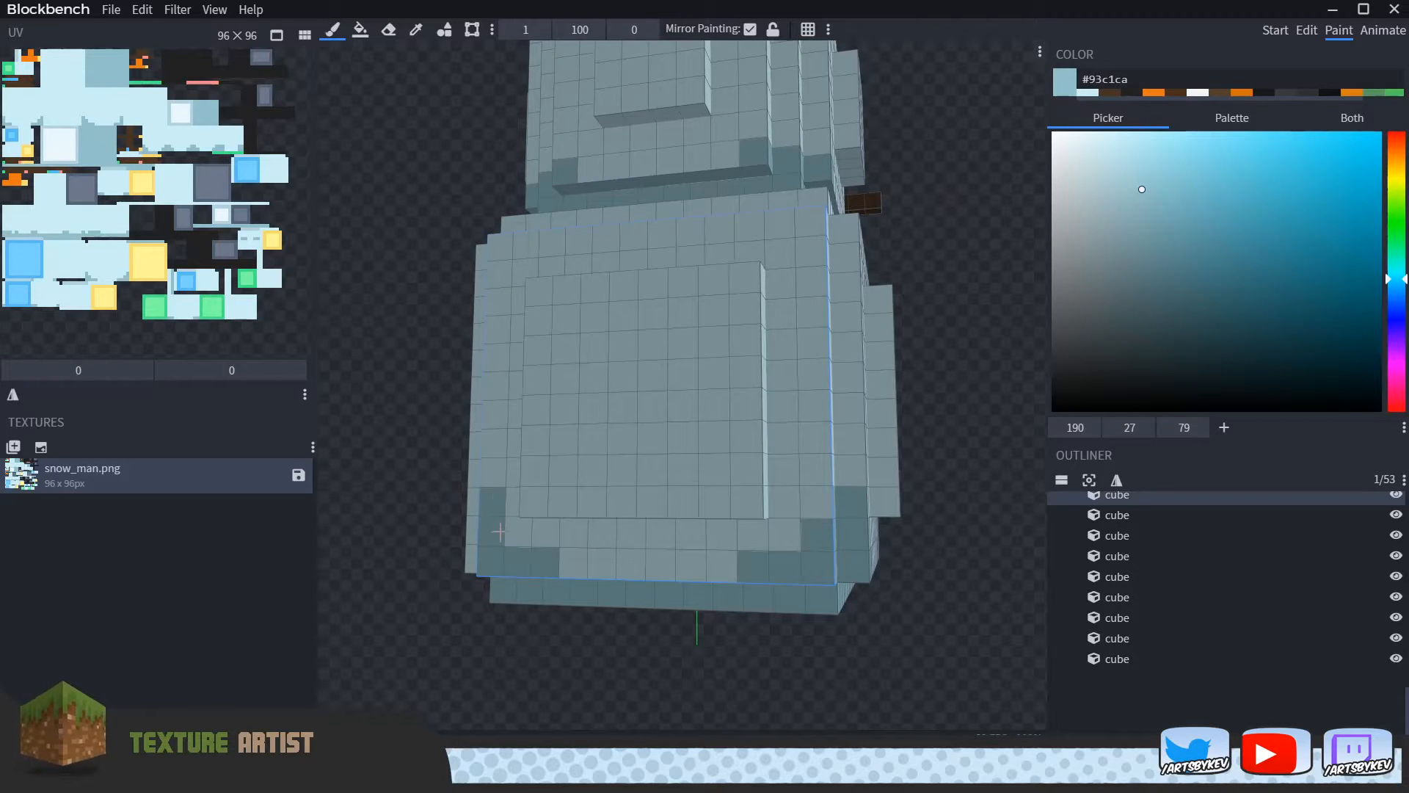
left_click(474, 525)
Step: Continue the #93c1ca corner shadows around the bottom section's remaining sides and refine the front lower corners
mouse_move(433, 605)
left_mouse_down()
mouse_move(728, 562)
mouse_move(768, 591)
mouse_move(729, 568)
mouse_move(678, 593)
left_mouse_up()
left_click(578, 511)
scroll(690, 600, "down", 5)
left_click_drag(908, 601, 655, 619)
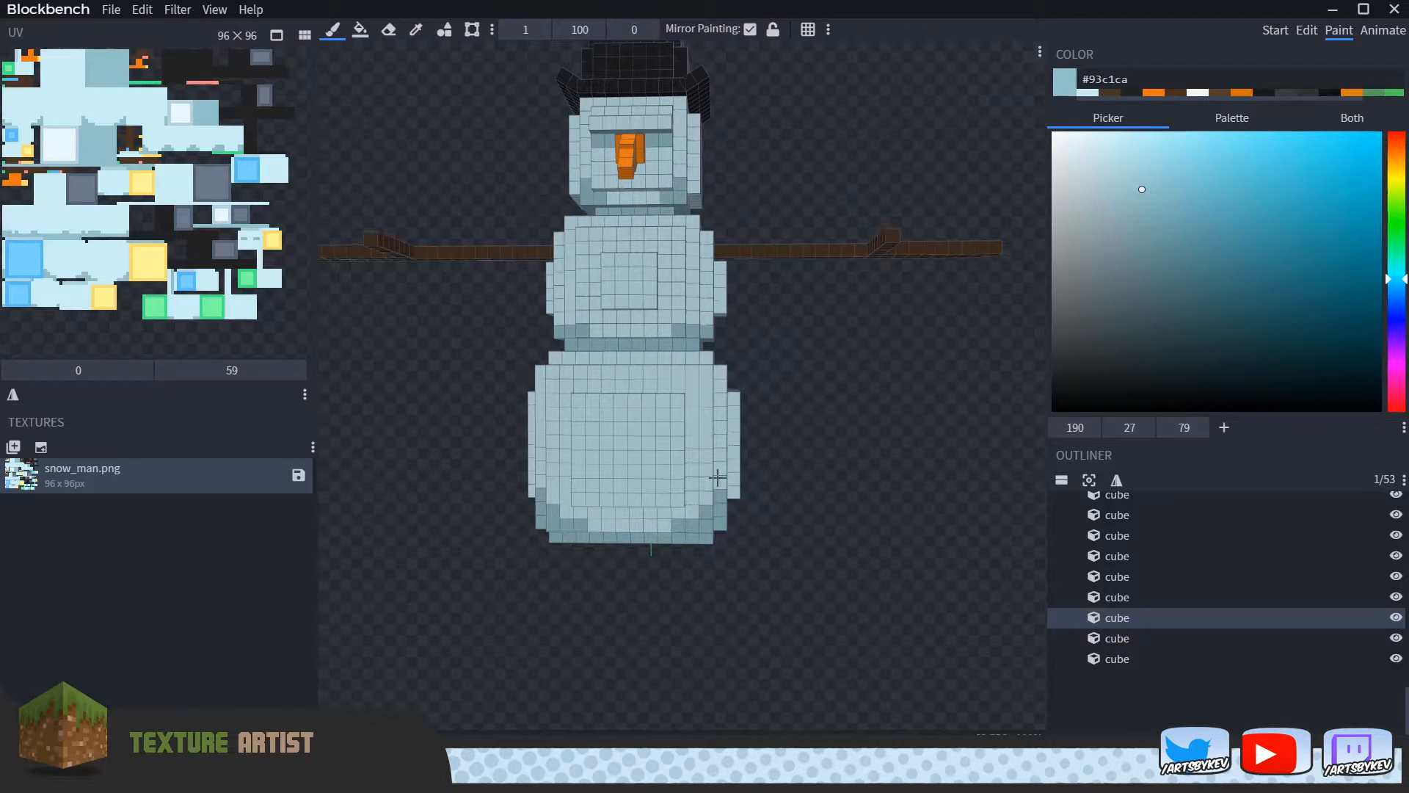
left_click(683, 511)
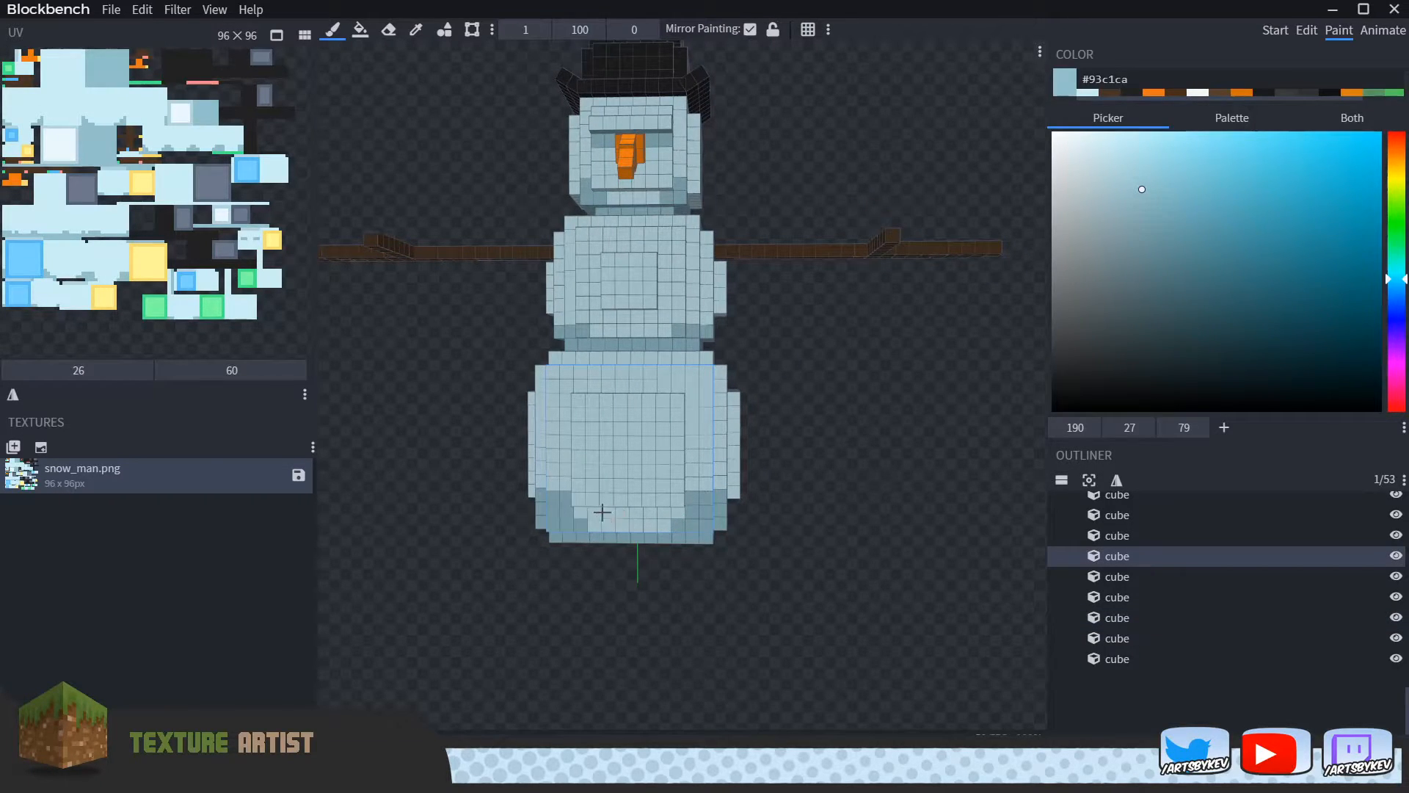
left_click_drag(571, 516, 545, 490)
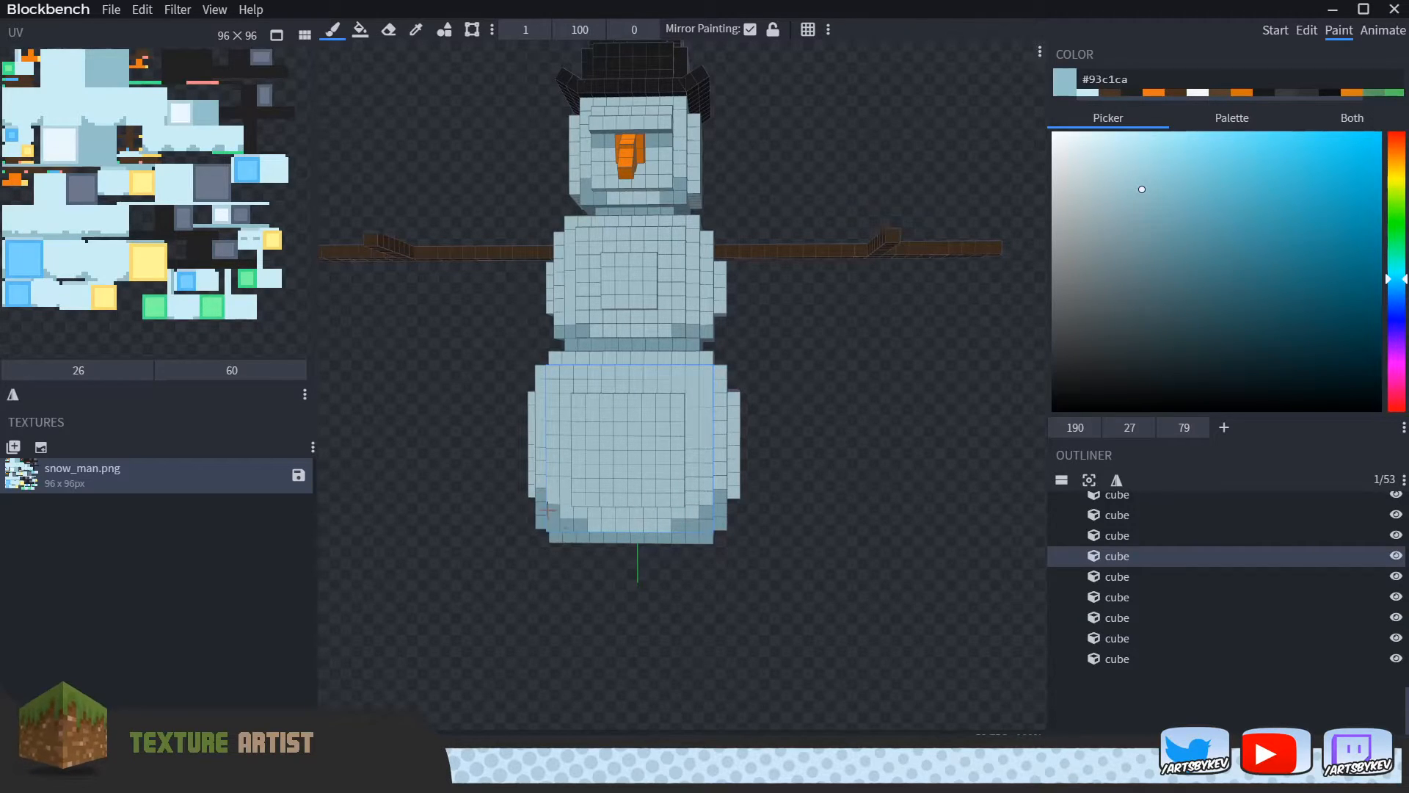
Step: Brush #93c1ca shadow pixels higher up the lower corners of the middle section's side and back
left_click_drag(795, 380, 716, 373)
scroll(660, 370, "up", 2)
left_click(657, 379)
left_click(706, 375)
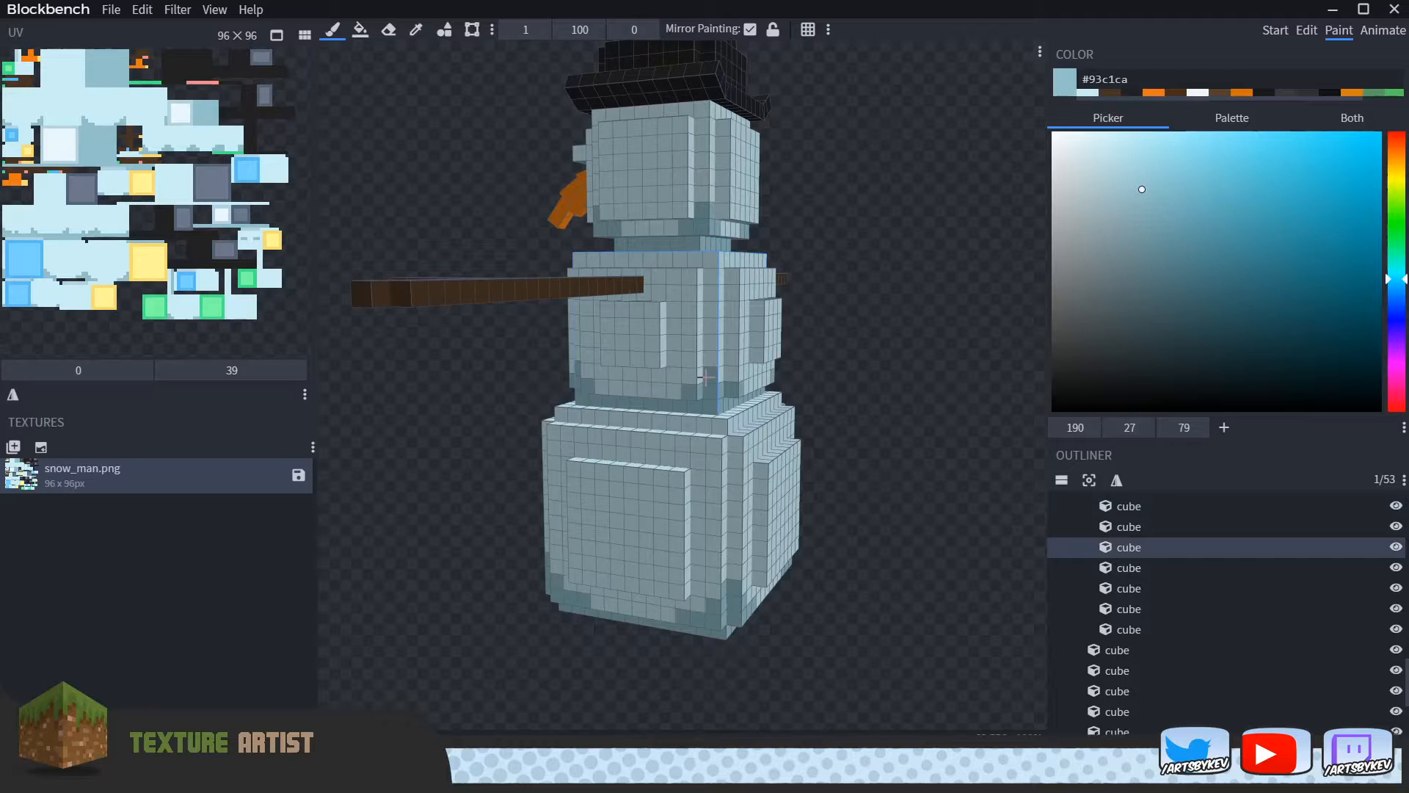
left_click(704, 376)
left_click_drag(885, 364, 750, 361)
left_click(781, 403)
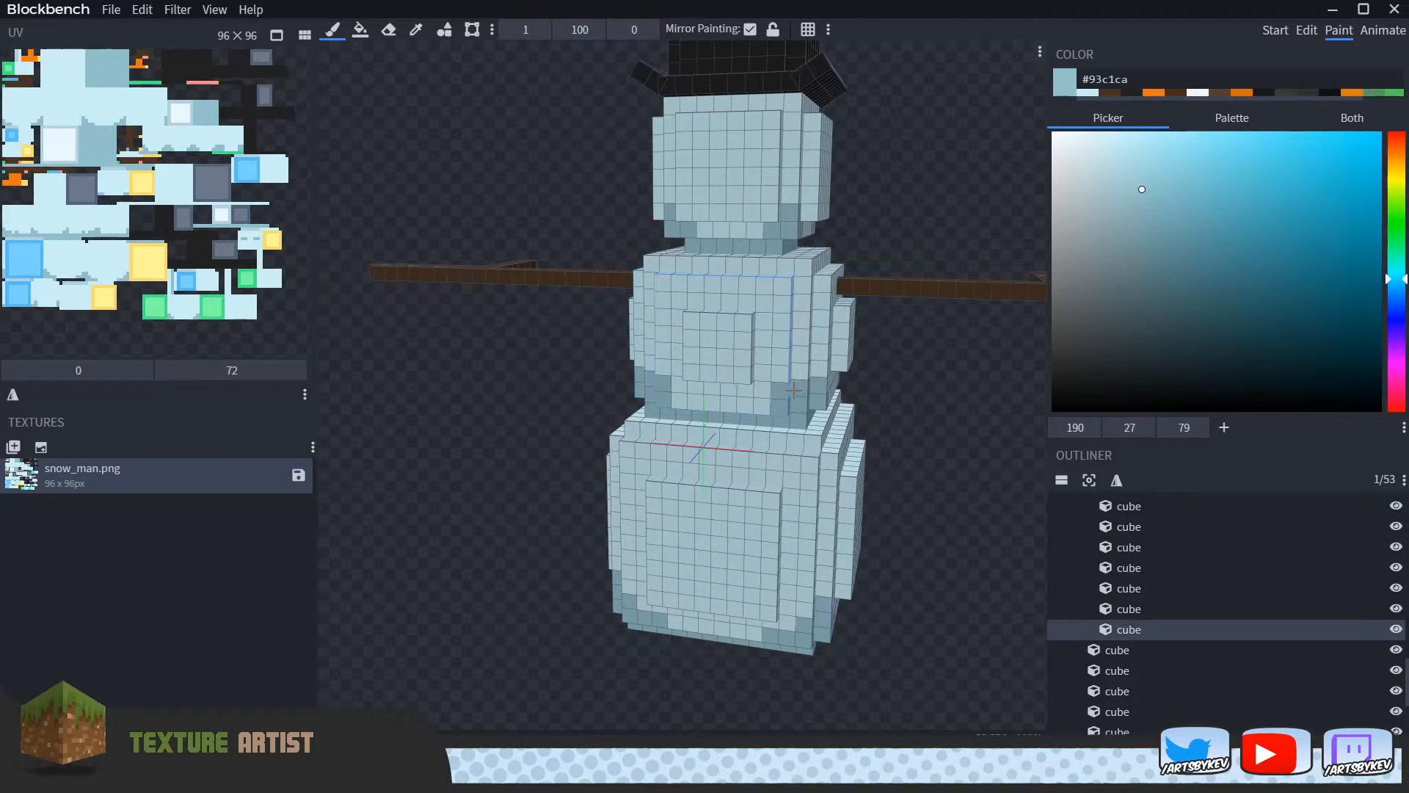
left_click(792, 389)
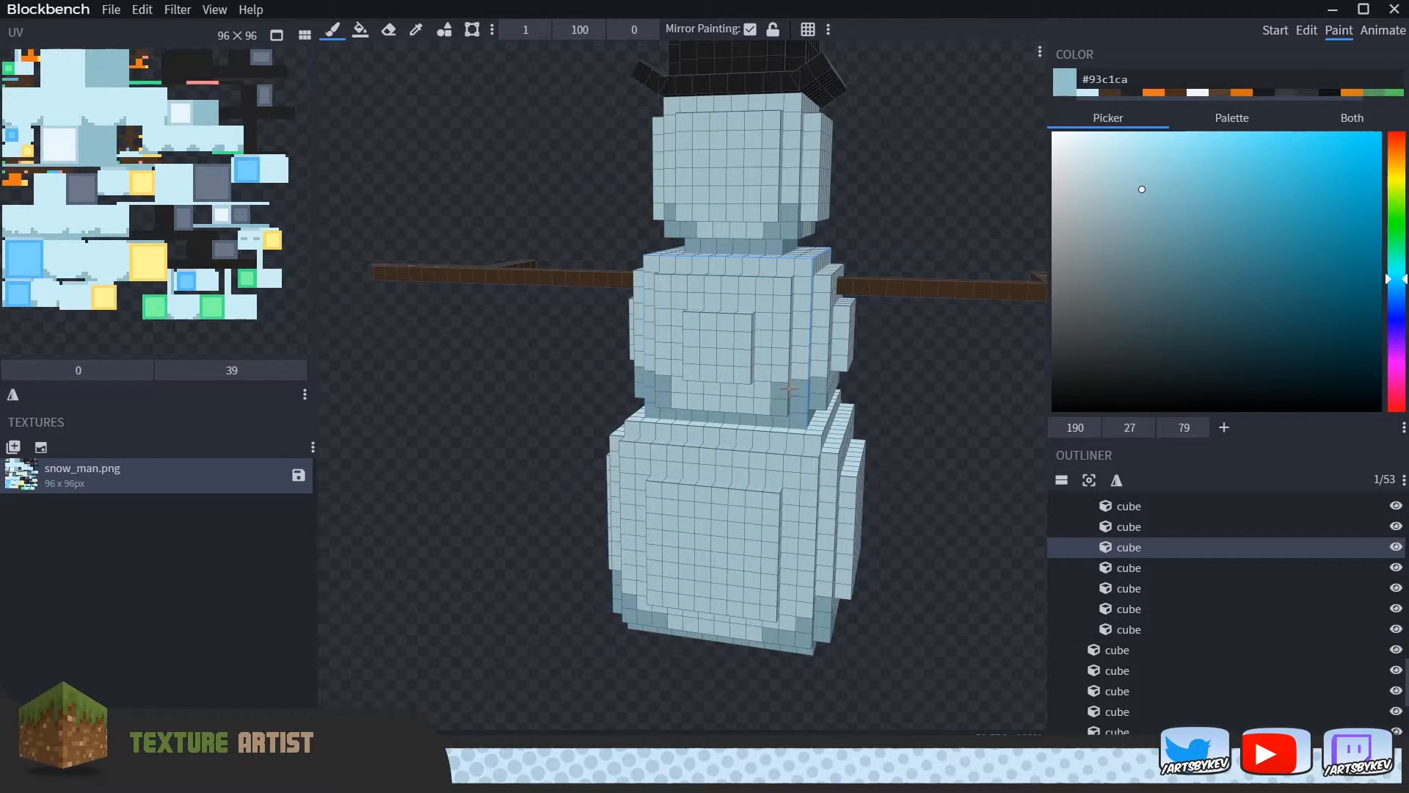
Step: Raise the #93c1ca shadow at the middle section's front lower corners with additional stepped pixels
left_click_drag(878, 362, 685, 380)
left_click(693, 406)
left_click_drag(852, 415, 764, 409)
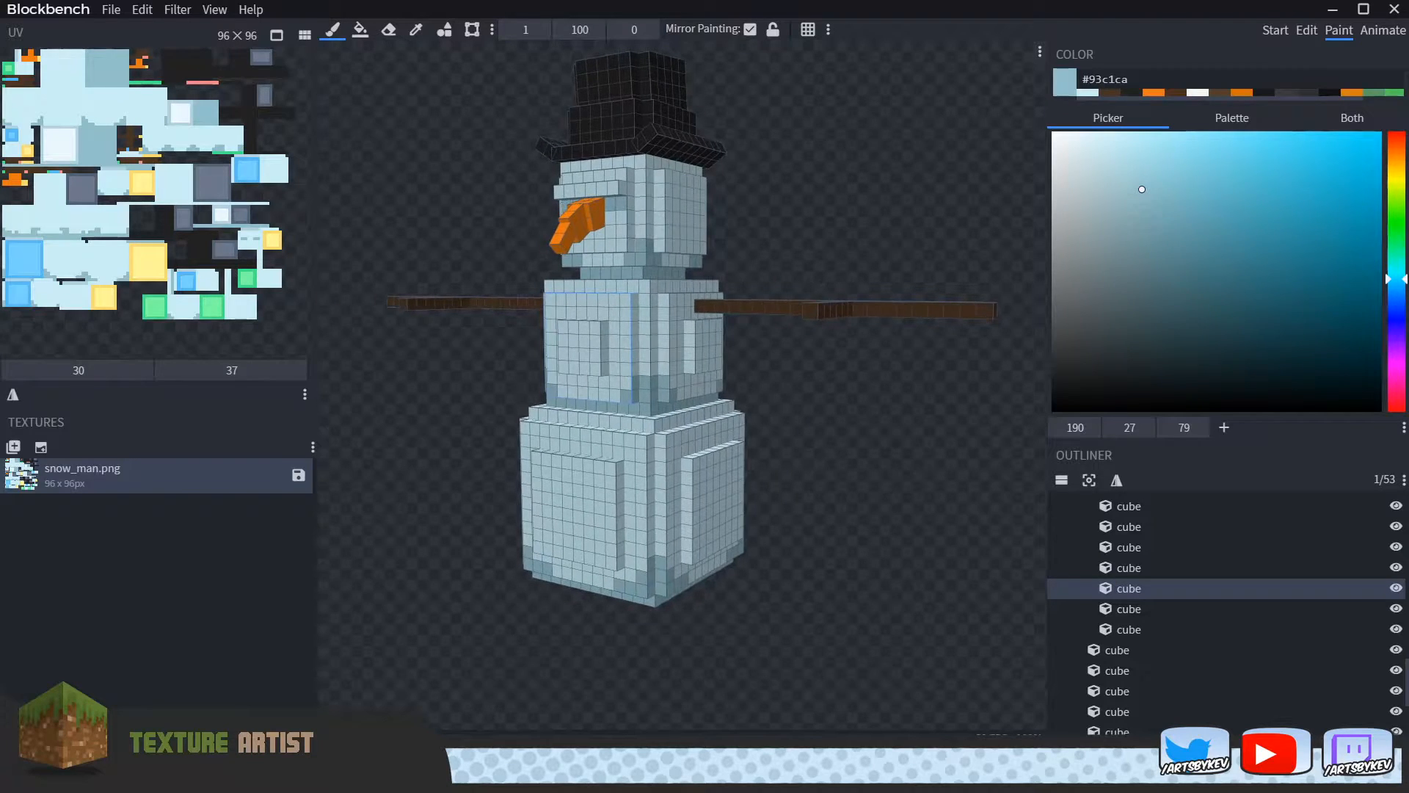
left_click(644, 367)
left_click_drag(649, 372, 766, 375)
left_click(625, 400)
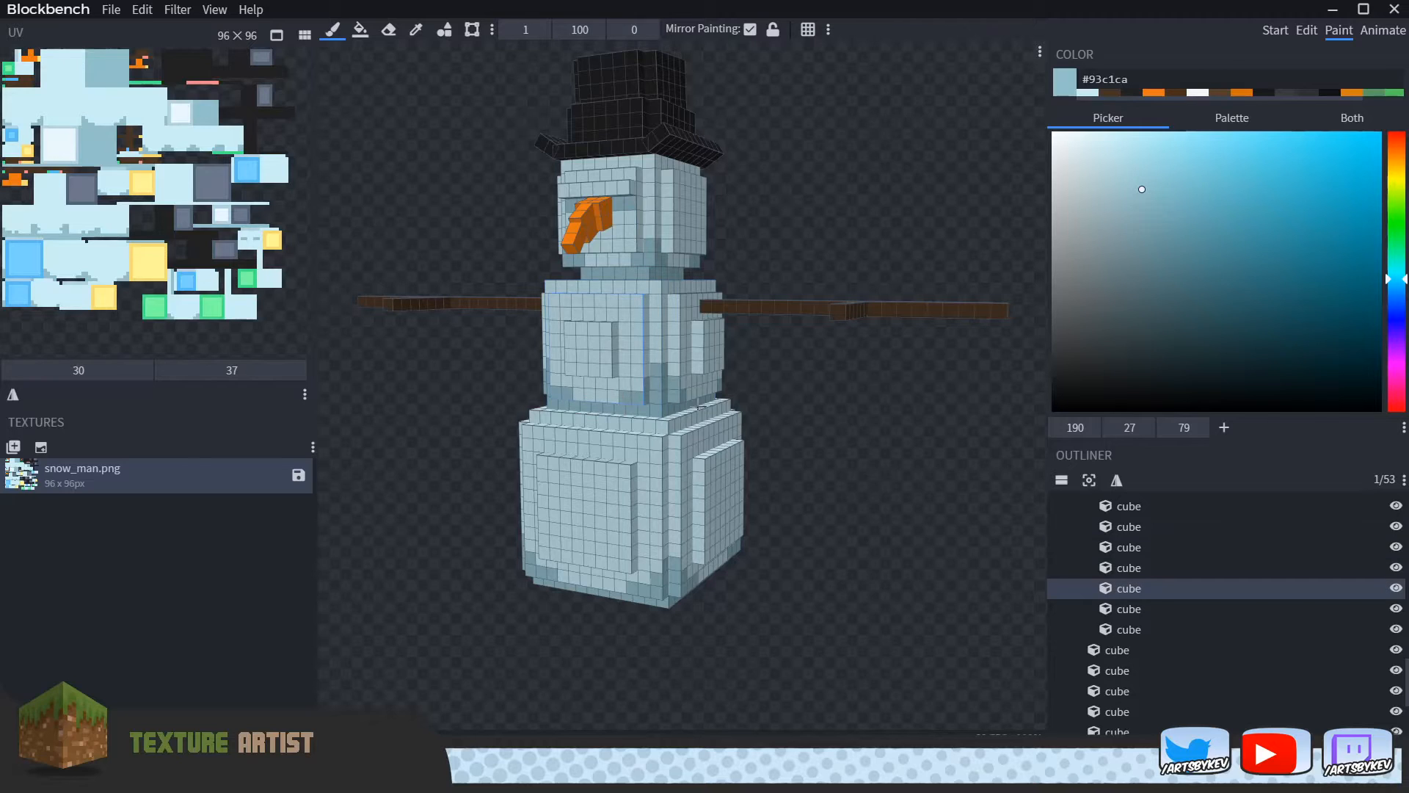
Step: Add further stepped #93c1ca pixels to the middle section's side and rear lower corners
left_click(720, 389)
left_click_drag(886, 394, 716, 382)
left_click(714, 381)
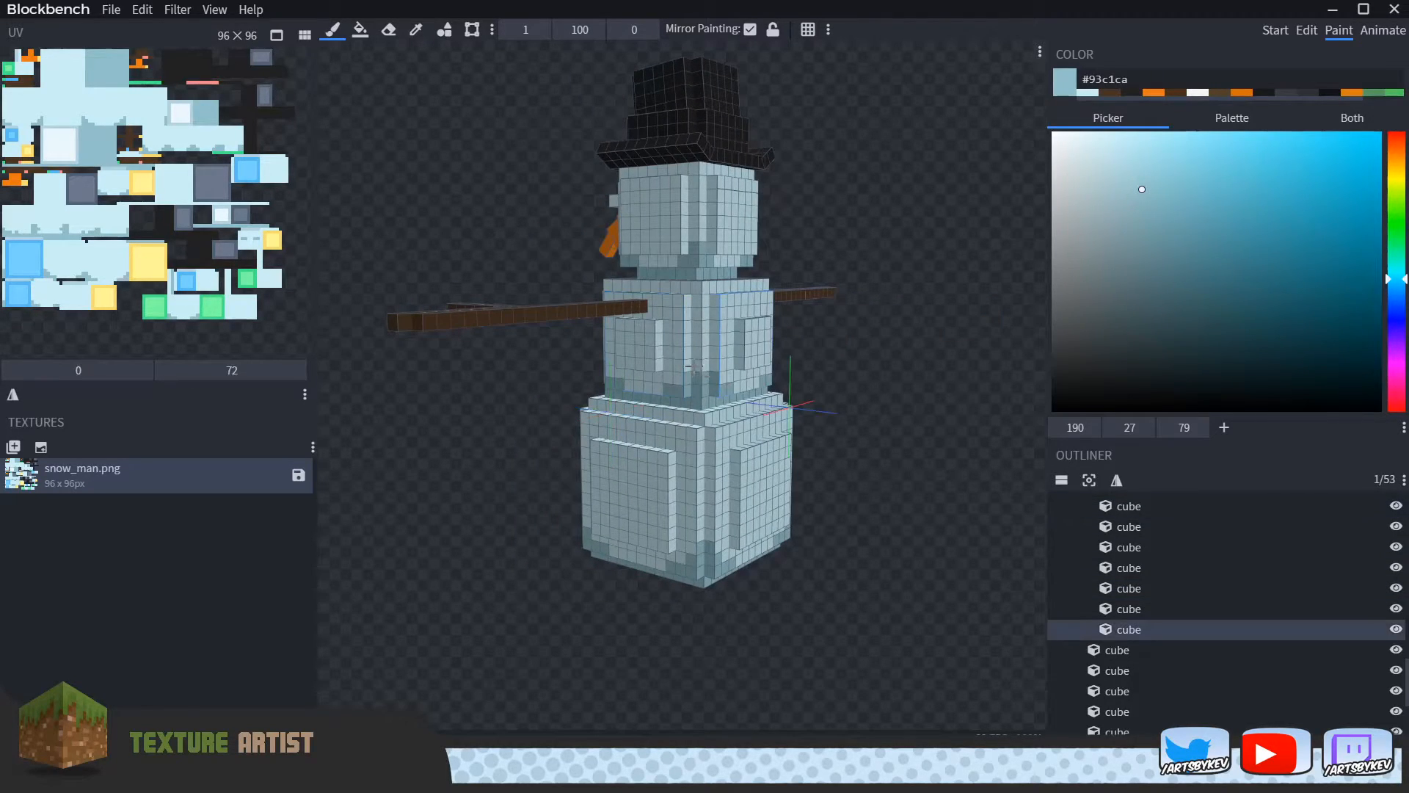
left_click(693, 366)
left_click_drag(871, 389, 727, 386)
left_click(737, 386)
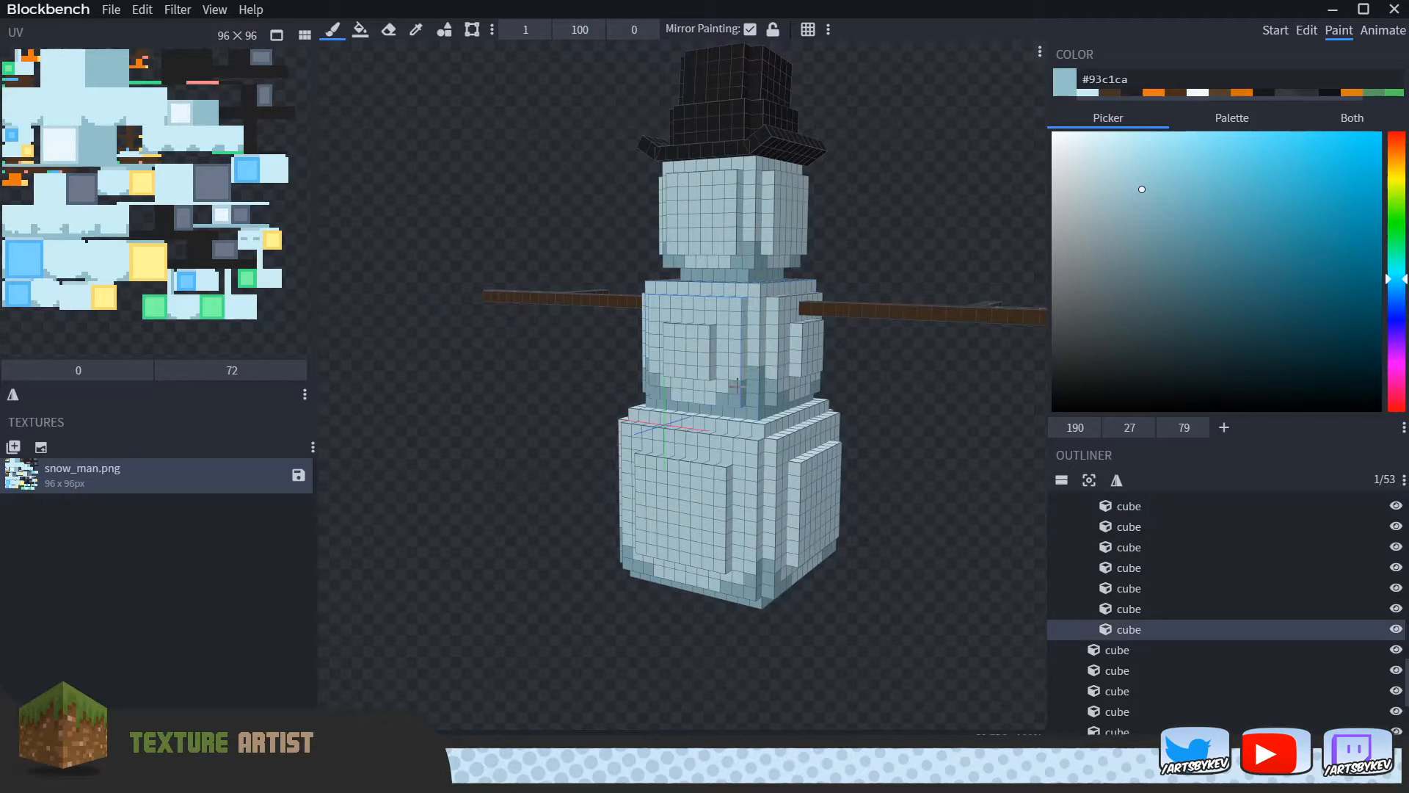
left_click_drag(903, 389, 706, 350)
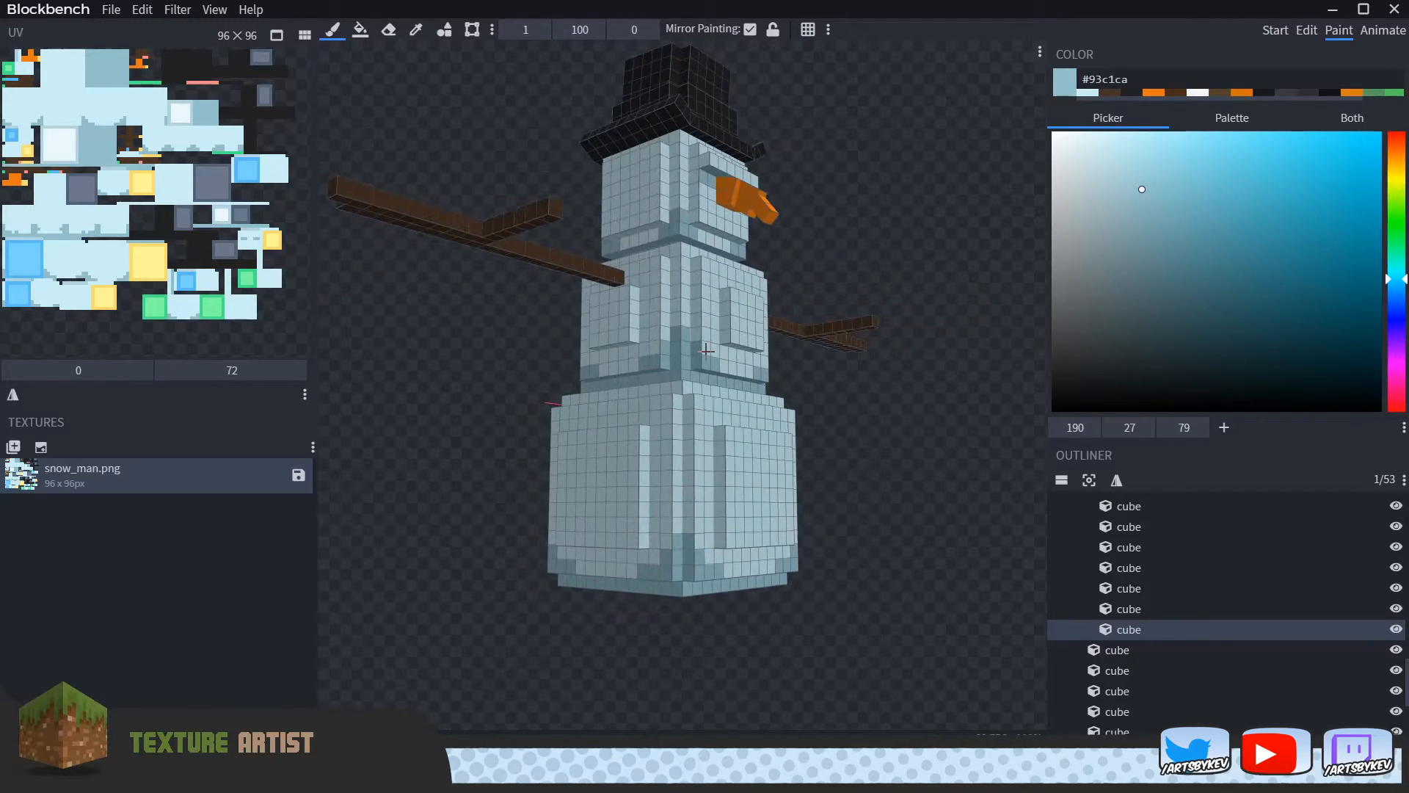
Step: Brush #93c1ca shadow onto the middle section's side directly beneath the attached arm
left_click_drag(882, 396, 742, 383)
scroll(816, 390, "up", 3)
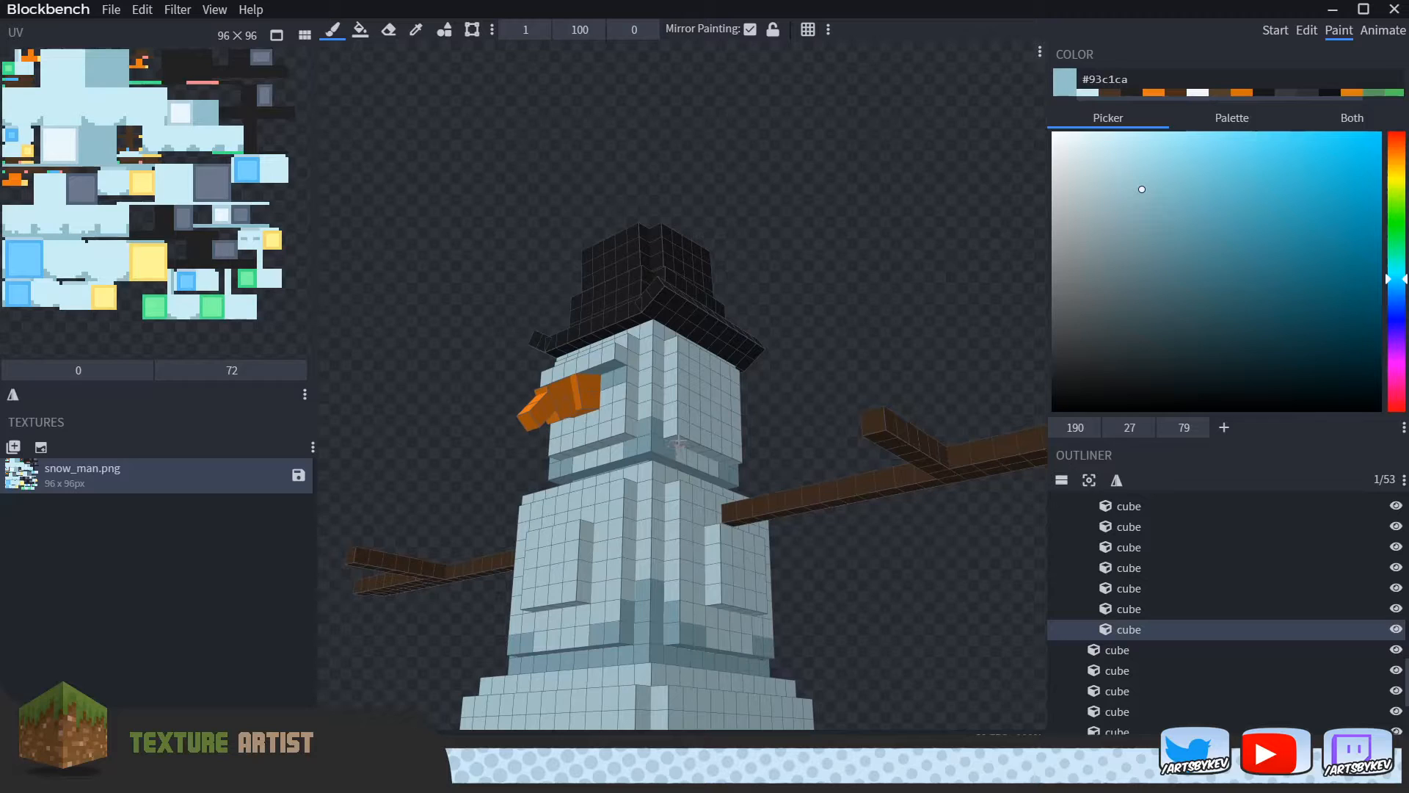
left_click_drag(819, 395, 805, 538)
scroll(869, 315, "up", 5)
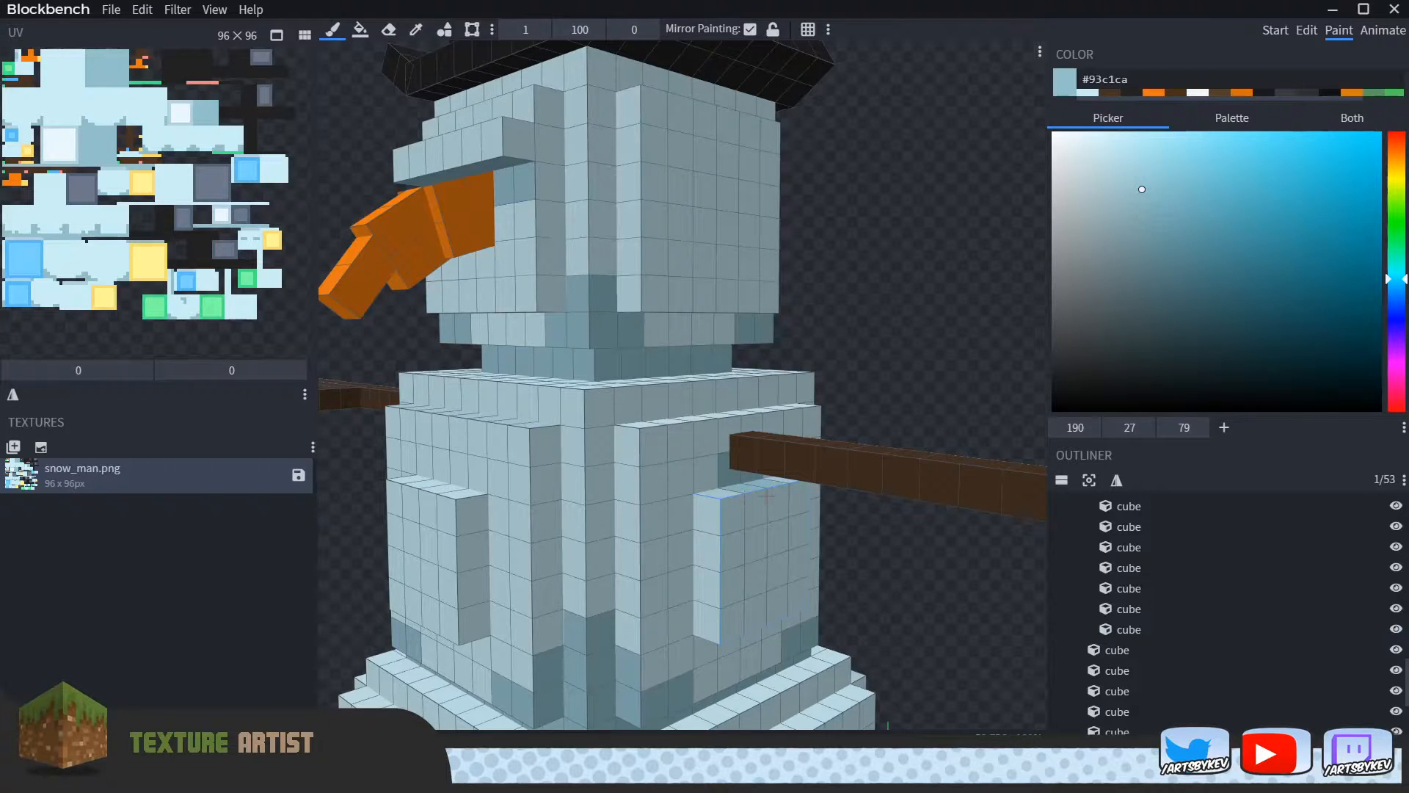
scroll(761, 496, "down", 5)
left_click_drag(834, 396, 927, 447)
scroll(896, 217, "up", 3)
right_click_drag(897, 217, 860, 410)
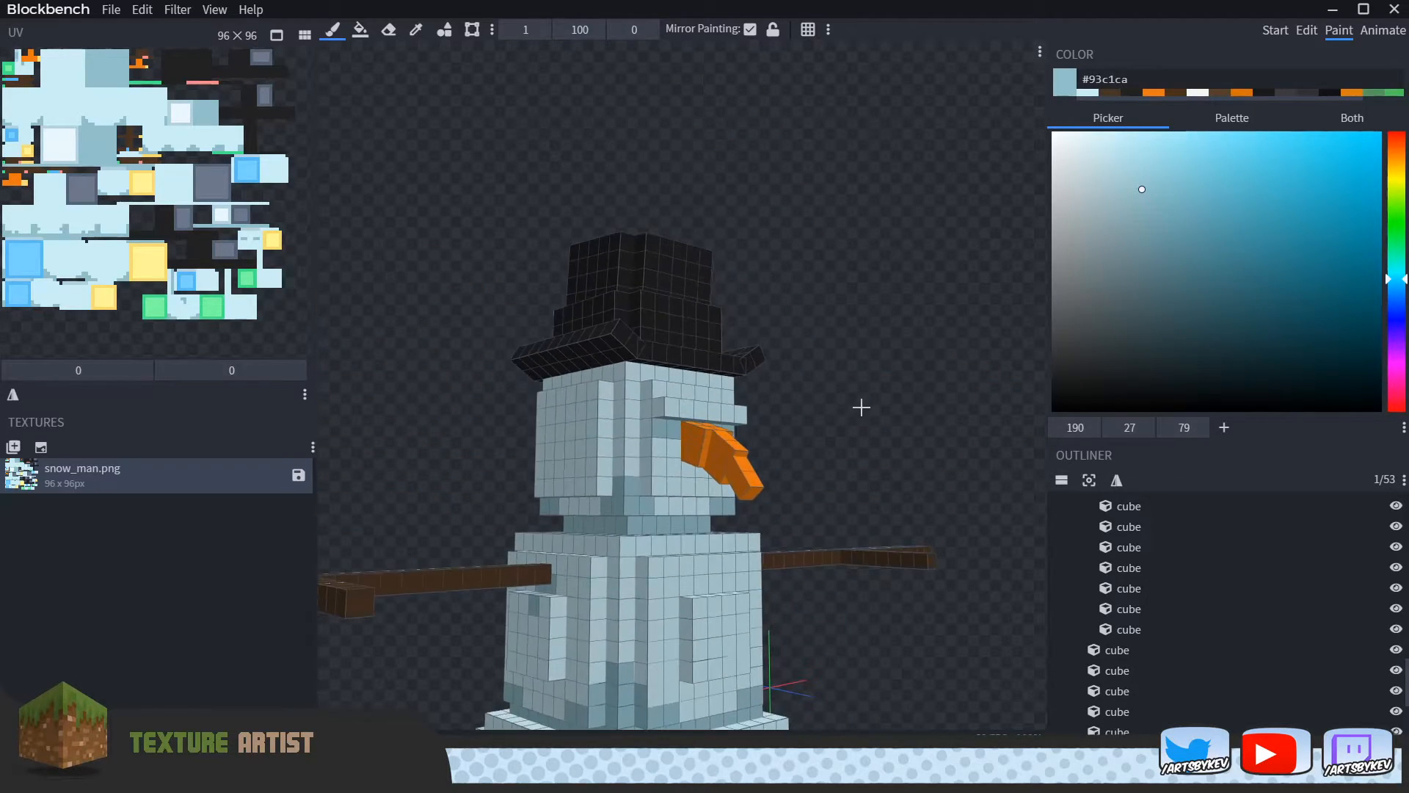
Step: Brush a second, lighter shadow row beneath the brow on the face, adjusting the color to #aad7e0
scroll(859, 410, "up", 5)
left_click(808, 405)
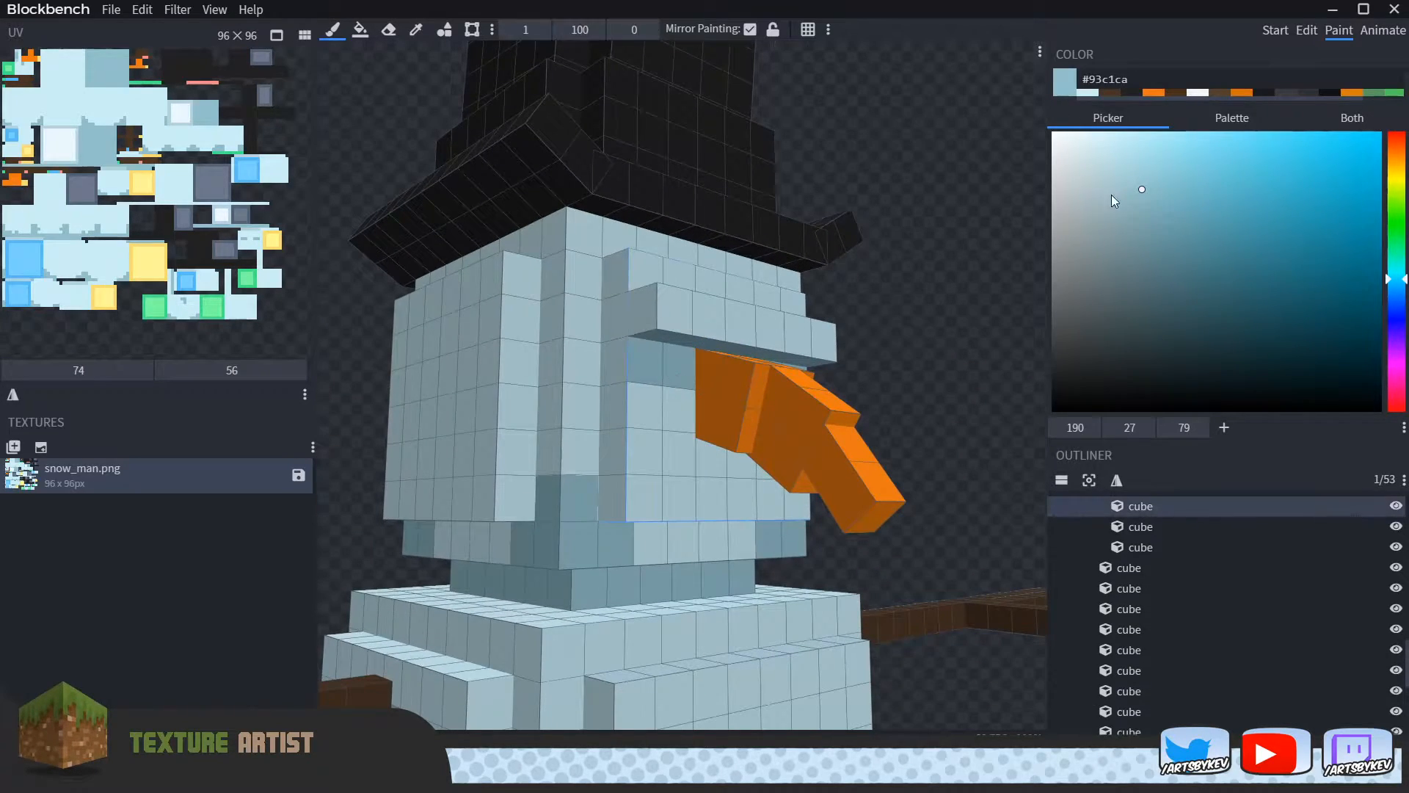
left_click(1136, 175)
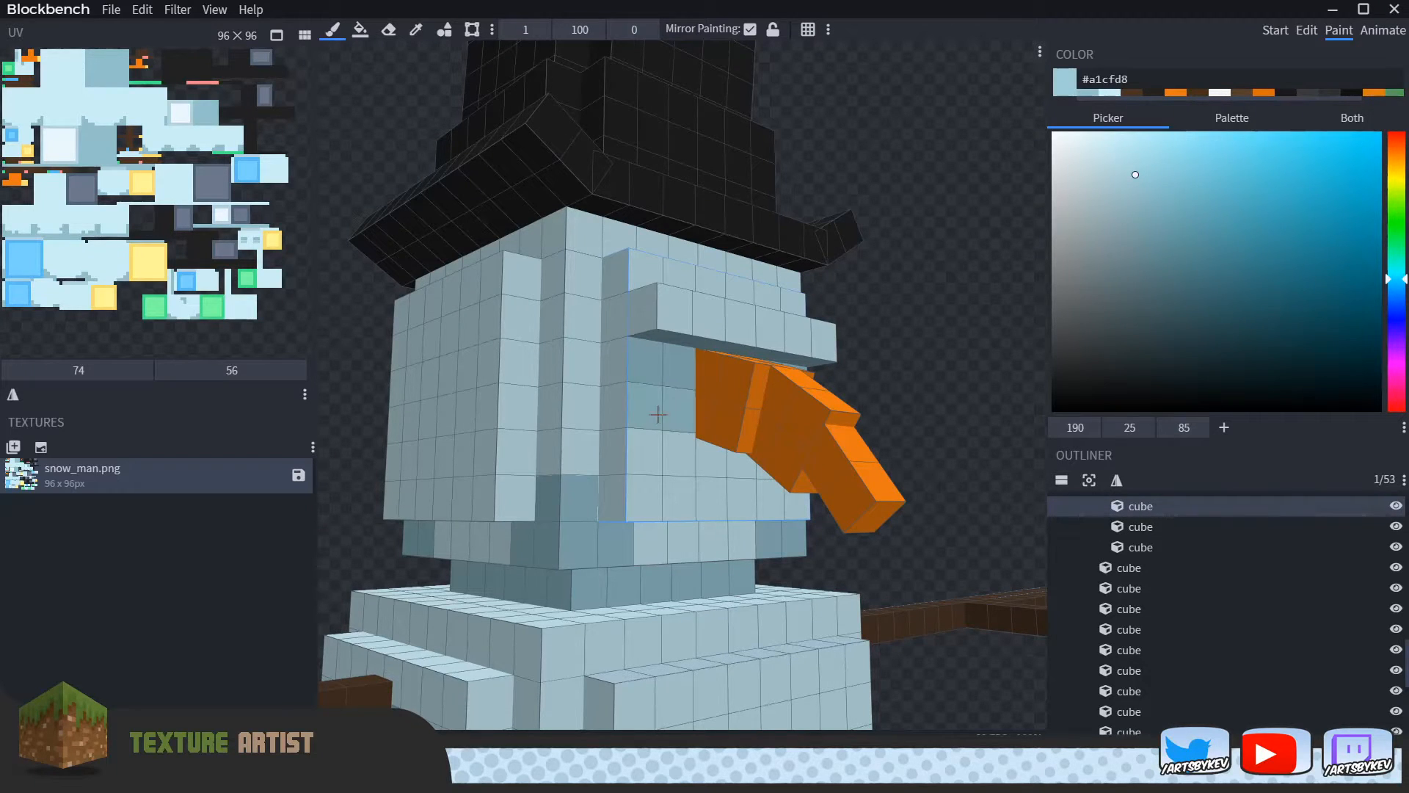
left_click(1131, 164)
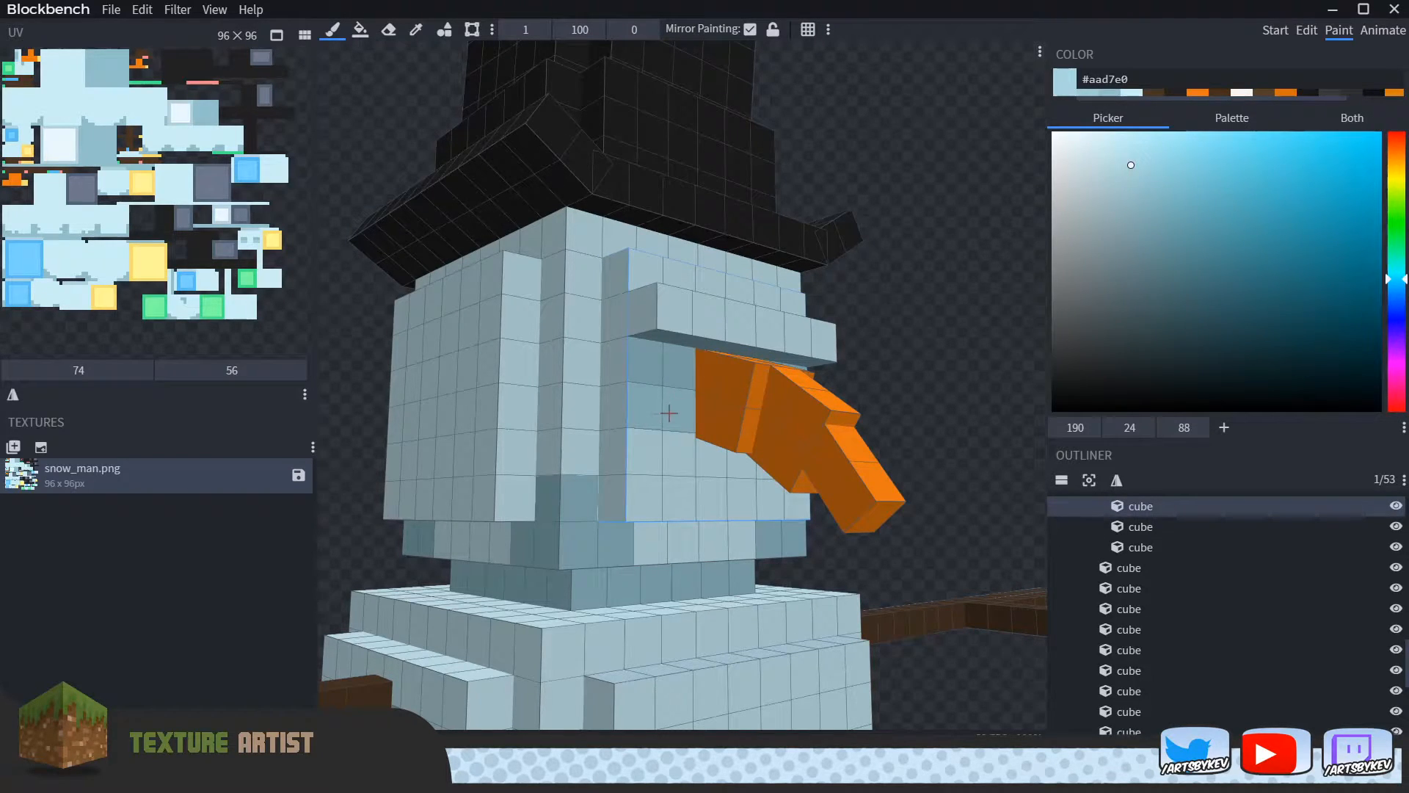
left_click_drag(901, 330, 814, 338)
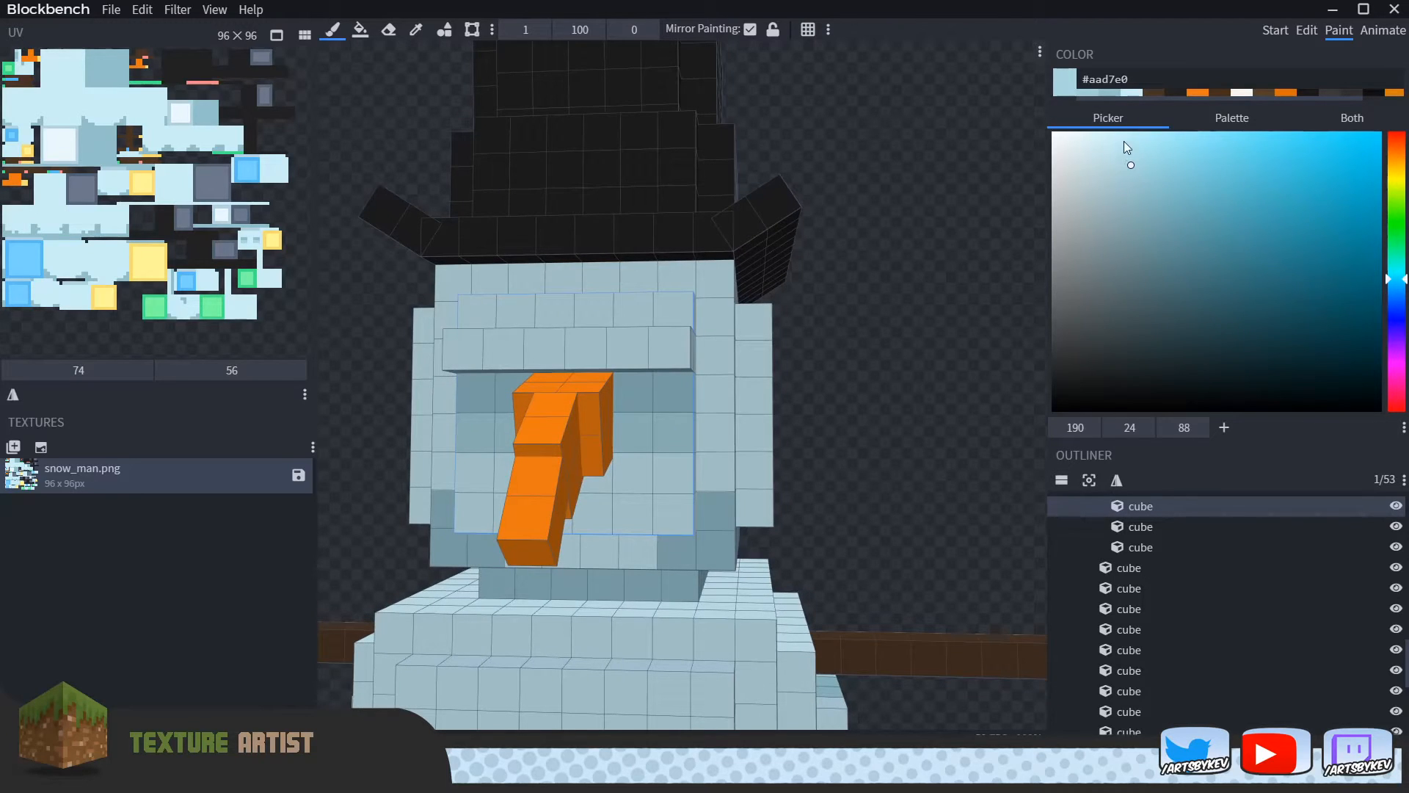
Step: Resample #aad7e0 from the face's lighter shadow row and brush shading onto the face beneath the nose
left_click(1117, 144)
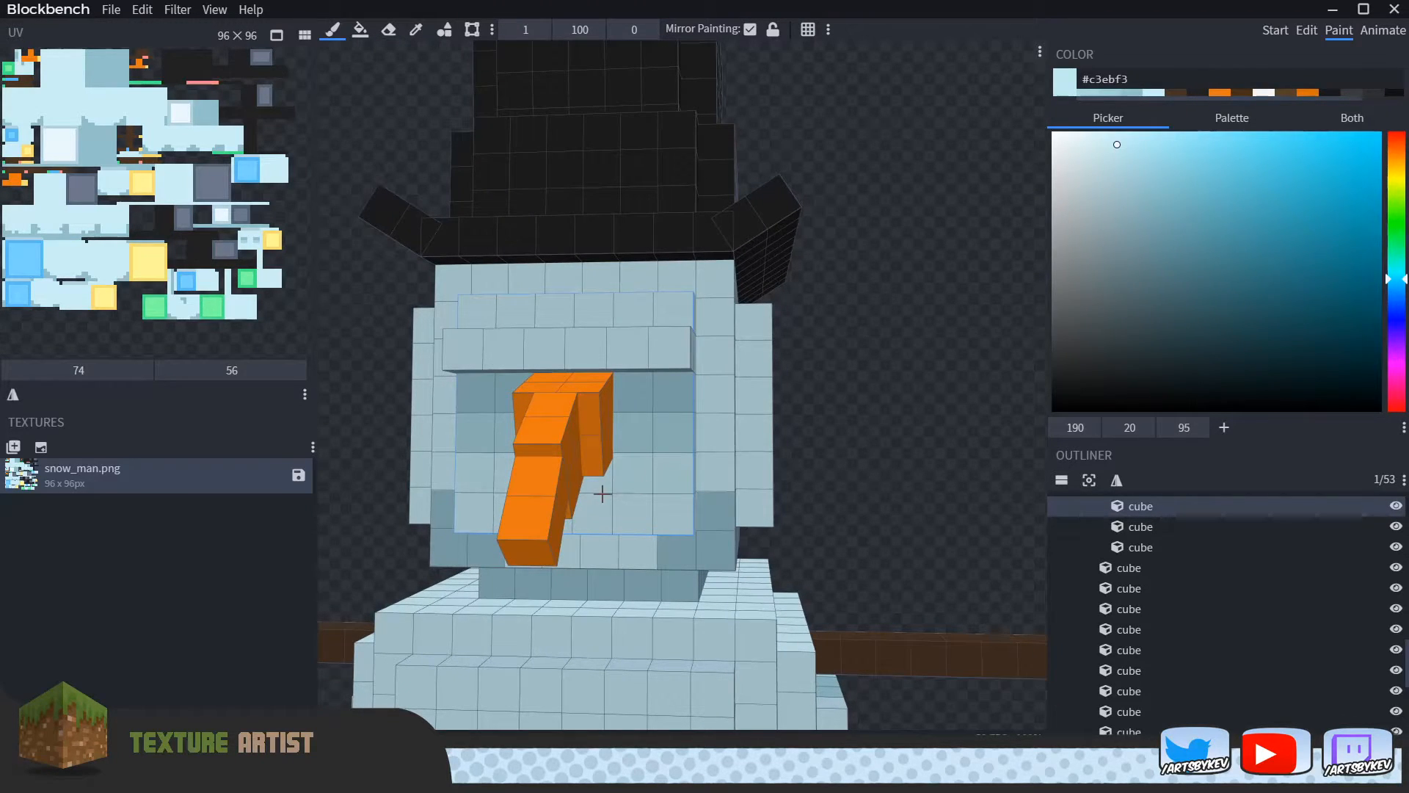
left_click_drag(898, 426, 868, 412)
key("c")
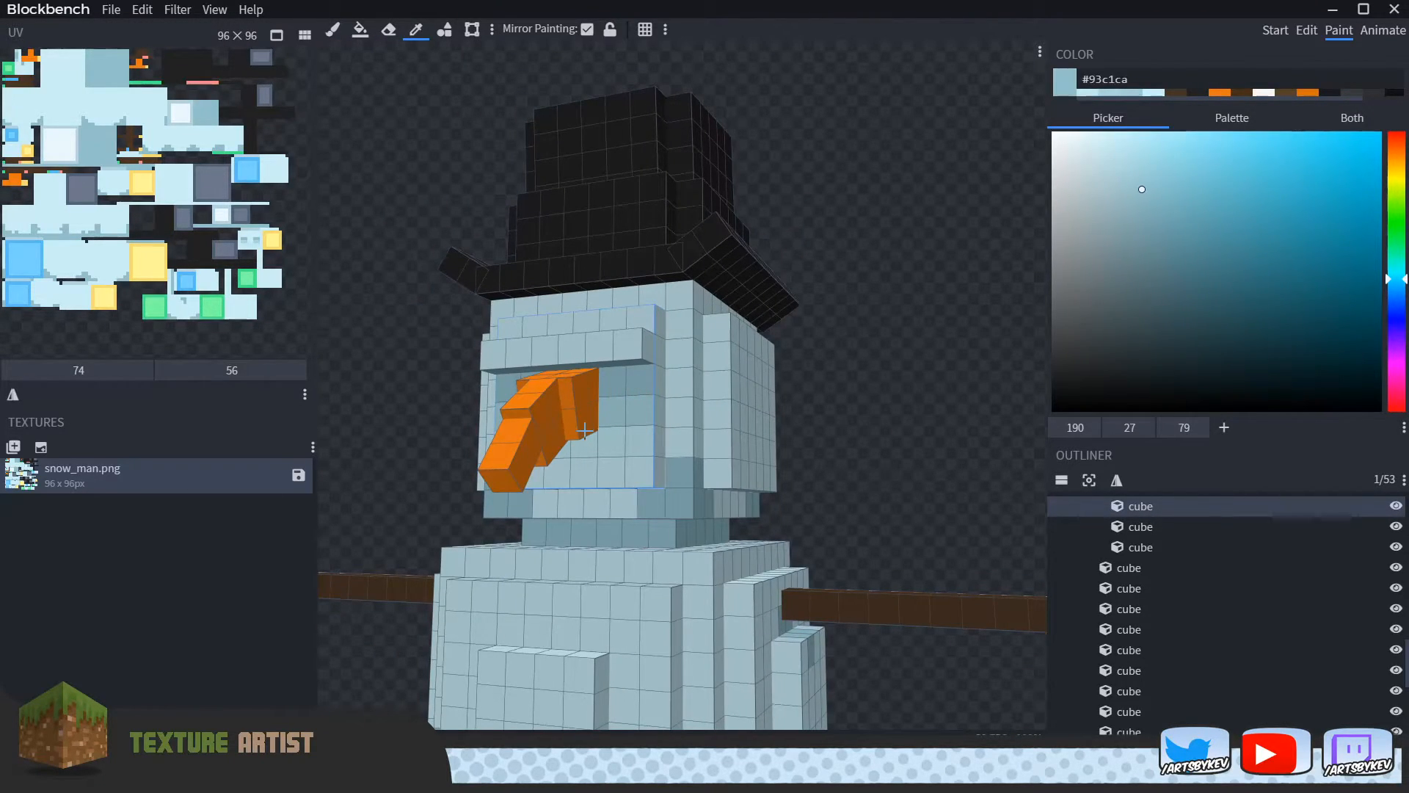
key("b")
scroll(580, 448, "down", 2)
key("c")
left_click(623, 451)
key("b")
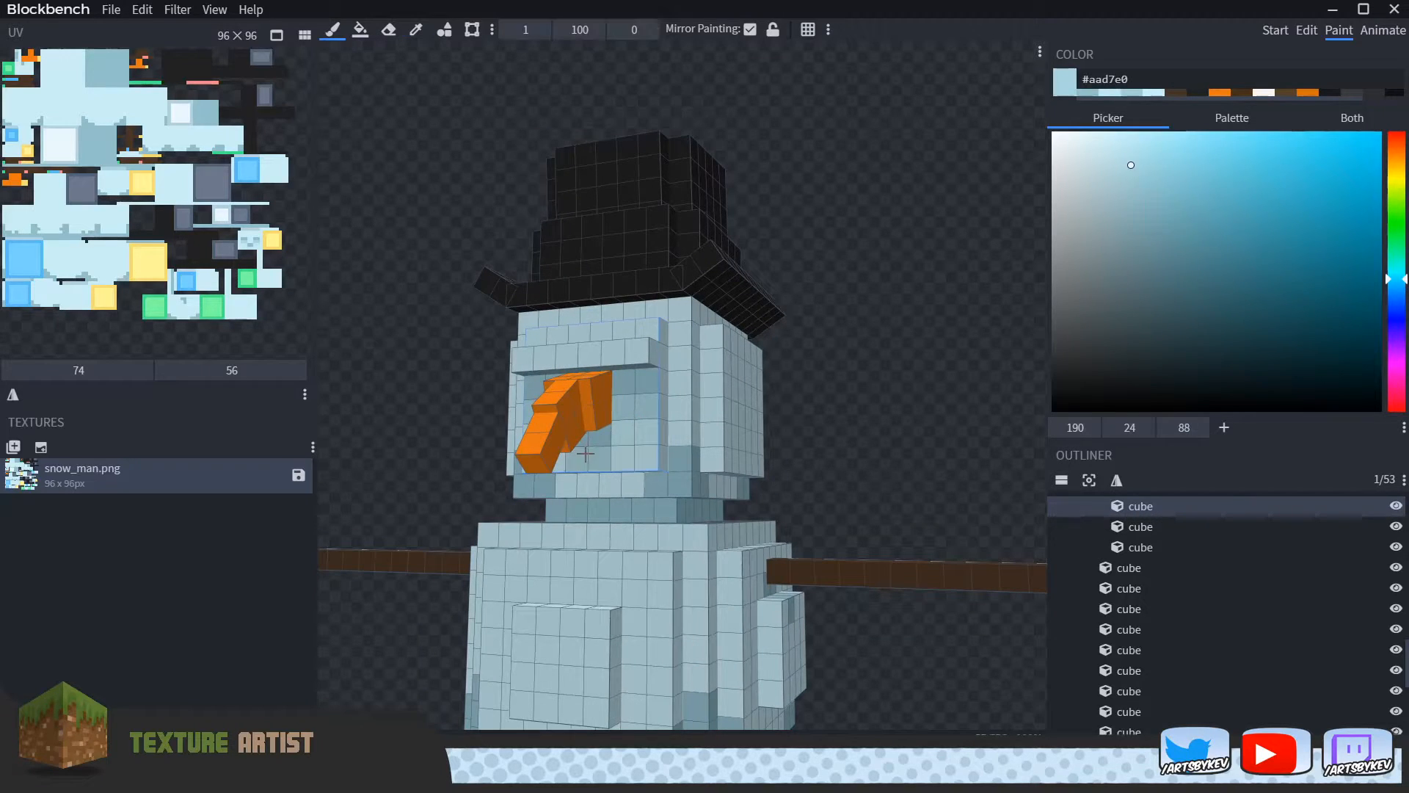
left_click_drag(802, 368, 1021, 393)
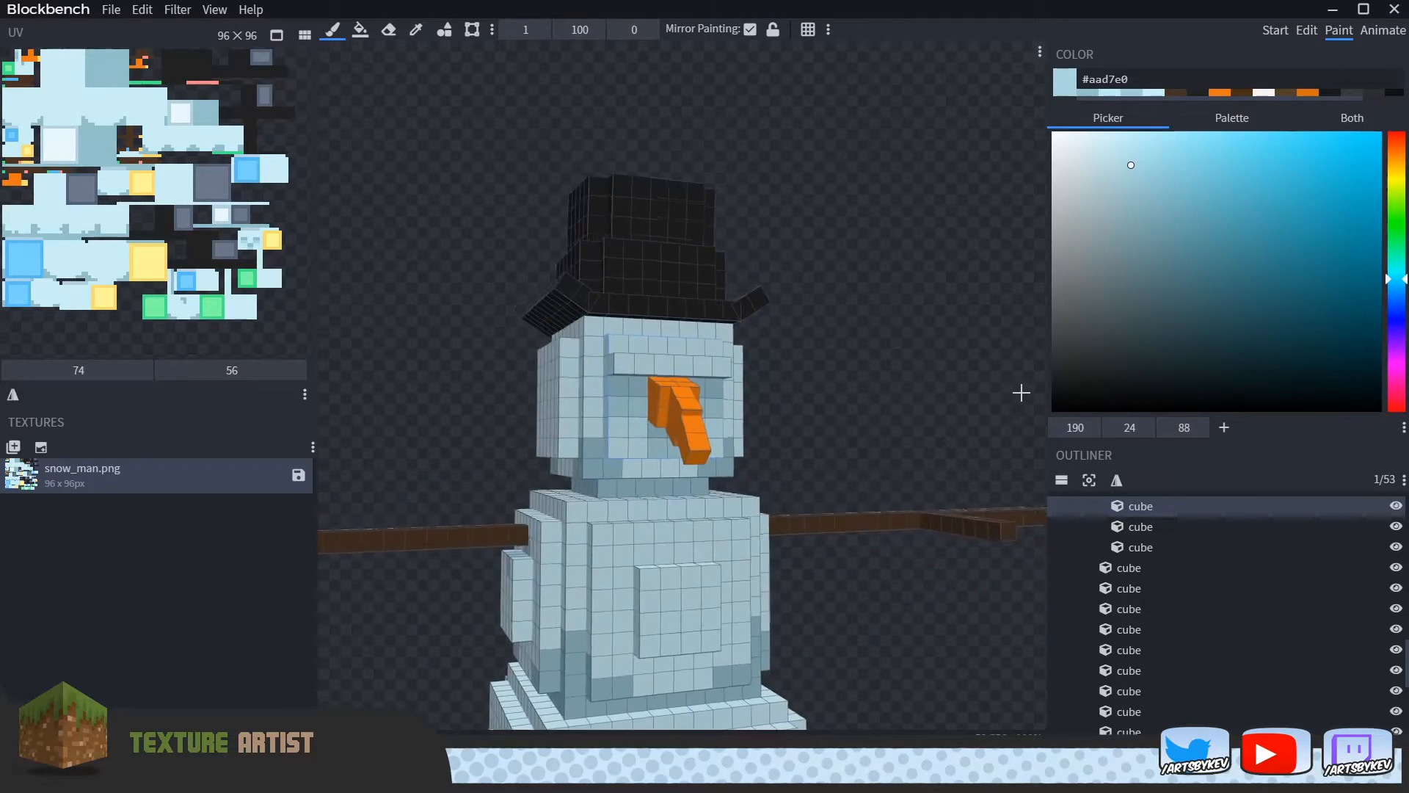
Step: Sample #222222 from the hat and paint the eyes beneath the brow on both sides of the nose
scroll(918, 390, "up", 2)
mouse_move(919, 390)
left_mouse_down()
mouse_move(944, 386)
mouse_move(624, 392)
left_mouse_up()
scroll(944, 387, "up", 2)
key("c")
left_click(767, 254)
key("b")
left_click(649, 400)
Step: Examine the painted eyes and face from the front at several distances
mouse_move(881, 409)
left_mouse_down()
mouse_move(798, 416)
mouse_move(818, 408)
left_mouse_up()
scroll(843, 412, "down", 5)
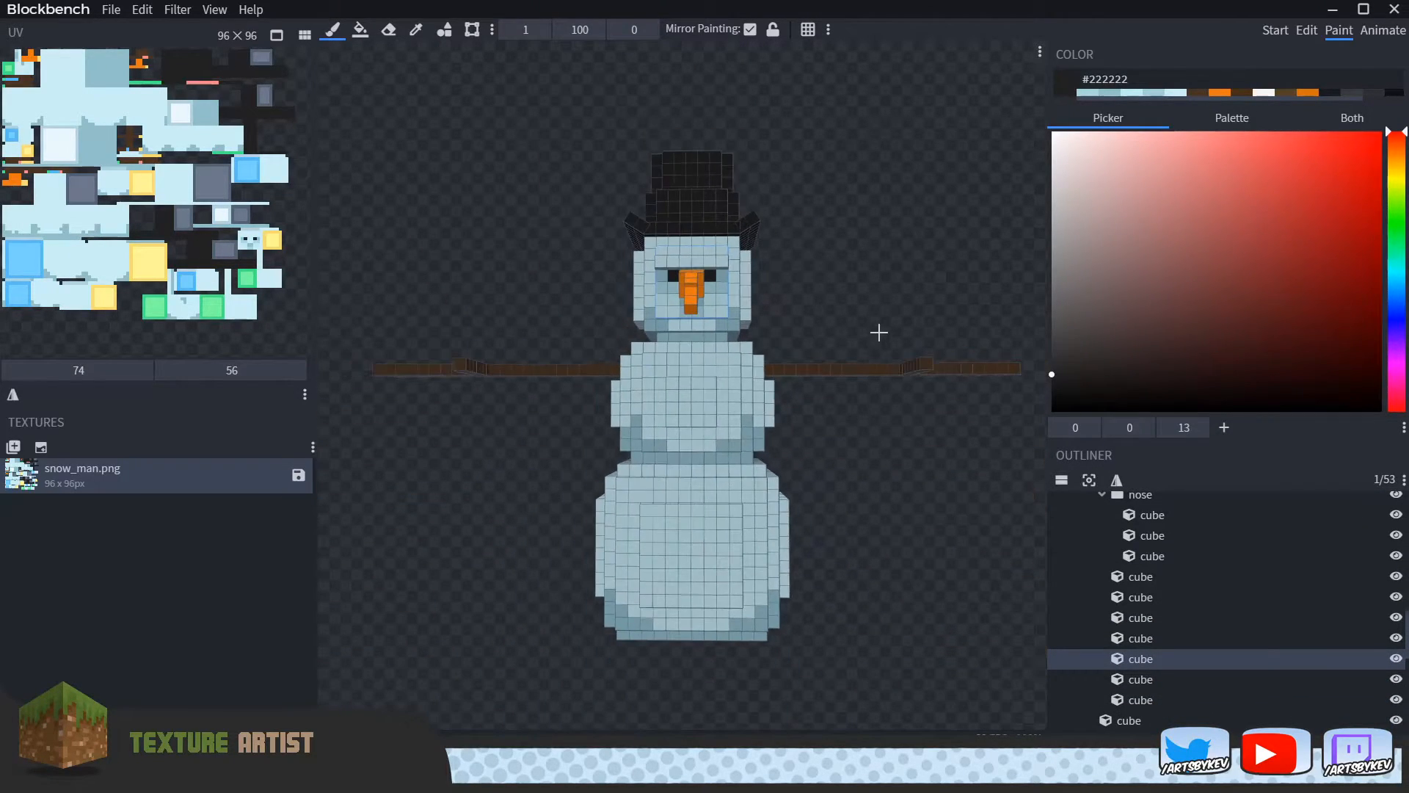
scroll(851, 345, "up", 2)
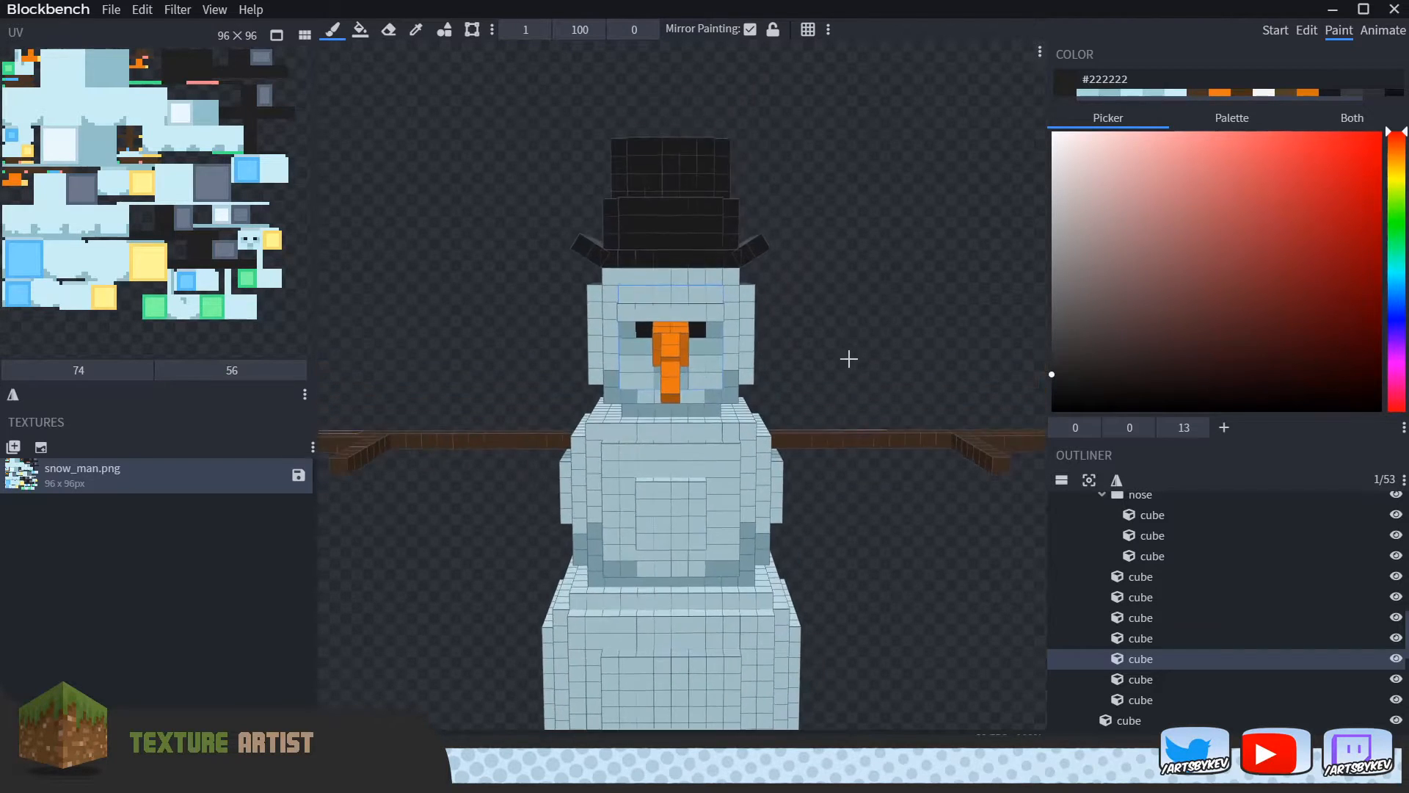
scroll(855, 338, "up", 2)
scroll(866, 318, "down", 4)
scroll(861, 319, "up", 1)
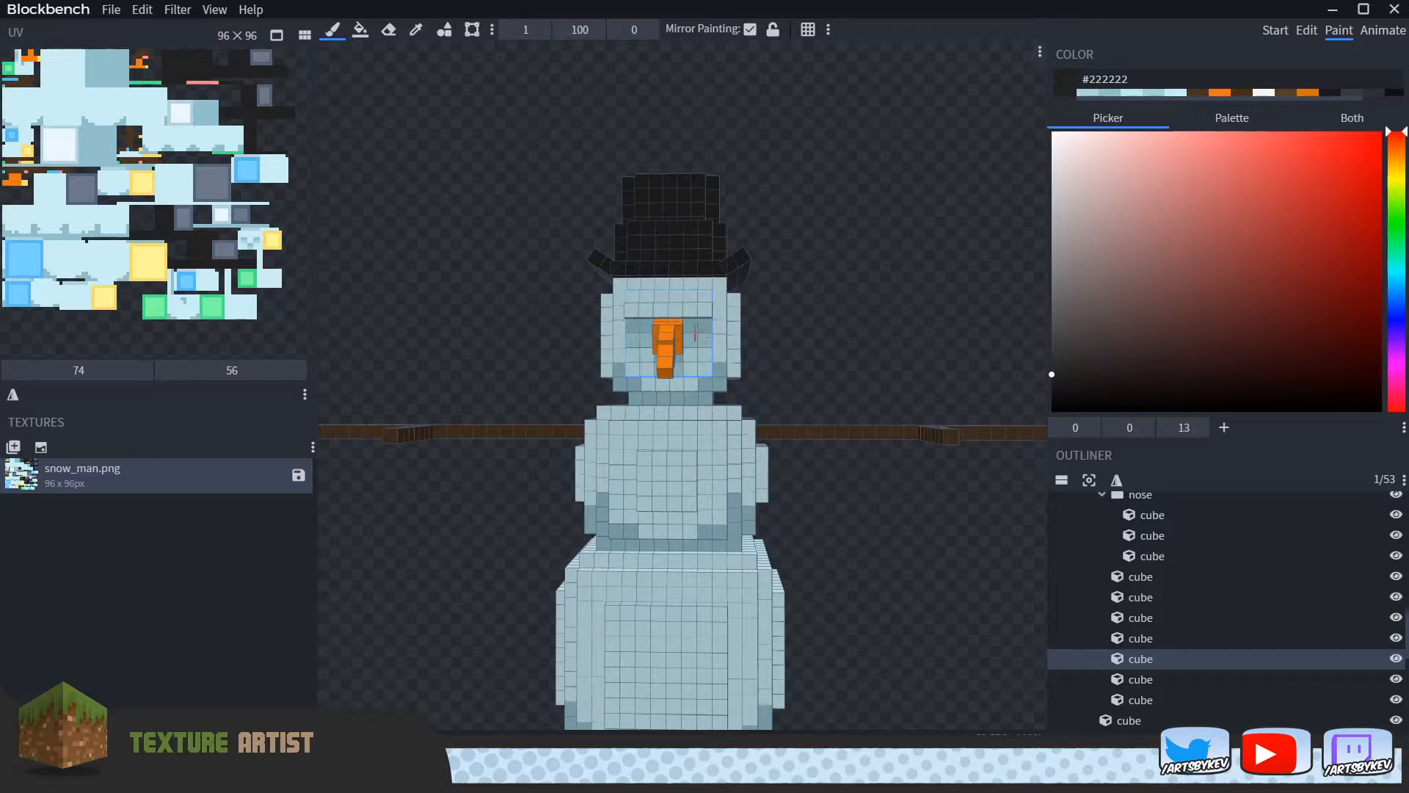
left_click_drag(900, 343, 793, 327)
Step: Try yellow #d2ca12 as an accent color on the face
scroll(944, 318, "up", 5)
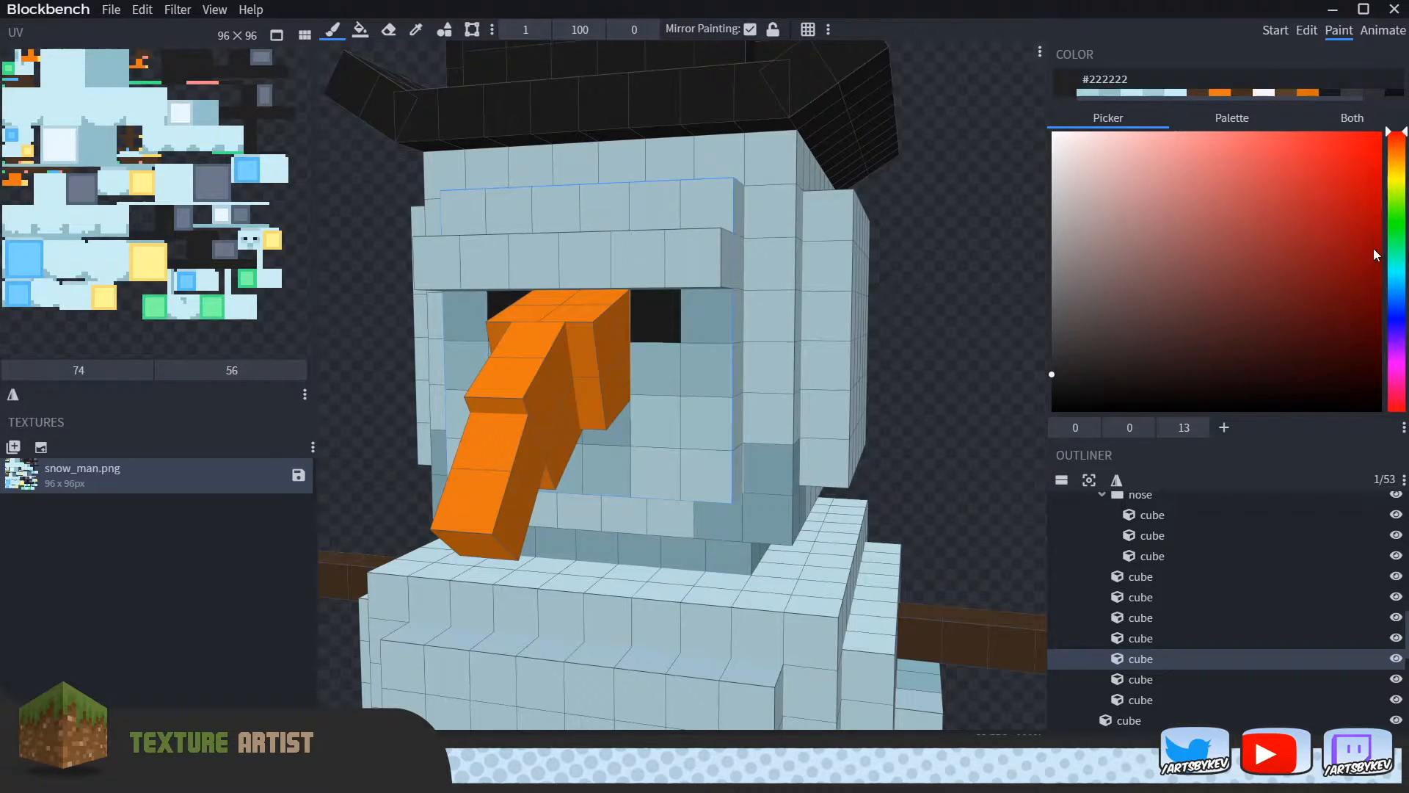
left_click_drag(1394, 174, 1394, 185)
left_click(1353, 180)
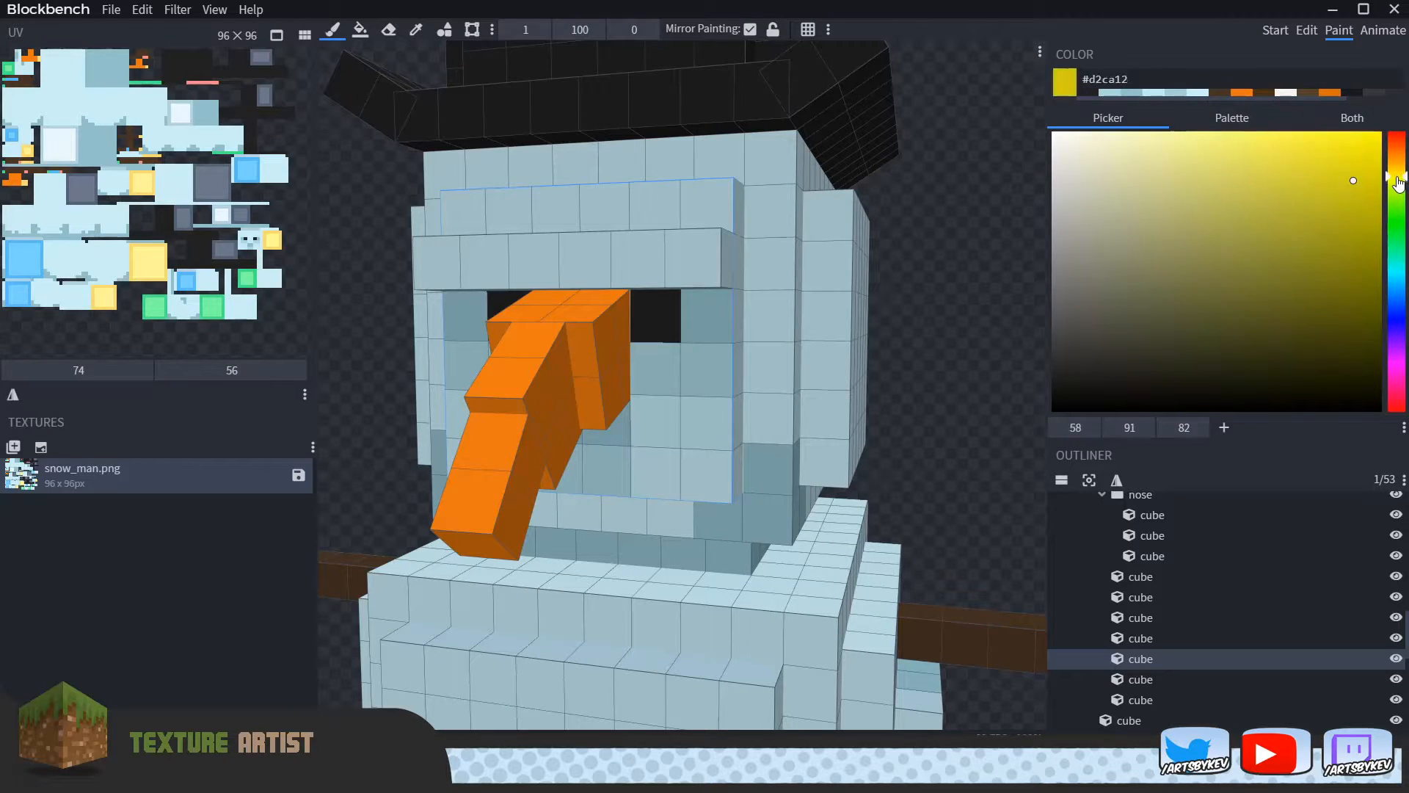
scroll(882, 324, "down", 4)
mouse_move(890, 411)
left_mouse_down()
mouse_move(915, 406)
mouse_move(884, 402)
left_mouse_up()
scroll(915, 406, "down", 2)
right_click_drag(884, 403, 866, 351)
key("ctrl+z")
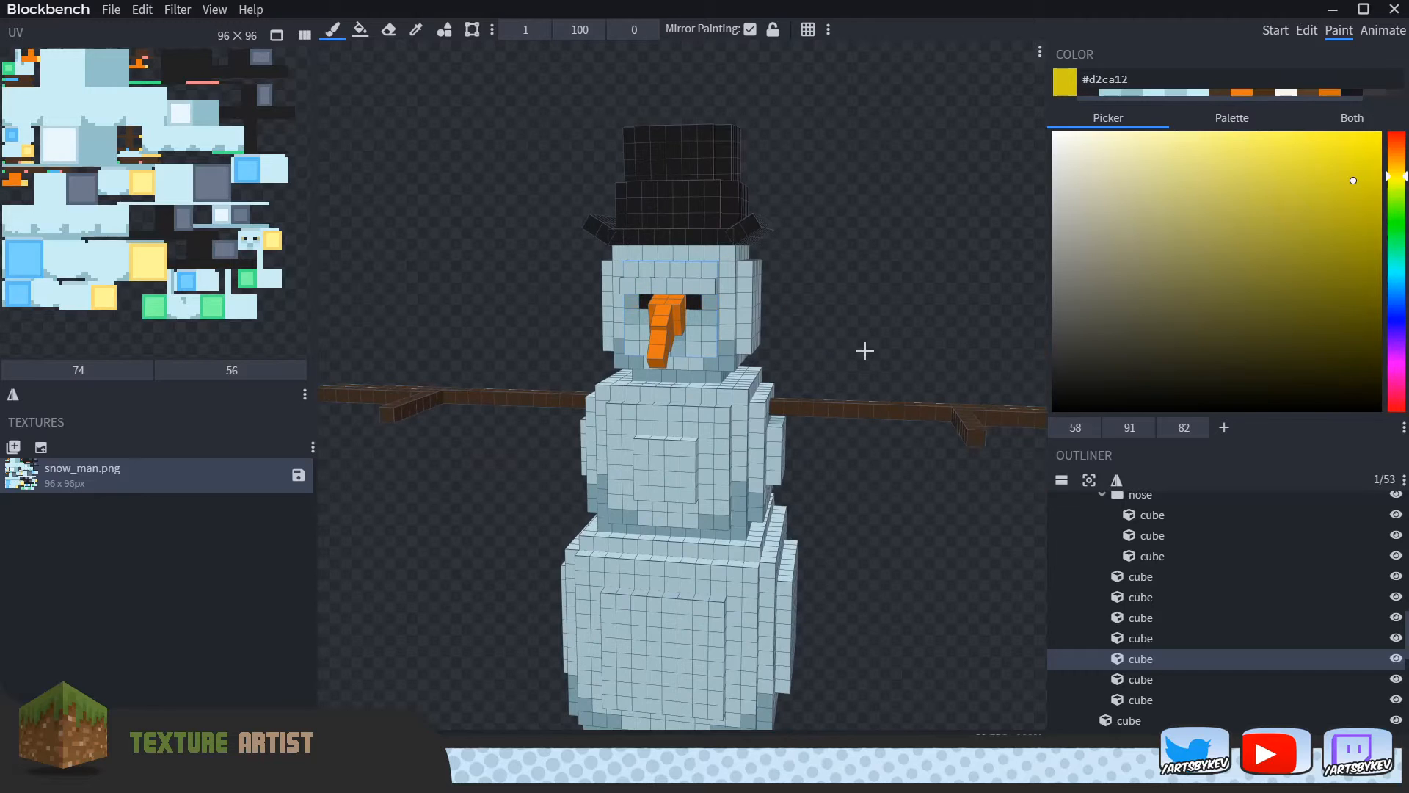
Step: Sample #93c1ca beside the eye, darken it to #6ea6b1, and paint the squares at the eyes' outer corners
scroll(880, 308, "up", 6)
right_click_drag(907, 272, 900, 330)
scroll(900, 331, "up", 6)
left_click(749, 277, "alt")
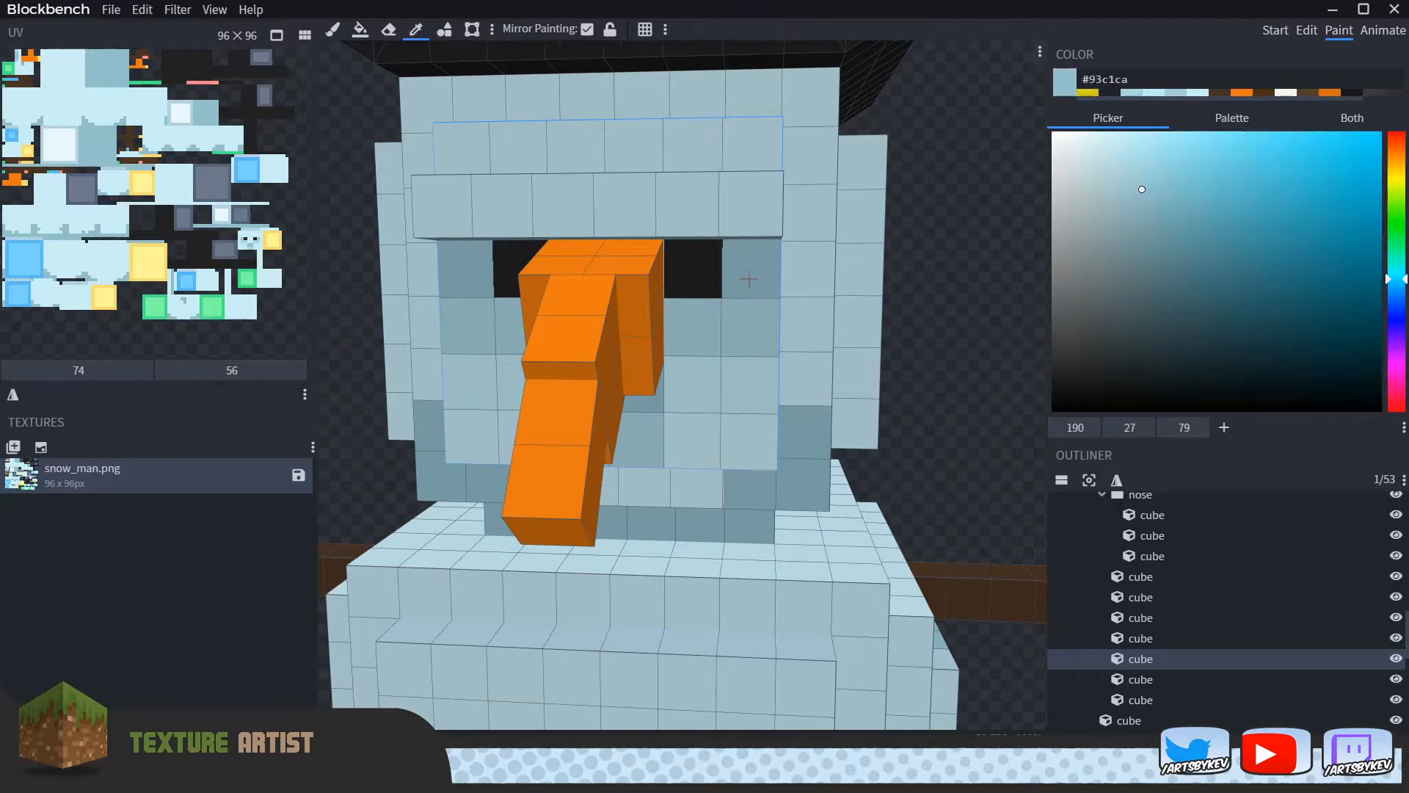
left_click(1171, 212)
left_click(755, 271)
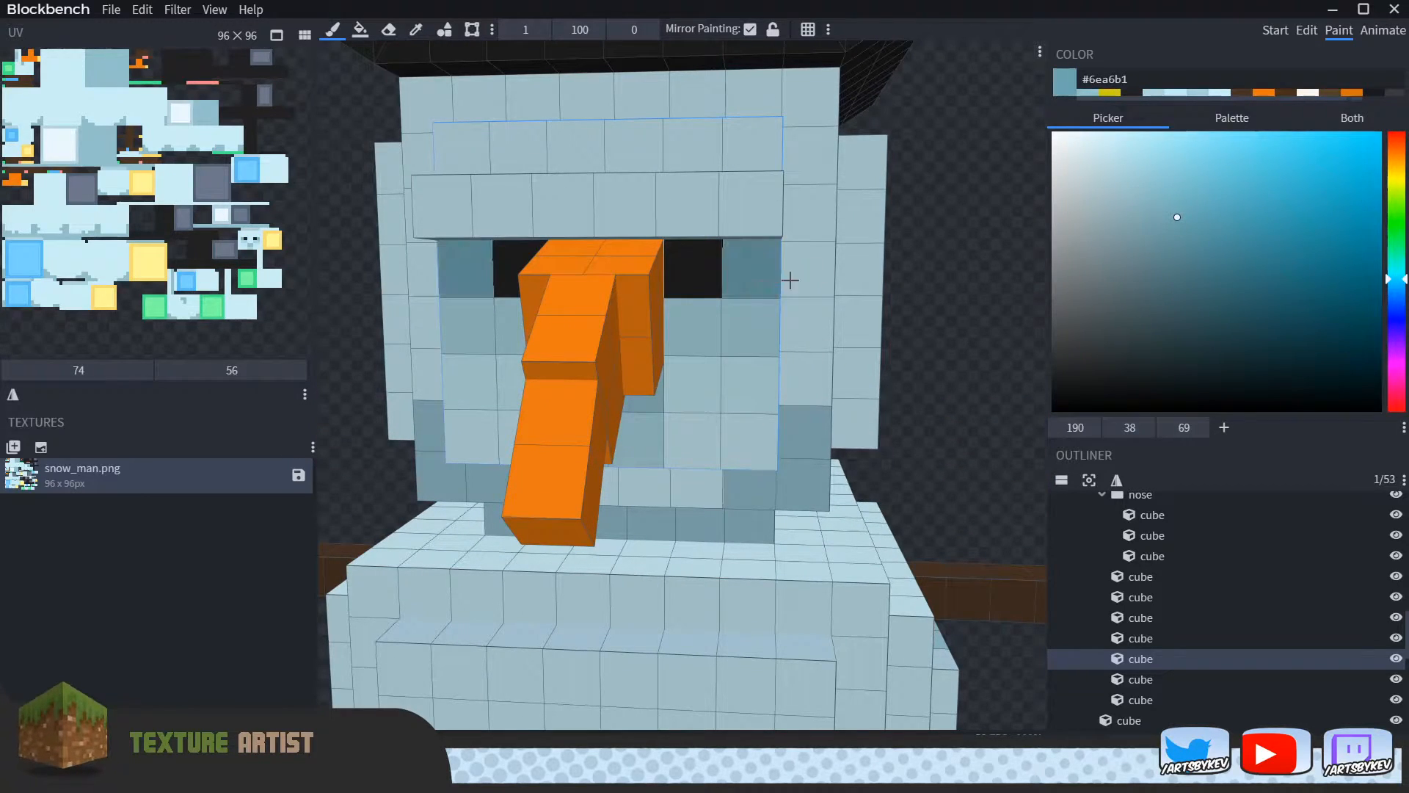
Step: Examine the darkened eye corners on the whole snowman from the front and at an angle
scroll(818, 276, "down", 8)
left_click_drag(884, 336, 903, 349)
right_click_drag(903, 349, 915, 343)
scroll(915, 343, "down", 2)
scroll(915, 342, "down", 3)
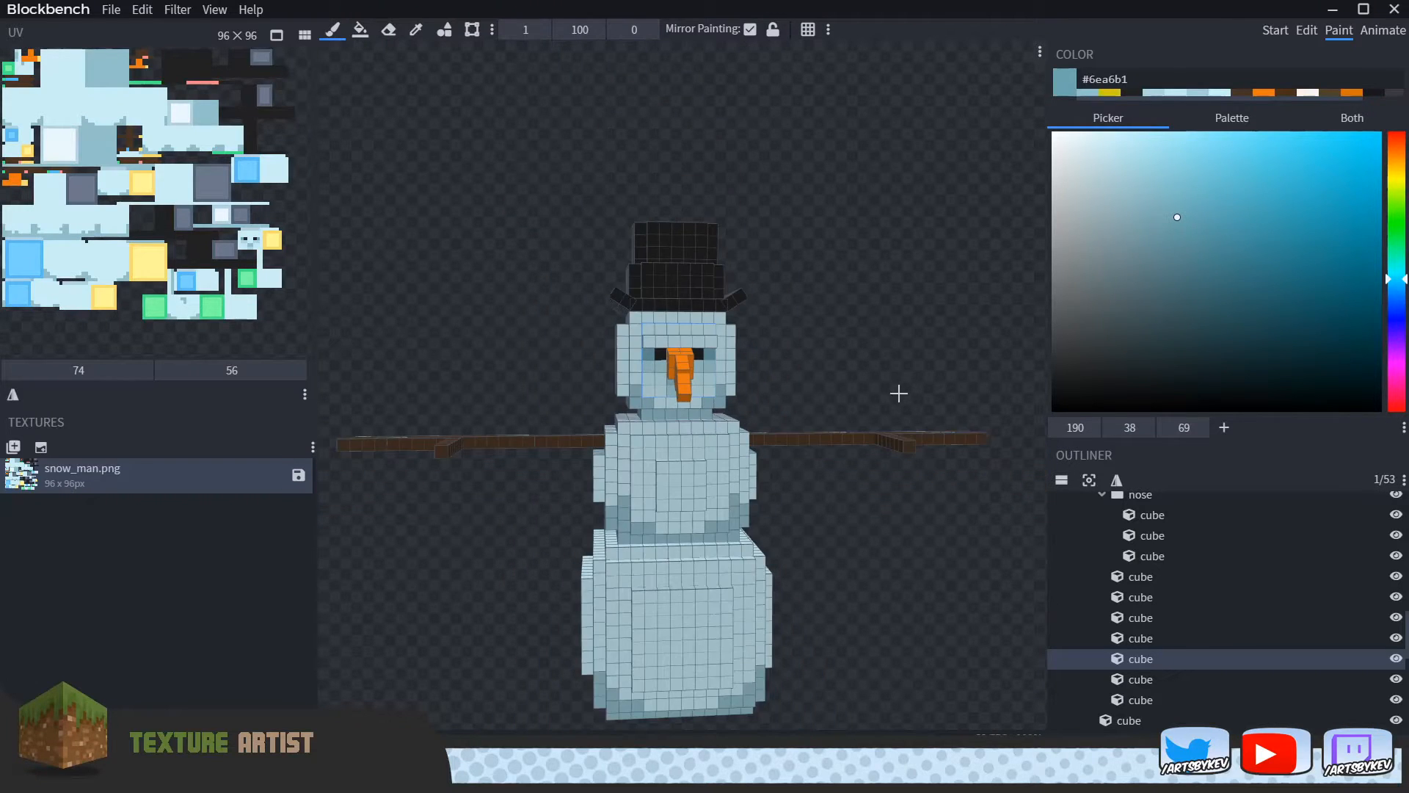
right_click_drag(899, 393, 919, 327)
mouse_move(919, 327)
left_mouse_down()
mouse_move(878, 337)
mouse_move(949, 330)
mouse_move(859, 343)
mouse_move(932, 333)
mouse_move(868, 341)
mouse_move(894, 335)
left_mouse_up()
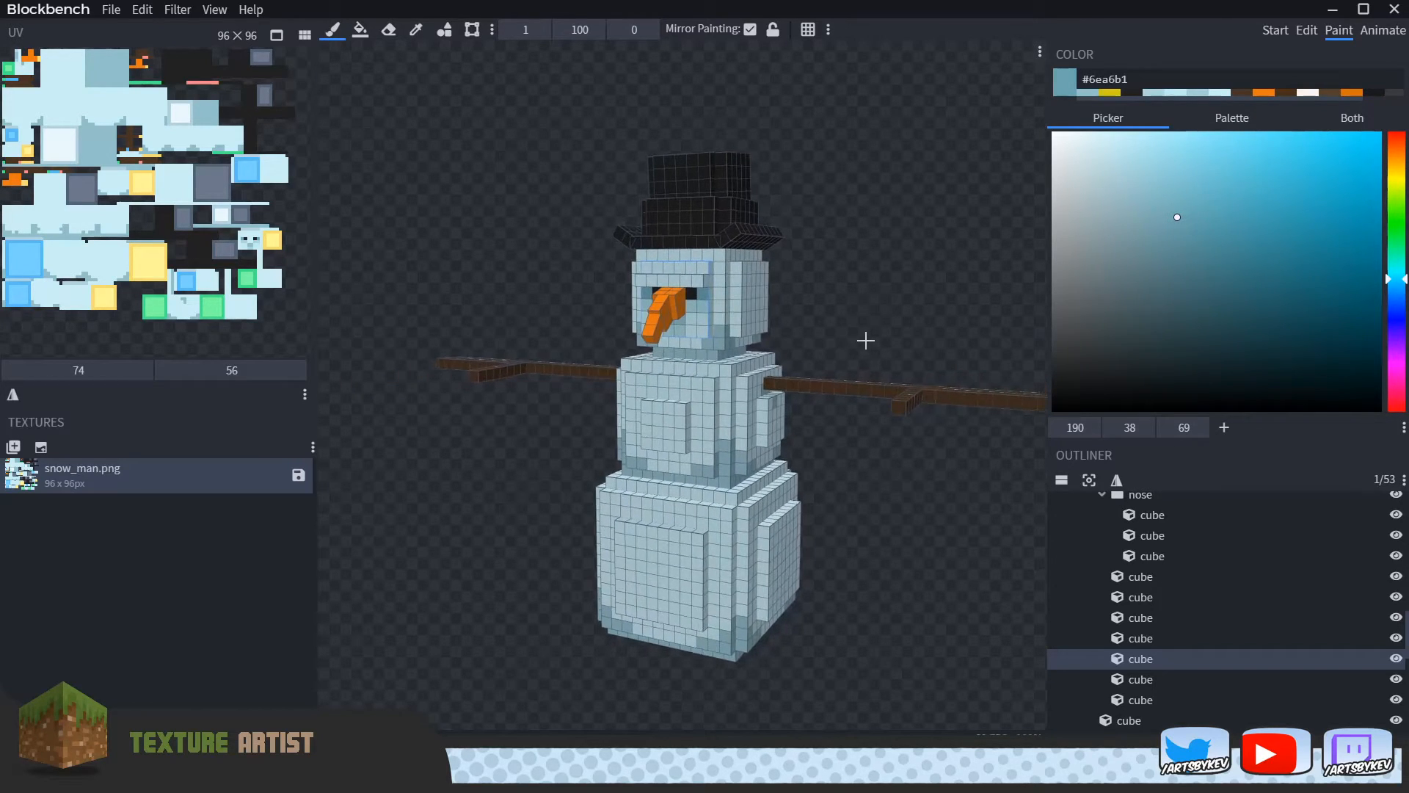
Step: Sample #222222 from the eye, turn off mirror painting, and dot separate mouth squares across the lower face
scroll(870, 338, "up", 5)
scroll(867, 345, "up", 5)
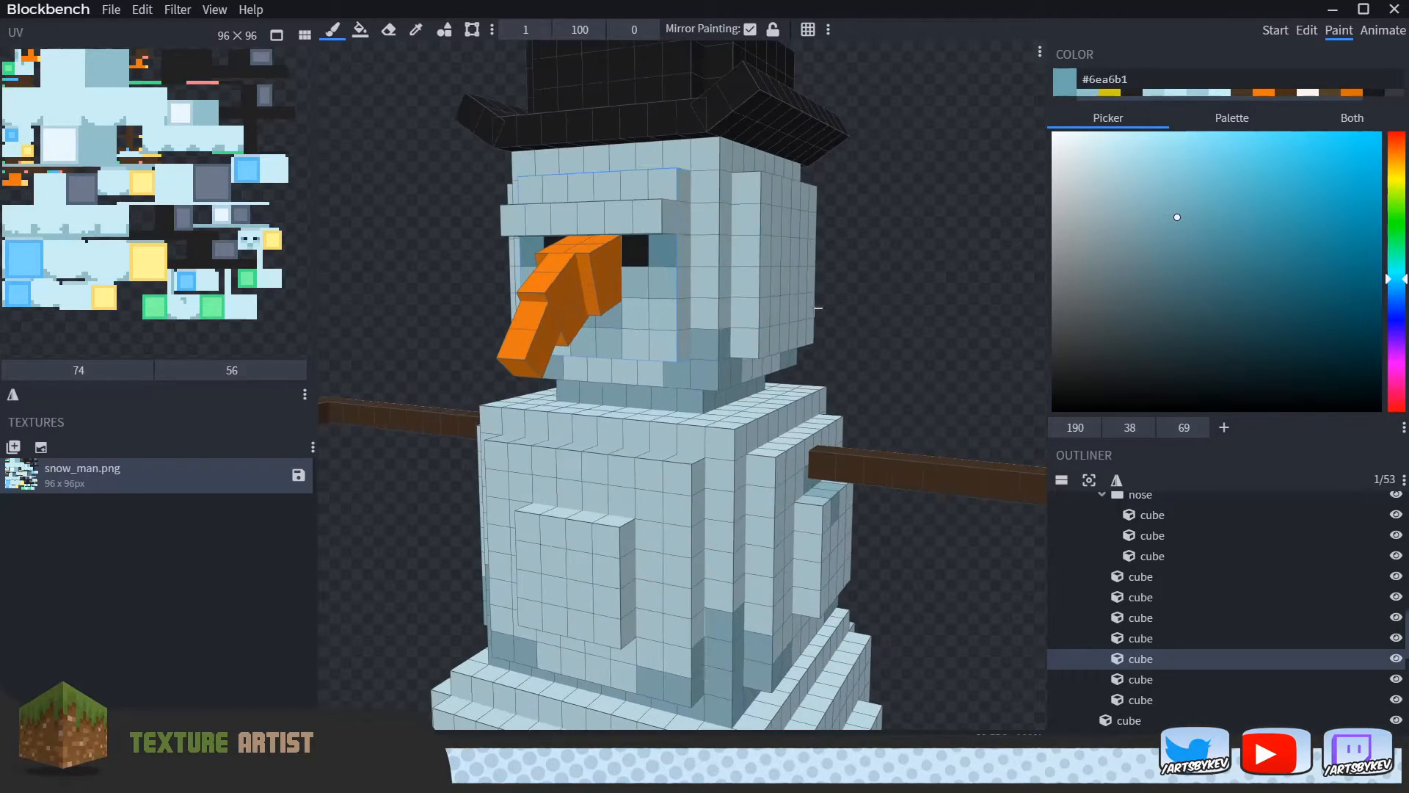
left_click(636, 249, "alt")
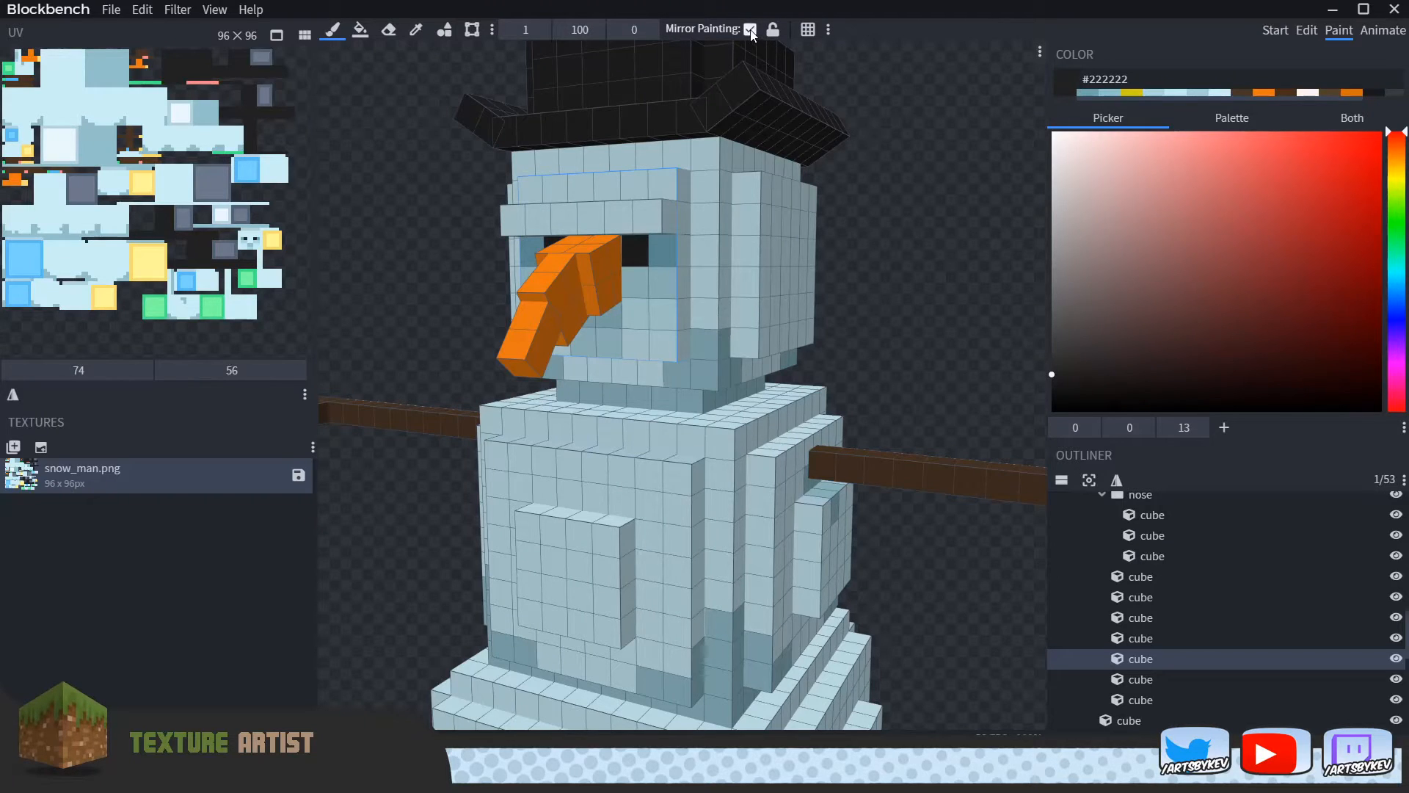
scroll(620, 311, "up", 4)
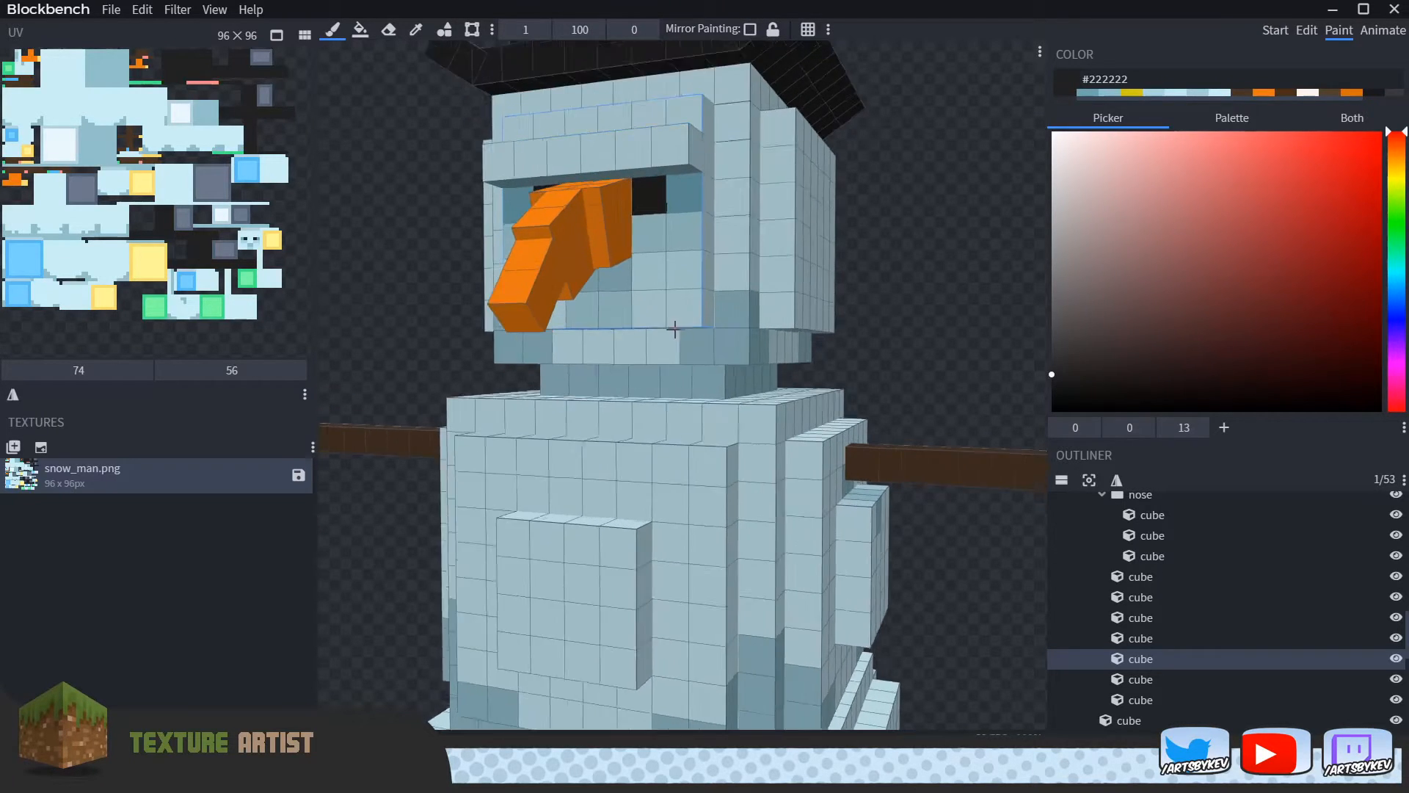
scroll(718, 300, "down", 3)
left_click_drag(923, 302, 843, 327)
scroll(950, 286, "down", 3)
scroll(925, 294, "down", 2)
Step: Sample #aad7e0 from the face, turn mirror painting back on, and shade the head's front corners beside the brow
scroll(906, 333, "up", 6)
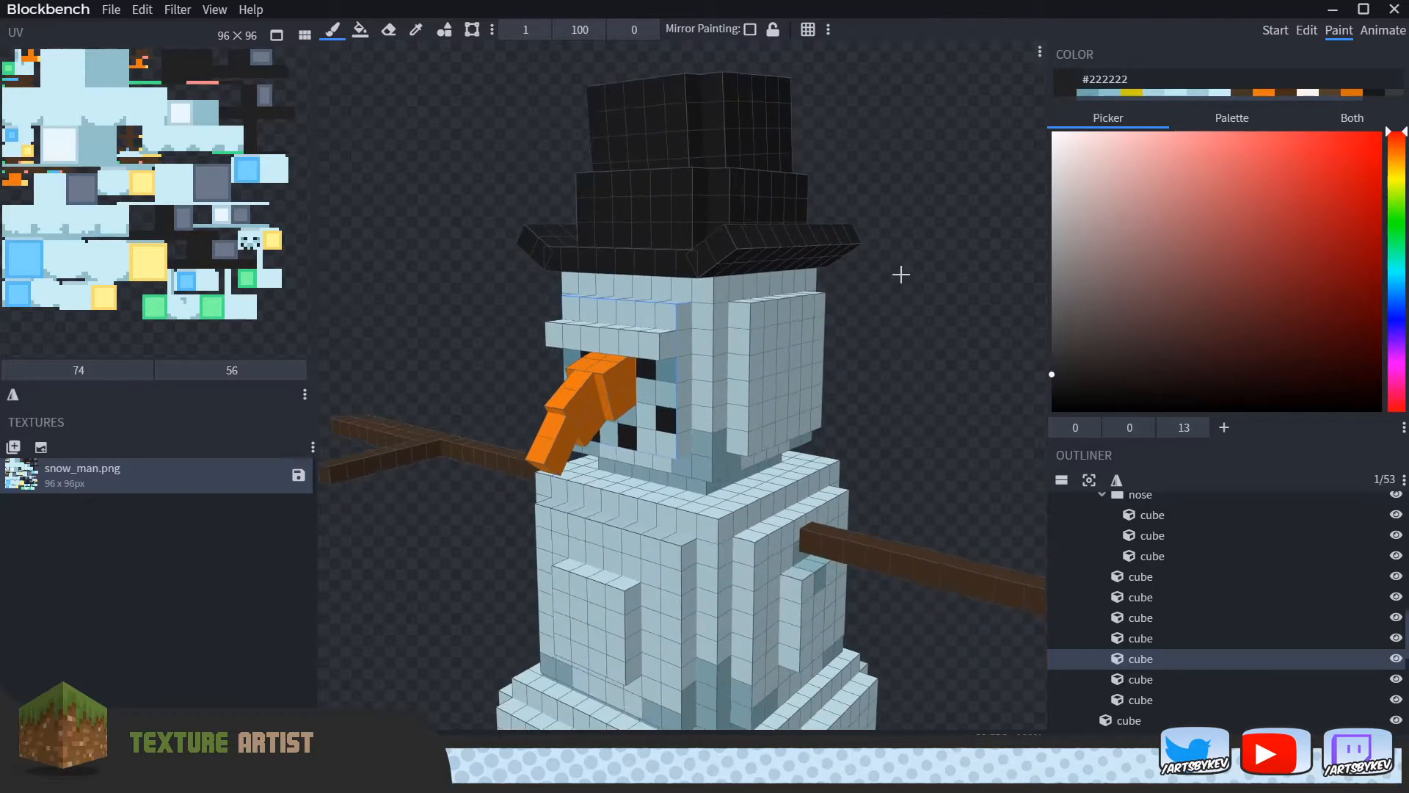
scroll(698, 388, "up", 1)
left_click(653, 397, "alt")
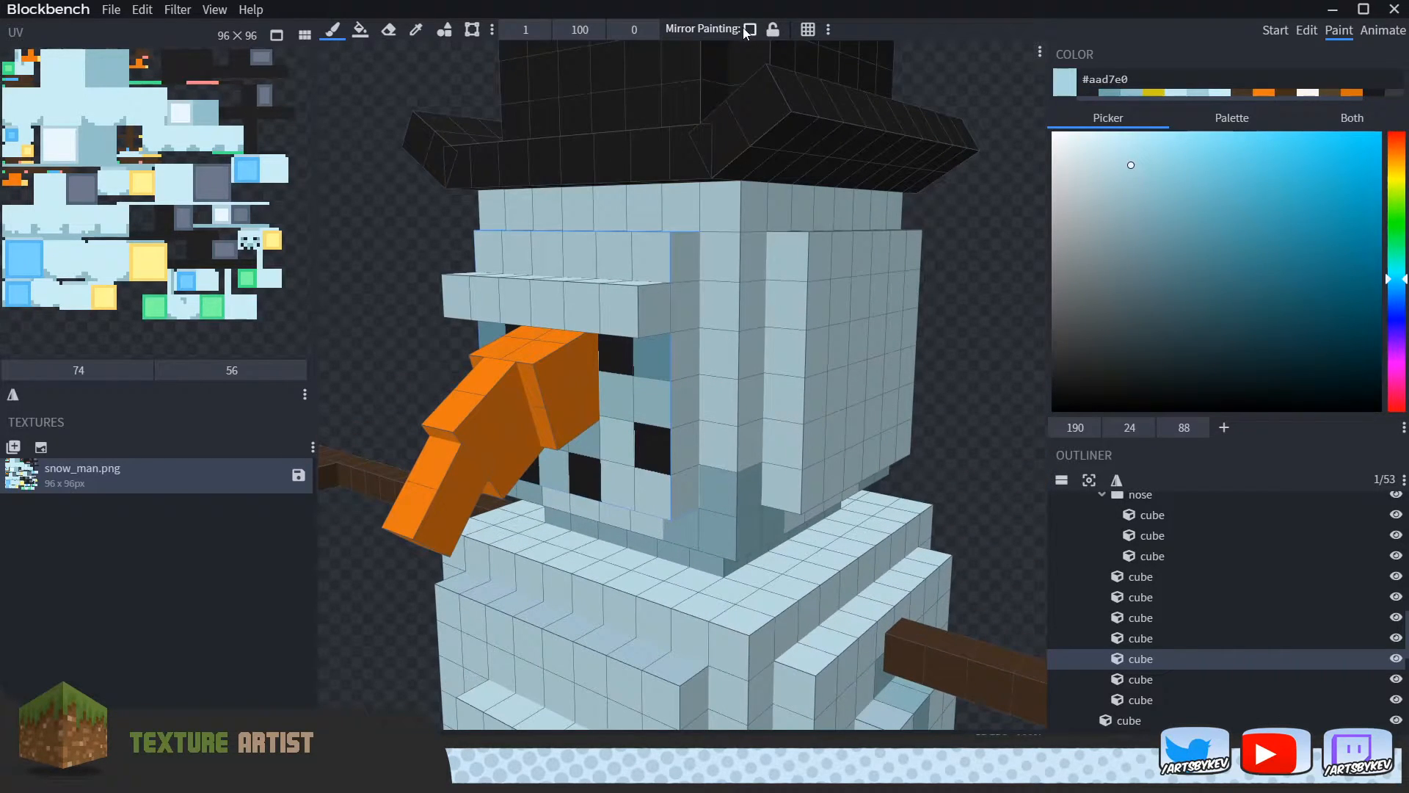
scroll(504, 305, "down", 5)
left_click_drag(504, 306, 623, 301)
scroll(708, 346, "up", 3)
left_click(693, 334)
Step: Brush #aad7e0 shading onto both ends of the forehead above the brow
scroll(697, 337, "down", 2)
mouse_move(975, 340)
left_mouse_down()
mouse_move(829, 339)
mouse_move(1063, 356)
left_mouse_up()
scroll(911, 345, "down", 3)
left_click_drag(910, 340, 881, 350)
right_click_drag(881, 350, 890, 302)
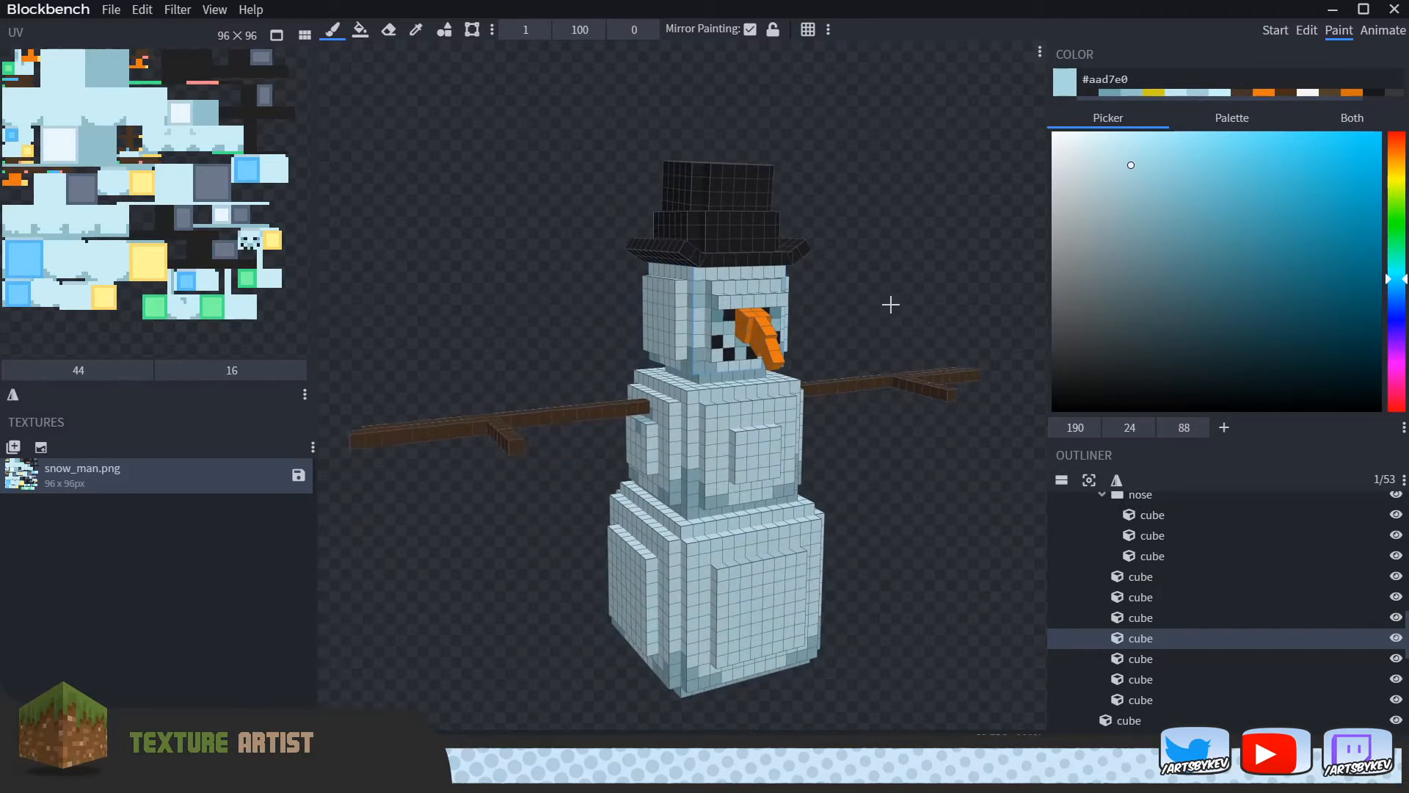
scroll(884, 290, "up", 3)
left_click(822, 233)
Step: Sample #93c1ca from the head's lower shadow and paint the head's top row beneath the hat brim
left_click_drag(936, 249, 839, 254)
scroll(837, 287, "up", 3)
key("c")
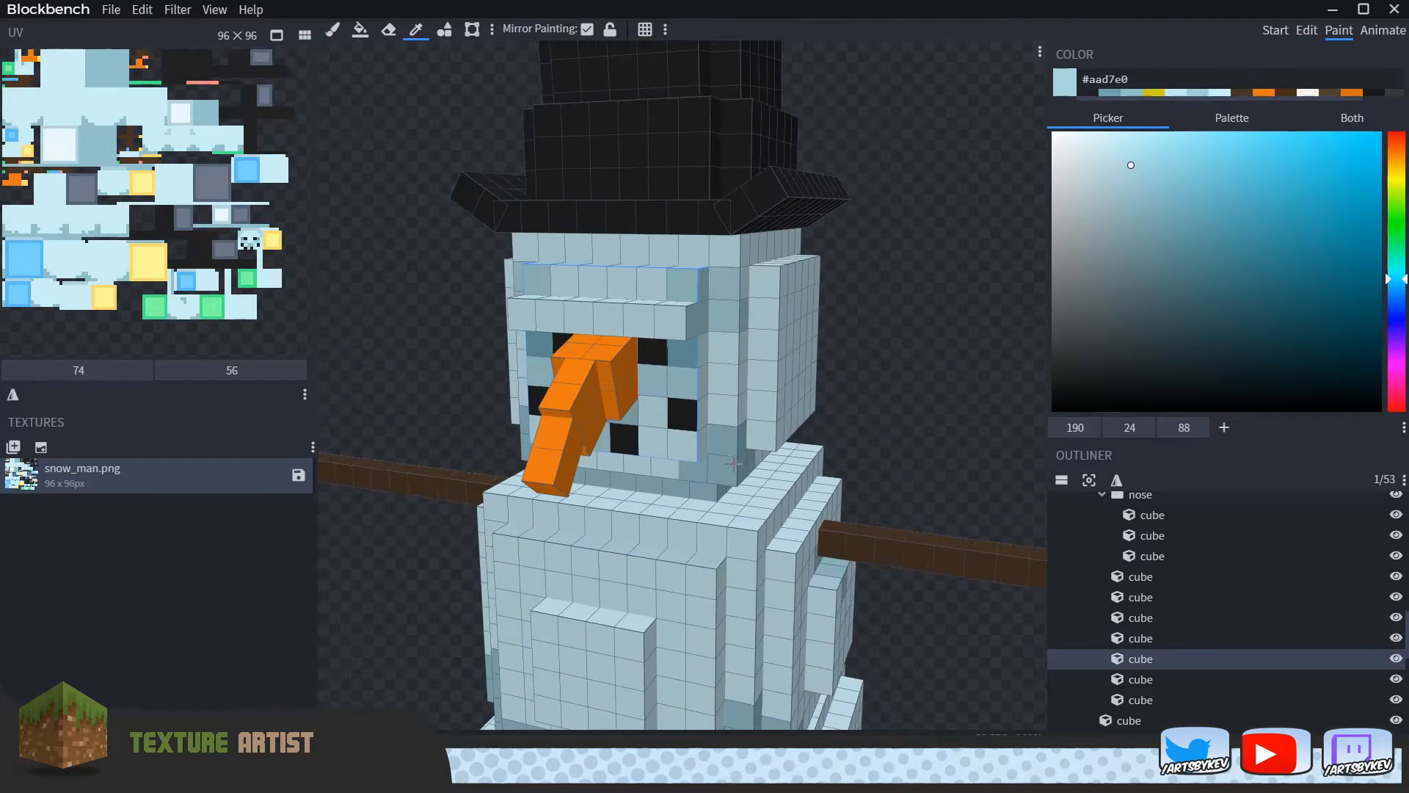
left_click(733, 240)
key("b")
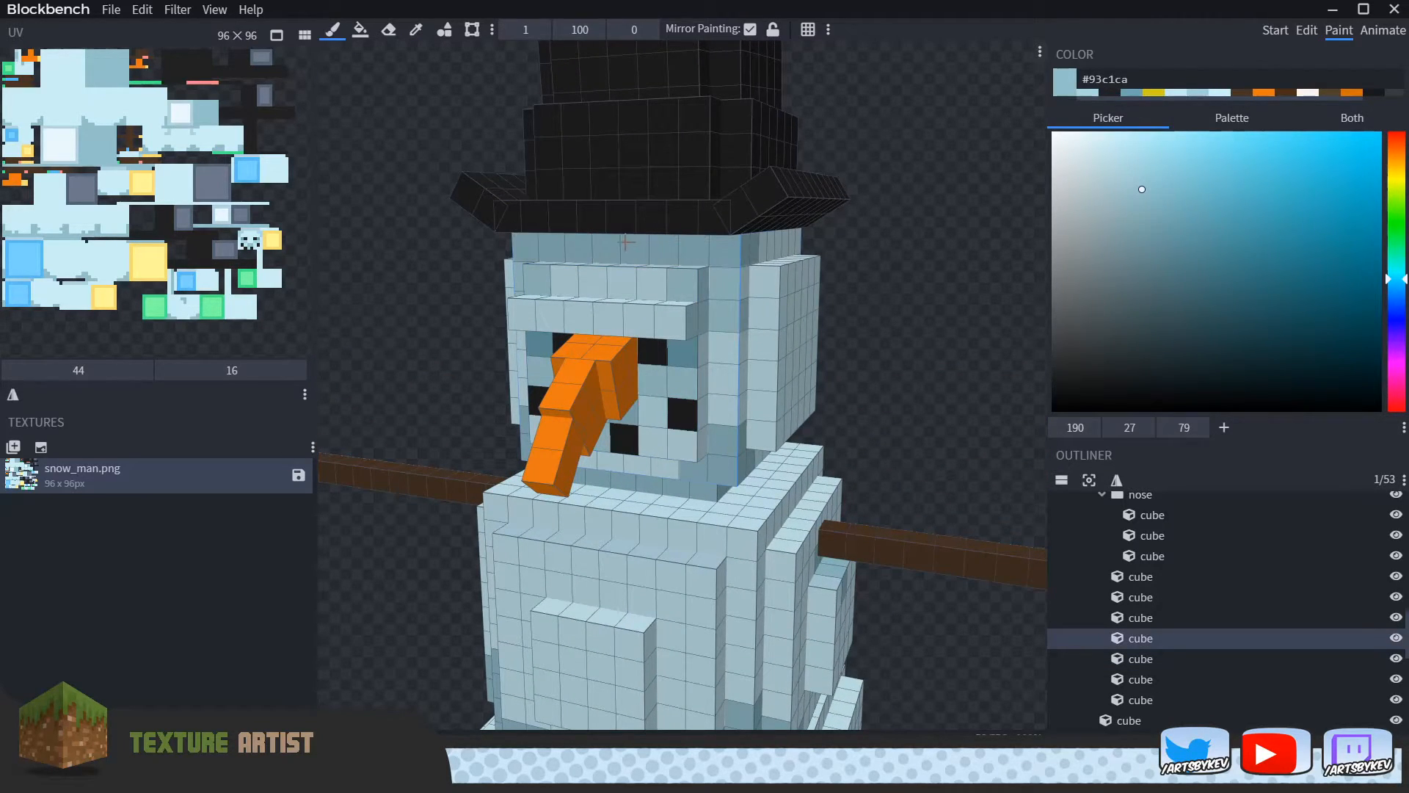
left_click_drag(880, 245, 650, 243)
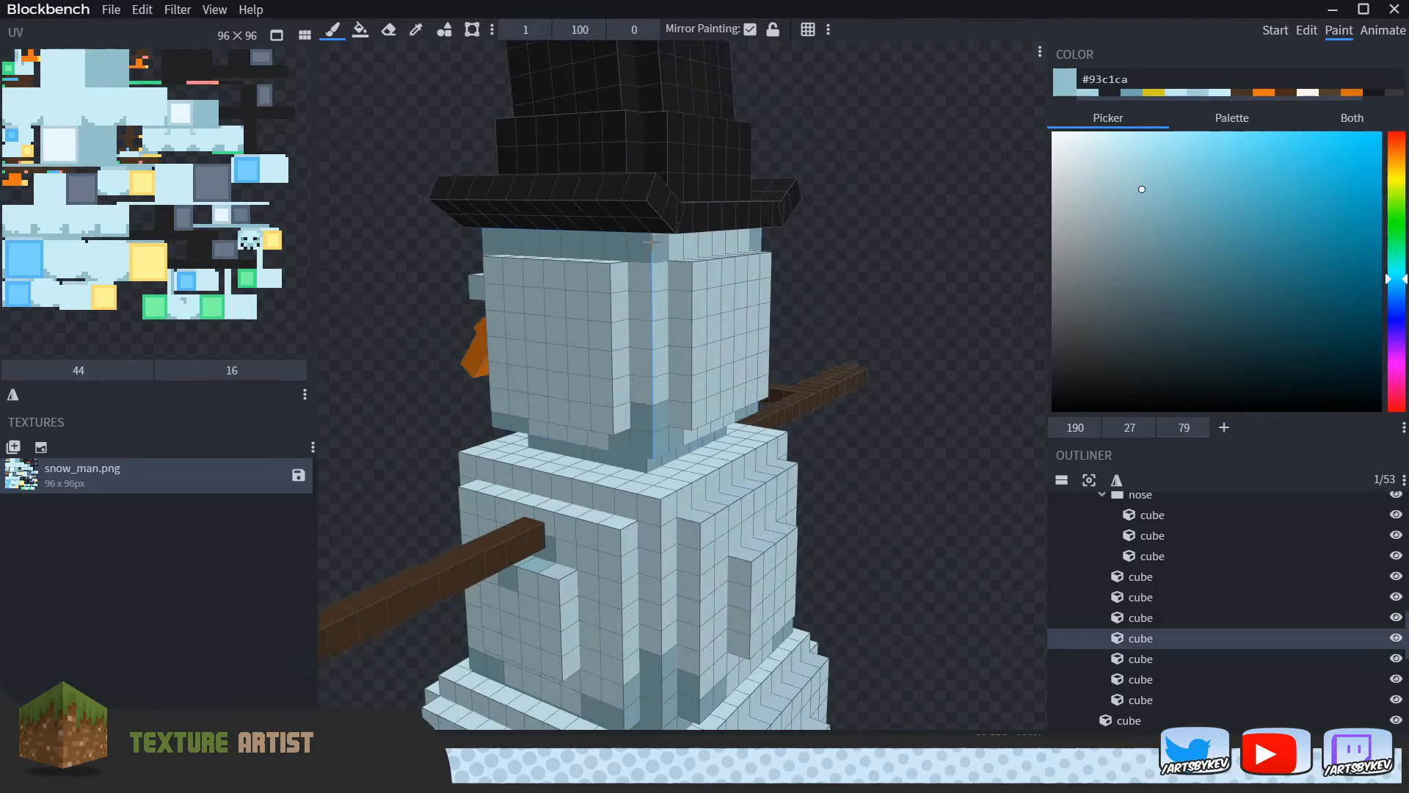
mouse_move(896, 256)
left_mouse_down()
mouse_move(690, 262)
mouse_move(944, 271)
left_mouse_up()
Step: Sample #aad7e0 and brush a second, lighter shadow row along the upper edge of the head's side panel
left_click(610, 300, "alt")
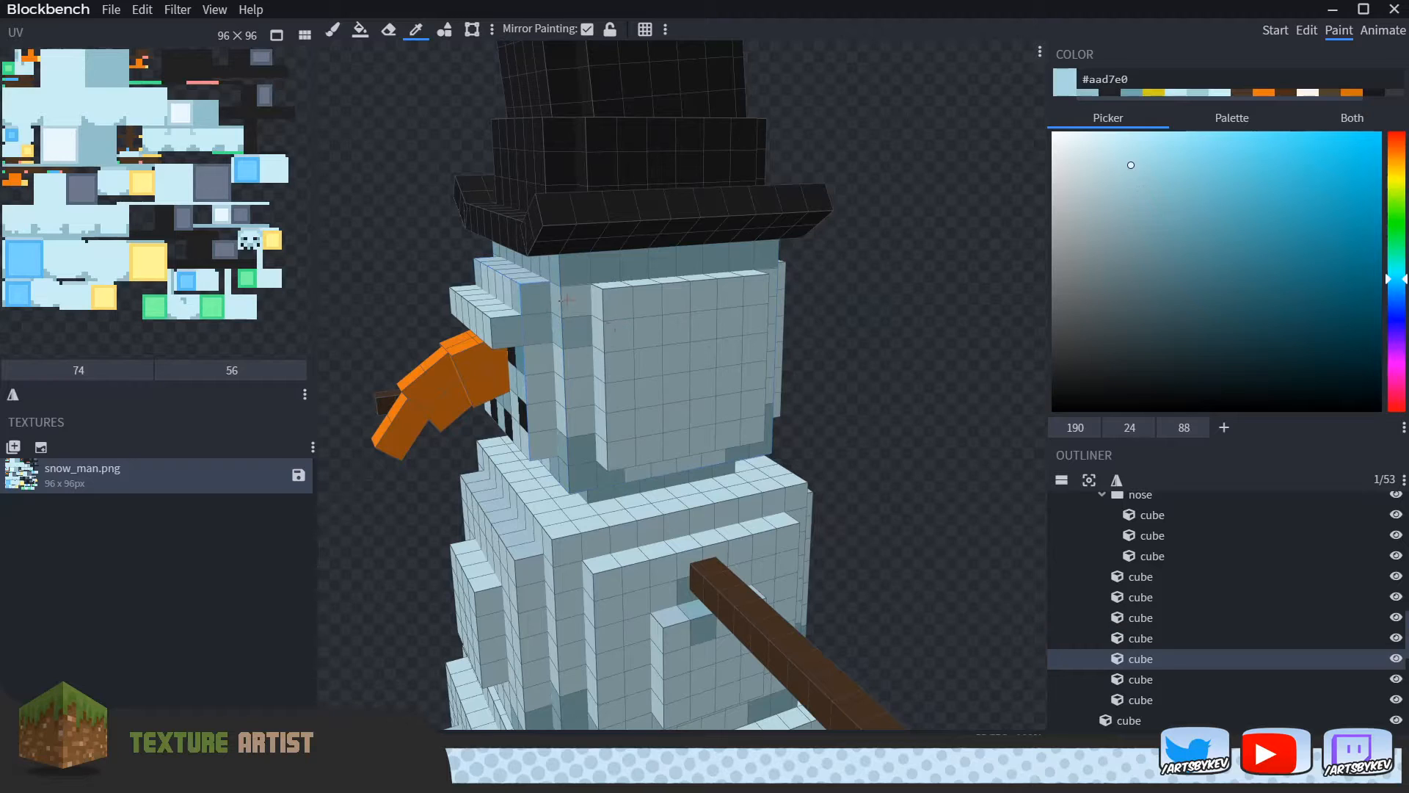
left_click(585, 296)
left_click(615, 284)
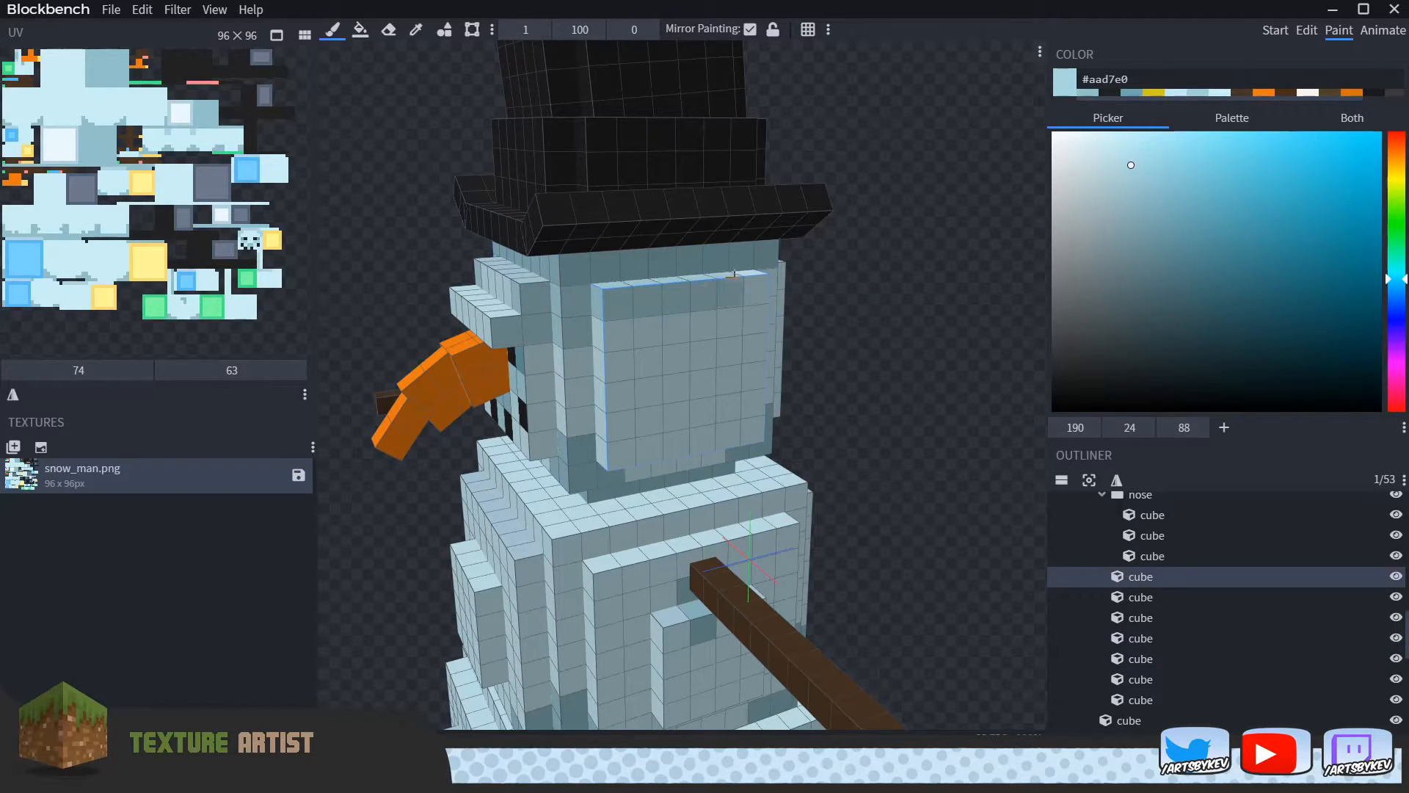
Step: Continue the shadow rows beneath the hat across the back of the head, resampling #aad7e0 for the lighter row
left_click_drag(934, 300, 636, 286)
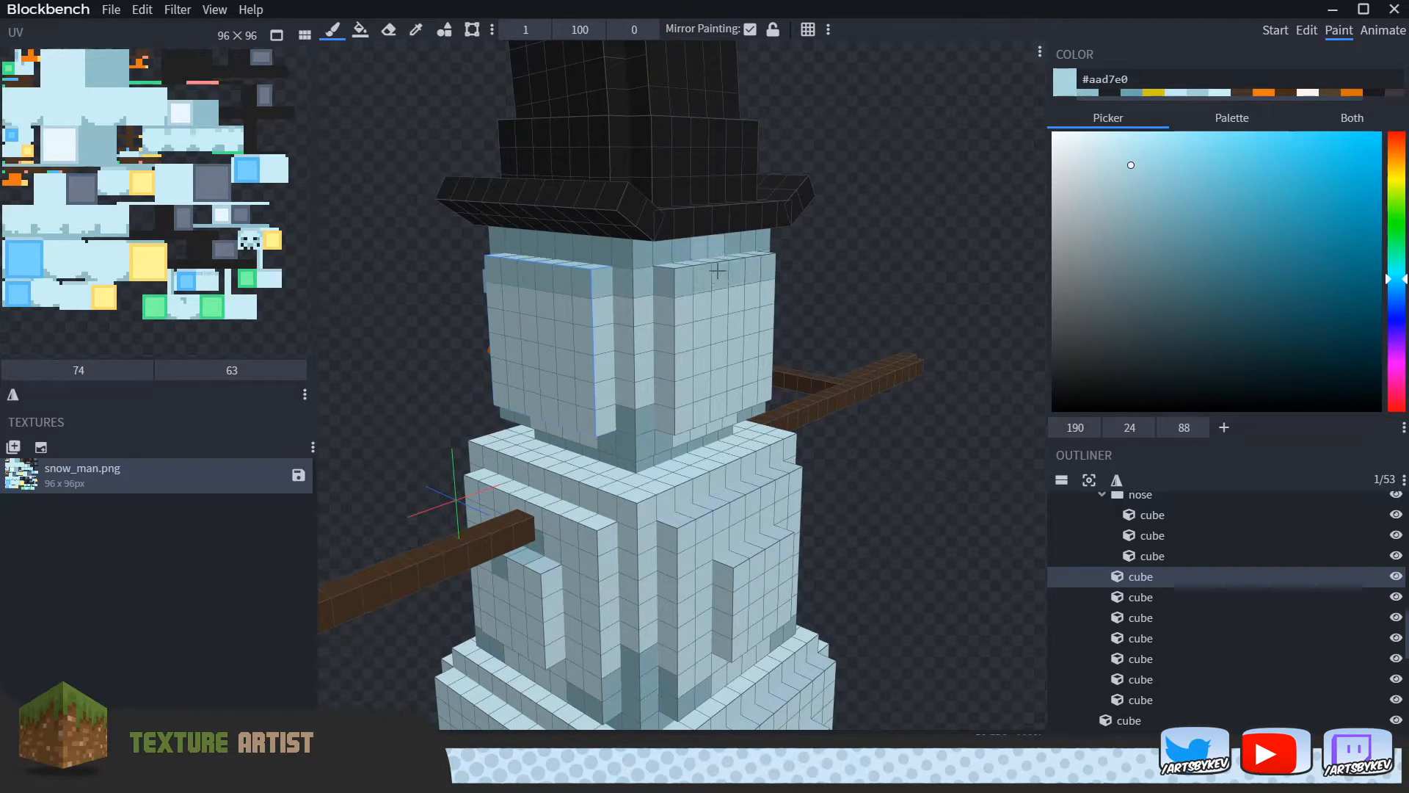
left_click(707, 246, "alt")
left_click(717, 278, "alt")
left_click_drag(887, 284, 636, 286)
left_click(725, 281)
Step: Brush an #aad7e0 shadow row across the forehead above the brow
scroll(985, 425, "down", 5)
left_click_drag(985, 425, 795, 393)
right_click_drag(870, 384, 859, 326)
scroll(728, 258, "up", 4)
left_click_drag(735, 239, 676, 242)
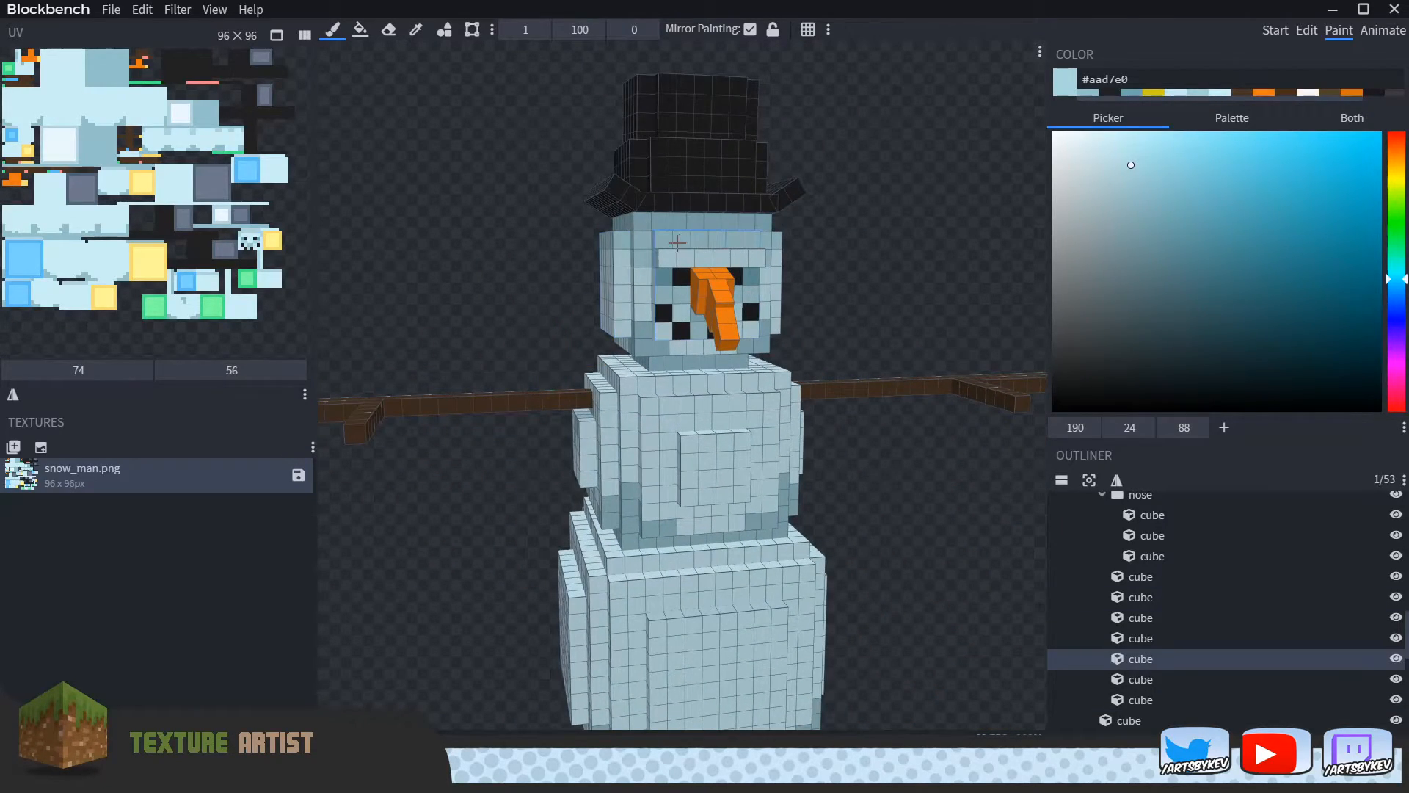
Step: Switch to Edit mode, deselect the cube, and examine the snowman's texture without the painting grid
scroll(887, 330, "down", 5)
left_click_drag(888, 330, 838, 312)
left_click(1305, 31)
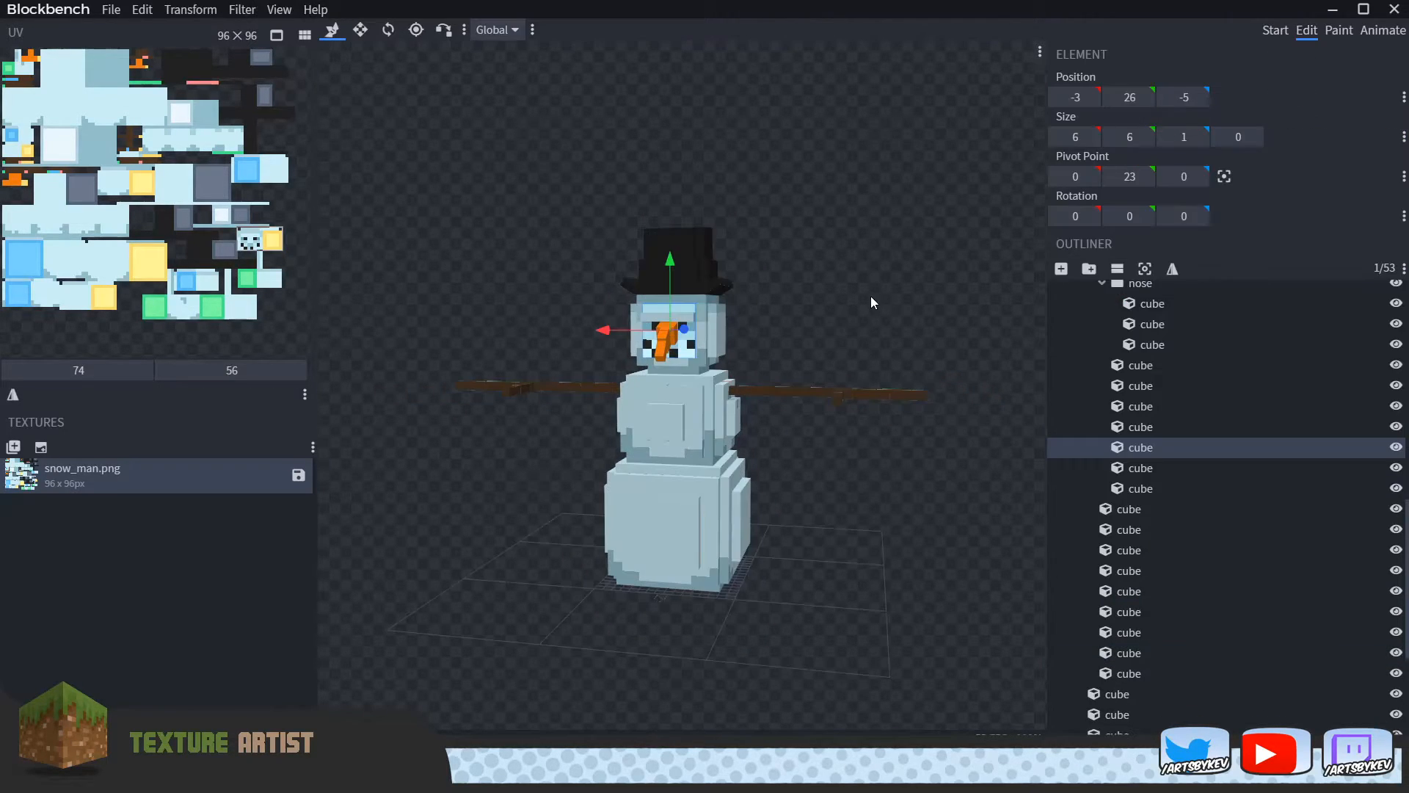
scroll(1159, 496, "down", 5)
left_click(927, 601)
left_click_drag(927, 601, 839, 589)
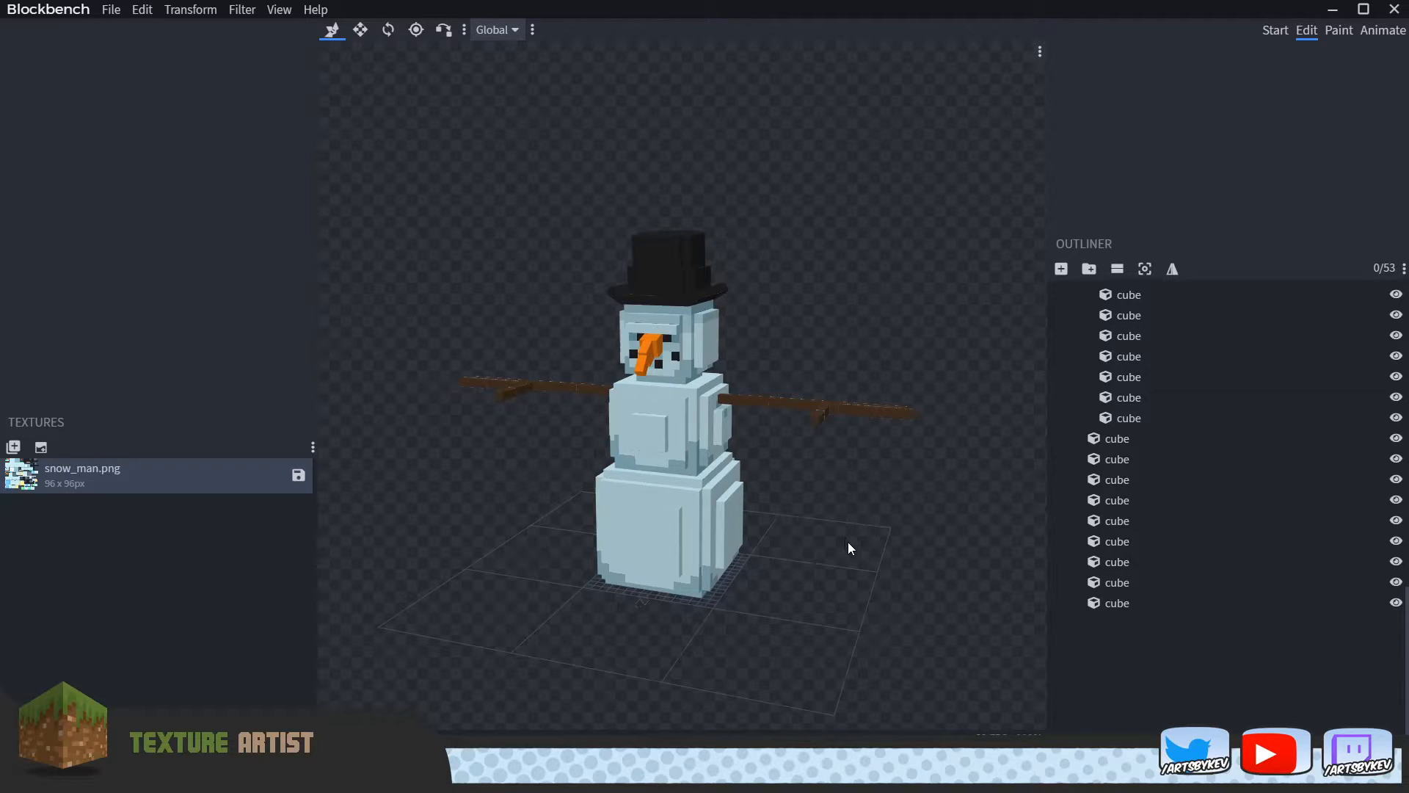
right_click_drag(836, 535, 820, 514)
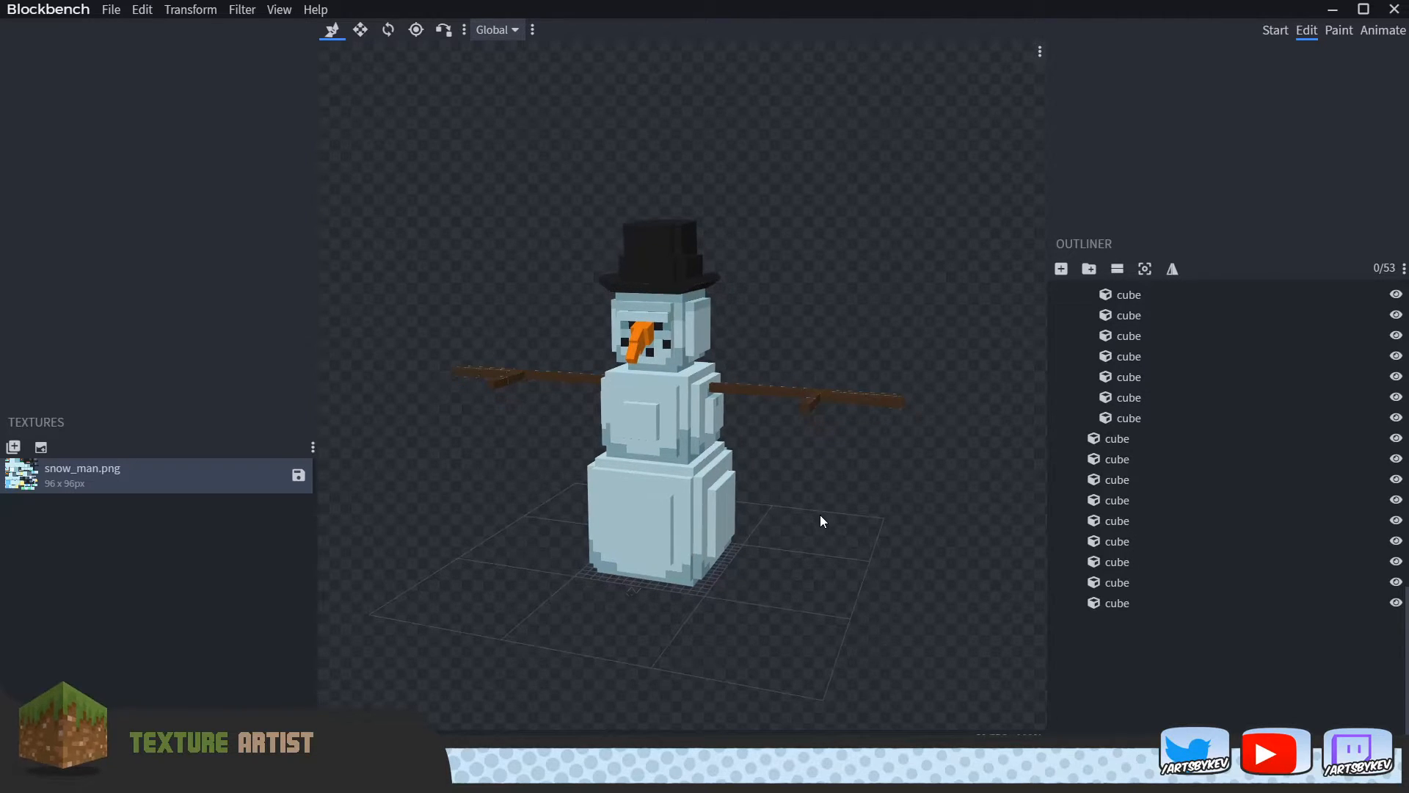
left_click_drag(820, 515, 830, 566)
scroll(848, 544, "up", 5)
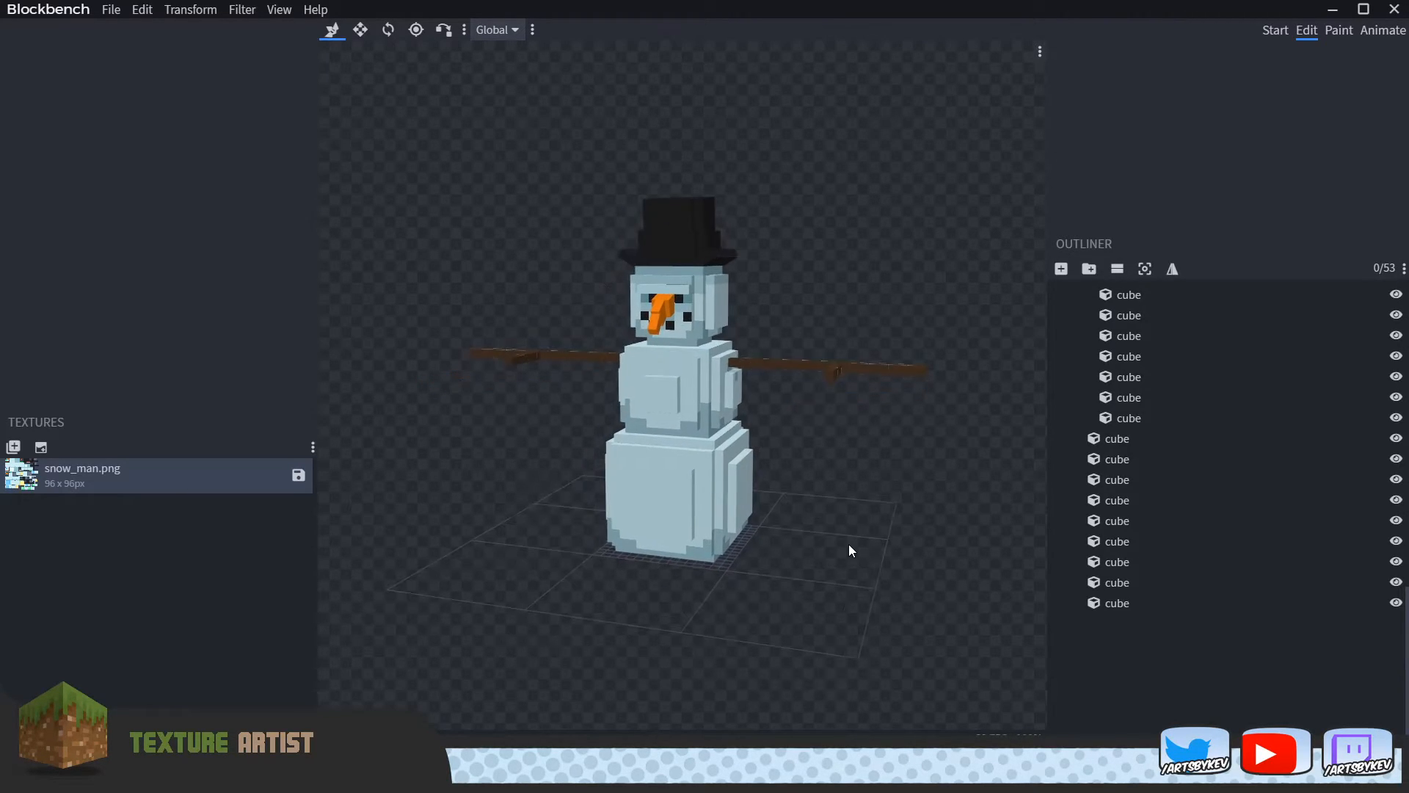
Step: Return to Paint mode and paint #e4f7fa highlight squares on the lower section's raised front panel with mirror painting off
left_click(1340, 30)
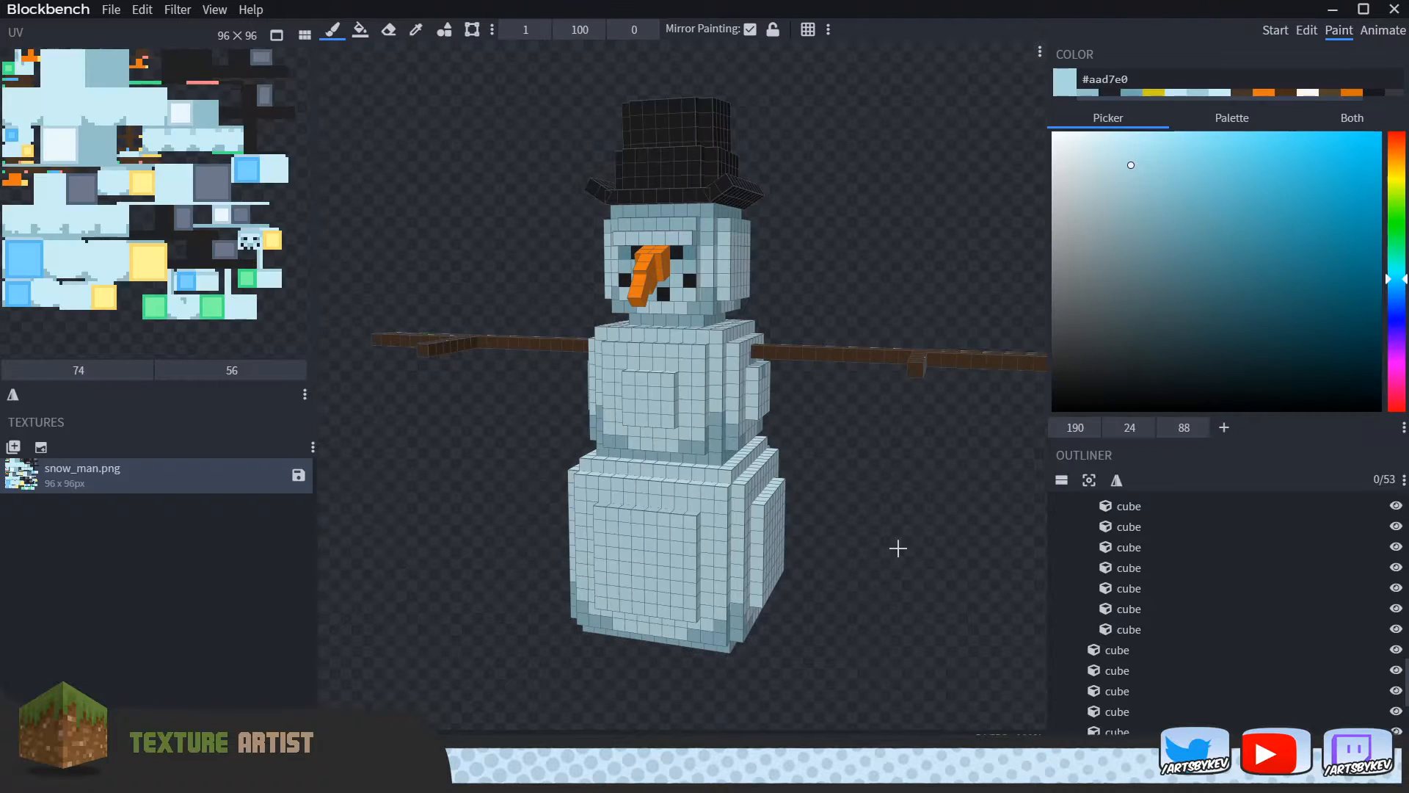
scroll(682, 352, "up", 5)
left_click(712, 439)
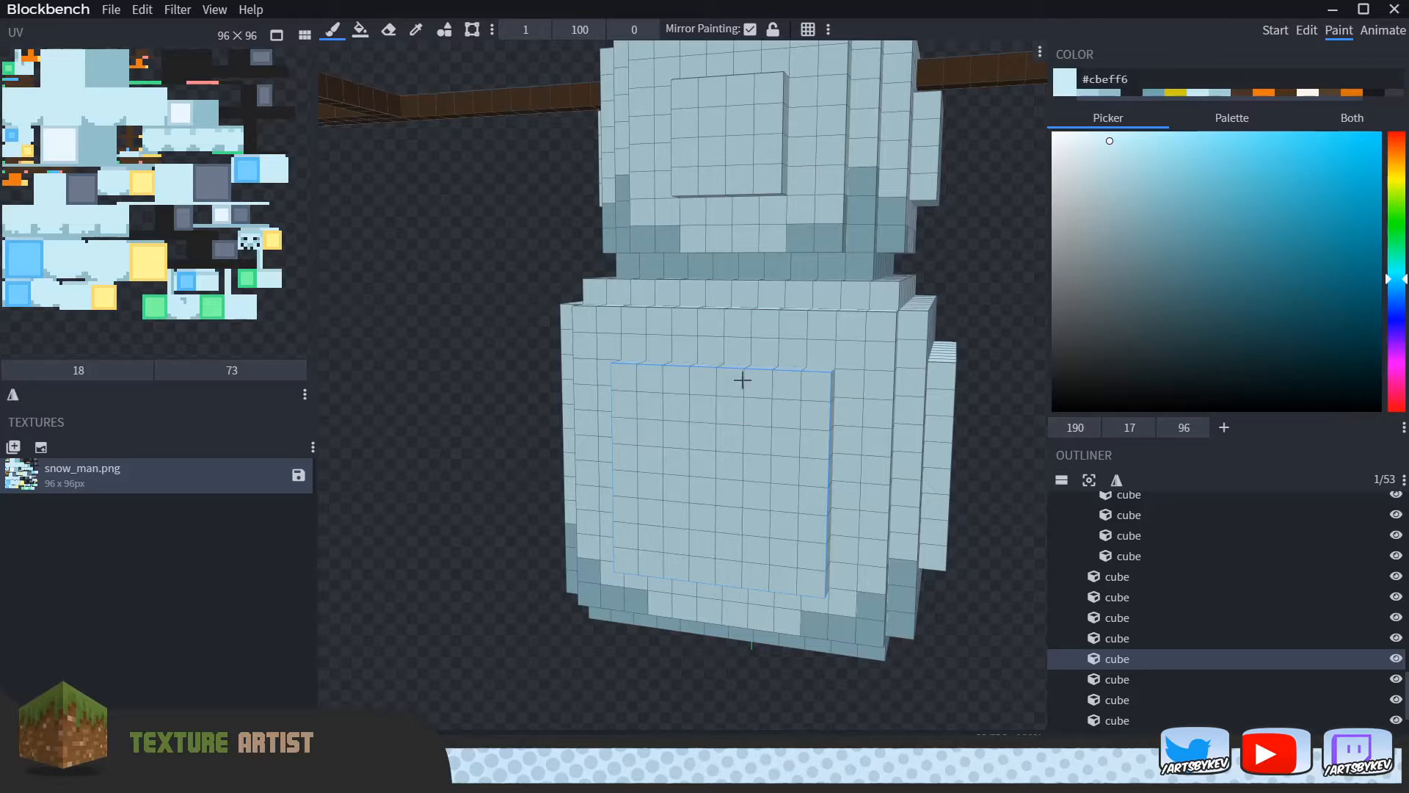
left_click(1088, 138)
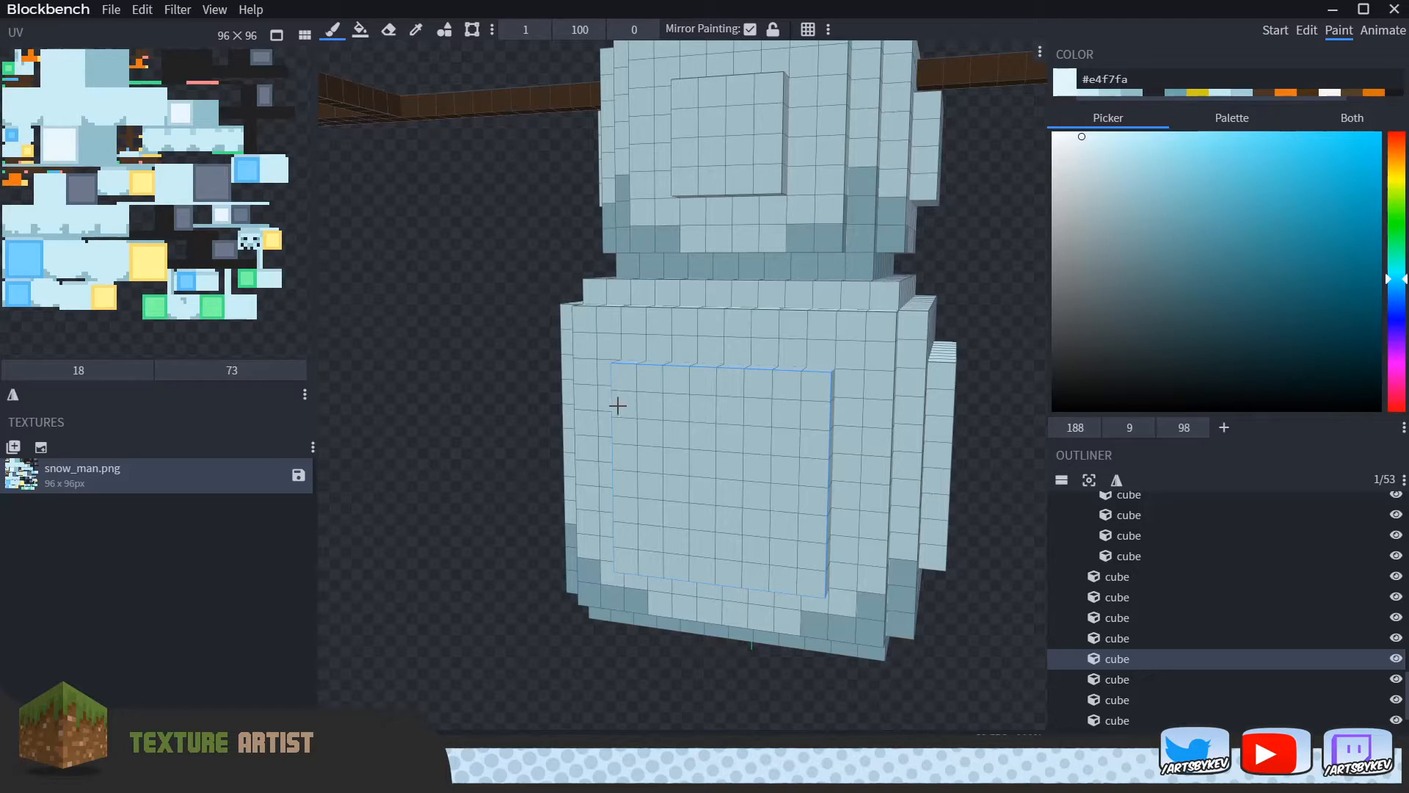
key("ctrl+z")
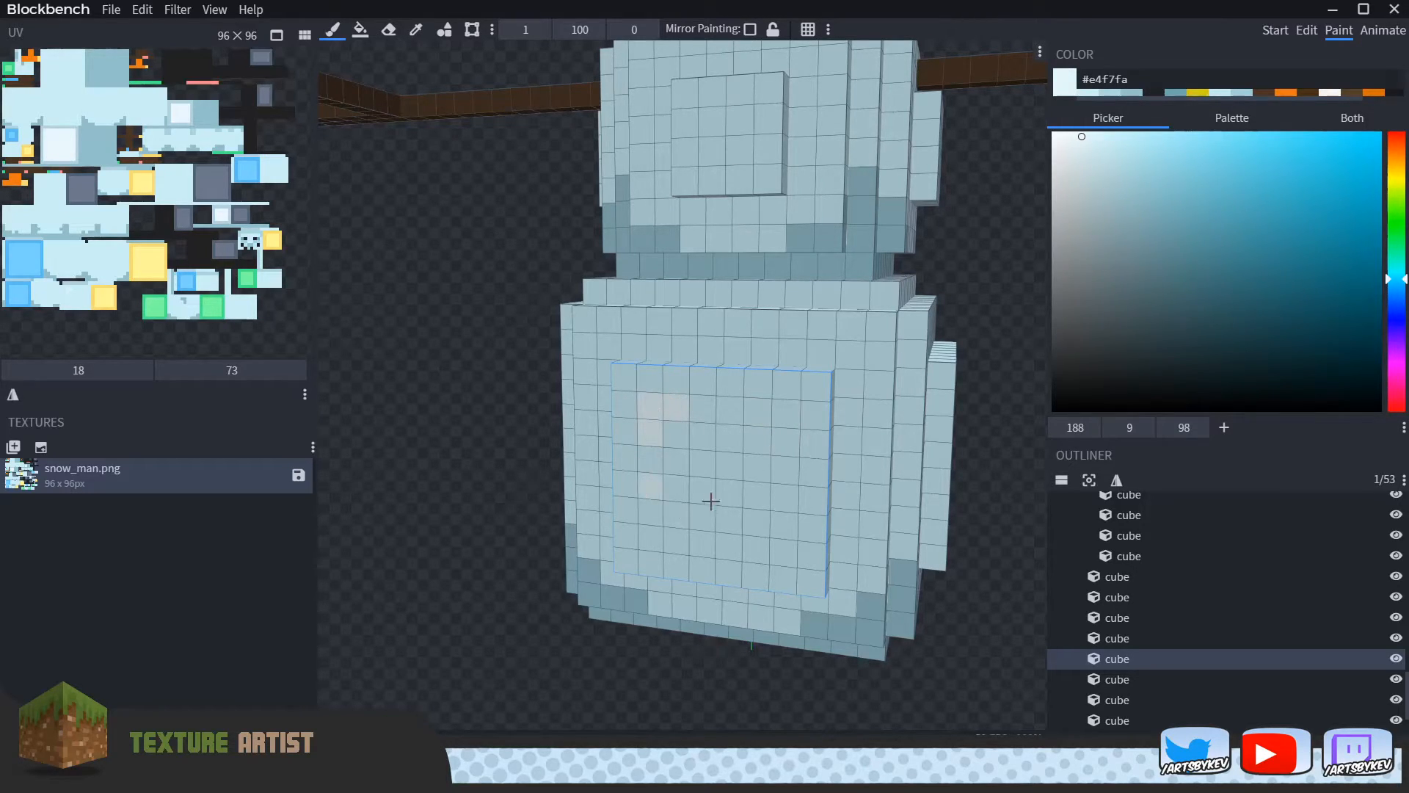
Step: Paint #e4f7fa highlight squares on the middle section's raised front panel and on the upper corner of the layer behind it
scroll(722, 470, "down", 2)
scroll(641, 320, "up", 1)
left_click(727, 138)
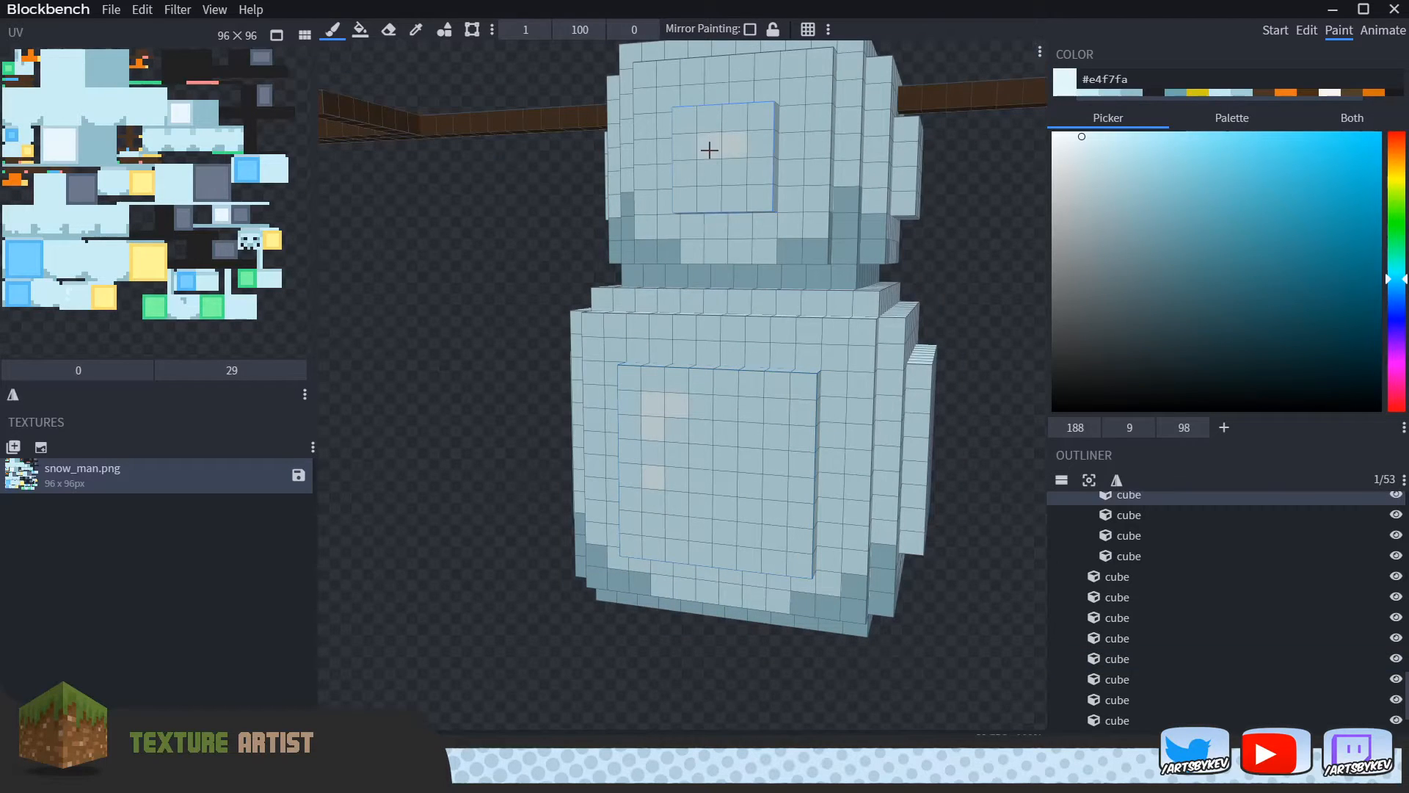
scroll(465, 371, "down", 2)
scroll(518, 357, "up", 2)
left_click(641, 244)
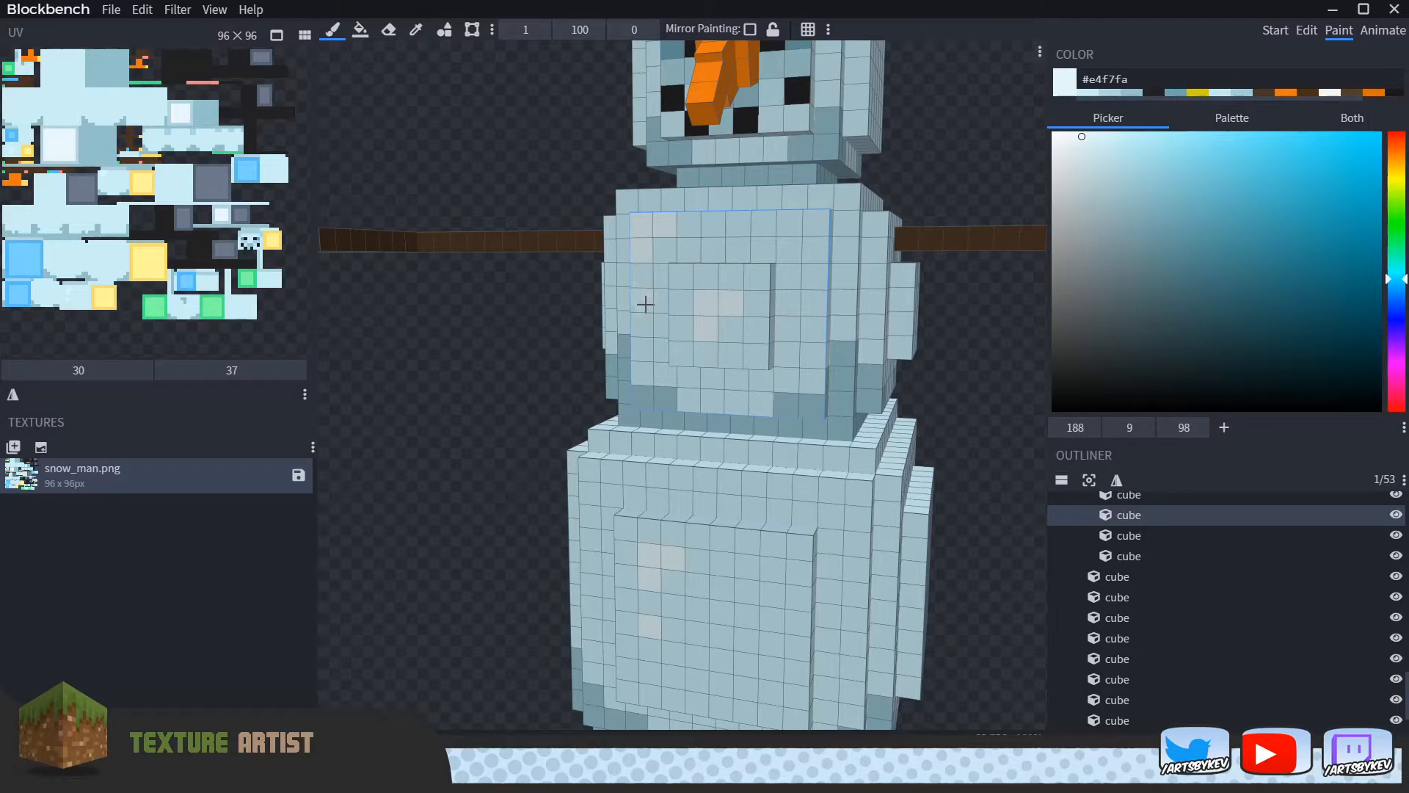
Step: Paint spaced #e4f7fa highlight squares down the front edge of the lower section, beside its raised panel
scroll(487, 441, "down", 2)
scroll(676, 481, "up", 2)
left_click(663, 458)
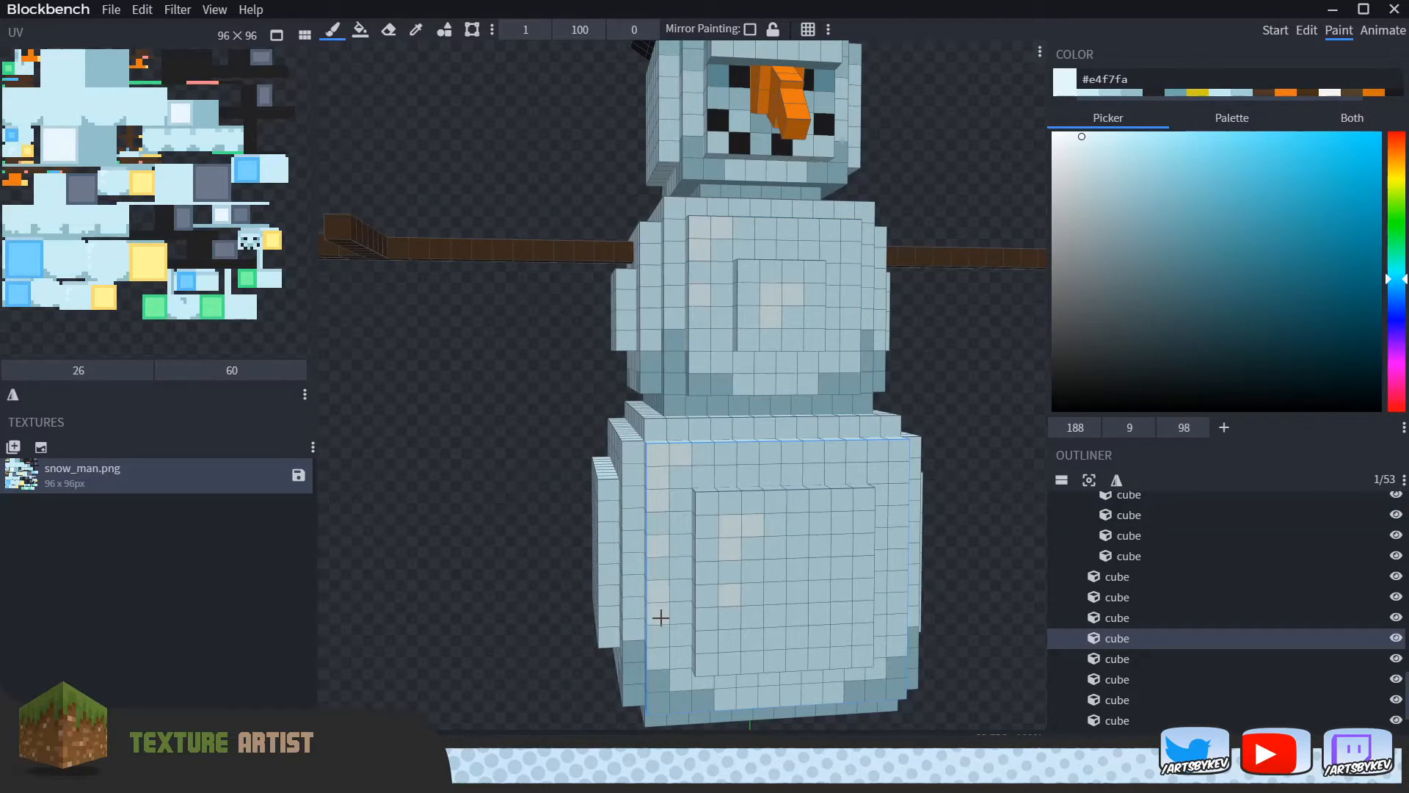
scroll(521, 576, "down", 2)
left_click_drag(522, 575, 575, 573)
scroll(536, 509, "up", 2)
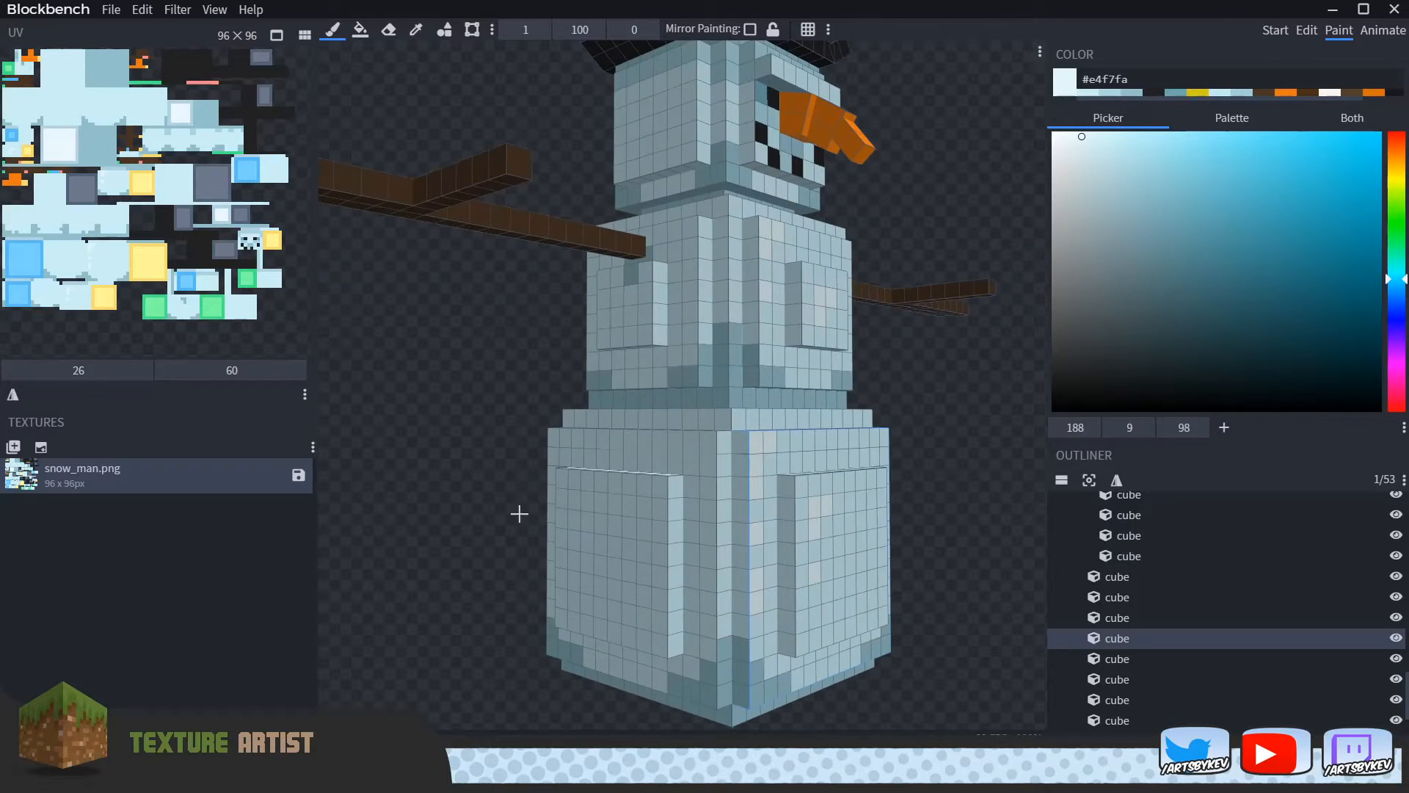
Step: Paint #e4f7fa highlight squares on the lower section's raised side panel with mirror painting on
left_click_drag(536, 509, 599, 474)
left_click_drag(352, 435, 756, 444)
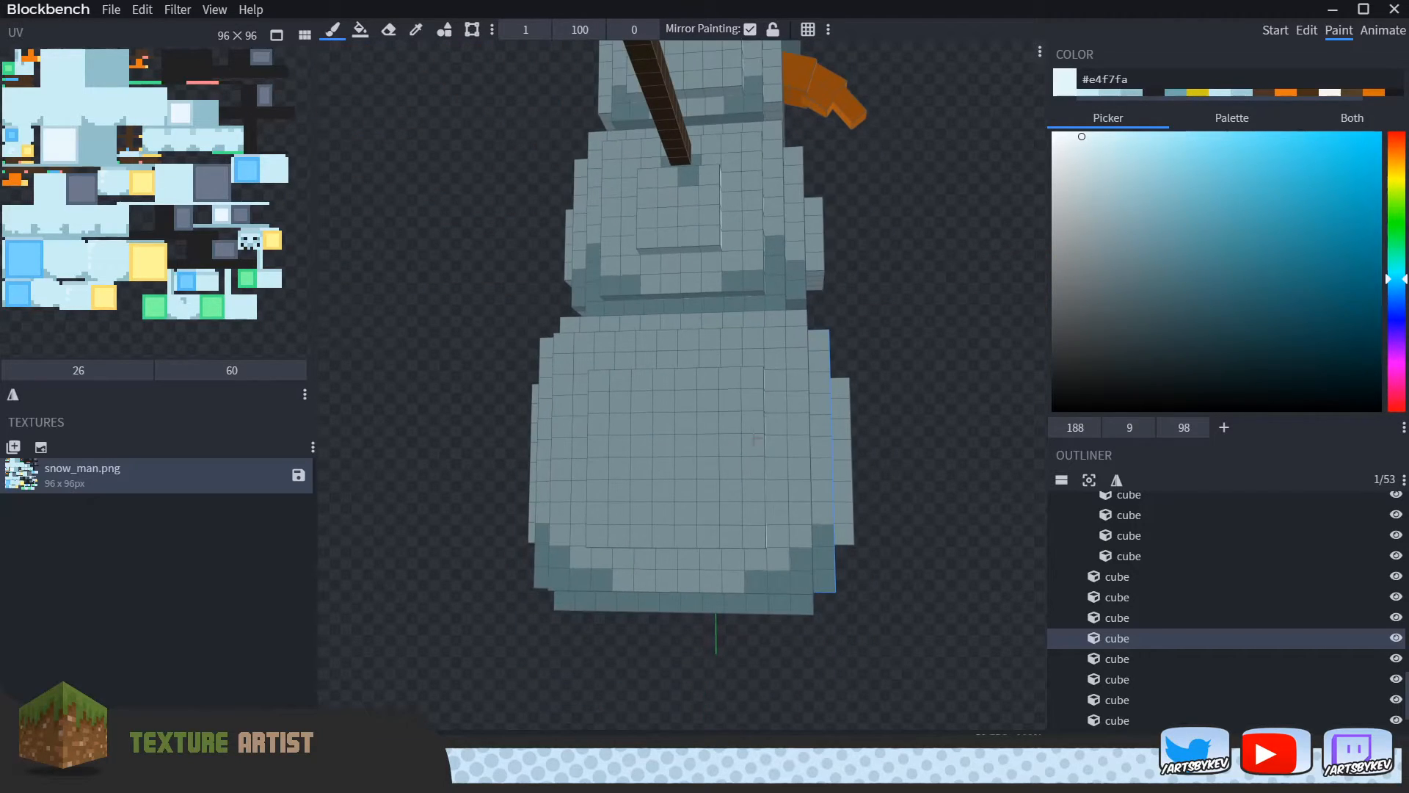
left_click_drag(696, 399, 710, 402)
left_click(730, 421)
left_click(729, 469)
Step: Paint mirrored #e4f7fa highlight squares on the side layer of the middle section and on the side of the head
mouse_move(958, 323)
left_mouse_down()
mouse_move(885, 426)
mouse_move(947, 513)
left_mouse_up()
left_click_drag(938, 461, 822, 477)
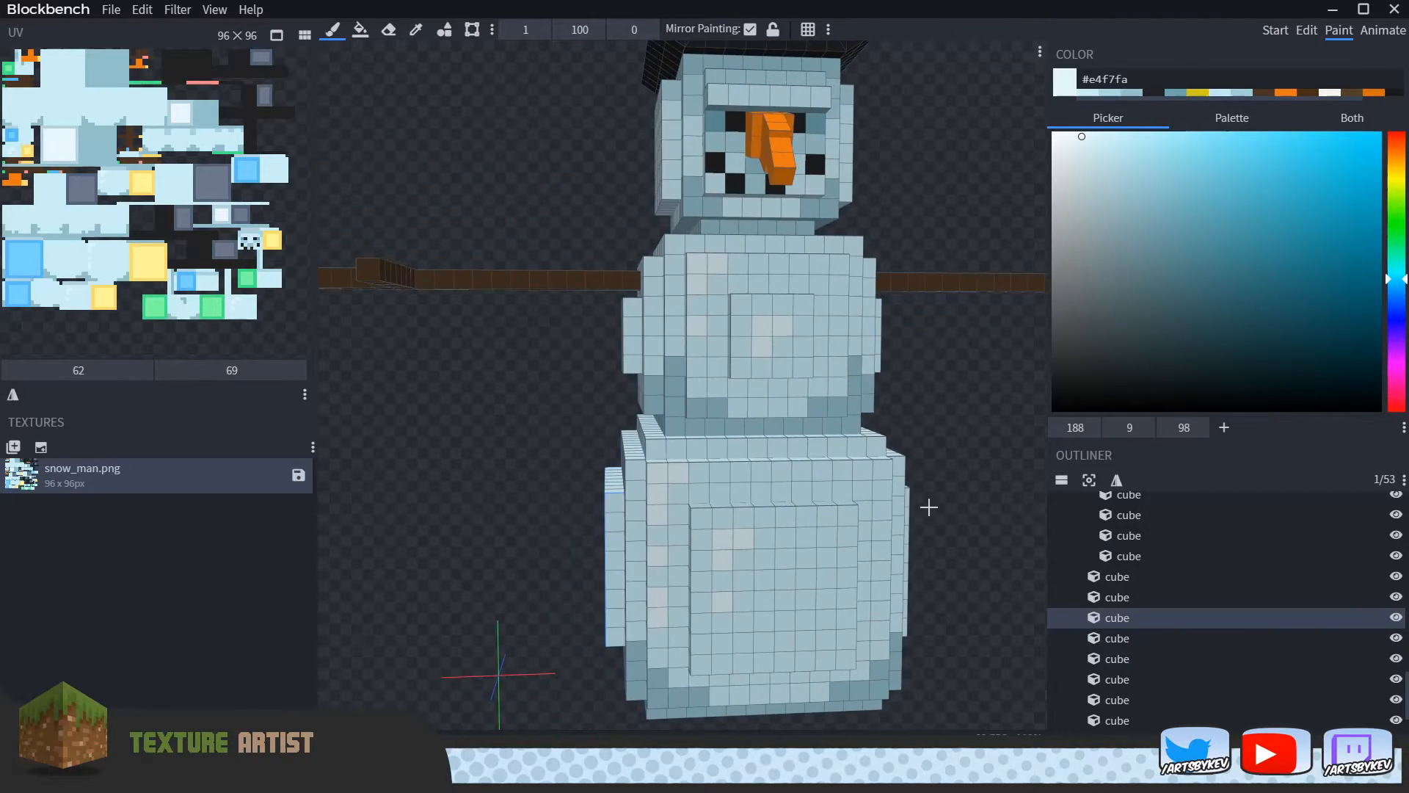
right_click_drag(918, 507, 900, 442)
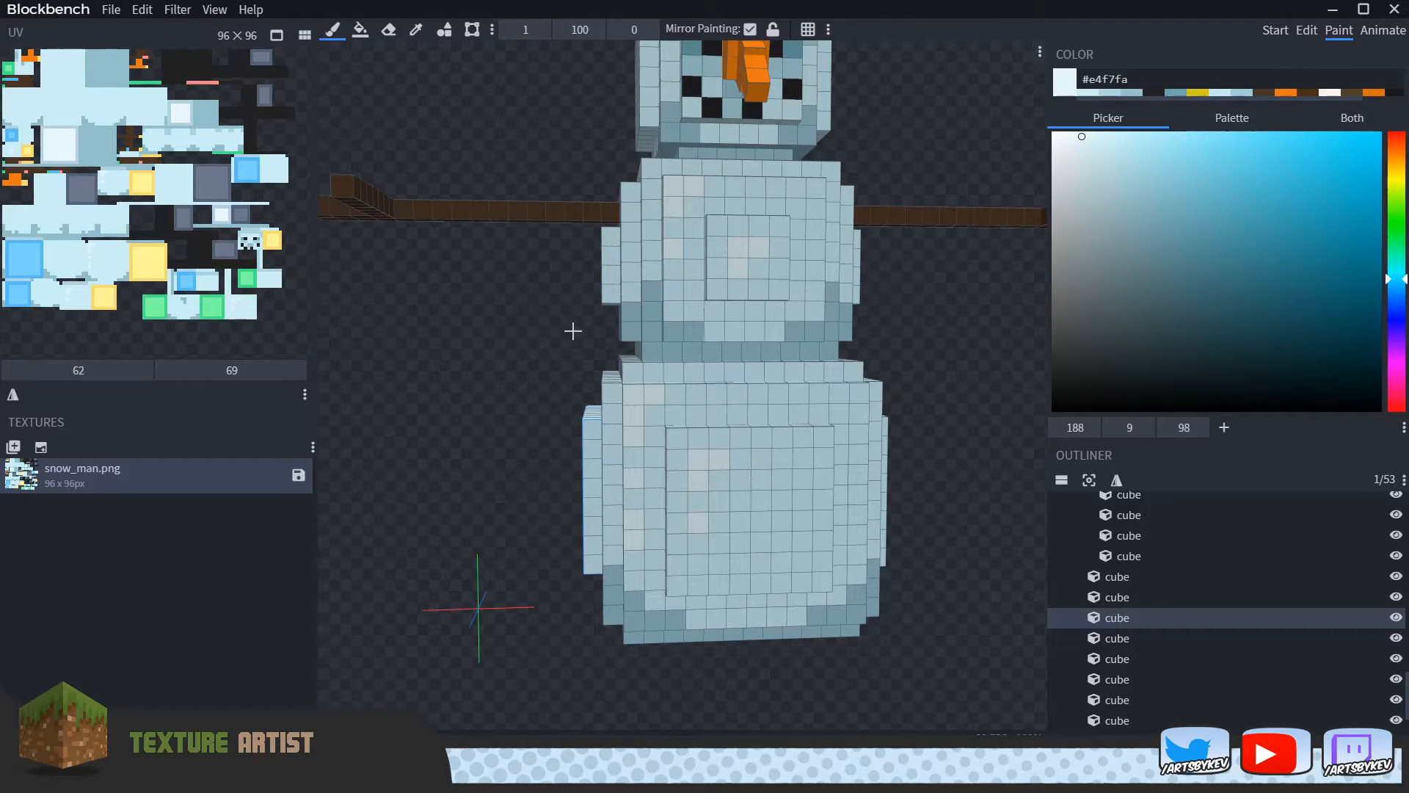
left_click_drag(503, 343, 670, 328)
left_click_drag(908, 266, 951, 262)
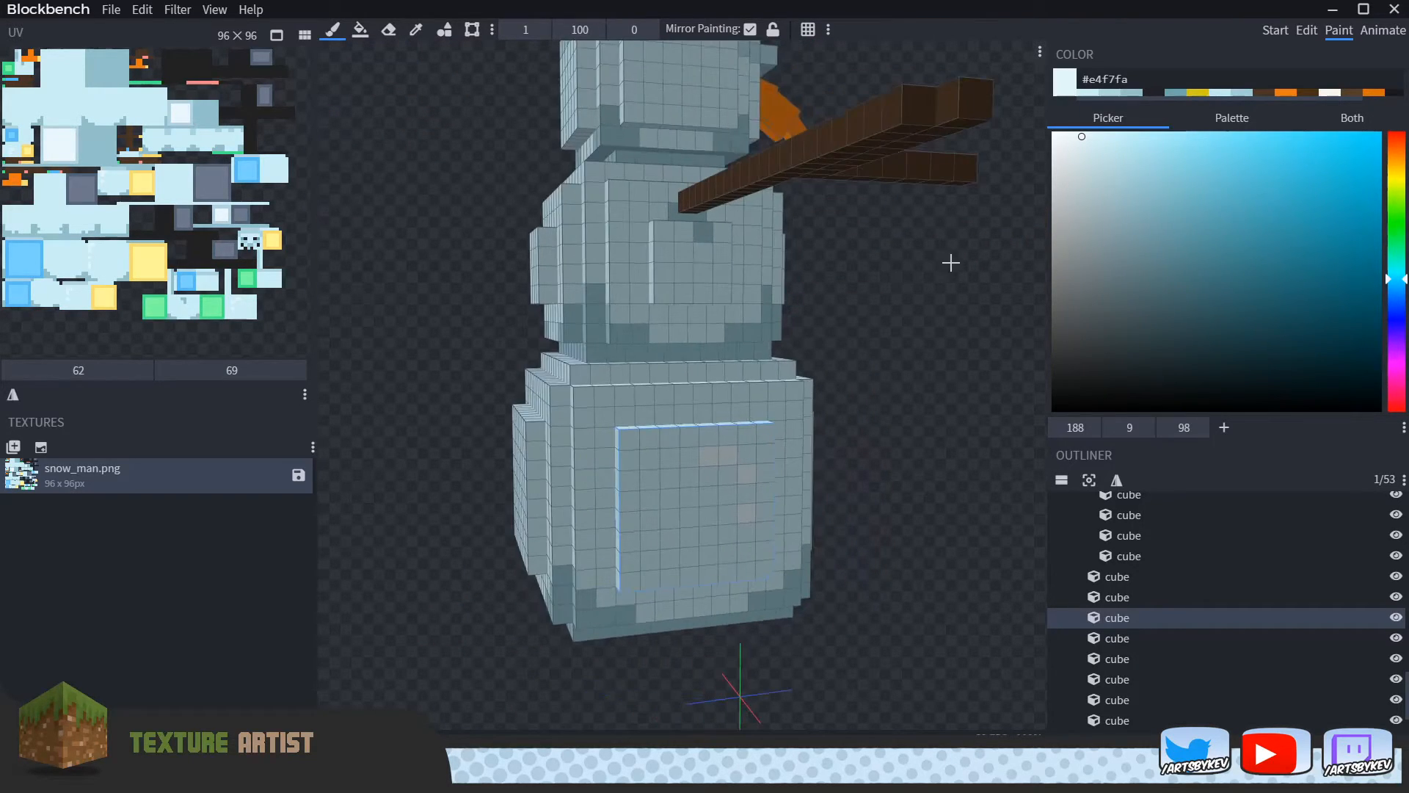
left_click(635, 195)
scroll(620, 209, "down", 3)
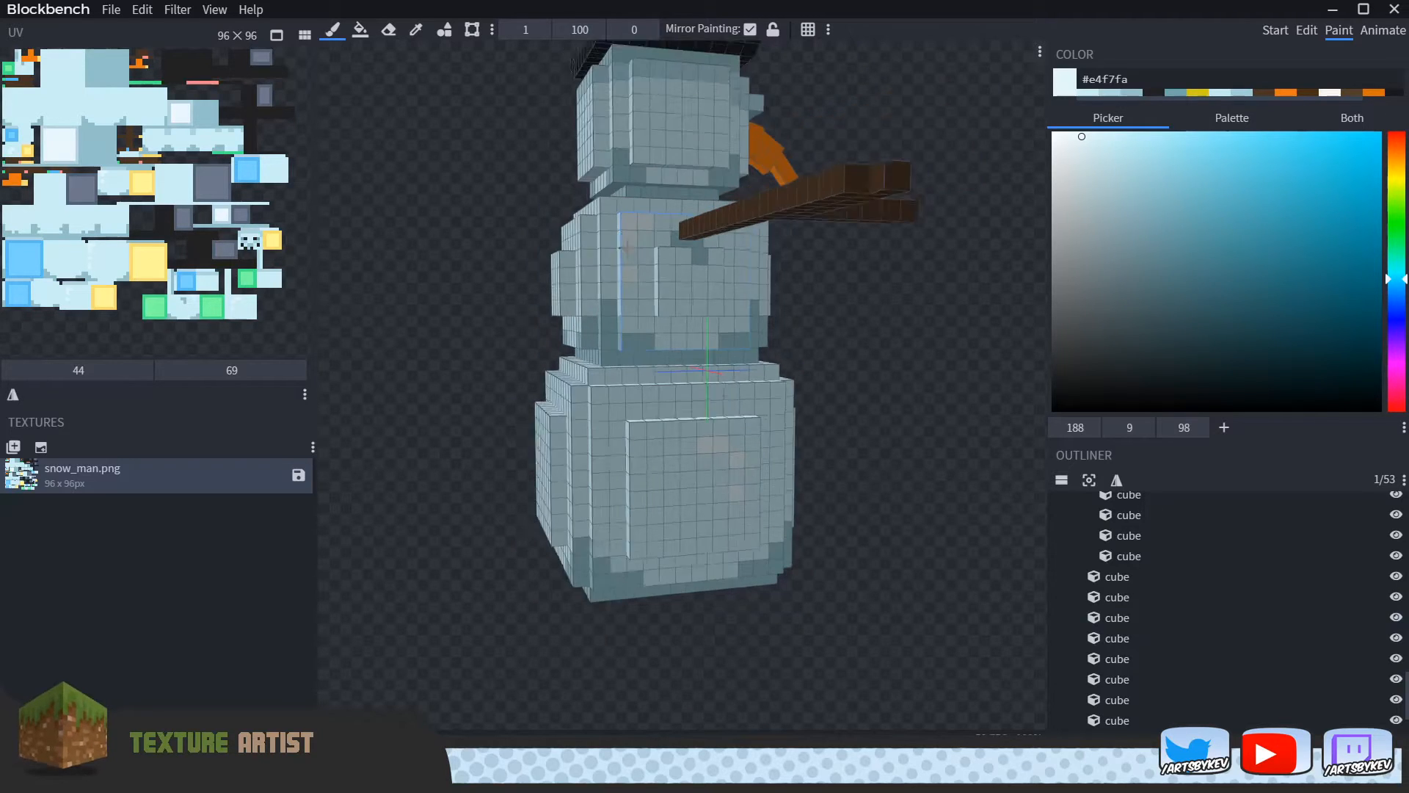
mouse_move(522, 313)
left_mouse_down()
mouse_move(488, 302)
mouse_move(495, 353)
mouse_move(520, 346)
left_mouse_up()
scroll(520, 346, "up", 3)
mouse_move(658, 174)
left_mouse_down()
mouse_move(639, 176)
mouse_move(639, 200)
left_mouse_up()
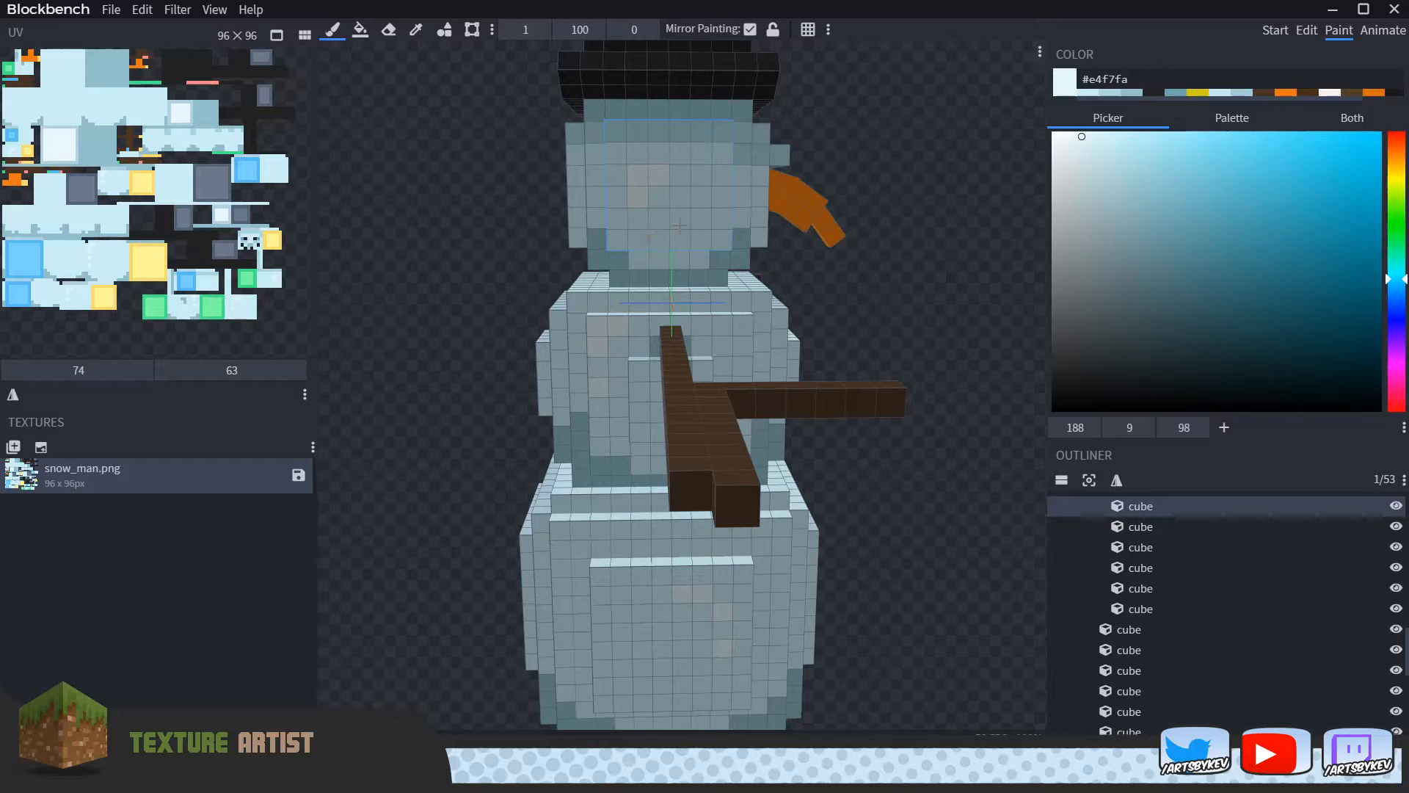
Step: Paint #e4f7fa highlight squares on the back of the head with mirror painting off
scroll(680, 226, "down", 4)
left_click_drag(491, 259, 654, 250)
scroll(656, 234, "up", 2)
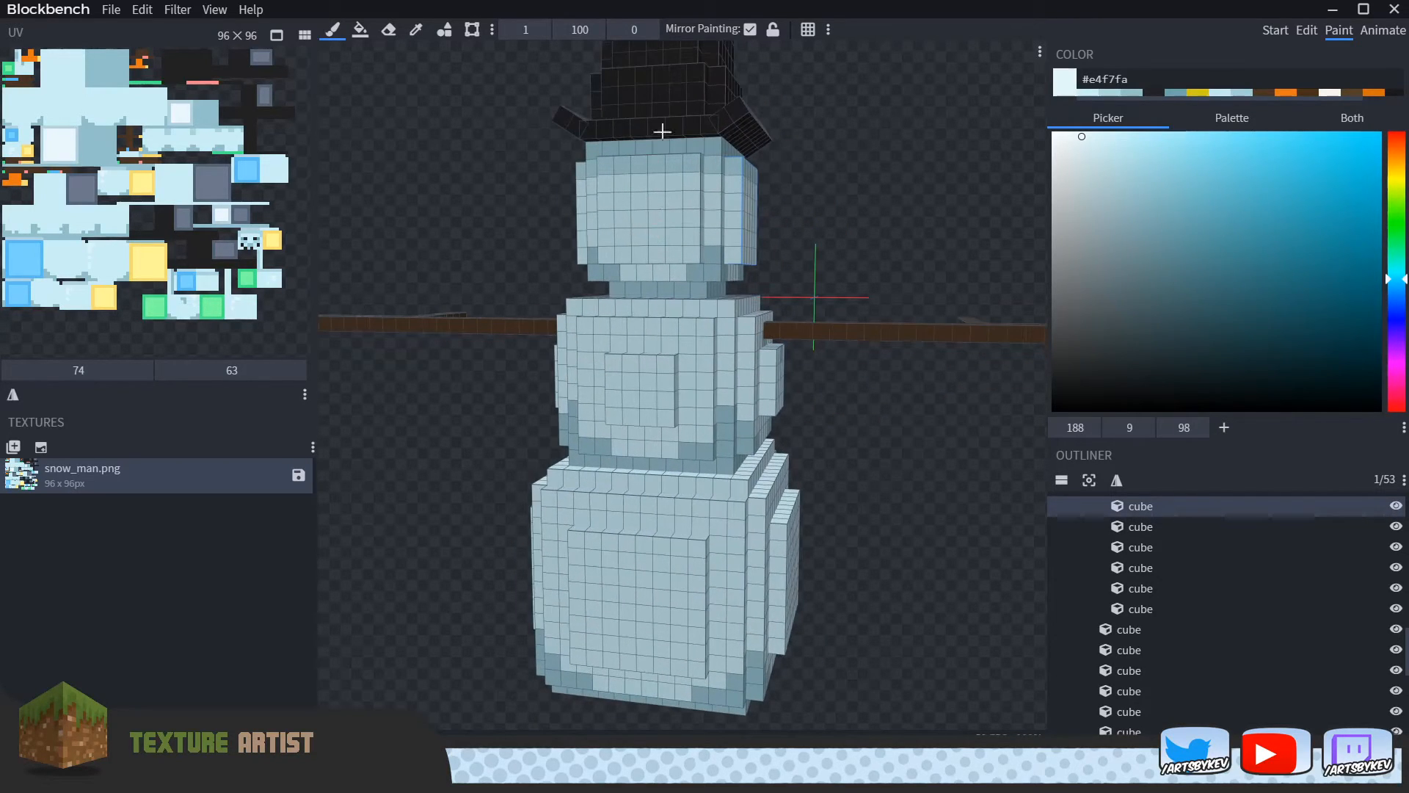
left_click(749, 30)
left_click(633, 195)
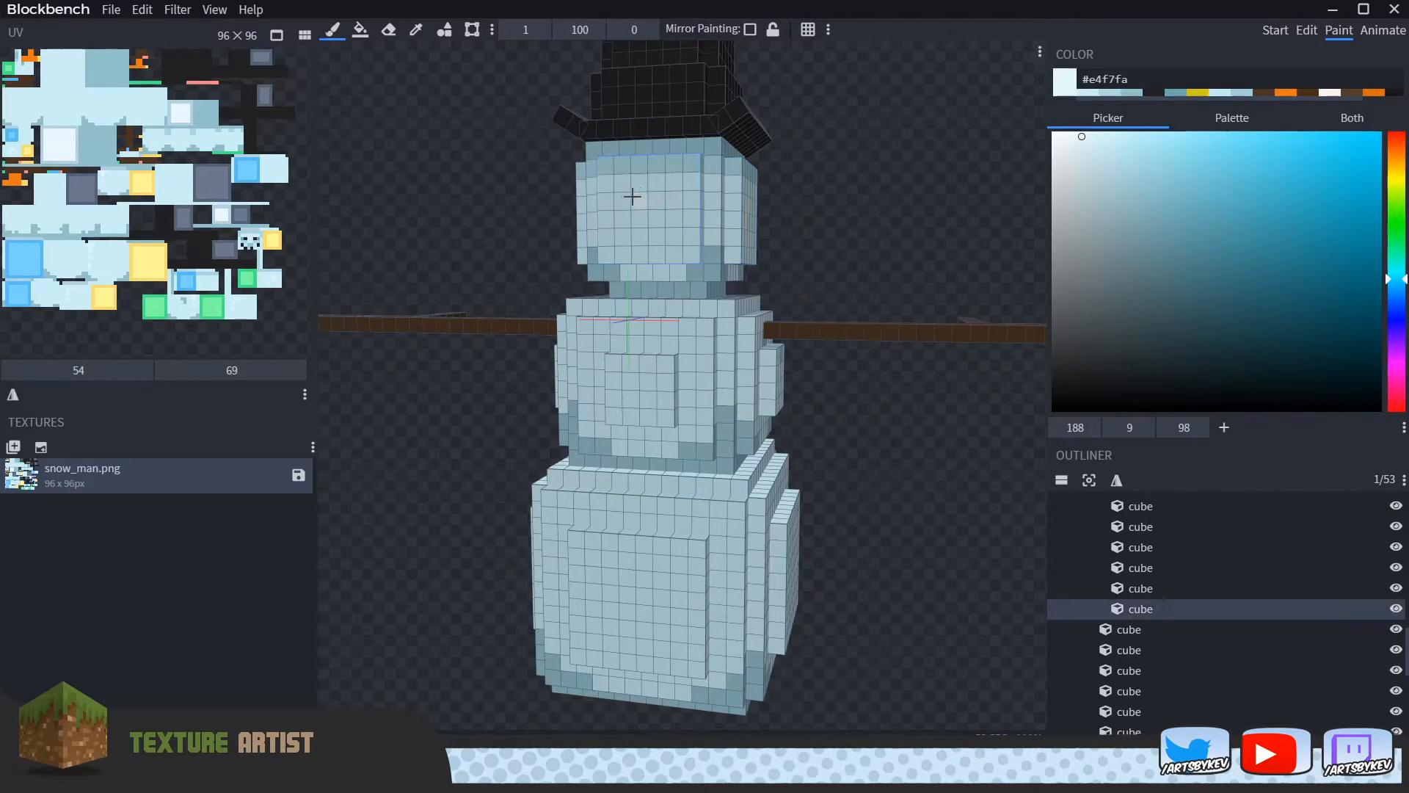
scroll(734, 253, "down", 3)
left_click_drag(799, 258, 839, 255)
scroll(688, 165, "up", 4)
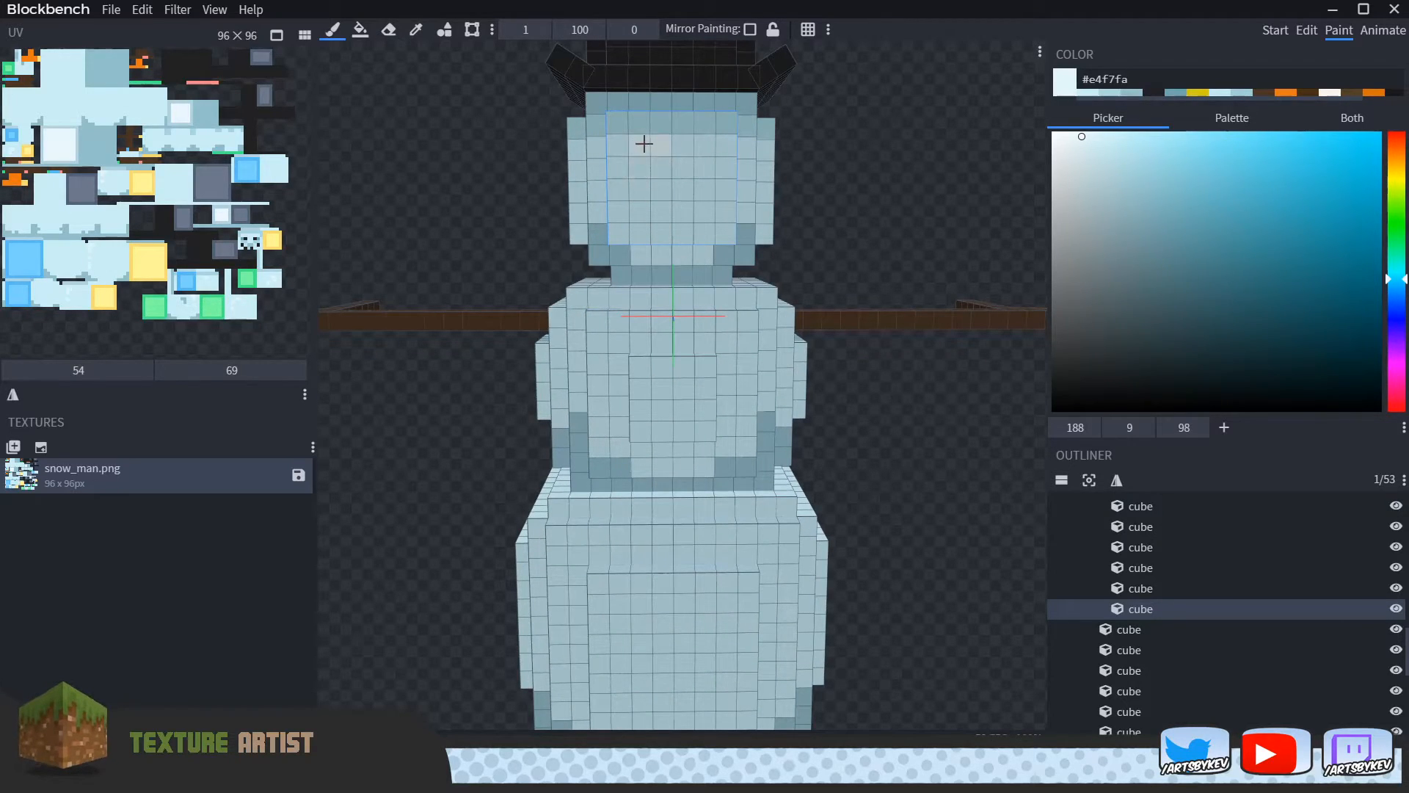
scroll(783, 226, "down", 3)
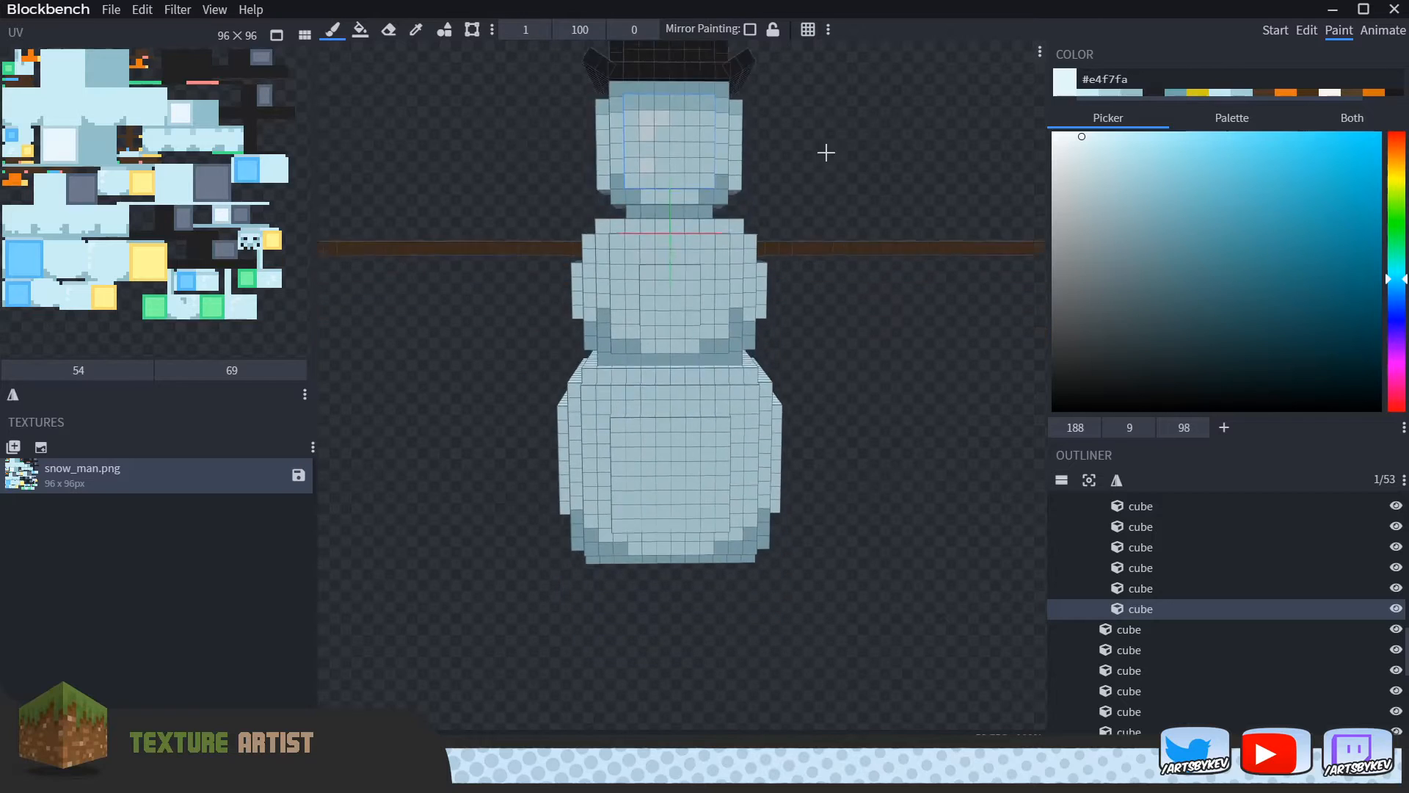
Step: Paint #e4f7fa highlight squares on the back panels of the middle and lower sections and down the lower section's back edge
scroll(657, 223, "up", 3)
left_click(662, 199)
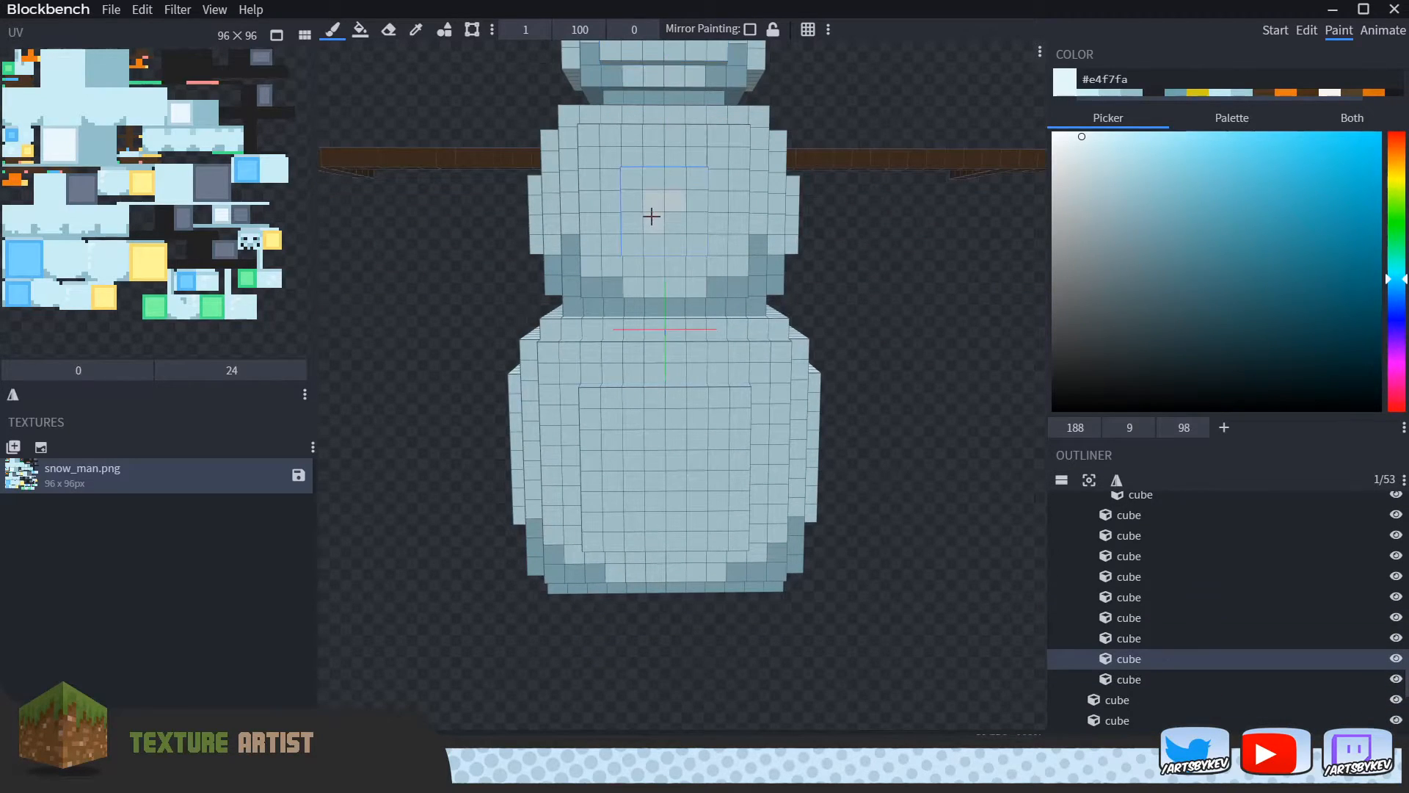
left_click_drag(635, 420, 614, 420)
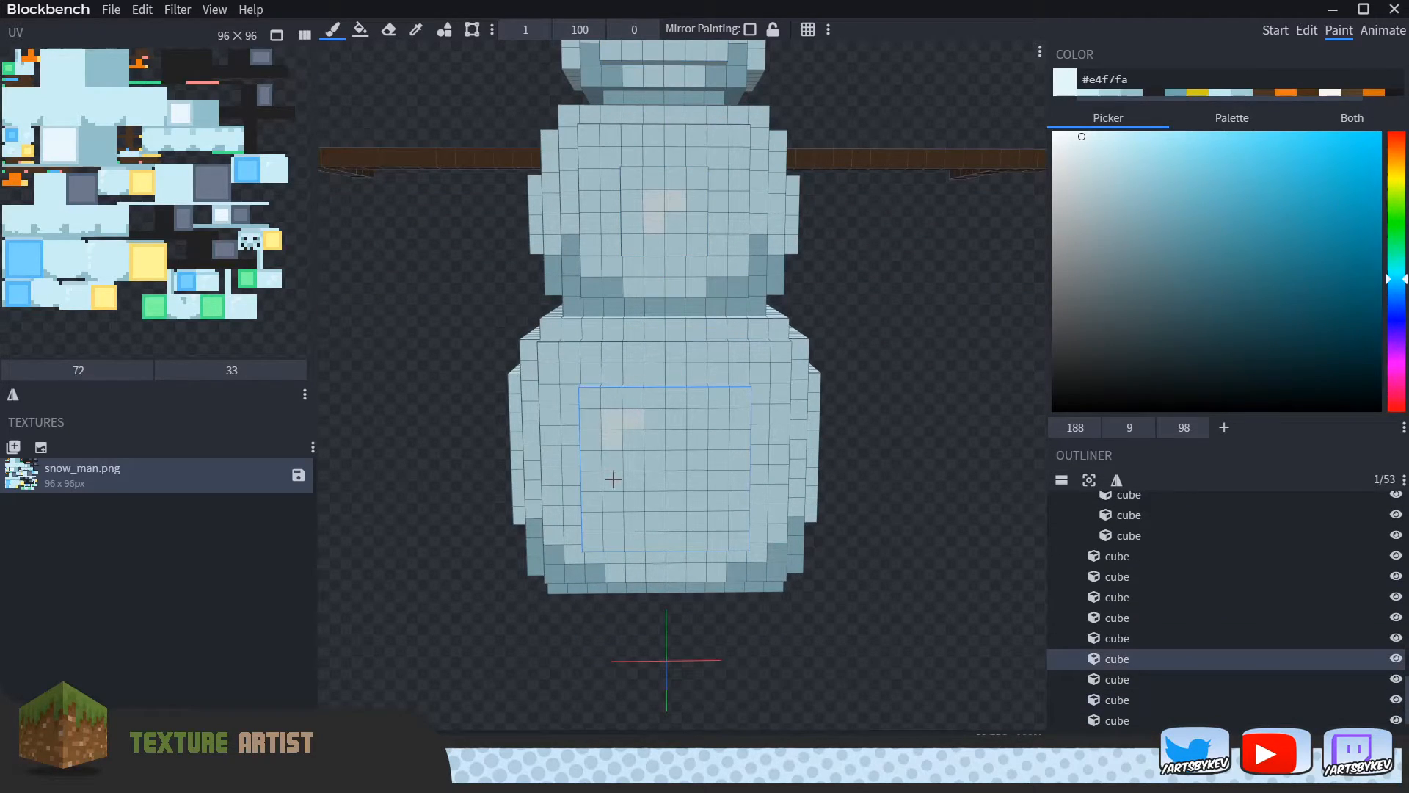
left_click(549, 384)
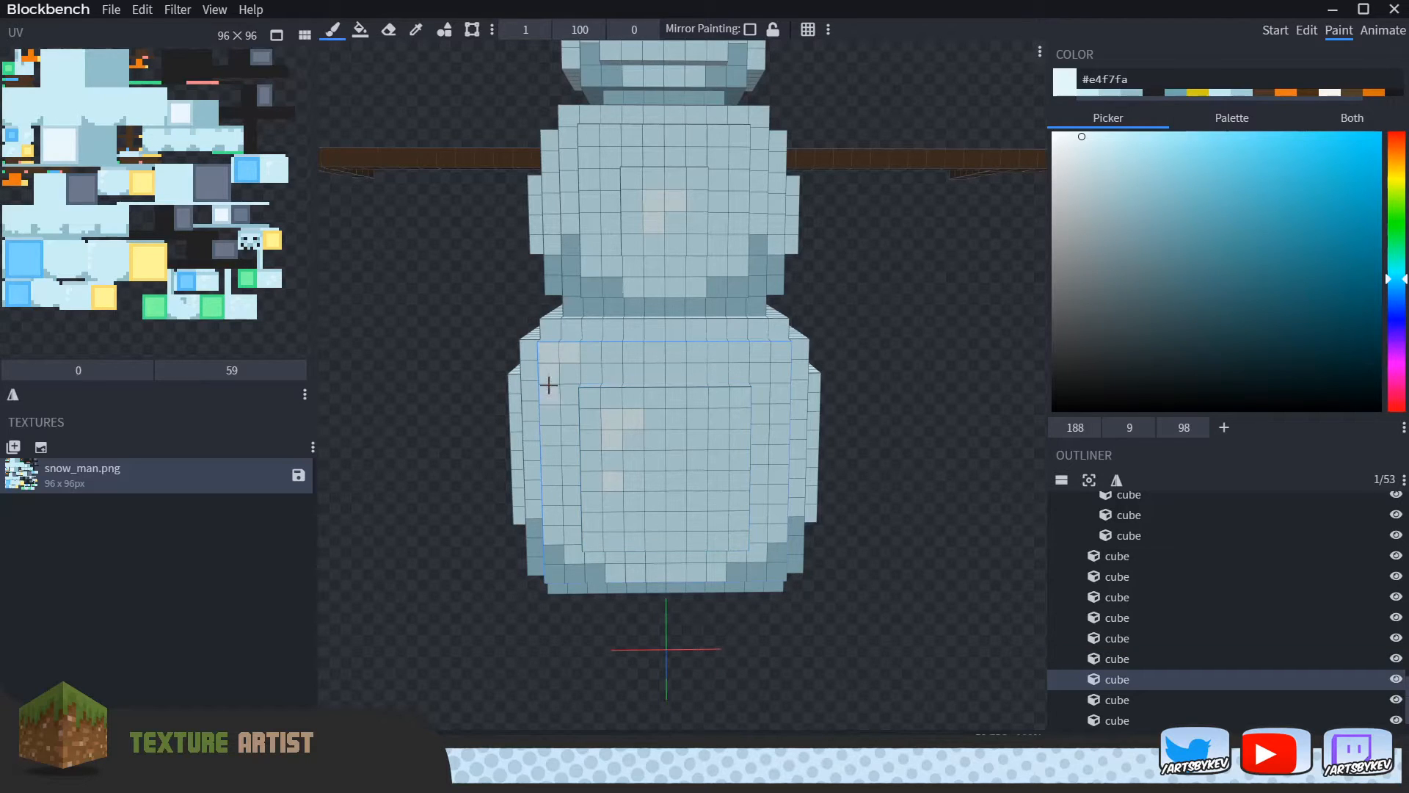
scroll(558, 428, "down", 2)
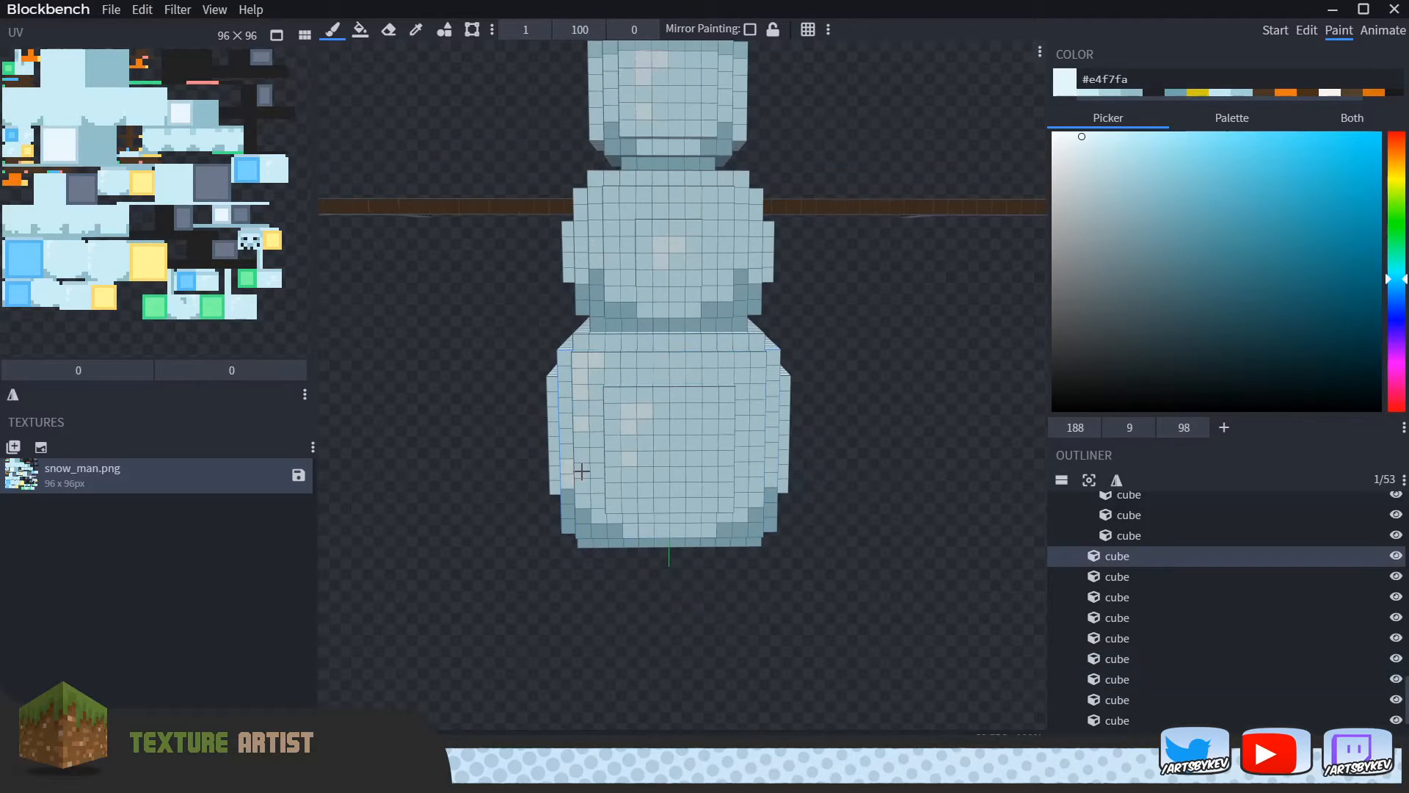
Step: Switch to Edit mode and examine the highlights around the snowman without the painting grid
mouse_move(916, 551)
left_mouse_down()
mouse_move(629, 541)
mouse_move(743, 585)
left_mouse_up()
left_click(1306, 30)
scroll(894, 355, "down", 2)
mouse_move(894, 355)
left_mouse_down()
mouse_move(443, 375)
mouse_move(1013, 542)
mouse_move(932, 615)
mouse_move(853, 597)
mouse_move(1129, 584)
mouse_move(1233, 554)
mouse_move(901, 584)
mouse_move(962, 595)
mouse_move(931, 412)
mouse_move(919, 467)
mouse_move(837, 526)
mouse_move(799, 504)
mouse_move(827, 512)
left_mouse_up()
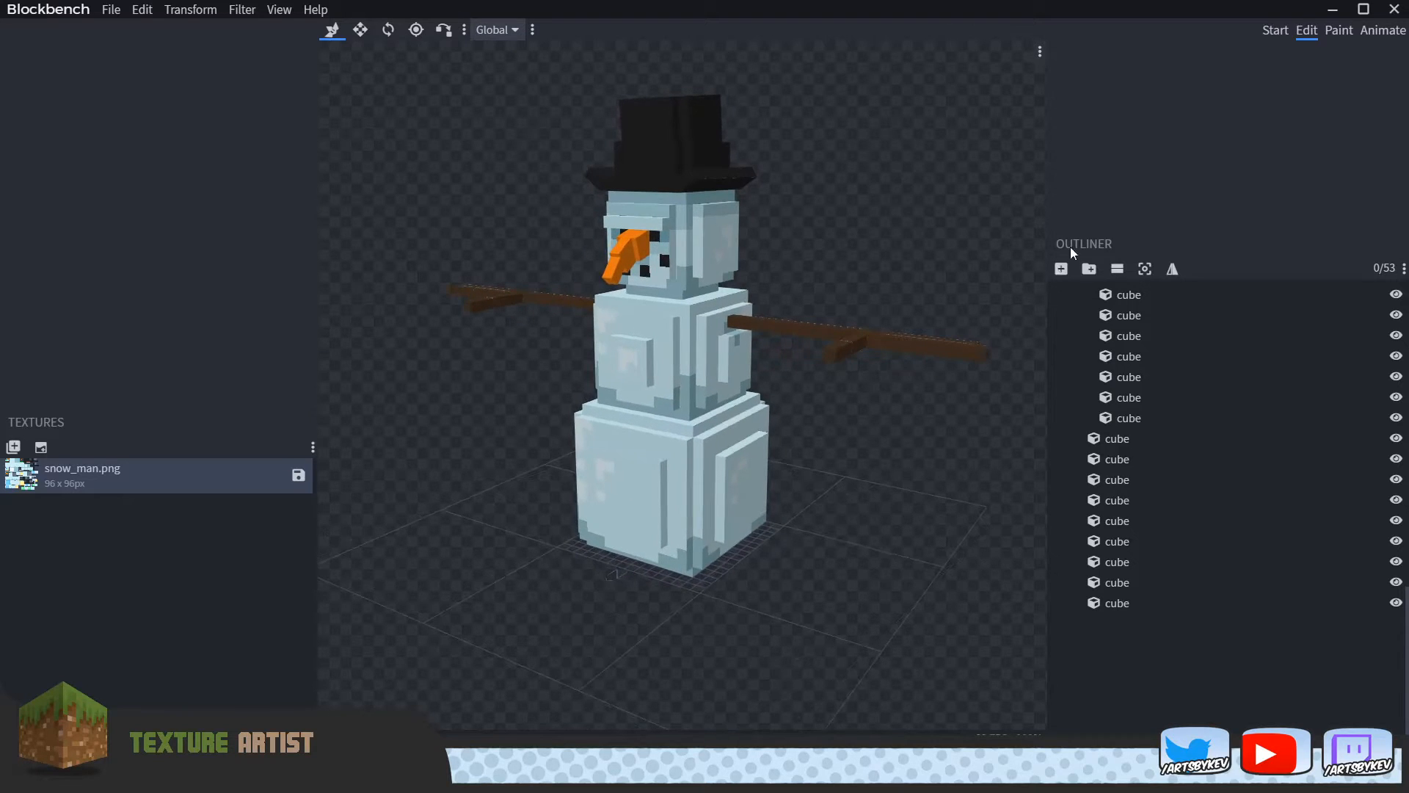
Step: Return to Paint mode, sample the arm's brown, darken it to #3a291a and turn mirror painting on
left_click(1339, 30)
scroll(834, 227, "up", 5)
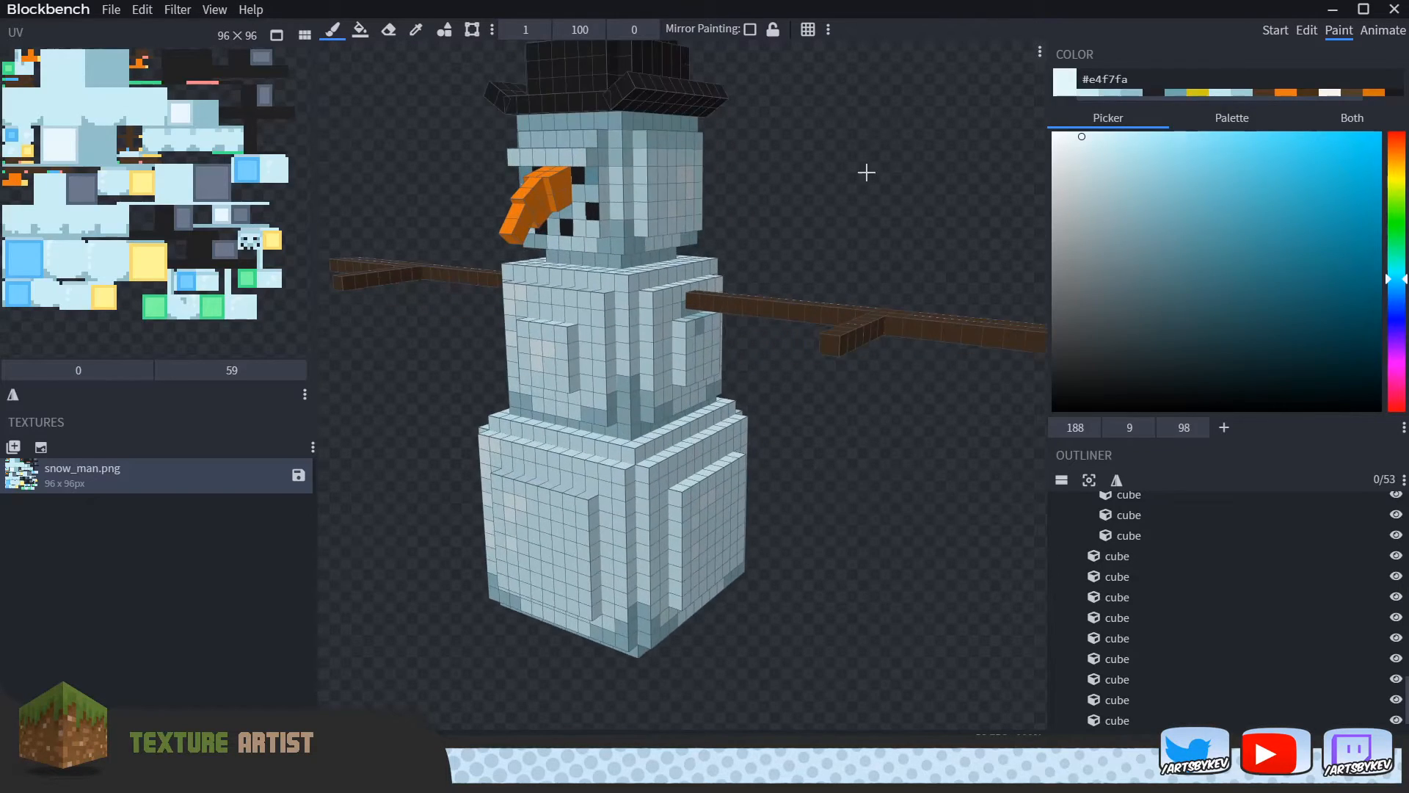
scroll(792, 227, "up", 4)
left_click(748, 301, "alt")
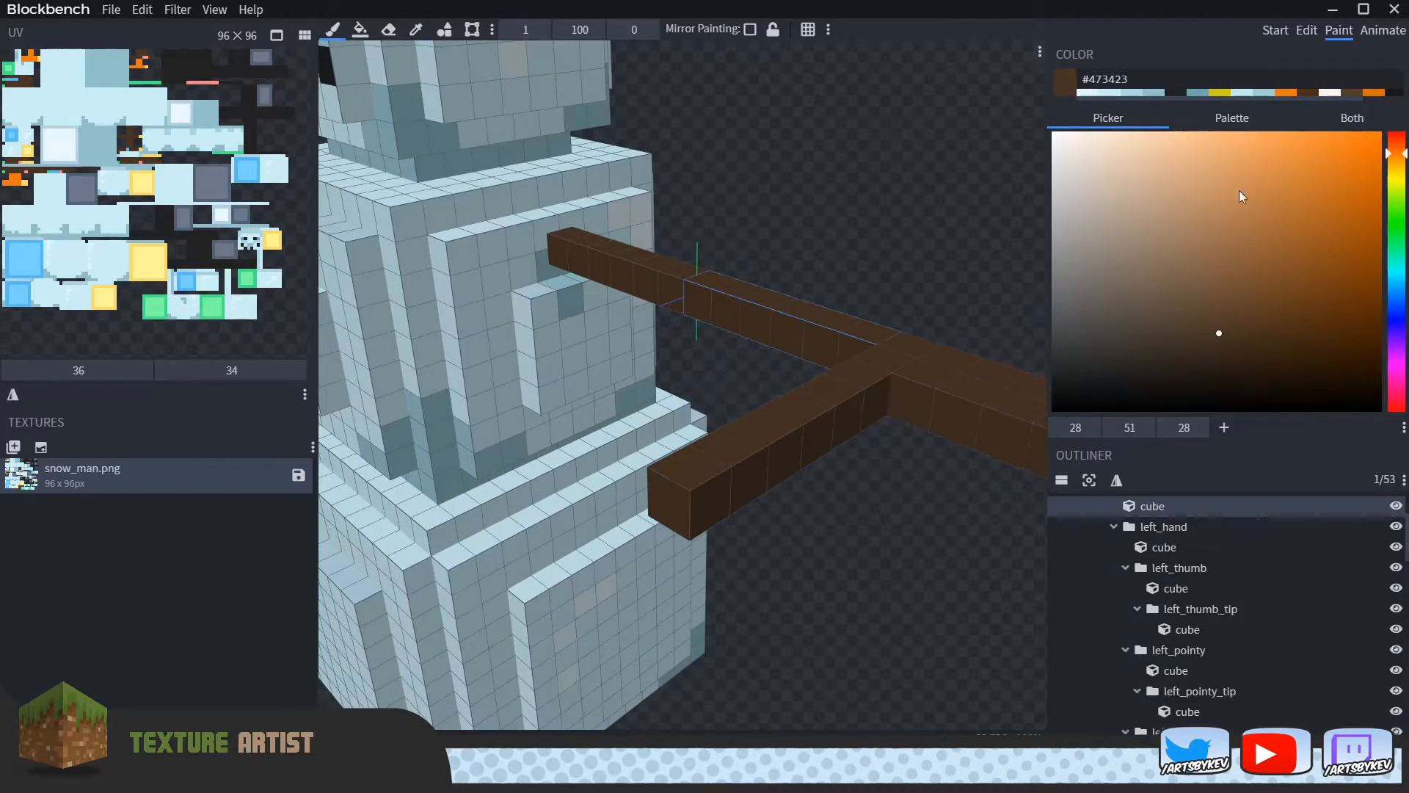
left_click(1230, 350)
mouse_move(811, 168)
left_mouse_down()
mouse_move(871, 210)
mouse_move(830, 157)
left_mouse_up()
left_click(749, 29)
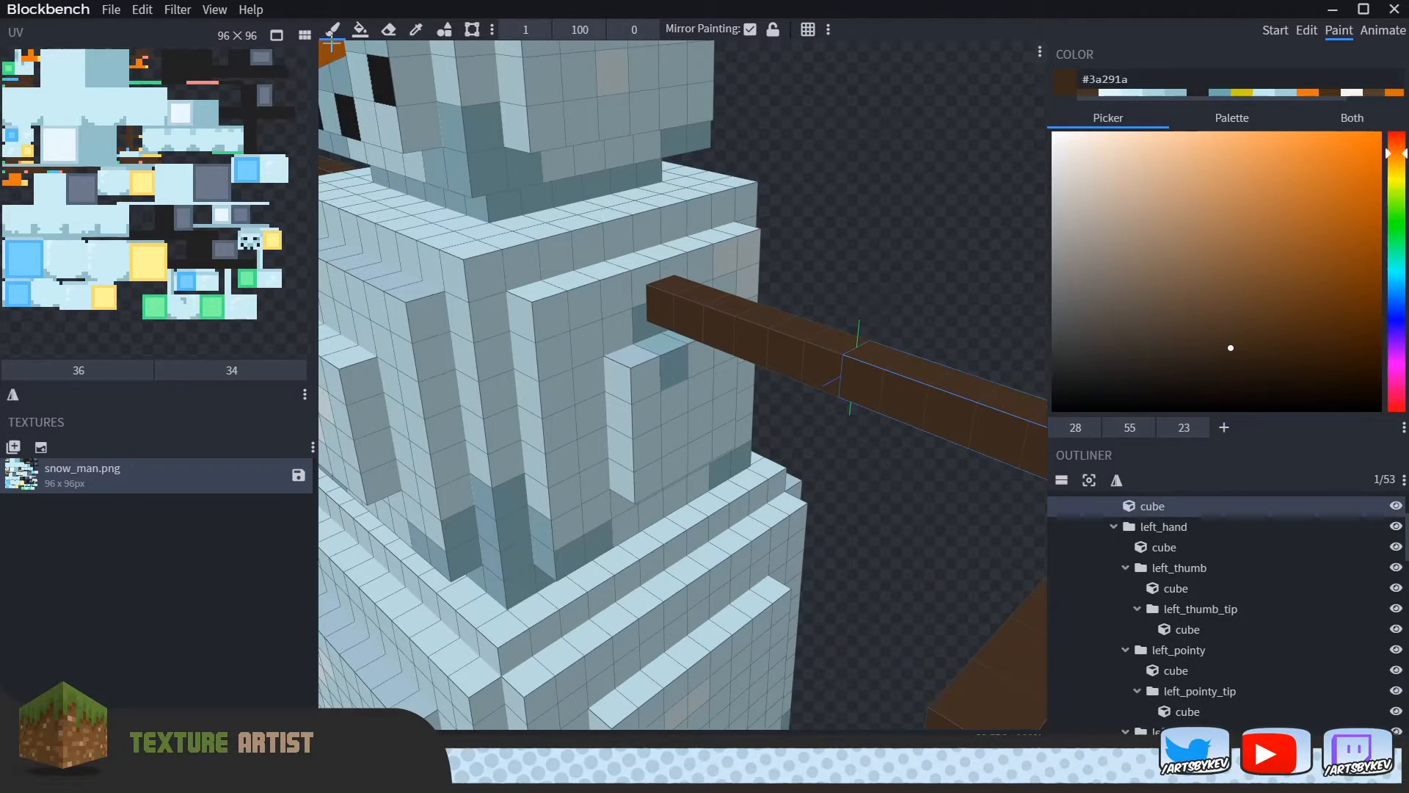
Step: Paint #3a291a shadow cells around the upper arm where it meets the body
left_click_drag(781, 100, 837, 108)
scroll(802, 235, "up", 5)
left_click_drag(785, 236, 877, 248)
left_click_drag(931, 194, 441, 142)
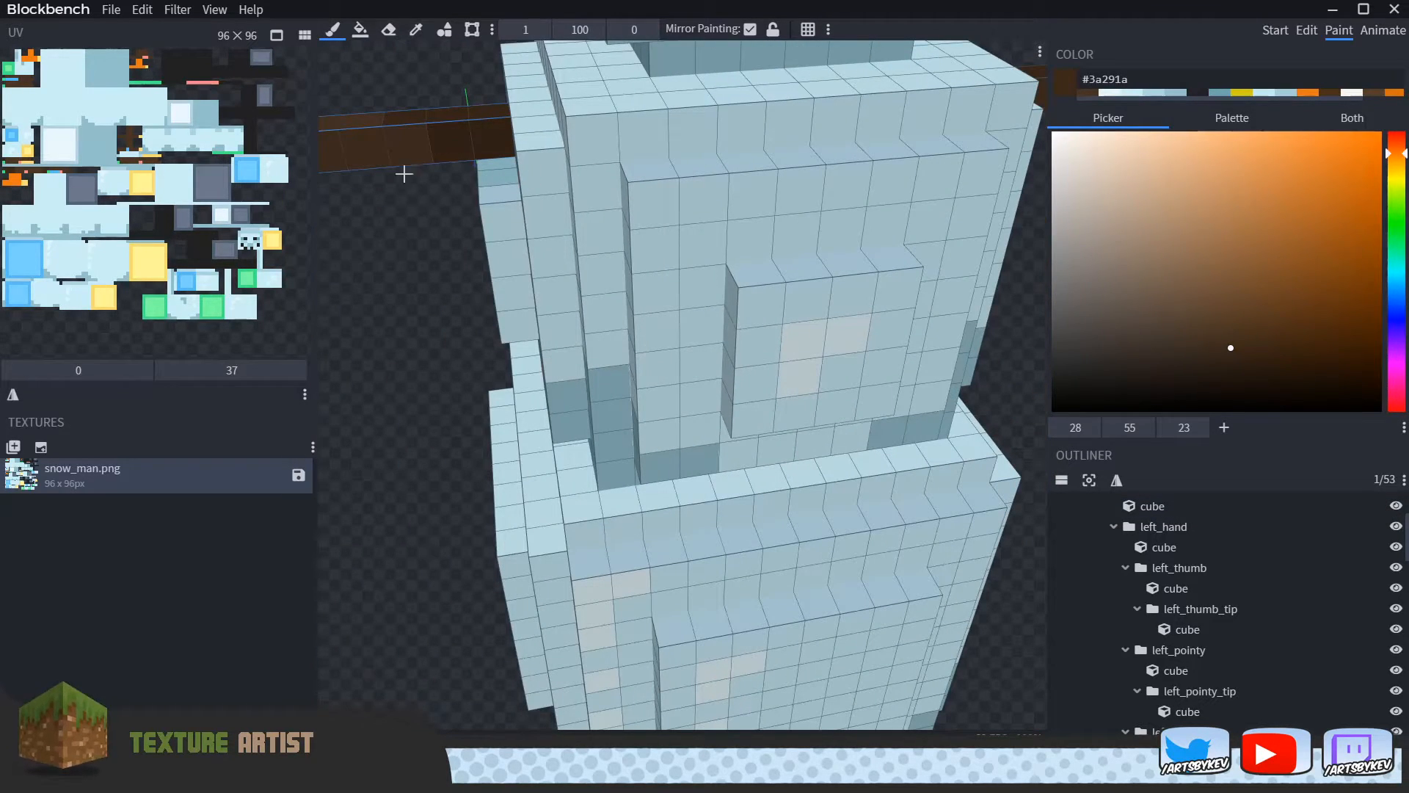
left_click_drag(418, 299, 472, 232)
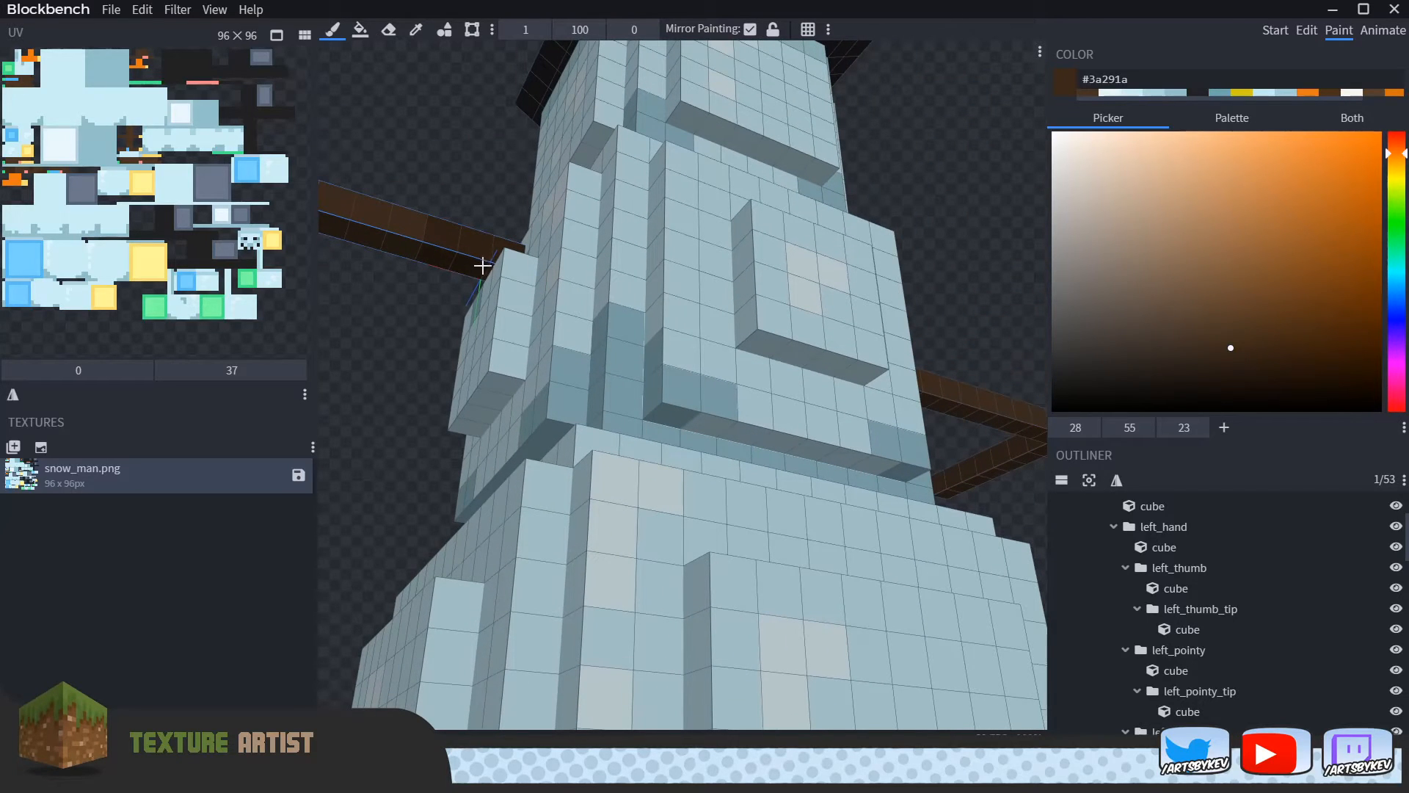
mouse_move(457, 281)
left_mouse_down()
mouse_move(443, 362)
mouse_move(610, 460)
mouse_move(588, 453)
mouse_move(674, 294)
left_mouse_up()
Step: Sample the arm's brown, adjust it to #412f1f and paint a transition shade beside the upper arm's dark cells
key("c")
key("b")
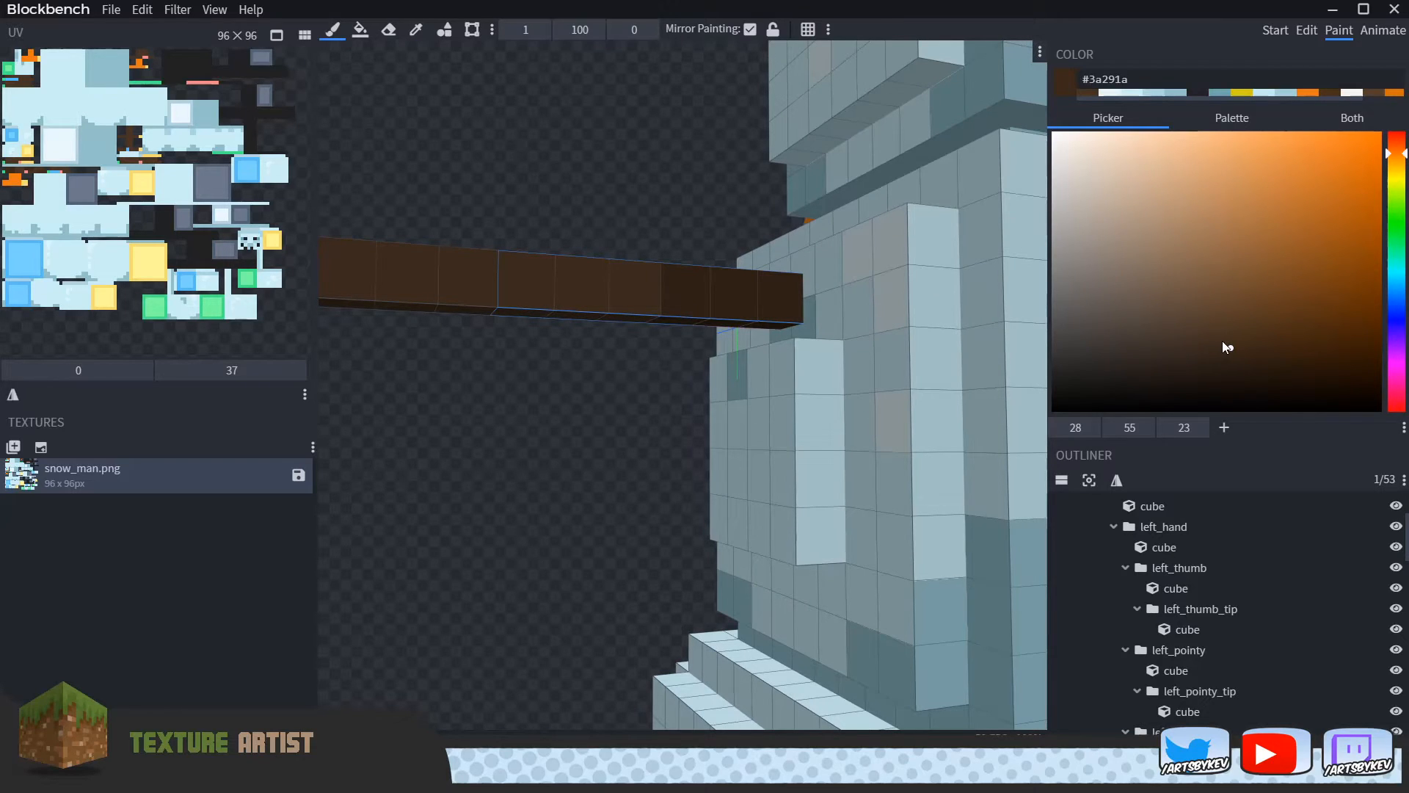
key("c")
left_click(554, 299)
key("b")
left_click(1225, 341)
left_click_drag(599, 294, 585, 494)
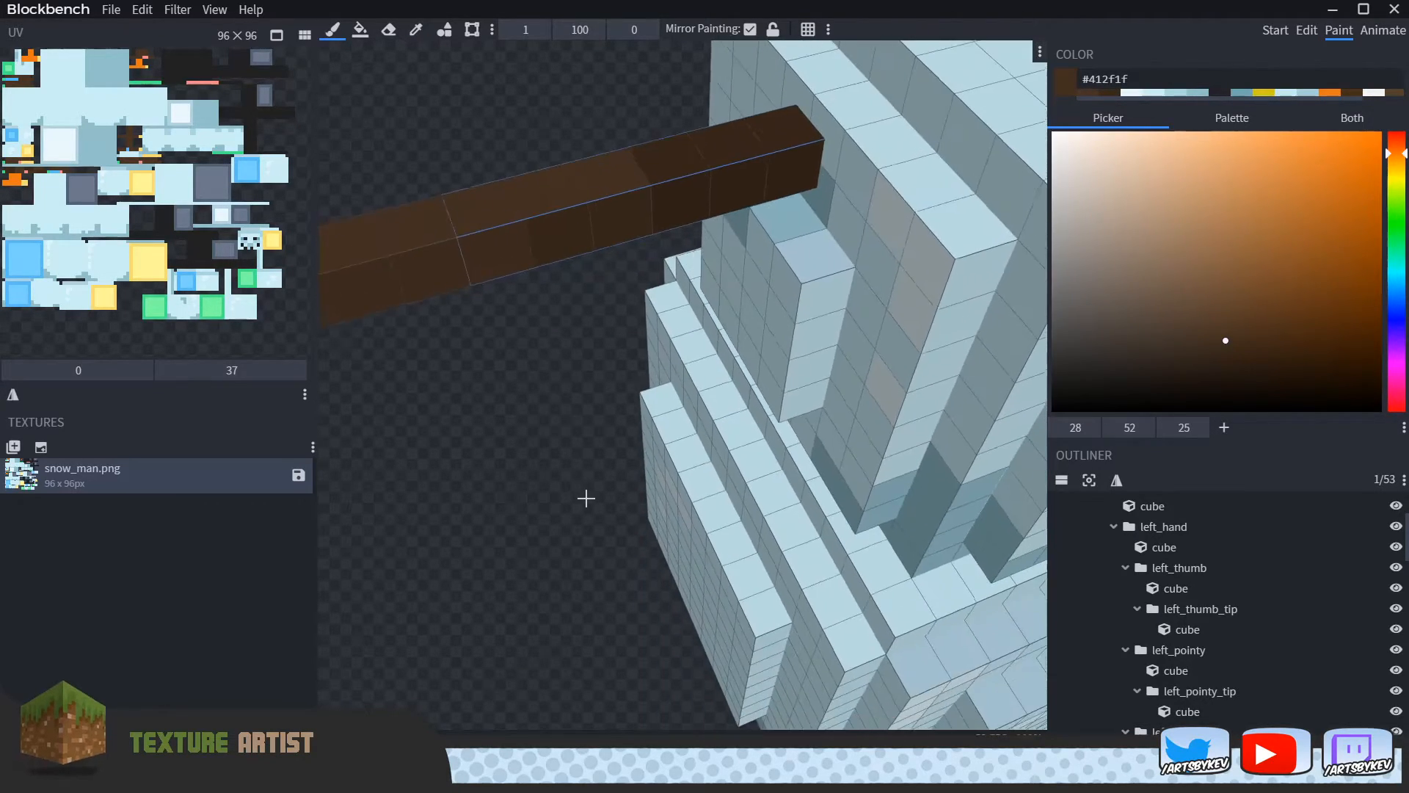
left_click_drag(585, 170, 696, 332)
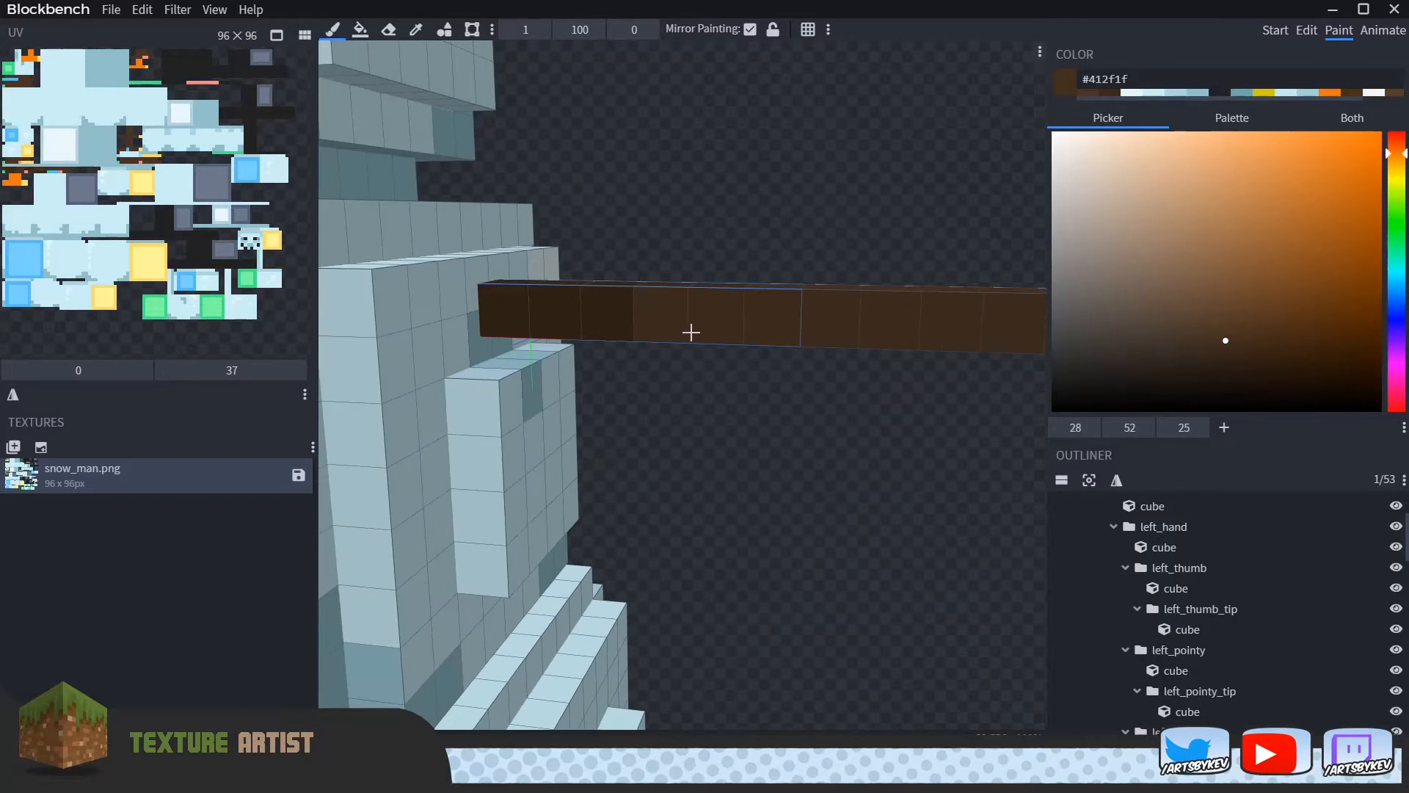
Step: Change the brown to #312316 and paint the darkest shadow cells at the upper arm's body end
mouse_move(802, 516)
left_mouse_down()
mouse_move(701, 279)
mouse_move(758, 335)
mouse_move(619, 372)
left_mouse_up()
left_click(682, 339, "alt")
left_click(998, 394, "alt")
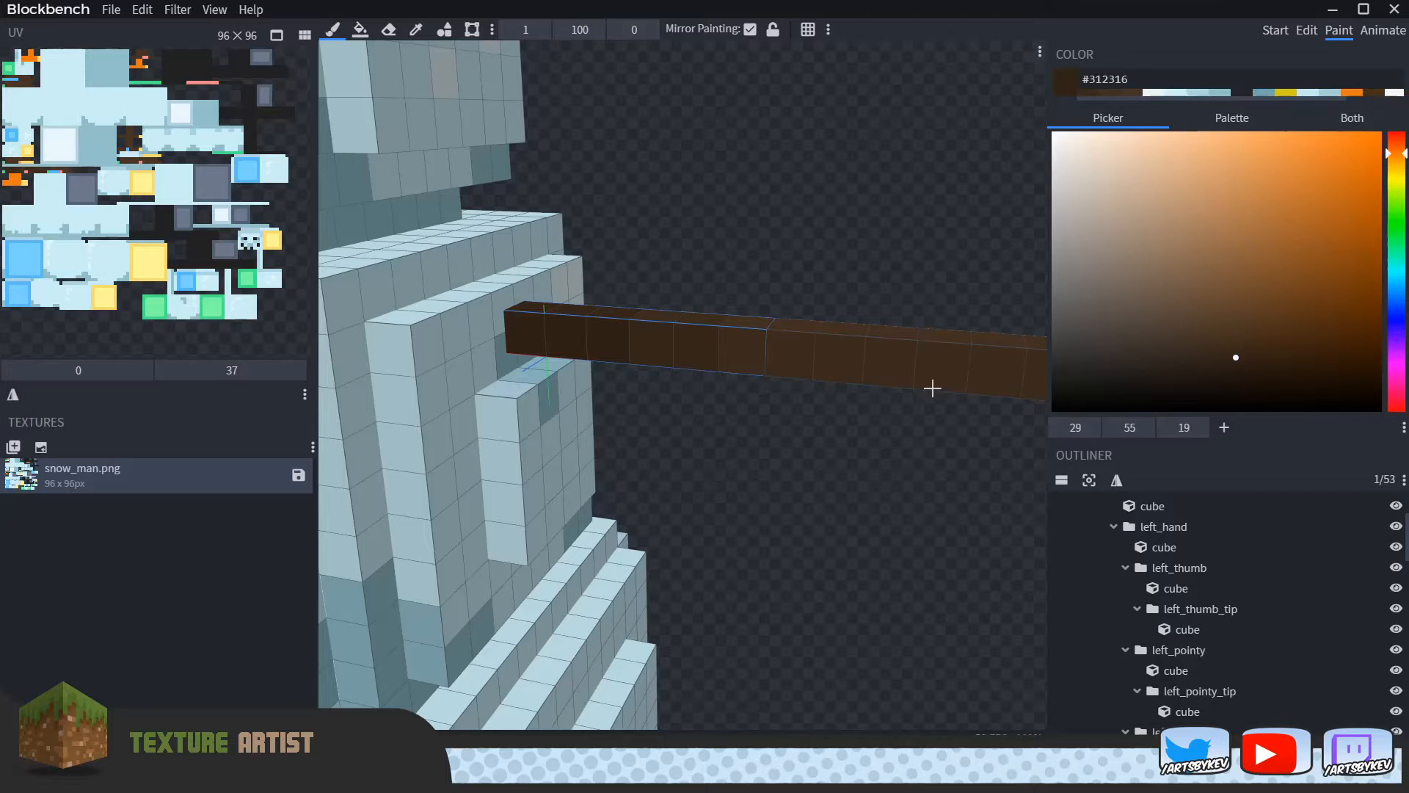
left_click_drag(539, 314, 660, 271)
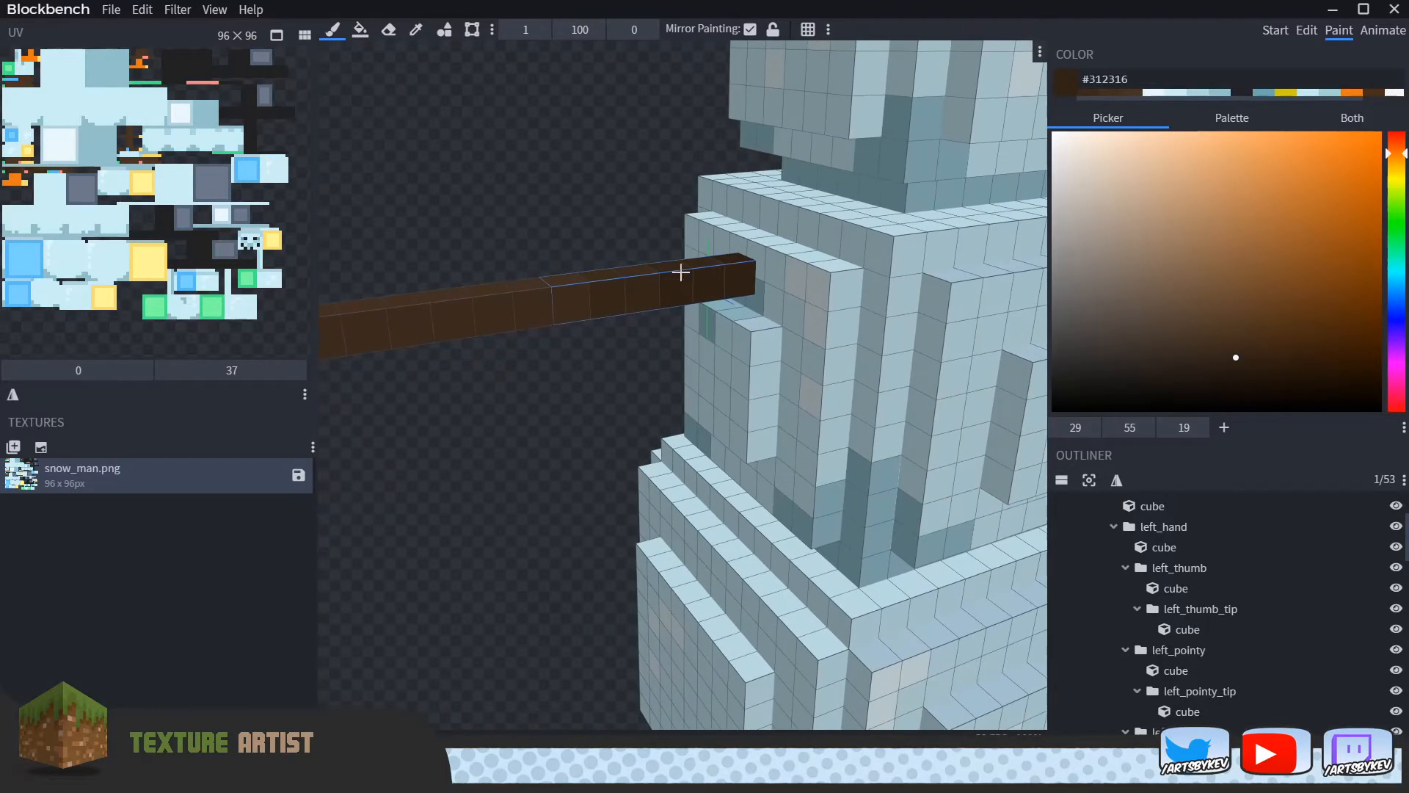
Step: Sample #412f1f from the upper arm and paint shading cells on the base segment of the thumb
left_click_drag(596, 365, 723, 511)
scroll(723, 512, "up", 2)
left_click(635, 342, "alt")
right_click_drag(726, 499, 664, 431)
scroll(782, 473, "up", 3)
left_click_drag(785, 474, 823, 527)
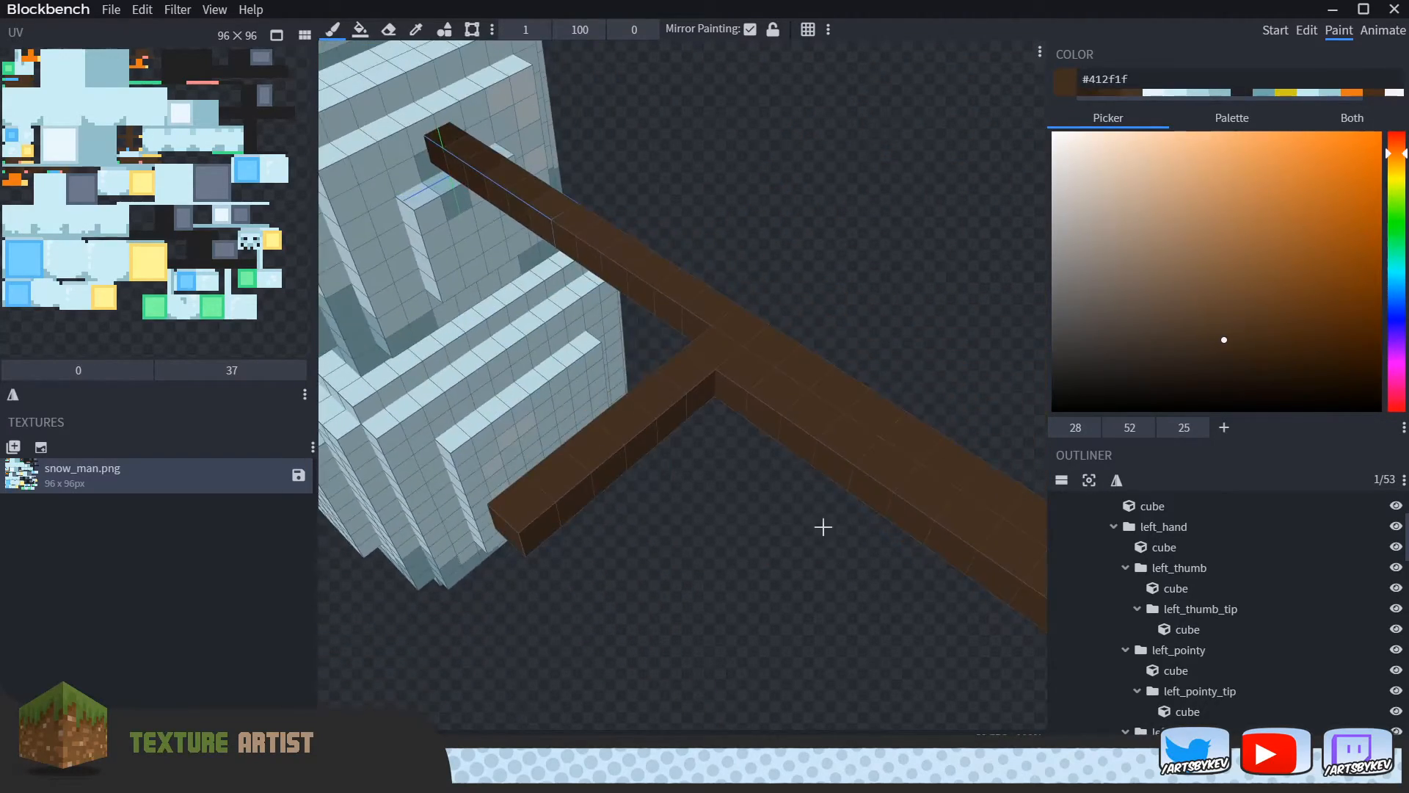
left_click(627, 423)
left_click_drag(705, 522, 941, 477)
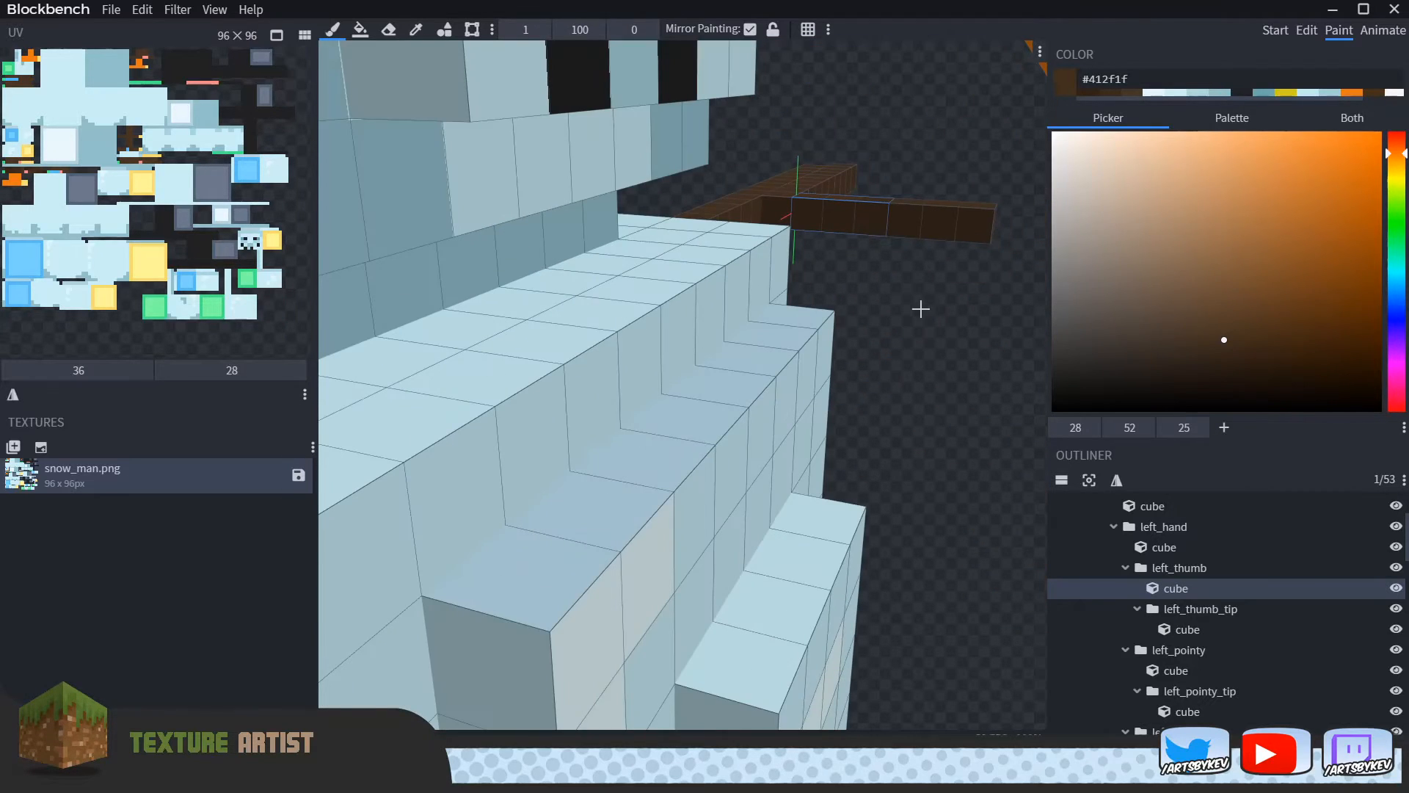
Step: Sample #3a291a from the arm and paint the hand block where the forearm and thumb meet
left_click_drag(876, 213, 784, 140)
left_click_drag(760, 259, 690, 497)
left_click_drag(724, 425, 504, 229)
key("c")
left_click(821, 352)
key("b")
left_click(822, 352)
mouse_move(815, 340)
left_mouse_down()
mouse_move(764, 412)
mouse_move(815, 227)
mouse_move(781, 296)
mouse_move(784, 196)
mouse_move(695, 315)
mouse_move(540, 237)
left_mouse_up()
left_click_drag(540, 381, 808, 496)
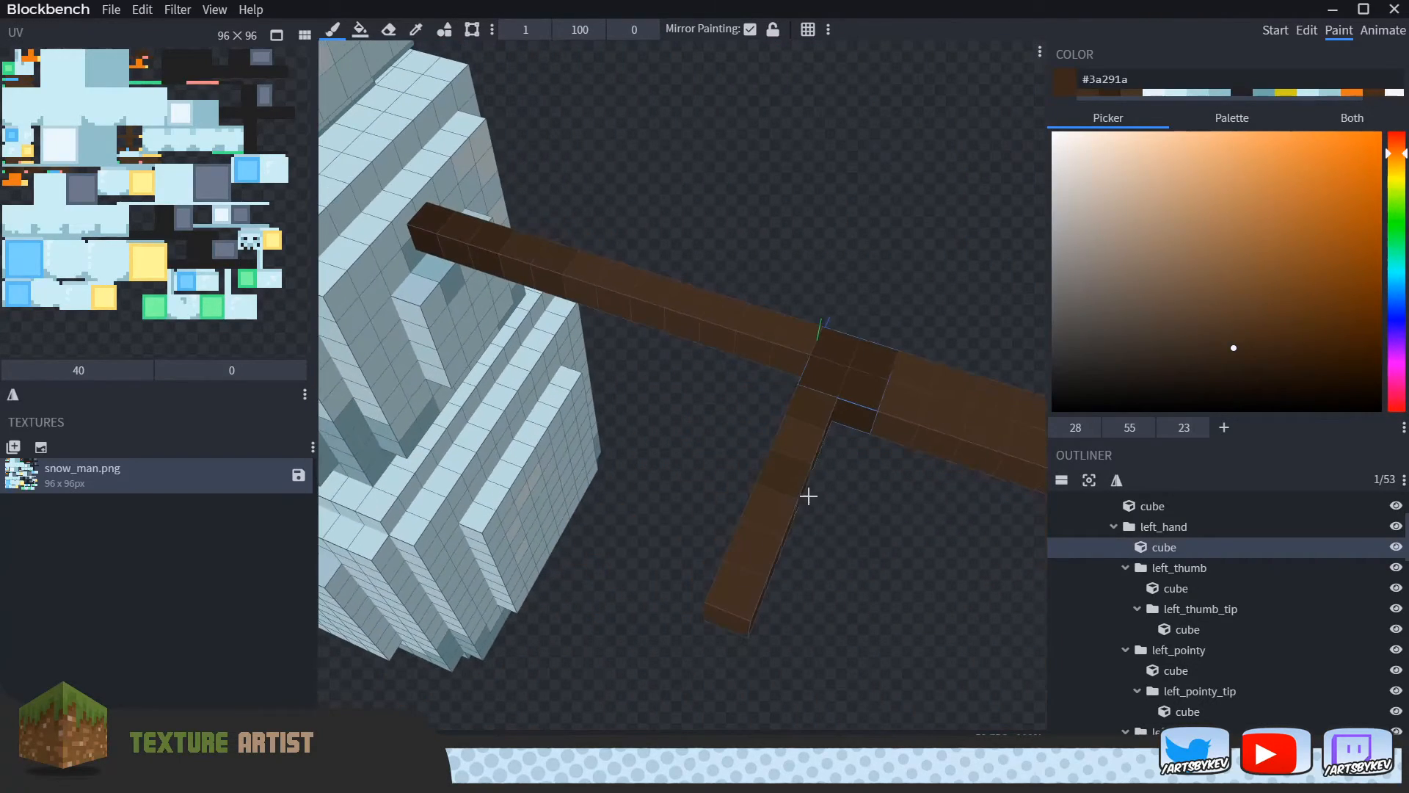
Step: Sample #312316 from the arm's body end and paint the deepest shadow cells on the hand block
left_click(438, 217, "alt")
left_click(784, 357)
mouse_move(791, 292)
left_mouse_down()
mouse_move(820, 202)
mouse_move(775, 339)
left_mouse_up()
left_click(834, 331)
left_click_drag(866, 273, 844, 95)
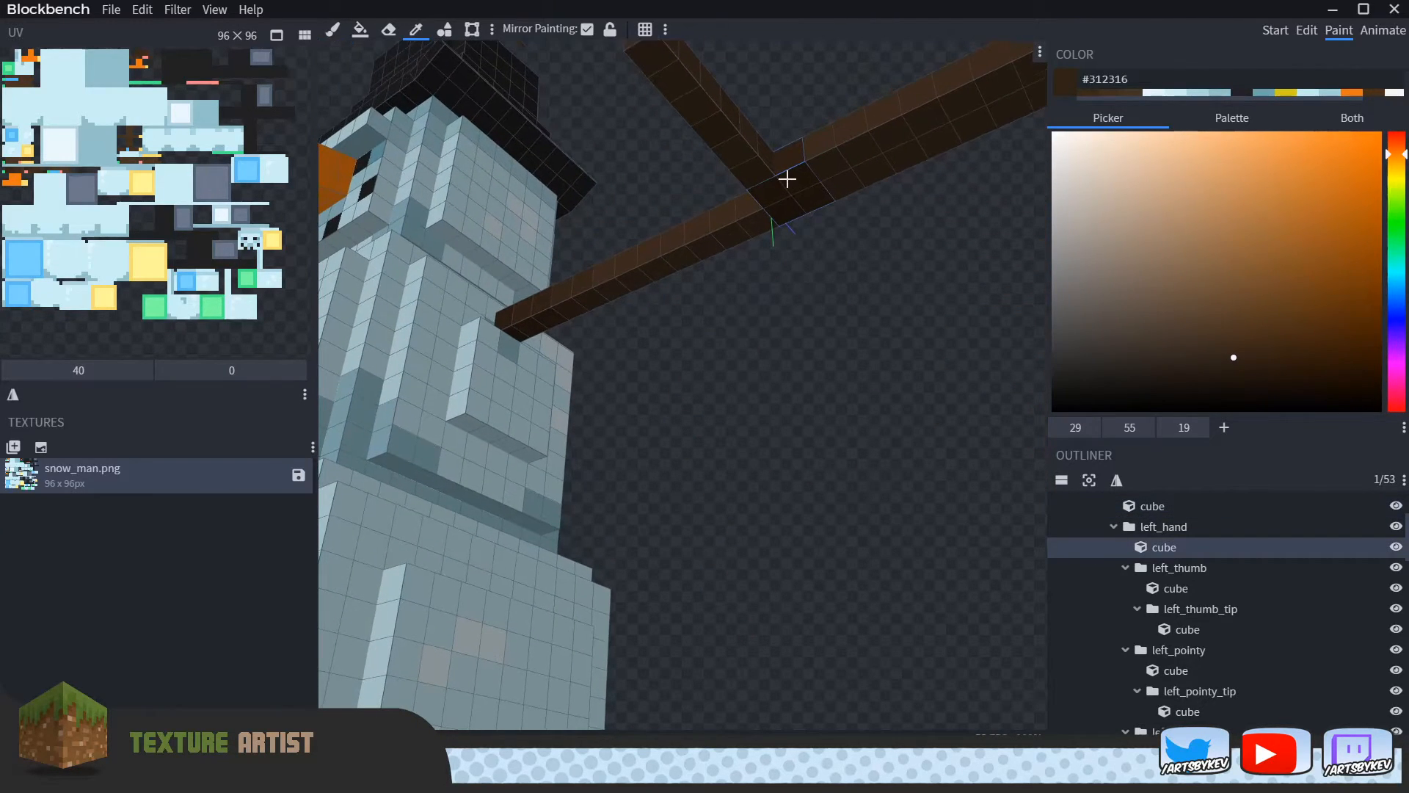
Step: Sample #3a291a from the hand and paint shadow cells around the forearm's end next to the hand
left_click(787, 180, "alt")
left_click(751, 223)
left_click_drag(875, 284, 705, 507)
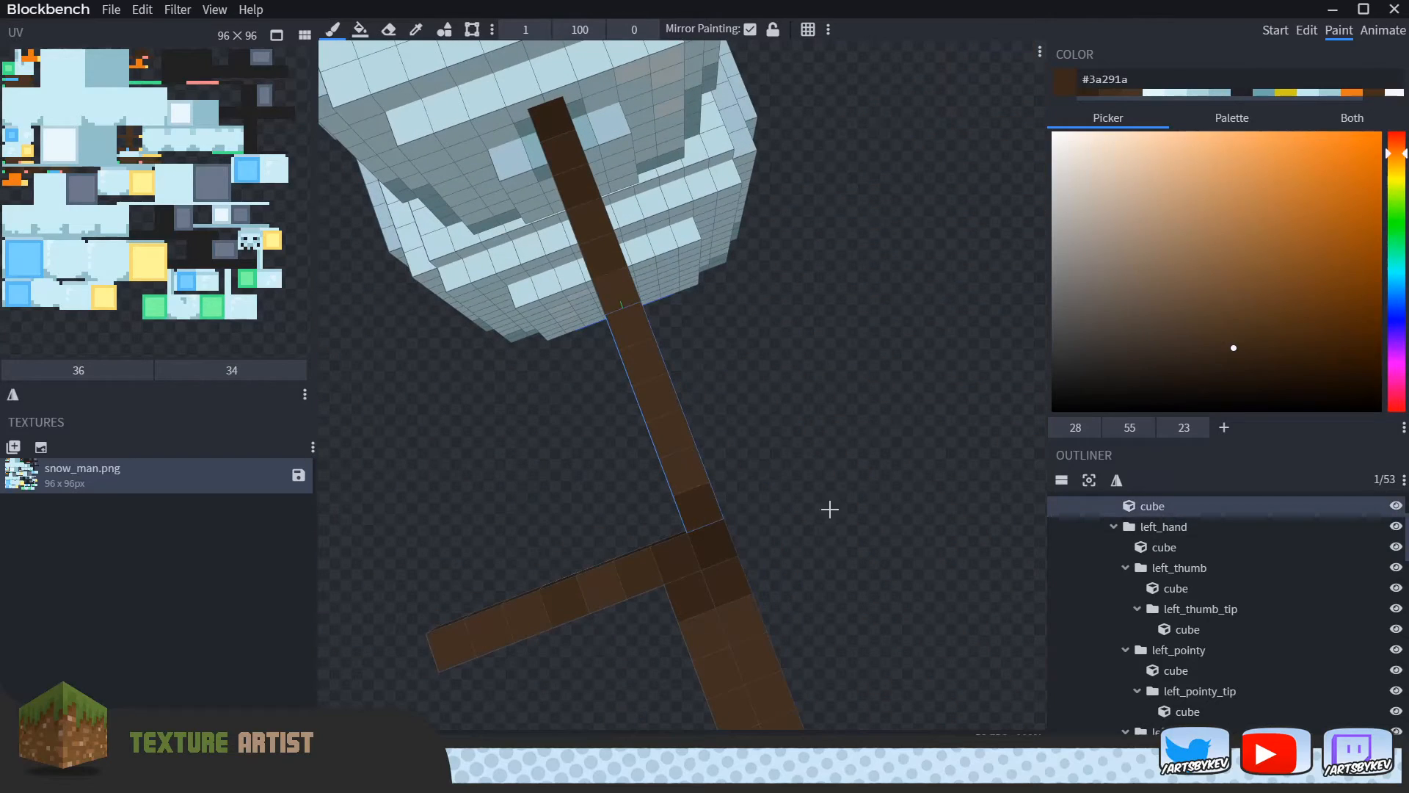
left_click_drag(831, 511, 540, 301)
mouse_move(606, 388)
left_mouse_down()
mouse_move(833, 418)
mouse_move(464, 233)
left_mouse_up()
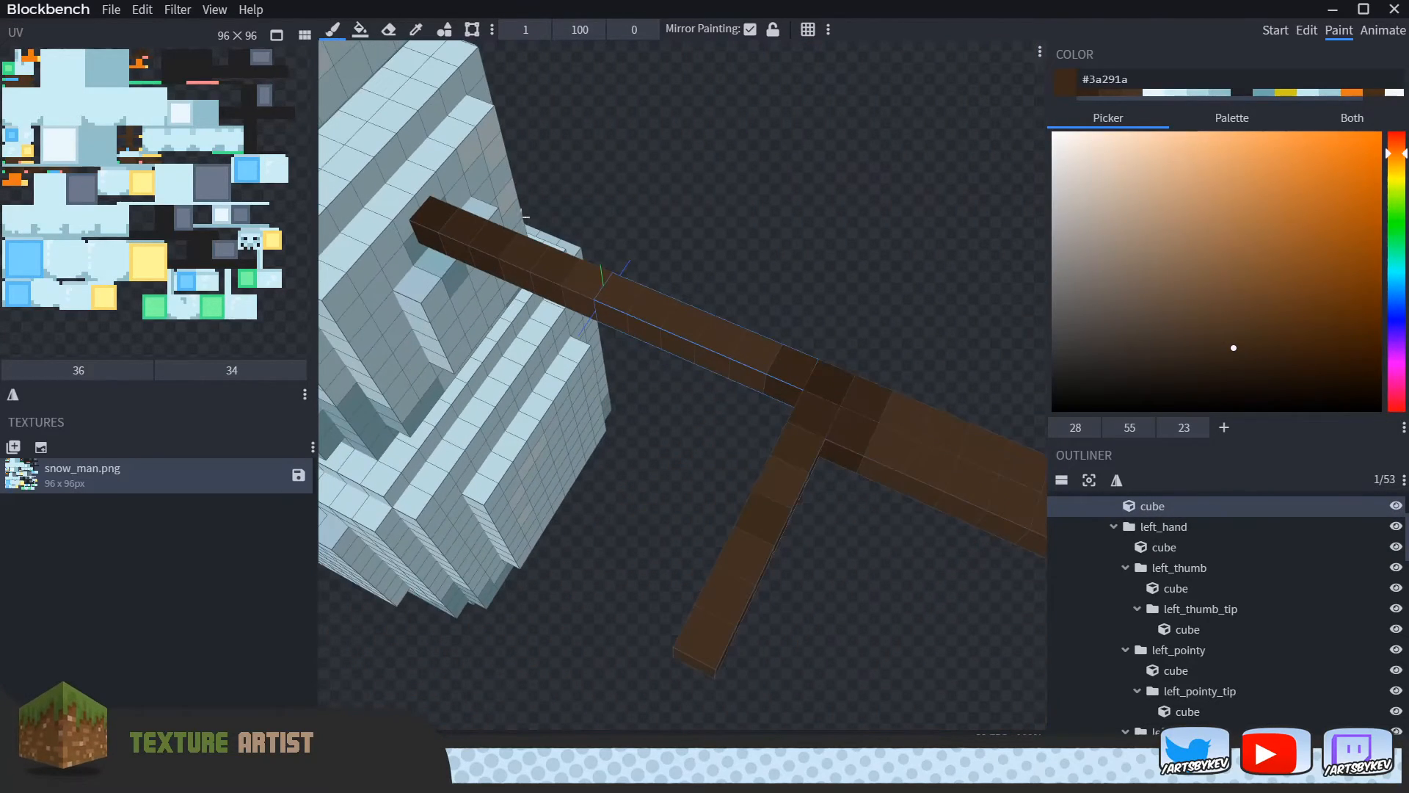
Step: Sample #412f1f from the arm and paint transition shading cells on the forearm
key("c")
left_click(617, 277)
key("b")
mouse_move(689, 433)
left_mouse_down()
mouse_move(759, 230)
mouse_move(739, 409)
mouse_move(558, 316)
left_mouse_up()
left_click_drag(619, 237, 701, 451)
scroll(702, 450, "down", 3)
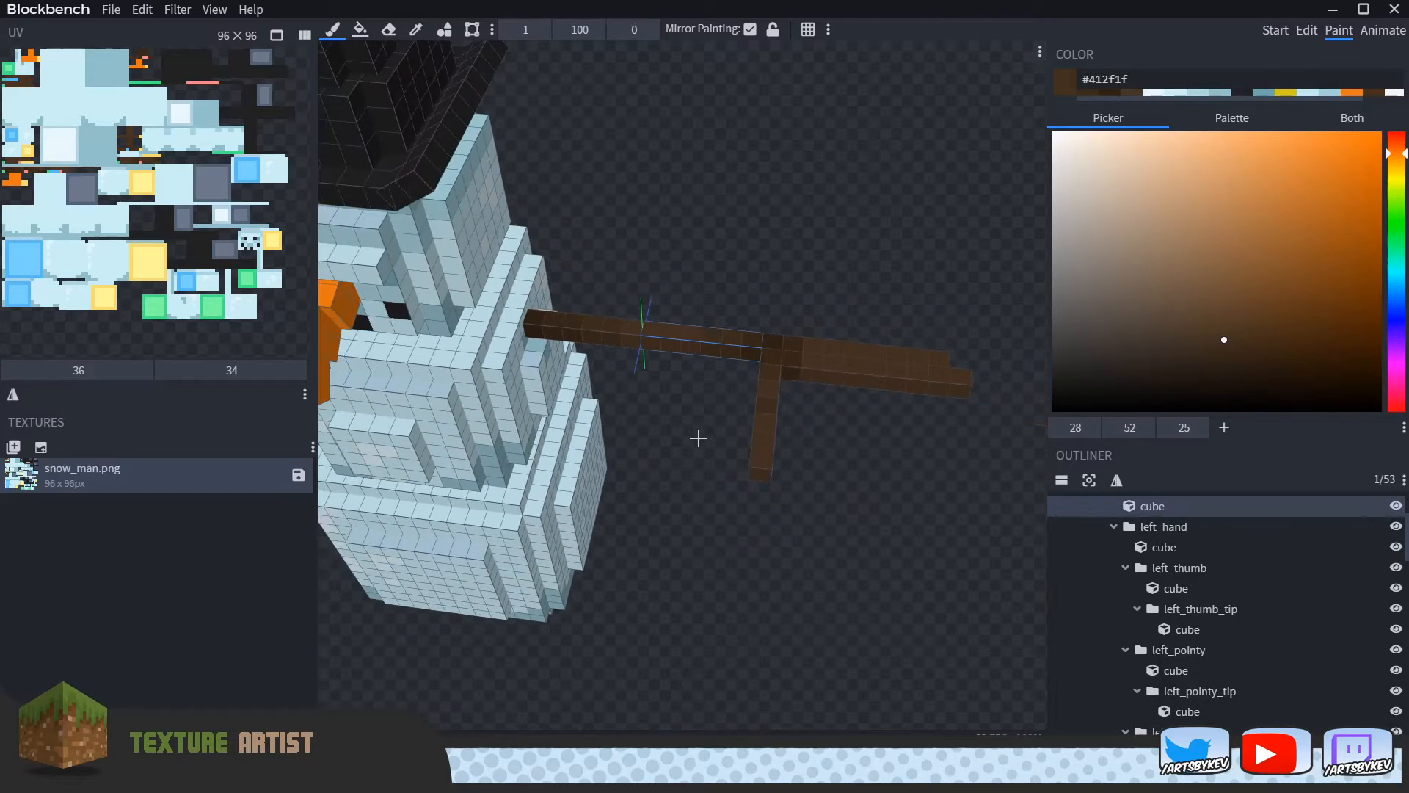
scroll(772, 268, "up", 4)
left_click_drag(777, 257, 711, 245)
left_click_drag(699, 372, 661, 377)
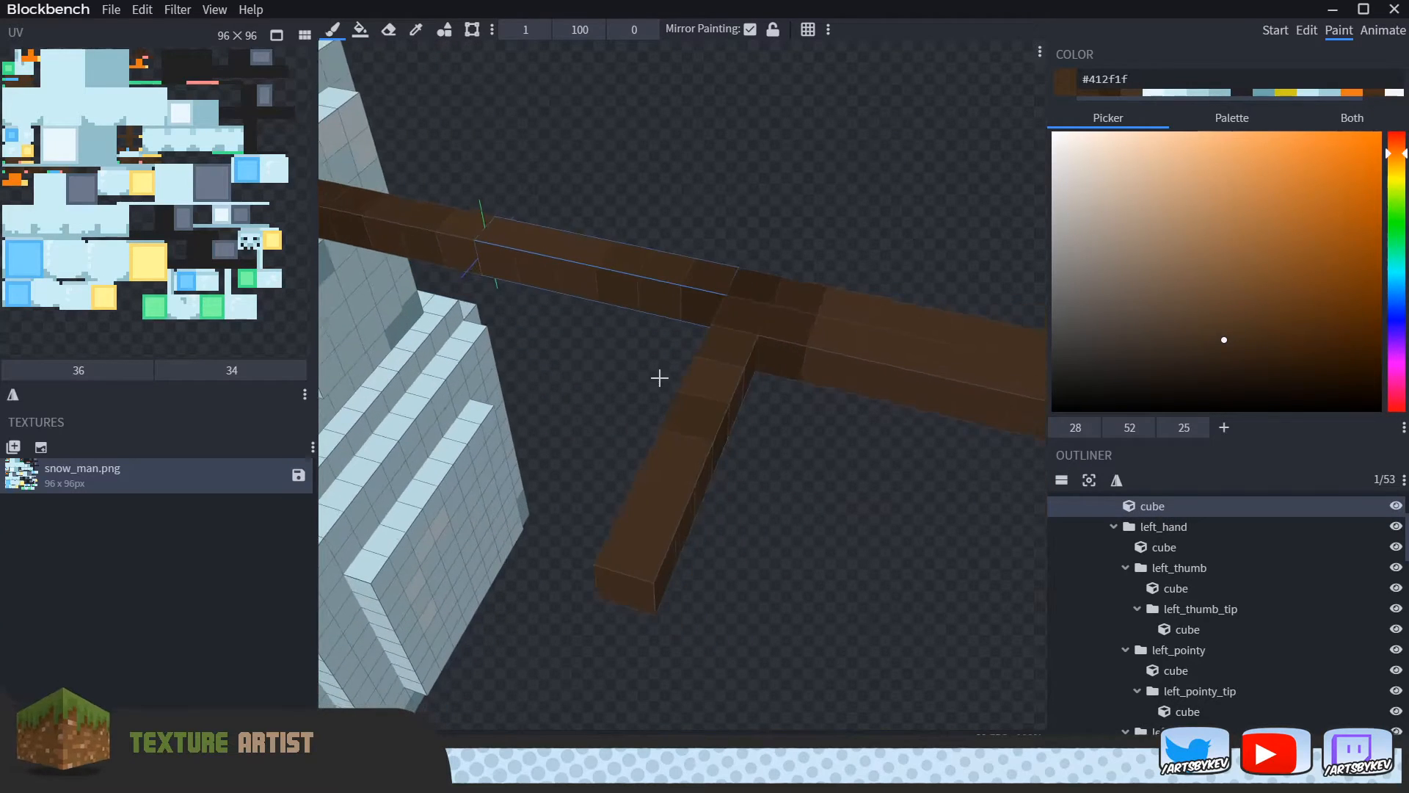
Step: Sample #3a291a from the hand and paint shadow cells around the thumb tip segment
left_click(770, 337, "alt")
key("b")
left_click(702, 486)
mouse_move(701, 488)
left_mouse_down()
mouse_move(861, 494)
mouse_move(957, 266)
left_mouse_up()
left_click_drag(949, 316, 572, 339)
left_click_drag(829, 483, 705, 137)
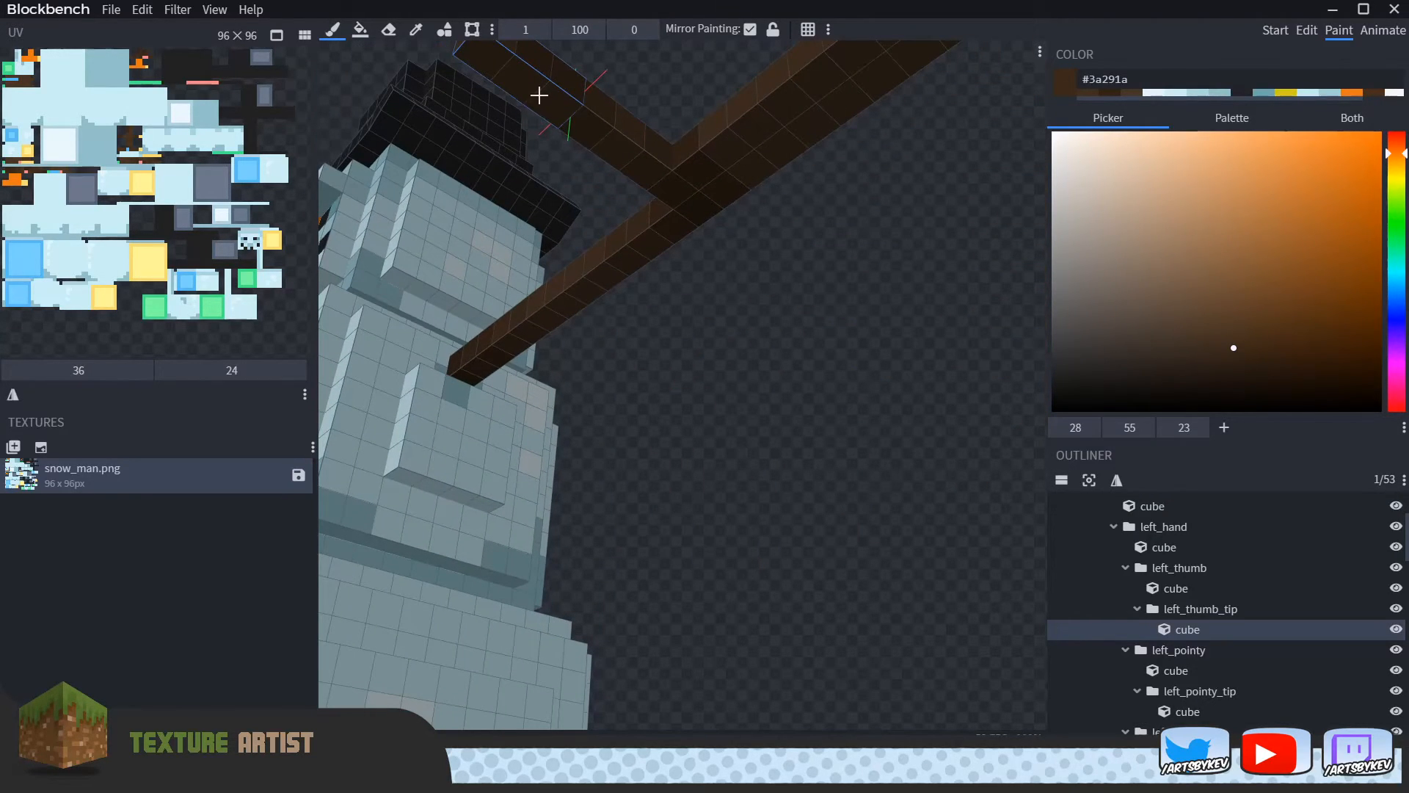
left_click_drag(555, 107, 743, 340)
Step: Sample #312316 from the arm and add the darkest shadow cells to the thumb tip segment
key("c")
left_click(717, 337)
key("b")
mouse_move(721, 492)
left_mouse_down()
mouse_move(827, 591)
mouse_move(636, 429)
mouse_move(900, 575)
mouse_move(836, 541)
mouse_move(840, 421)
mouse_move(863, 385)
mouse_move(847, 293)
mouse_move(770, 415)
mouse_move(840, 345)
left_mouse_up()
left_click(812, 320, "alt")
left_click_drag(793, 272, 972, 215)
left_click(804, 344)
left_click_drag(862, 282, 742, 309)
right_click_drag(811, 272, 660, 265)
scroll(754, 289, "up", 1)
mouse_move(754, 289)
left_mouse_down()
mouse_move(726, 289)
mouse_move(729, 276)
mouse_move(755, 280)
left_mouse_up()
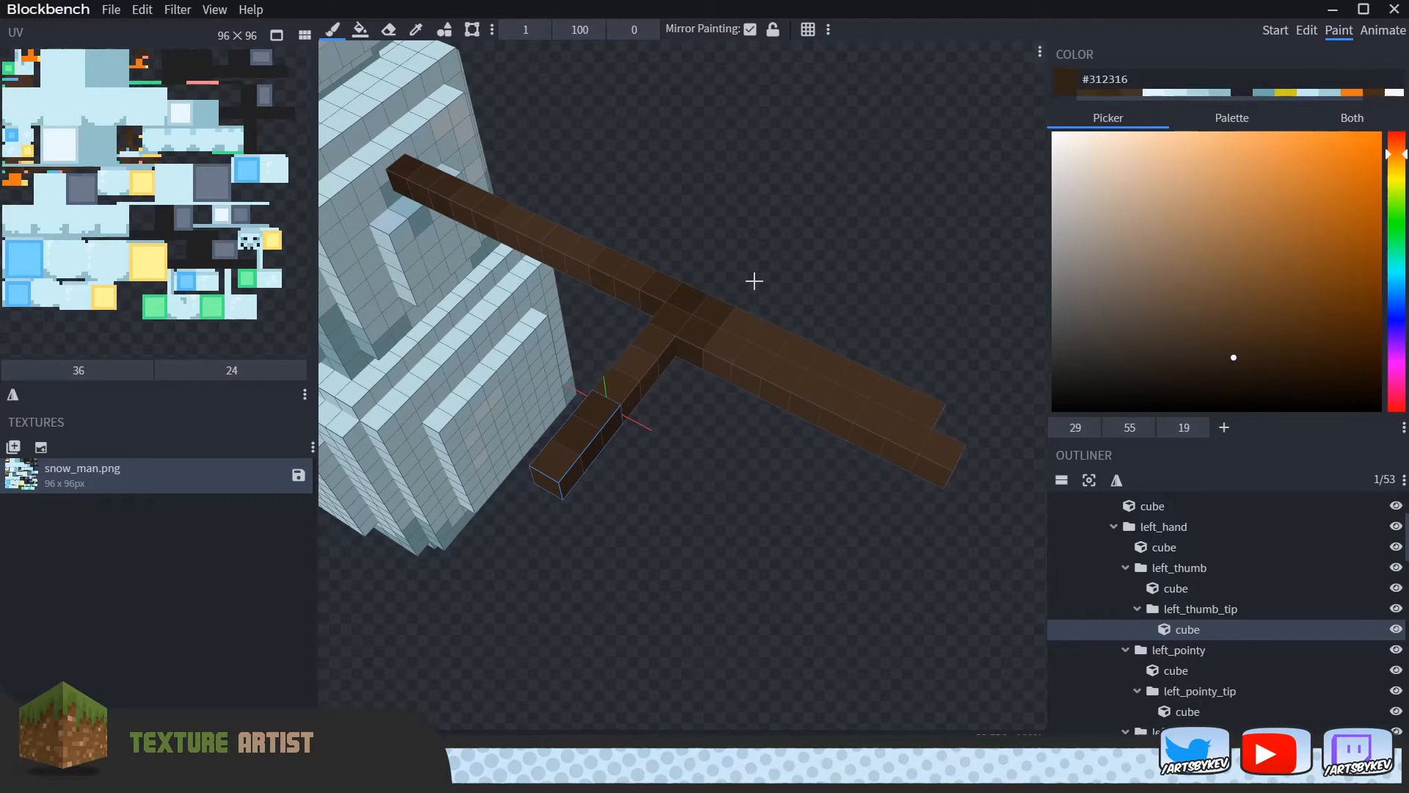
Step: Sample #412f1f from the hand and paint transition shading cells where the pointing finger meets the hand
left_click(660, 345, "alt")
left_click(722, 356)
left_click(751, 332)
left_click_drag(954, 295, 690, 311)
left_click(690, 311)
left_click_drag(724, 198, 953, 385)
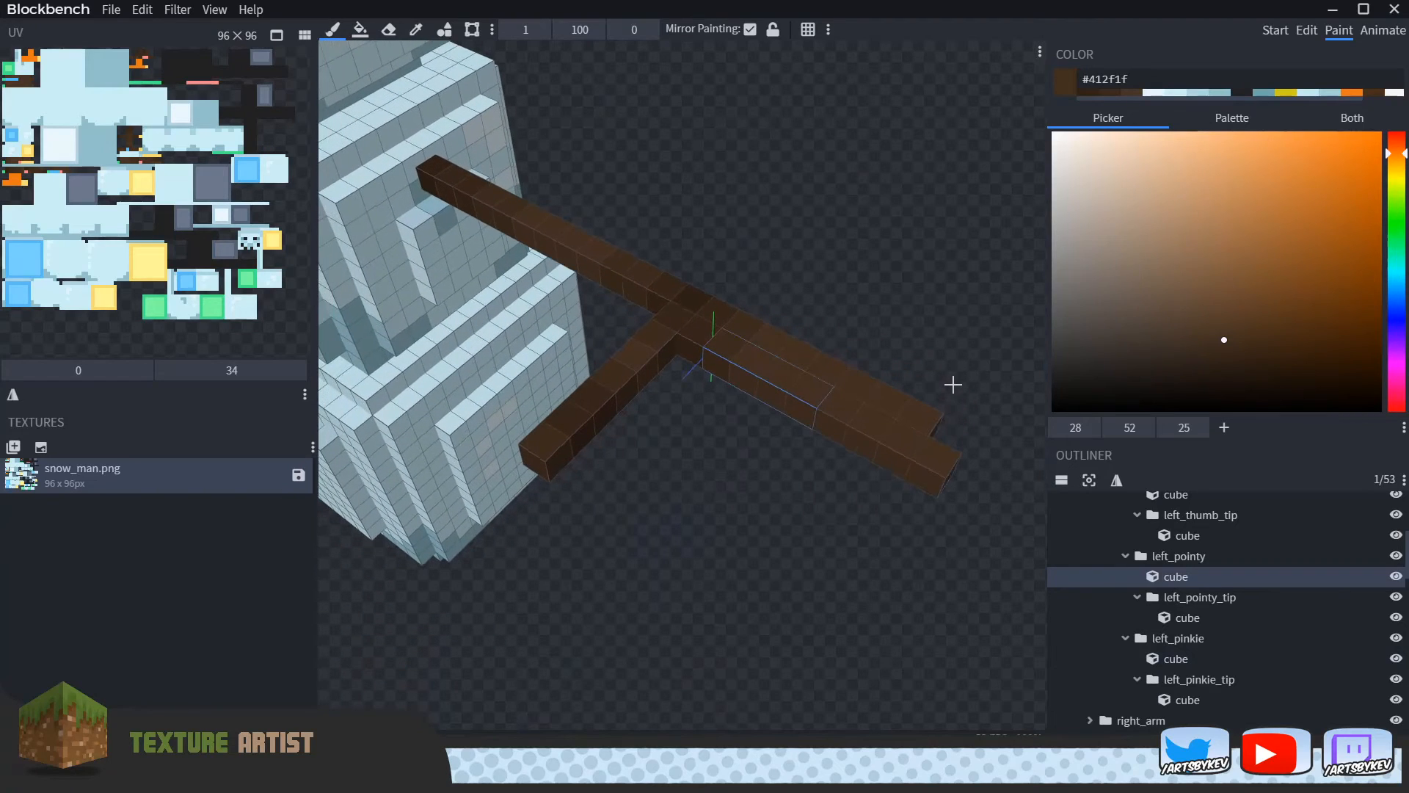
Step: Move the left hand's finger and thumb cubes apart to expose their hidden faces, with the thumb tip at Z -9.5
left_click(1308, 31)
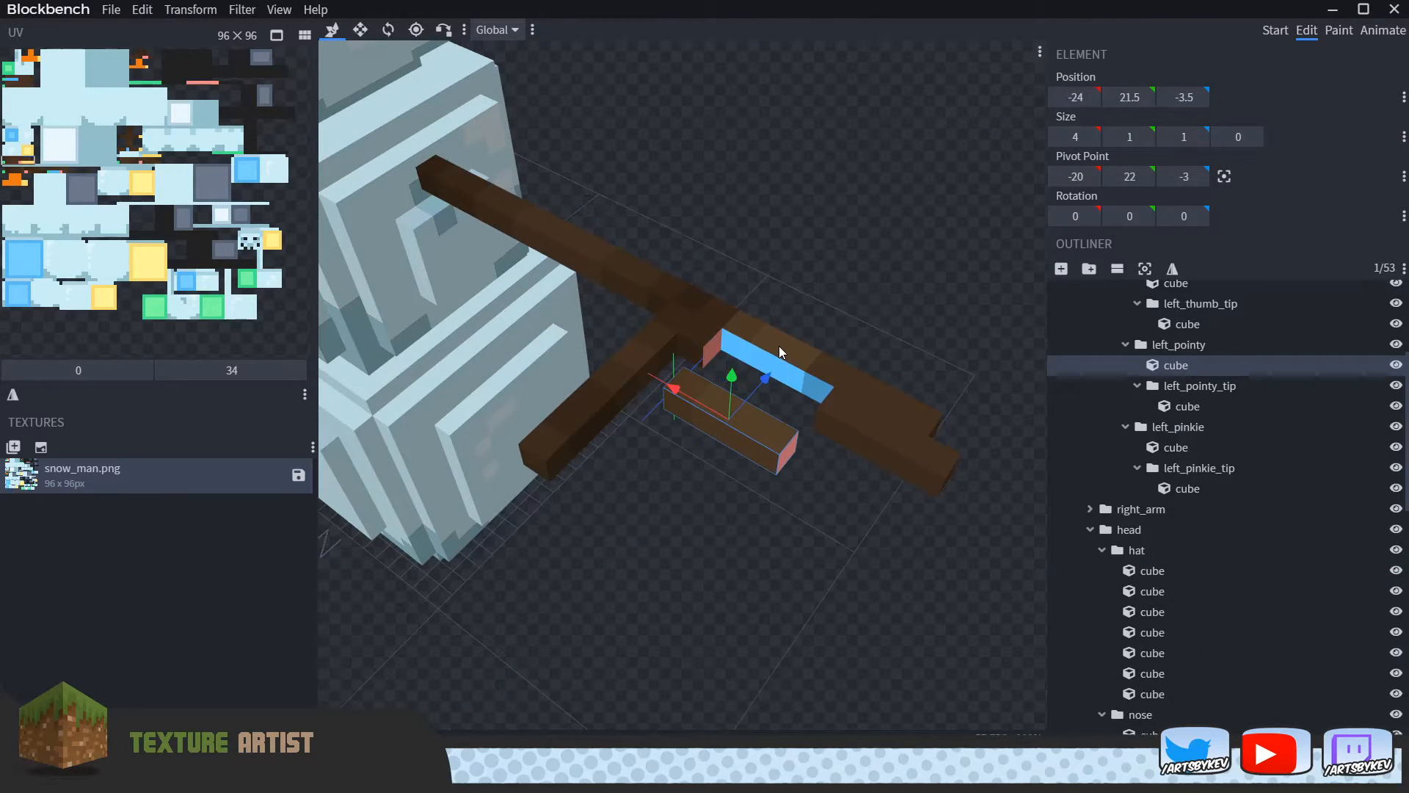
left_click(782, 353)
left_click_drag(800, 331, 838, 292)
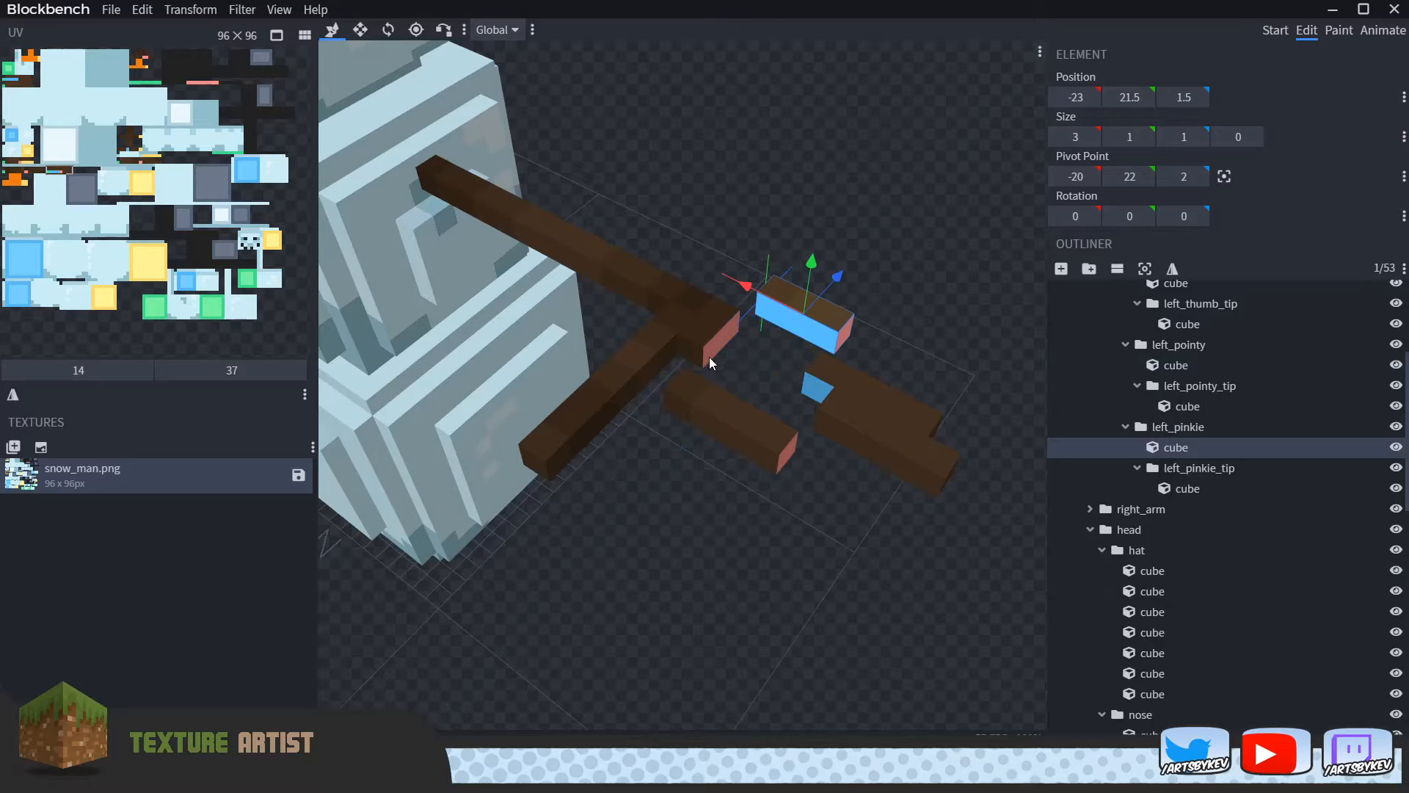
left_click(588, 418)
left_click_drag(616, 390, 617, 447)
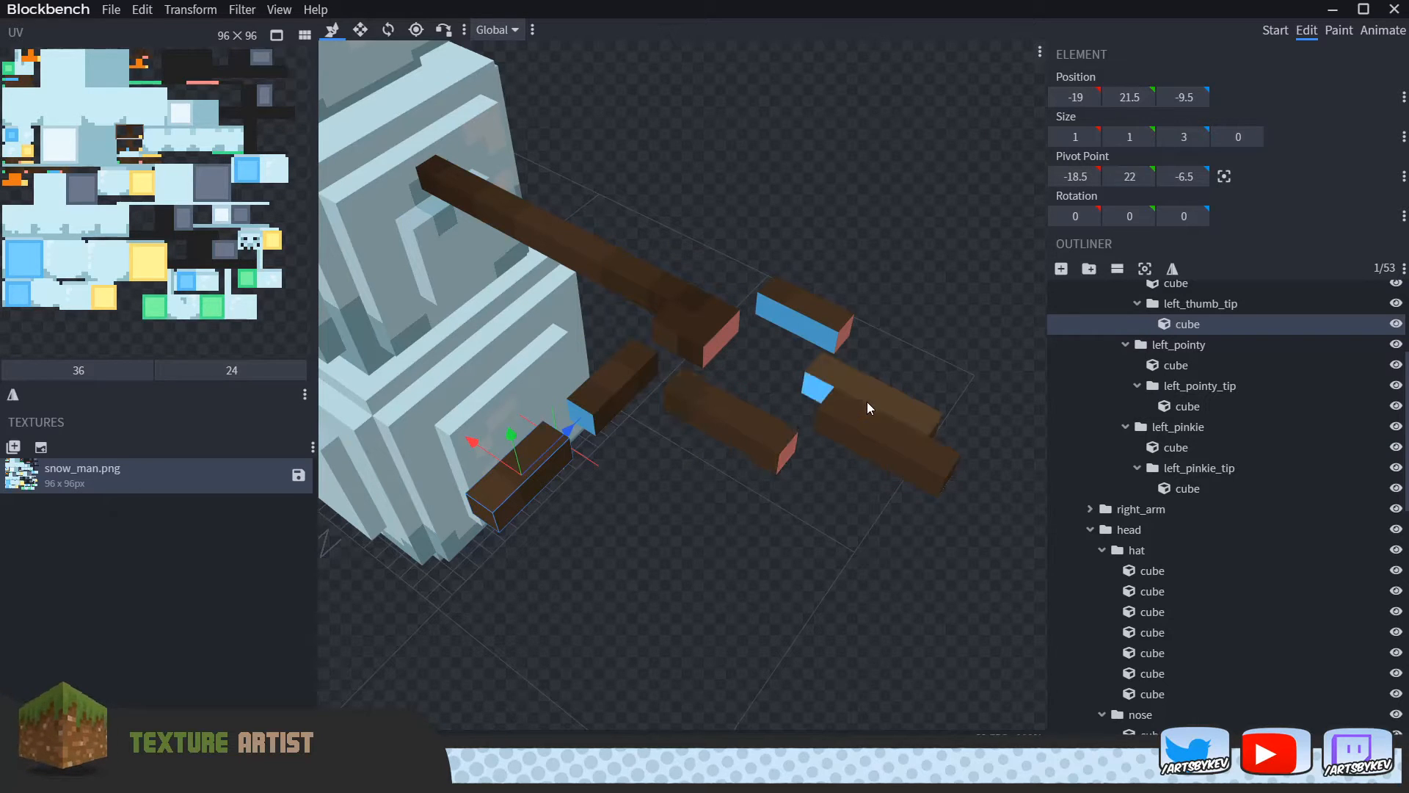
left_click(826, 389)
left_click_drag(923, 265, 874, 236)
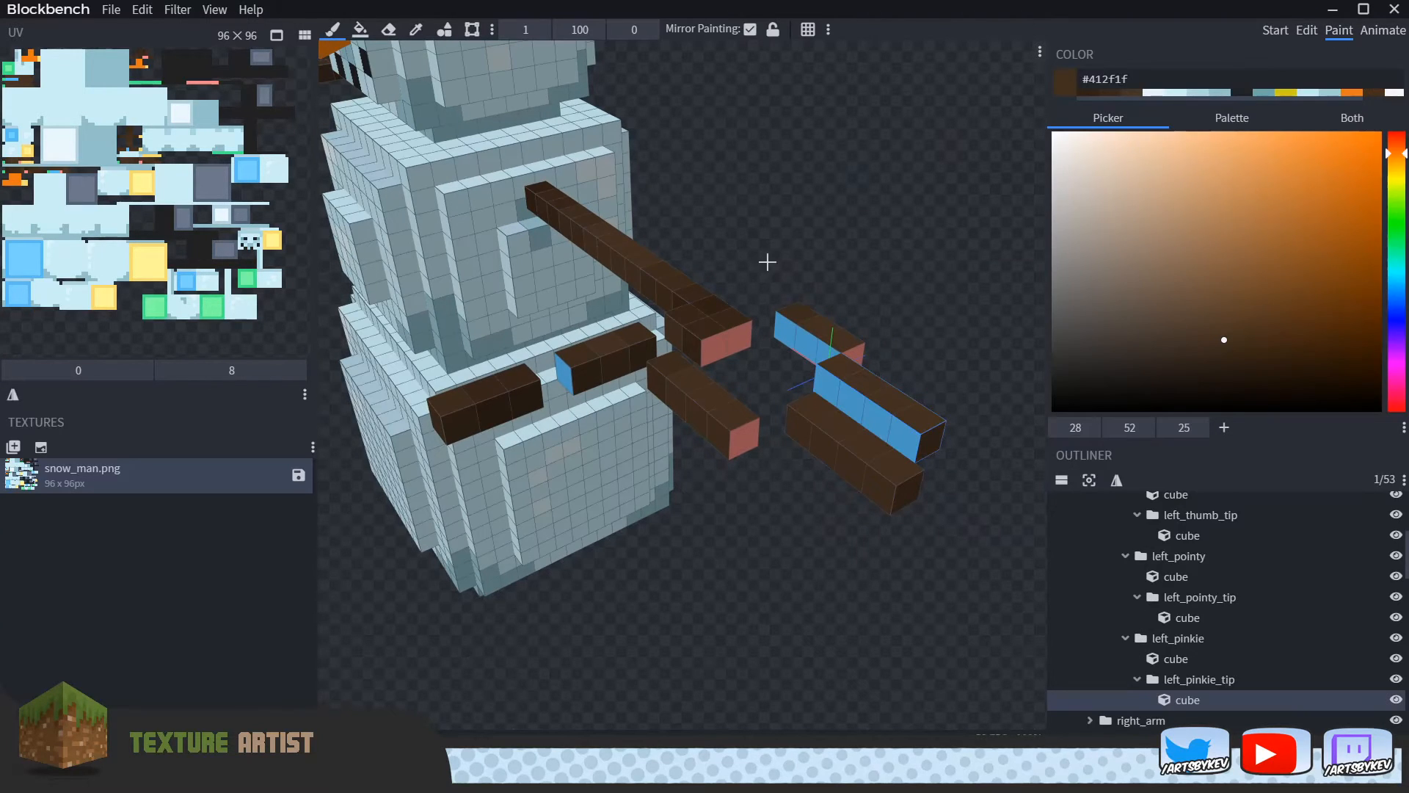
Step: Sample a brown from the hand and paint over the bare end face that adjoins the fingers
scroll(649, 296, "up", 1)
left_click_drag(703, 181, 723, 176)
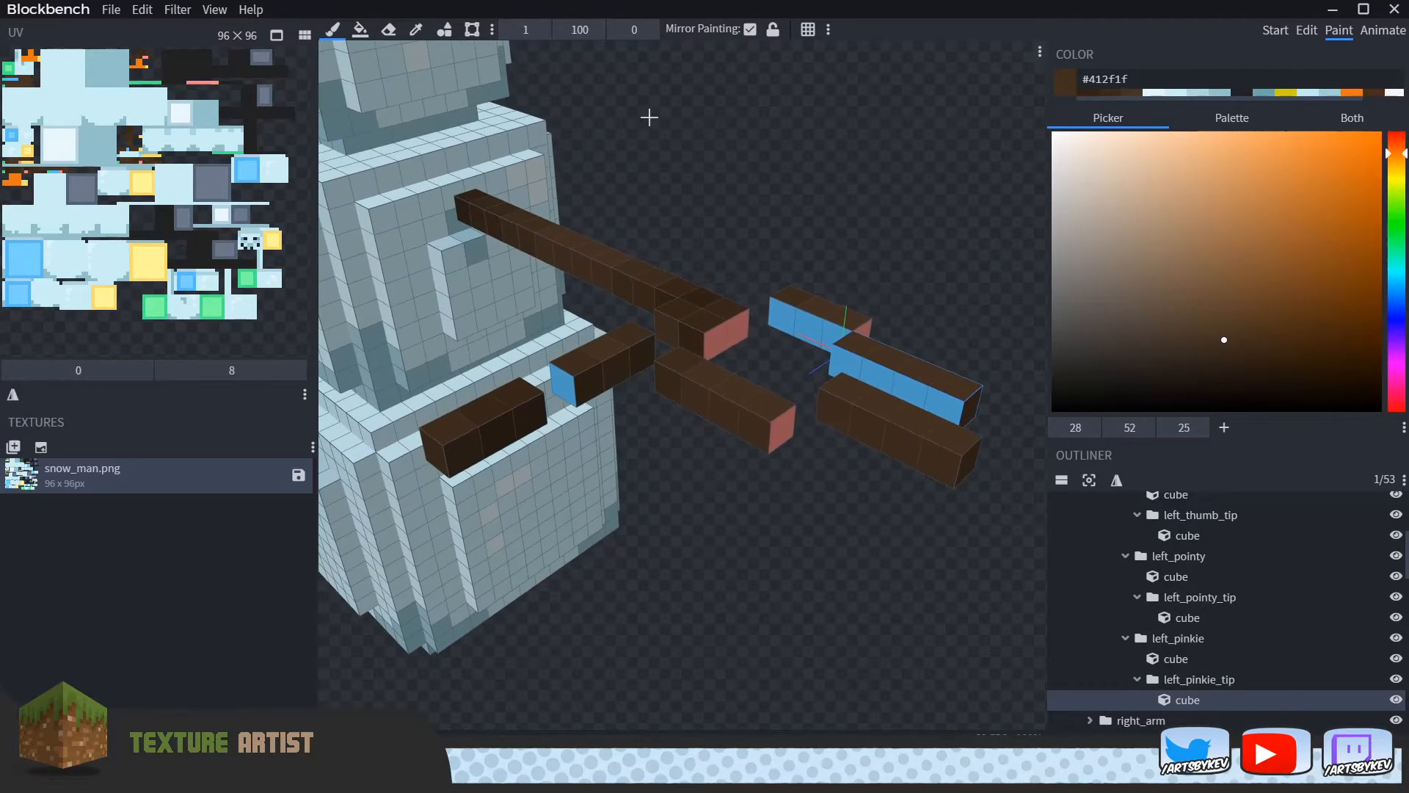
left_click(366, 37)
scroll(660, 302, "up", 3)
left_click(710, 315, "alt")
left_click(727, 328)
right_click_drag(618, 178, 557, 201)
left_click_drag(616, 148, 720, 277)
Step: Sample #473423 and paint the bare inner faces of the left pinkie's base segment
left_click(742, 308, "alt")
left_click(762, 321, "alt")
left_click_drag(759, 335, 787, 350)
left_click_drag(829, 261, 654, 279)
left_click(695, 456)
left_click_drag(715, 601, 669, 318)
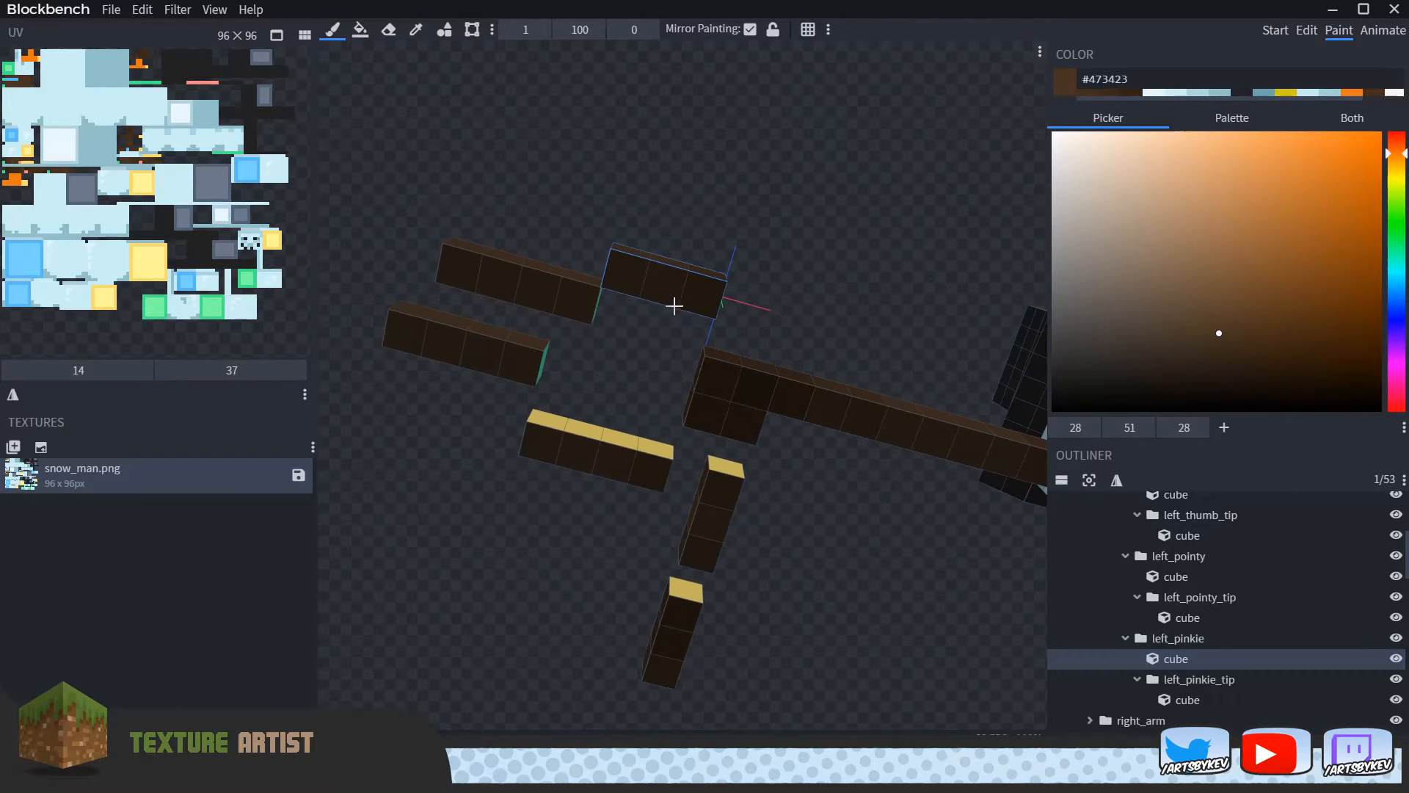
left_click_drag(698, 178, 922, 411)
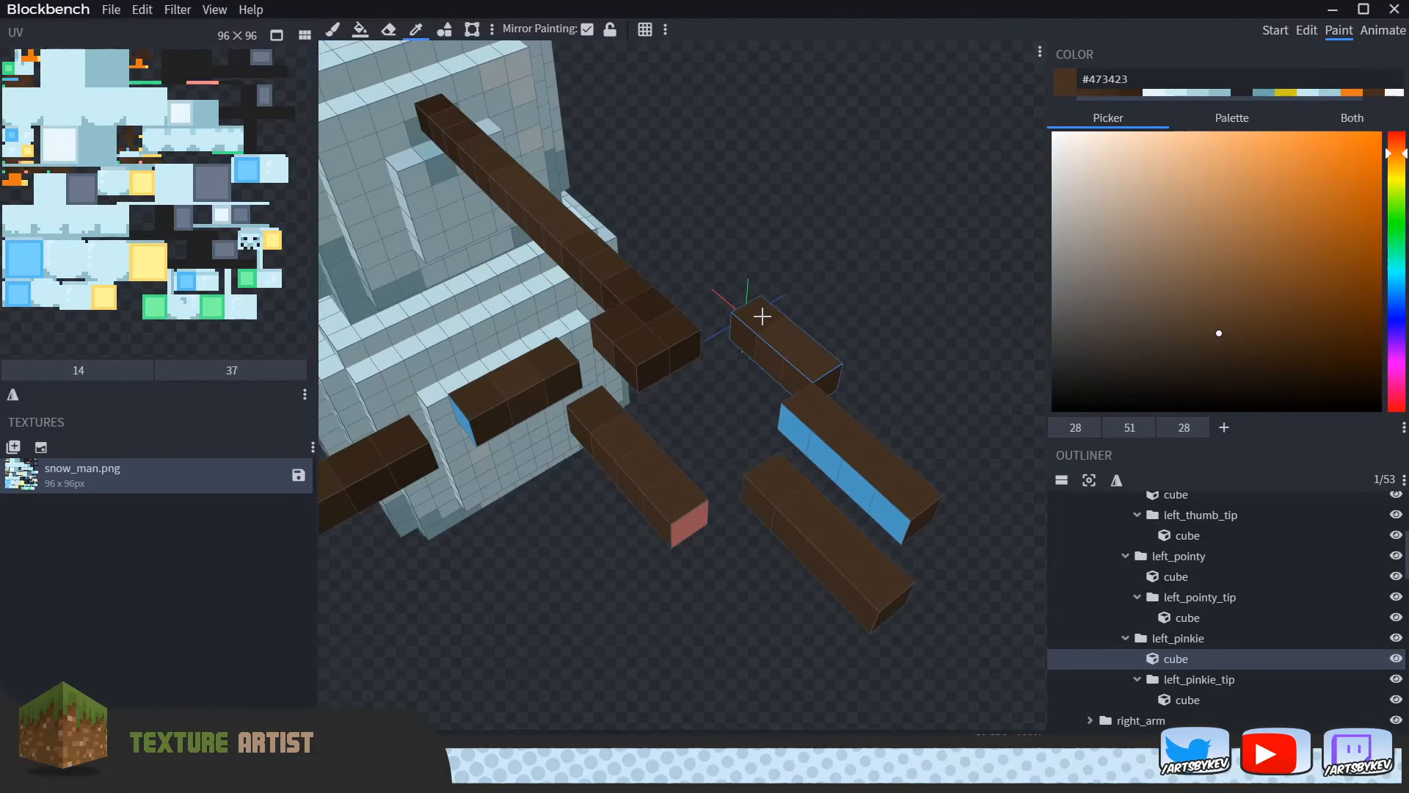
Step: Sample #412f1f from the pinkie and paint the first cells on the pinkie tip's bare side face
left_click(758, 311, "alt")
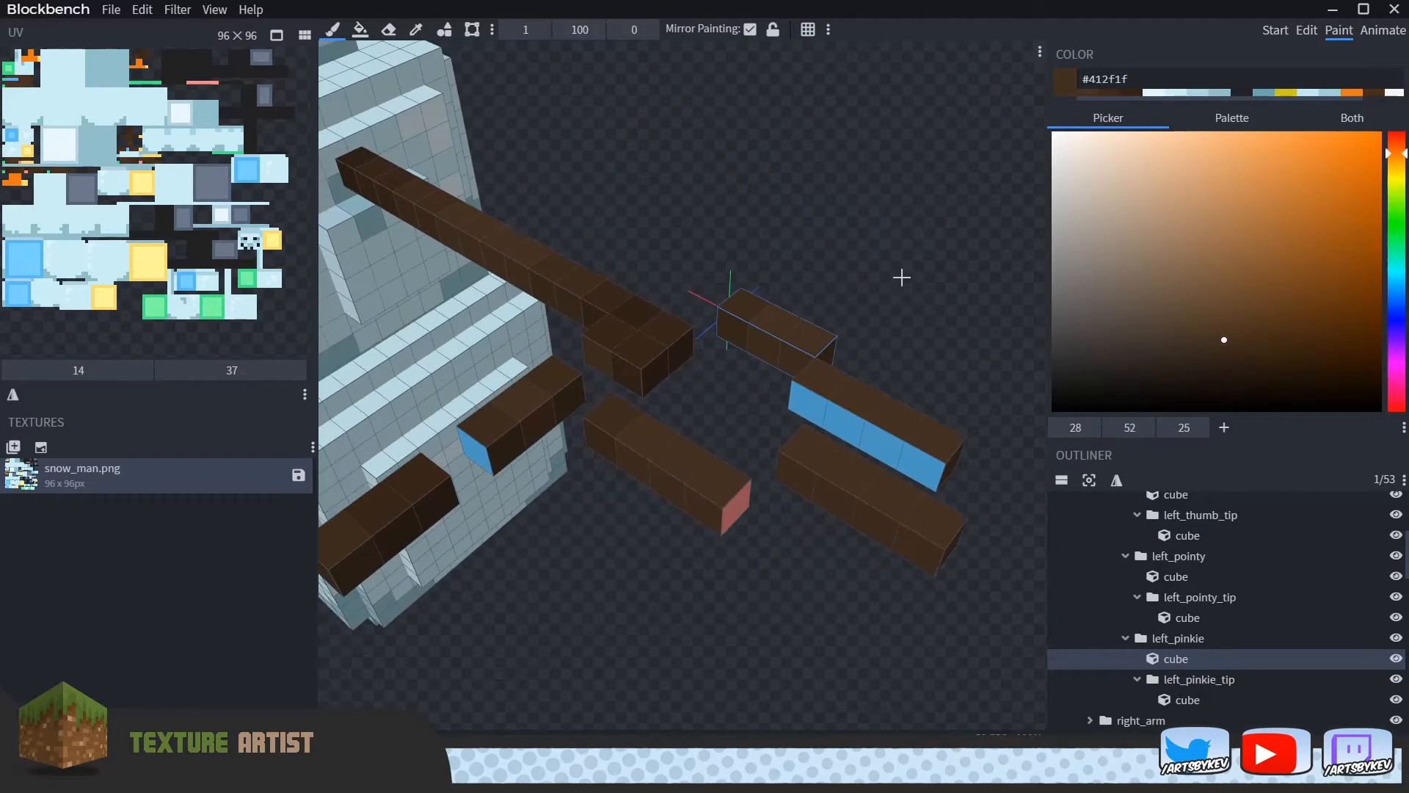
left_click(825, 392)
left_click_drag(848, 406, 586, 381)
left_click_drag(588, 467, 830, 500)
left_click(507, 291)
left_click(646, 382)
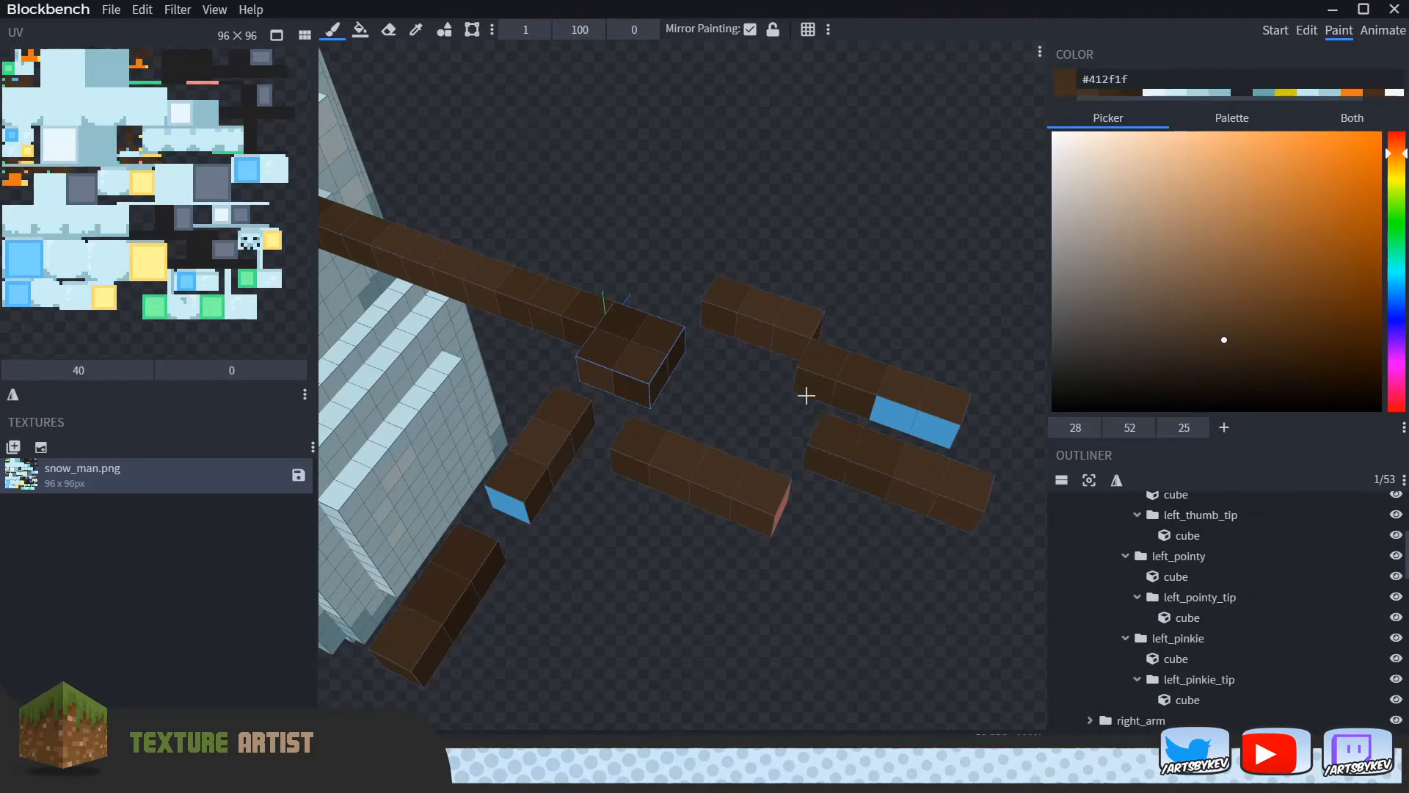
Step: Add shading cells to the pinkie's base segment and to the hand with a brown sampled from the hand
left_click_drag(733, 425, 830, 332)
left_click(810, 323)
left_click(730, 301)
key("alt")
key("alt")
left_click(629, 309, "alt")
left_click(619, 322)
mouse_move(753, 232)
left_mouse_down()
mouse_move(659, 208)
mouse_move(707, 311)
left_mouse_up()
Step: Sample #473423 and #412f1f and paint the remaining bare cells on the pinkie tip's side face
left_click(854, 434, "alt")
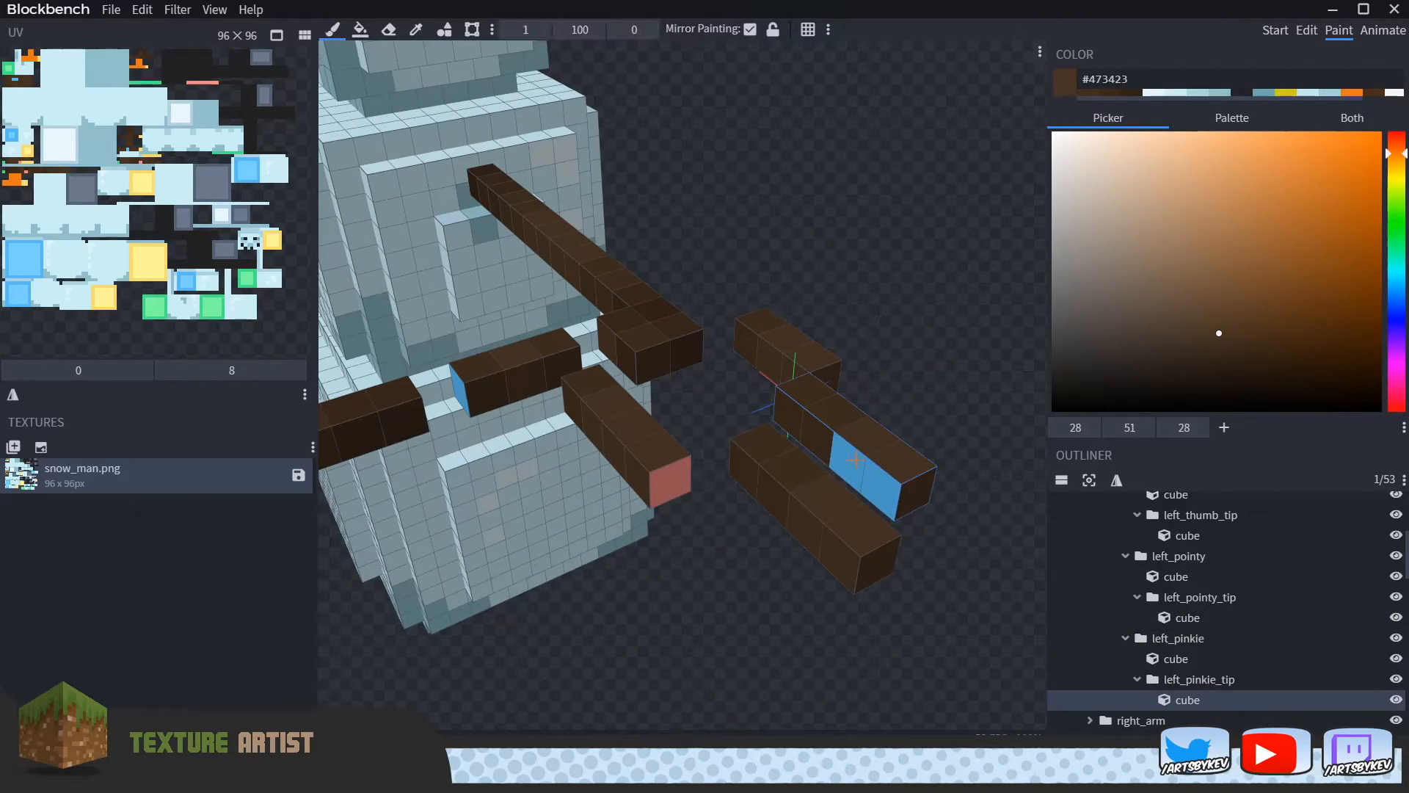
left_click(668, 478)
left_click(756, 477, "alt")
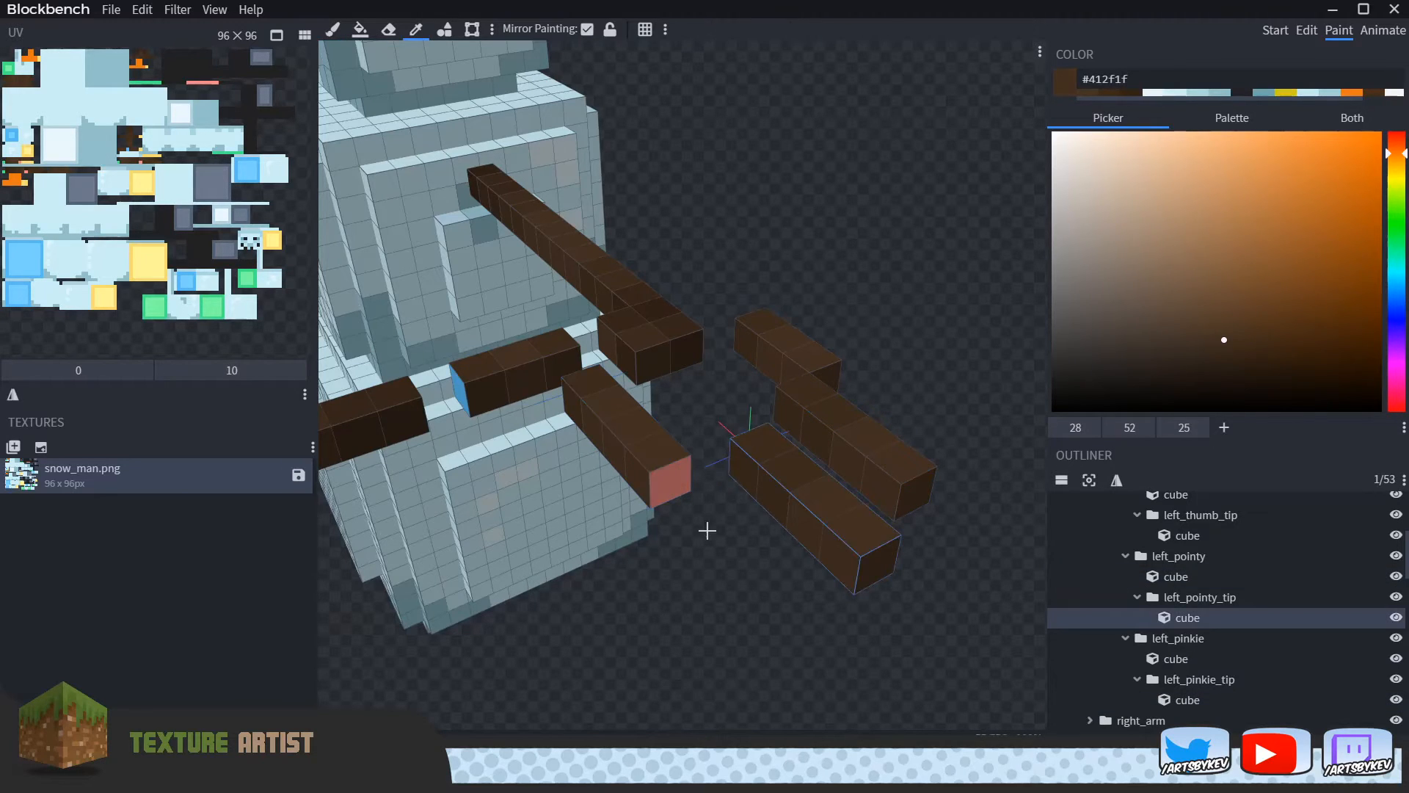
left_click_drag(707, 531, 874, 541)
left_click_drag(1000, 594, 717, 415)
left_click(718, 415, "alt")
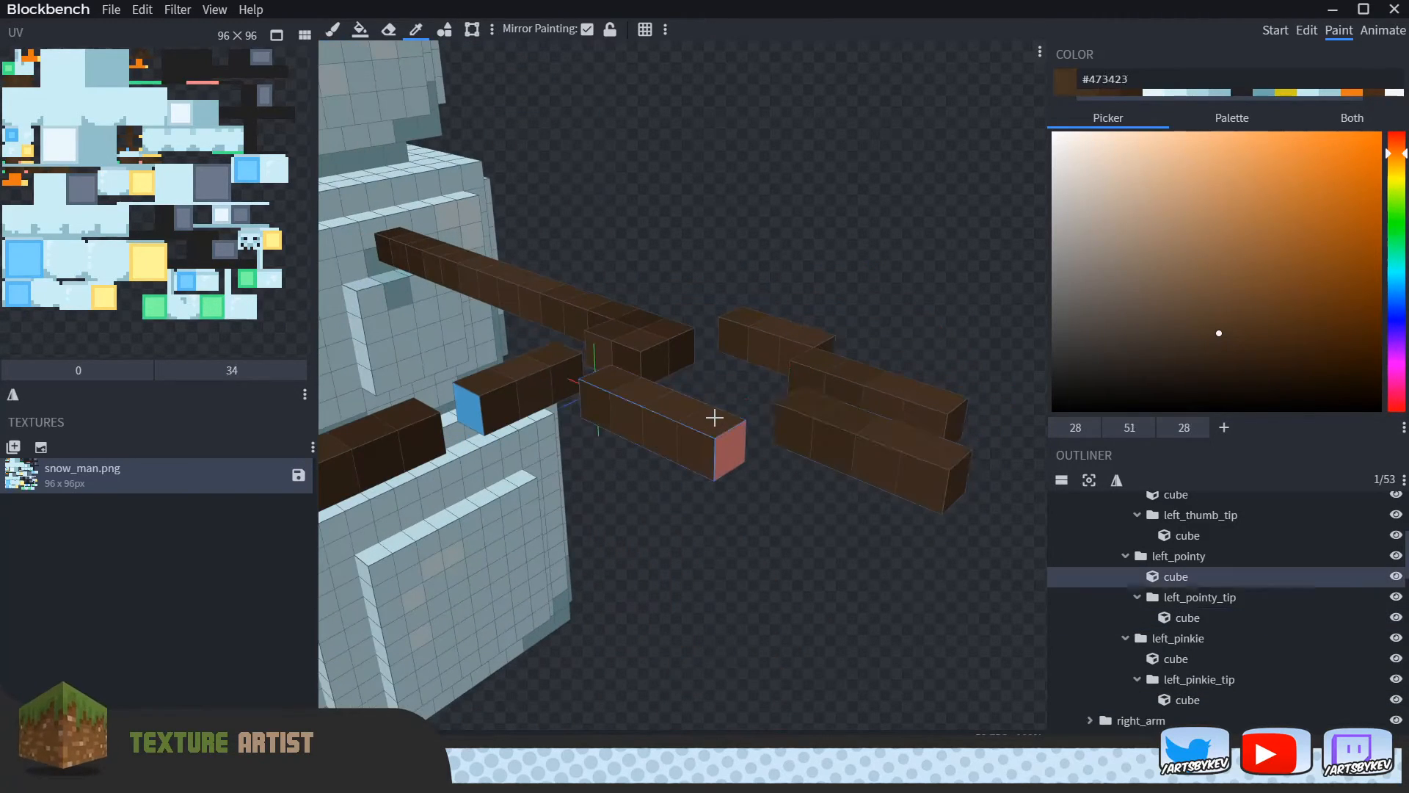
Step: Paint shading at the outer end of the pointing finger's base with sampled browns #3a291a and #412f1f
left_click(652, 321, "alt")
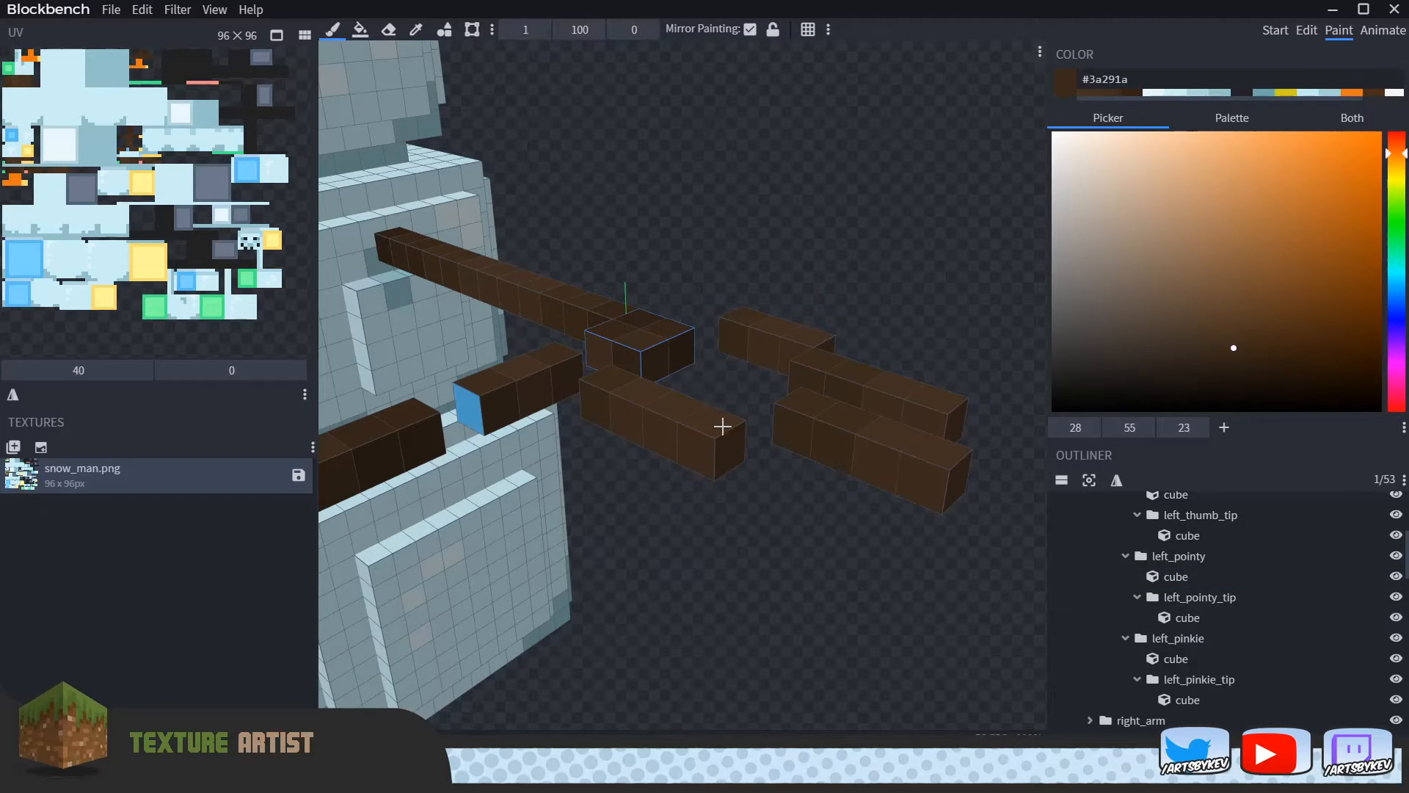
left_click_drag(776, 470, 638, 504)
left_click(545, 425)
mouse_move(491, 496)
left_mouse_down()
mouse_move(538, 349)
mouse_move(576, 311)
left_mouse_up()
mouse_move(593, 188)
left_mouse_down()
mouse_move(516, 318)
mouse_move(583, 346)
left_mouse_up()
left_click(560, 341, "alt")
left_click(593, 319, "alt")
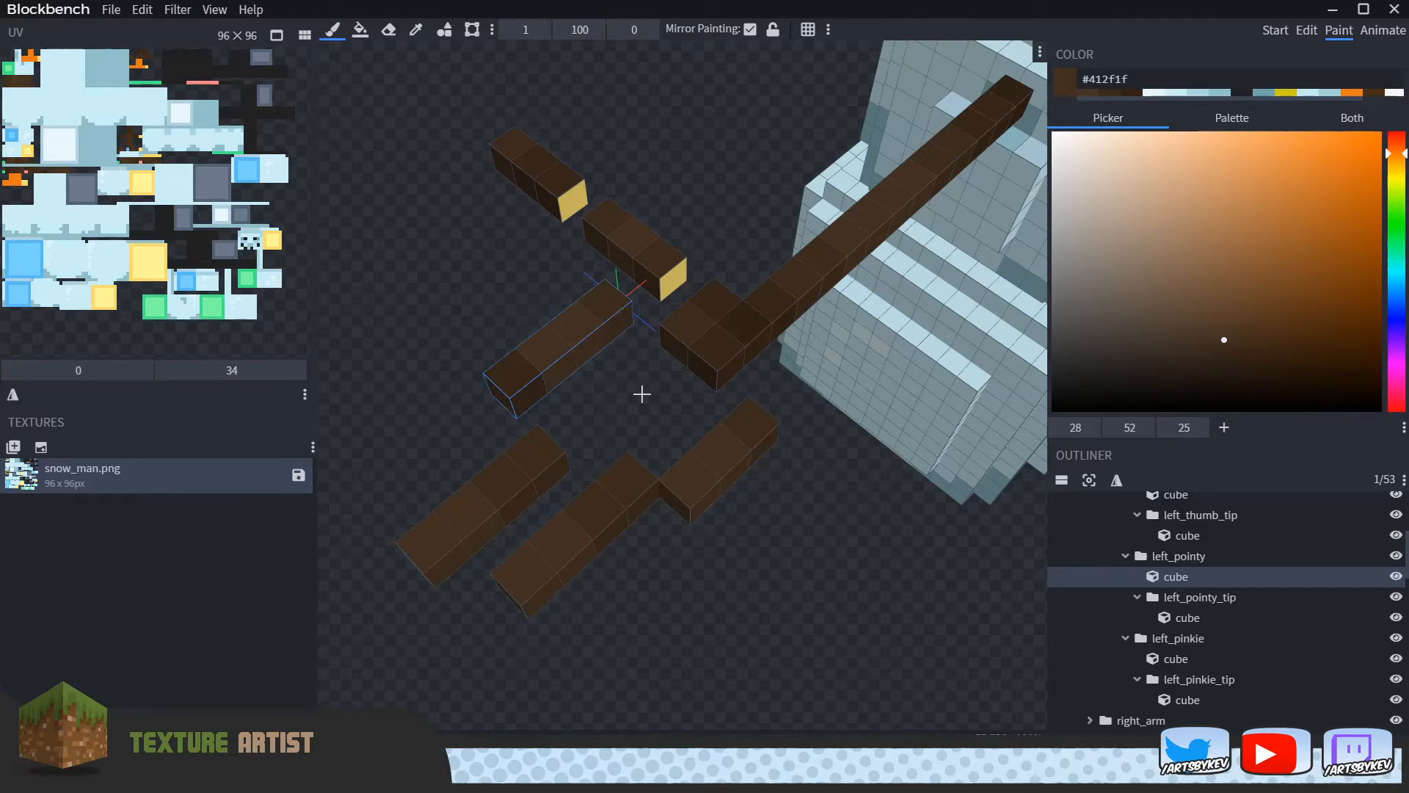
Step: Sample browns from the thumb segments and cover the bare end faces of the thumb and thumb tip
left_click(666, 256, "alt")
left_click(671, 278)
left_click(560, 190, "alt")
left_click(572, 206)
left_click_drag(503, 293, 714, 267)
Step: Sample browns from the finger segments and paint shadow cells around the fingertips' inner ends
left_click(530, 421, "alt")
left_click(500, 476)
mouse_move(598, 579)
left_mouse_down()
mouse_move(836, 597)
mouse_move(802, 557)
mouse_move(563, 515)
mouse_move(478, 548)
mouse_move(654, 585)
mouse_move(692, 374)
mouse_move(672, 312)
left_mouse_up()
key("alt")
left_click(673, 312, "alt")
right_click_drag(844, 235, 791, 250)
left_click(814, 391)
left_click(734, 493, "alt")
left_click(834, 400)
Step: Resample the browns and extend the shadow and transition cells around the sides of the fingertip joints
left_click(847, 421, "alt")
left_click_drag(898, 334, 552, 409)
left_click_drag(589, 494, 836, 450)
left_click(837, 450, "alt")
left_click_drag(927, 436, 663, 451)
left_click_drag(690, 548, 855, 391)
left_click_drag(813, 562, 814, 516)
left_click(844, 451)
key("alt")
left_click(912, 469, "alt")
left_click(844, 446)
left_click(818, 406, "alt")
left_click(825, 422)
Step: Sample #3a291a and #412f1f and paint transition cells on the base segments of the pointing finger and pinkie
mouse_move(890, 323)
left_mouse_down()
mouse_move(670, 331)
mouse_move(487, 428)
left_mouse_up()
left_click(503, 422, "alt")
scroll(456, 318, "down", 2)
left_click_drag(456, 318, 469, 324)
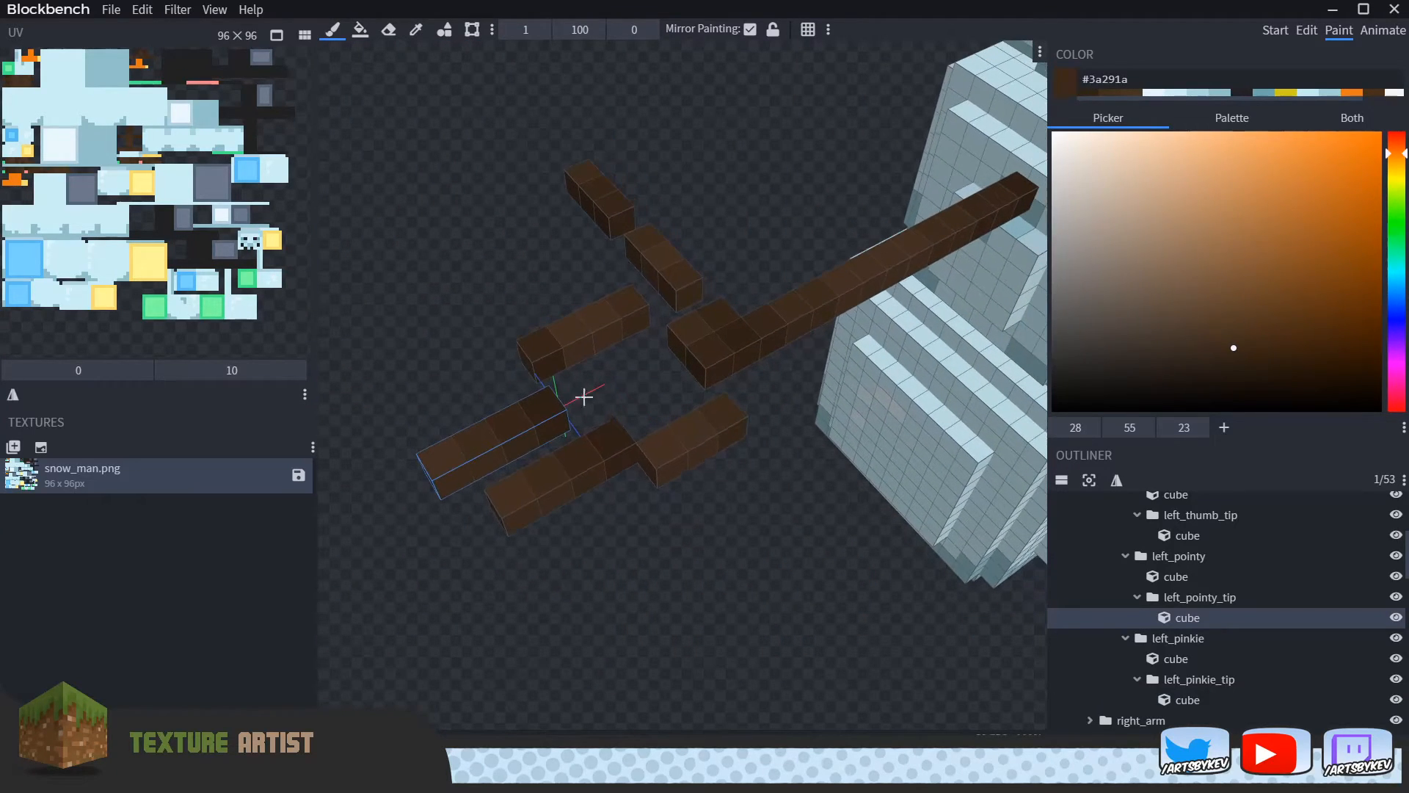
left_click(552, 353, "alt")
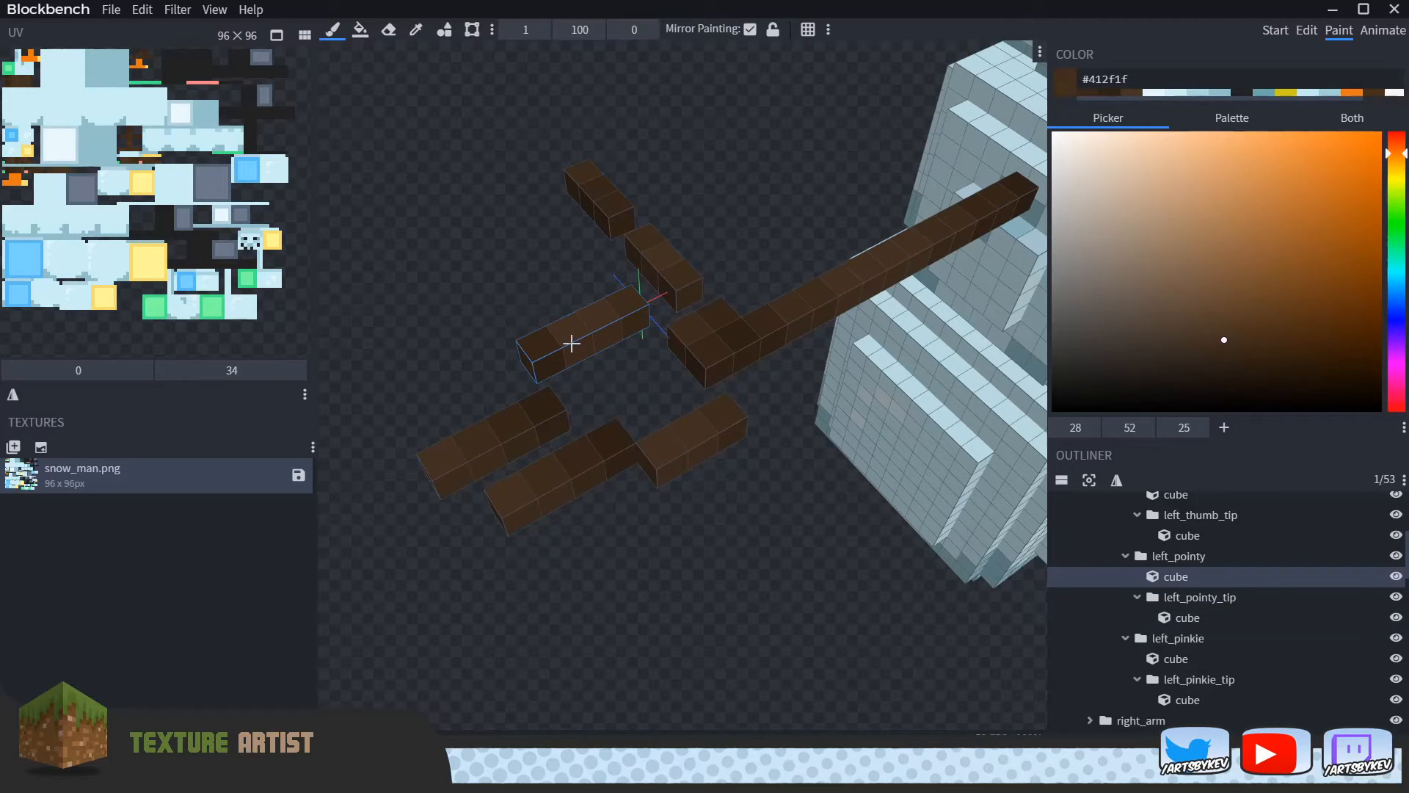
left_click_drag(575, 352, 685, 257)
left_click_drag(661, 572, 757, 280)
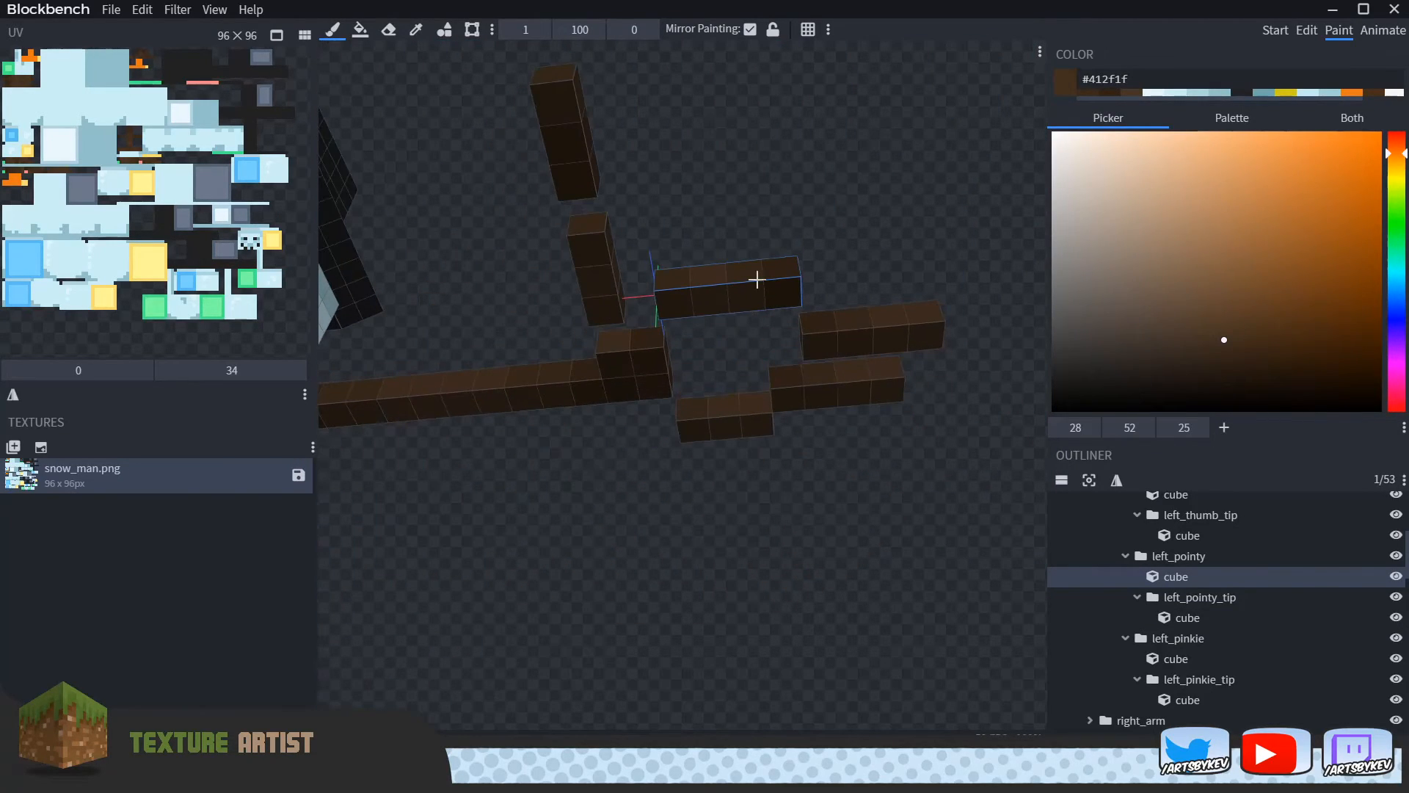
left_click(753, 413)
left_click_drag(755, 415, 708, 354)
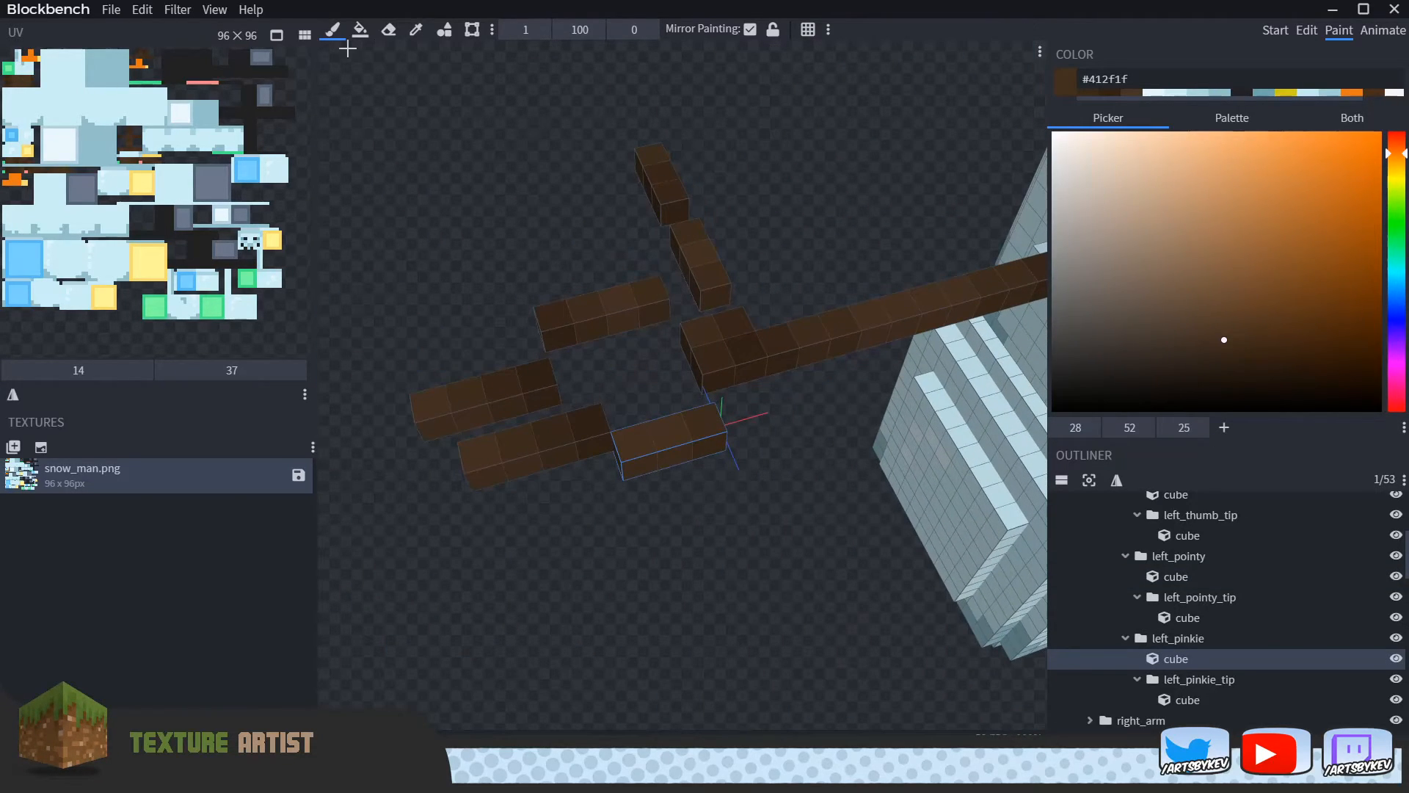
Step: Move the pinkie base and tip back to Z -0.5 and bring the pointing finger tip back in line
left_click(1307, 31)
left_click_drag(726, 514, 698, 456)
left_click(636, 459)
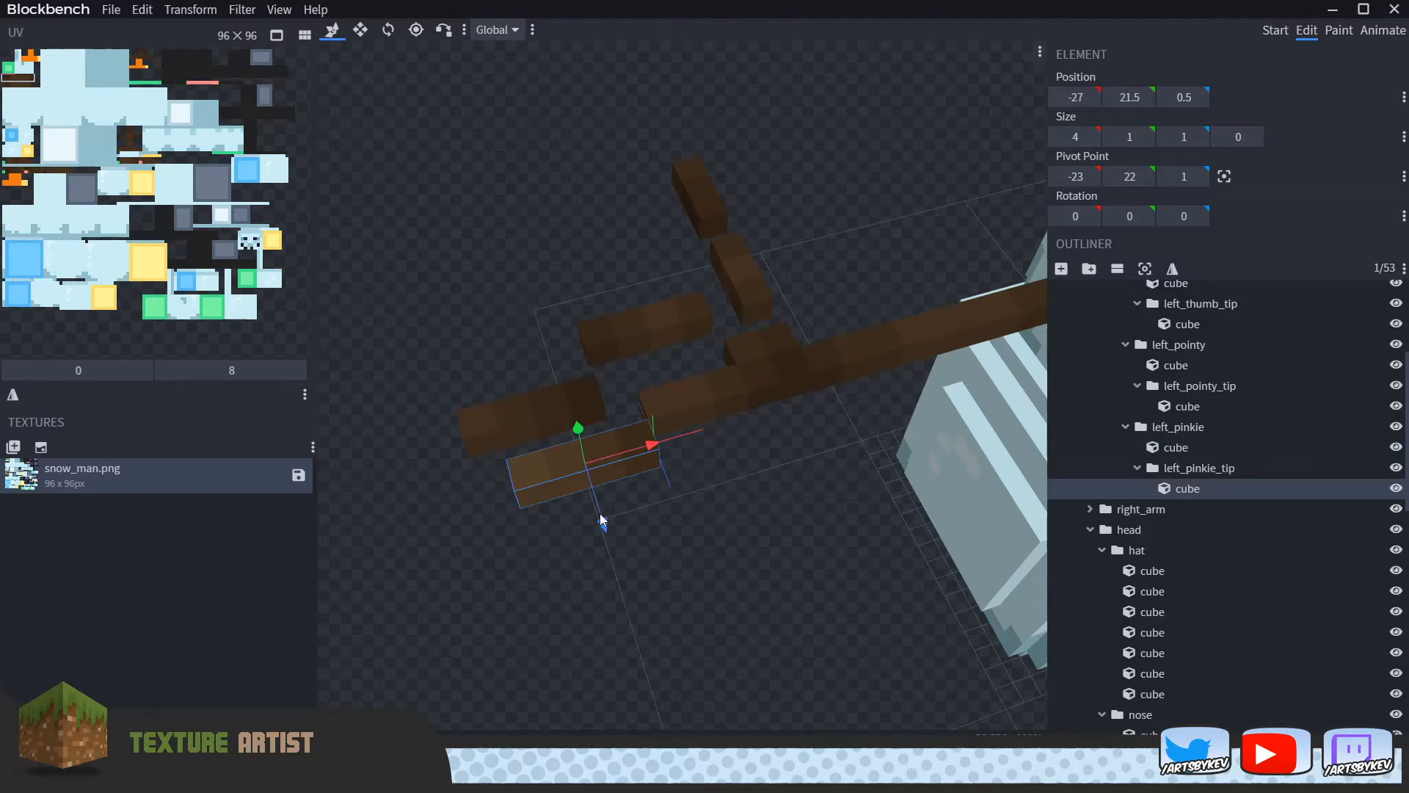
left_click(506, 423)
left_click(667, 330)
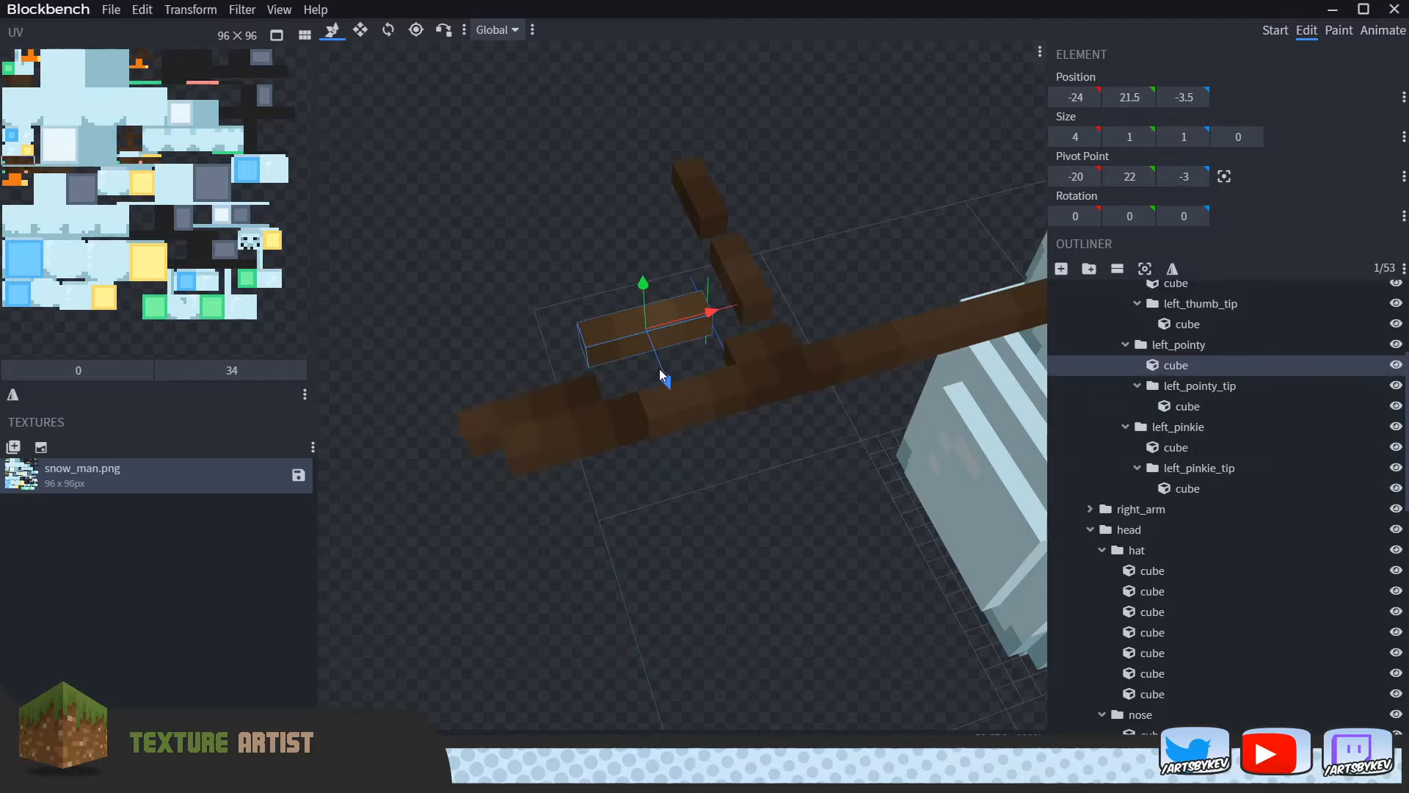
Step: Move the left thumb back against the hand and rejoin the thumb tip at Z -7.5
left_click(756, 292)
left_click_drag(768, 331, 782, 360)
left_click(710, 197)
left_click_drag(720, 246, 746, 298)
left_click_drag(655, 297, 761, 336)
scroll(903, 304, "down", 3)
scroll(814, 374, "up", 5)
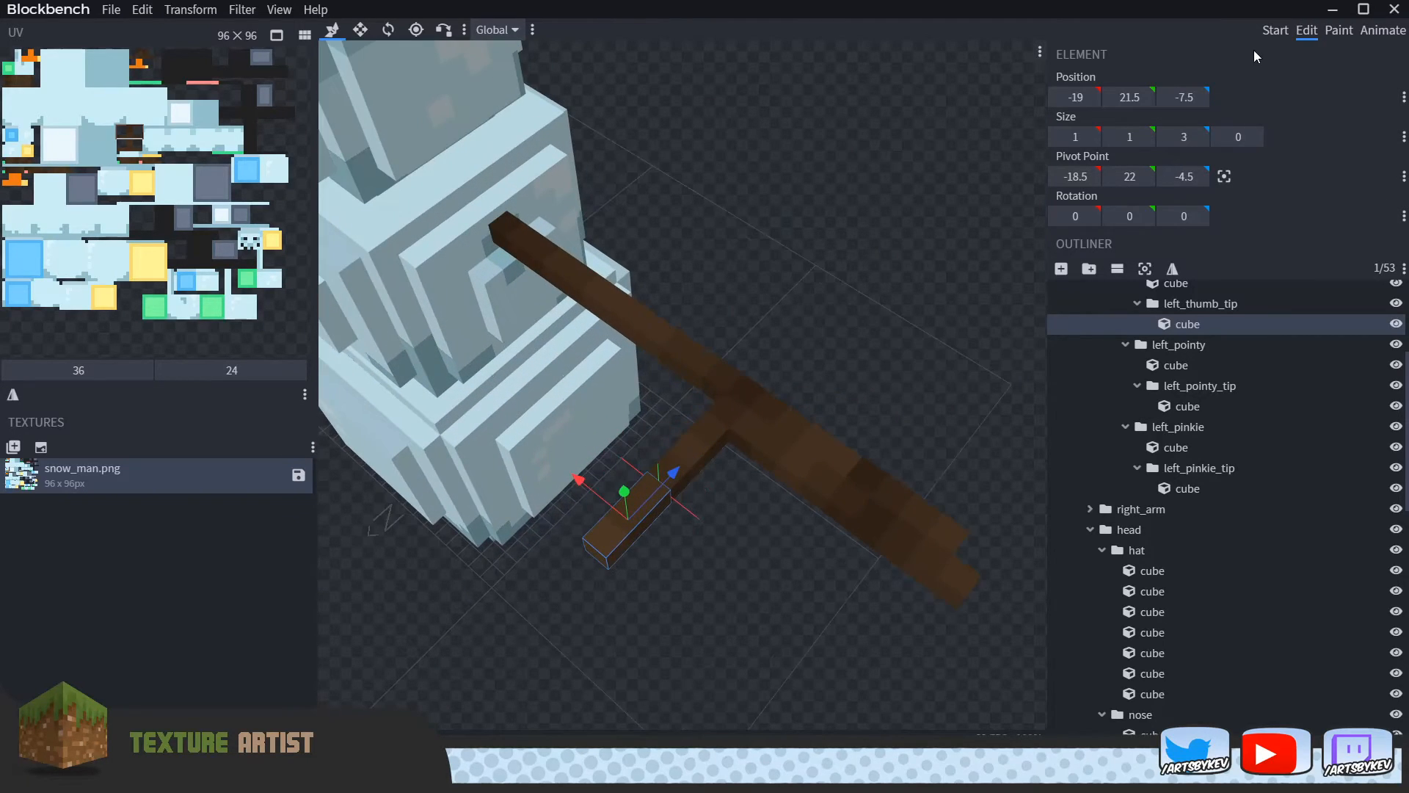
Step: Touch up the brown shading cells on the rejoined fingers of the left hand
left_click(1339, 30)
left_click(822, 479)
left_click(846, 462)
left_click_drag(873, 408, 897, 370)
scroll(897, 370, "down", 5)
left_click_drag(771, 569, 947, 407)
Step: Select the left pinkie tip cube and try rotating it around its pivot
left_click(1305, 31)
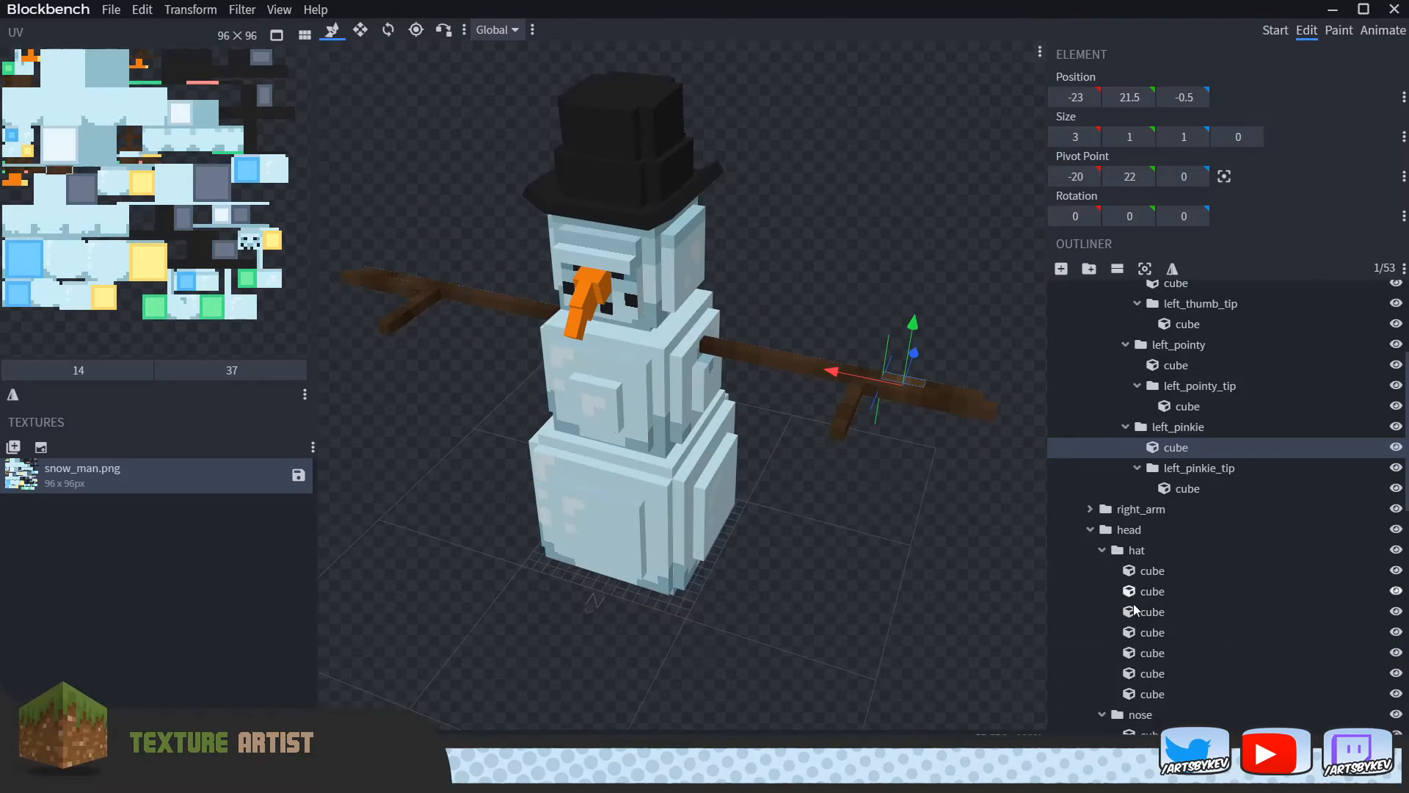
scroll(1123, 604, "down", 10)
left_click(1139, 714)
left_click_drag(917, 646, 858, 500)
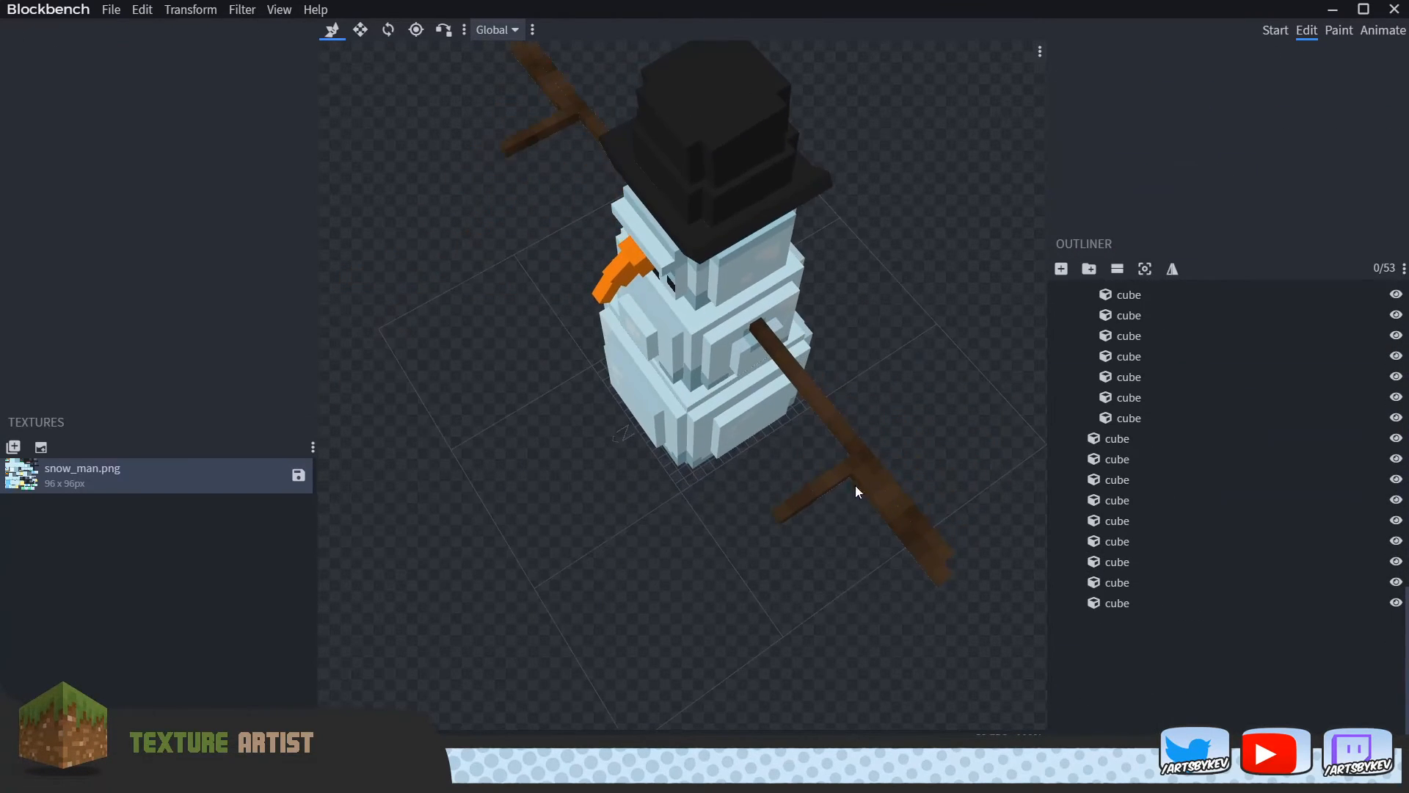
left_click(918, 531)
left_click_drag(879, 561, 850, 528)
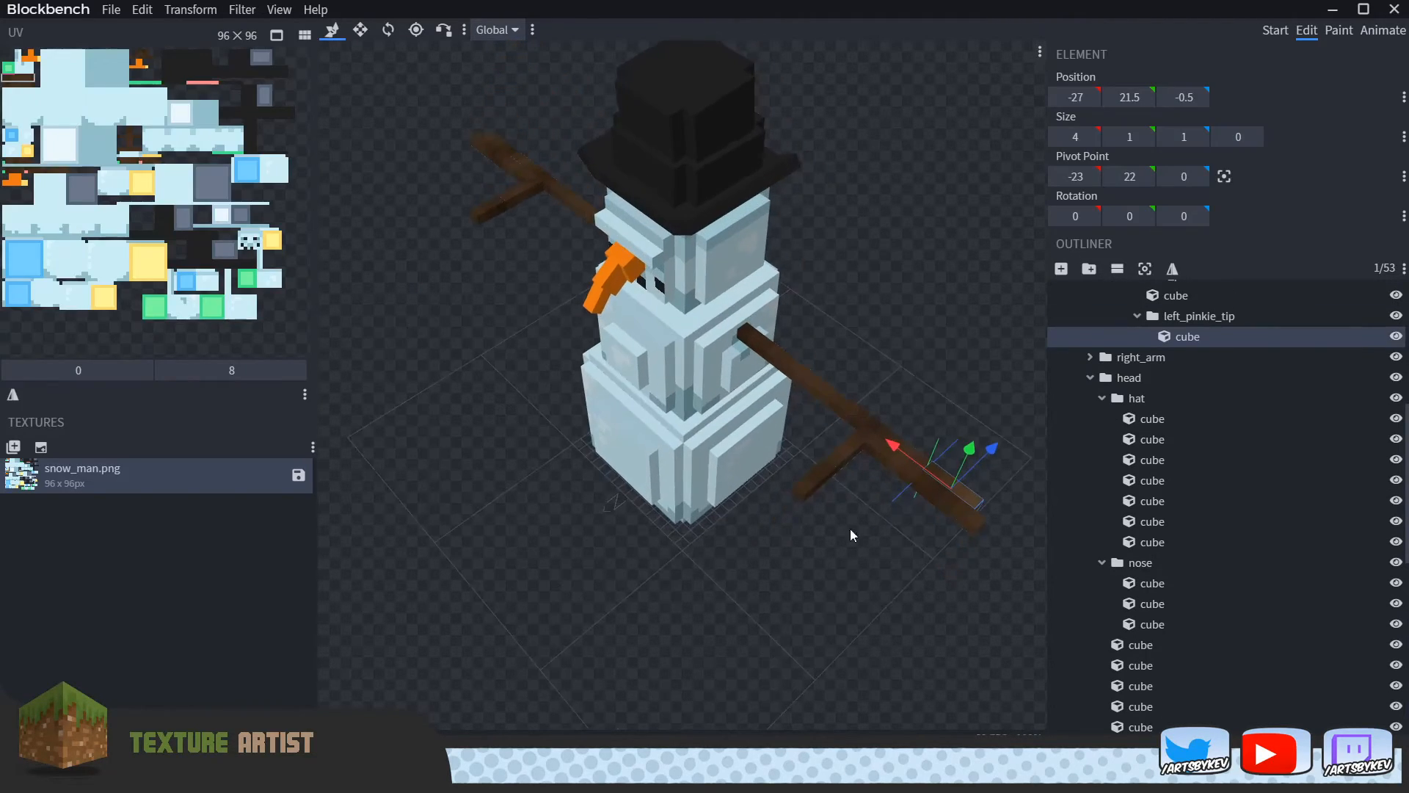
left_click(391, 33)
mouse_move(959, 443)
left_mouse_down()
mouse_move(971, 473)
mouse_move(945, 438)
left_mouse_up()
left_click_drag(899, 572, 871, 497)
key("ctrl+z")
Step: Try rotating the left pinkie tip 65 degrees about its Z axis
left_click_drag(982, 490, 978, 498)
left_click_drag(947, 560, 761, 536)
scroll(639, 545, "up", 3)
scroll(639, 545, "down", 5)
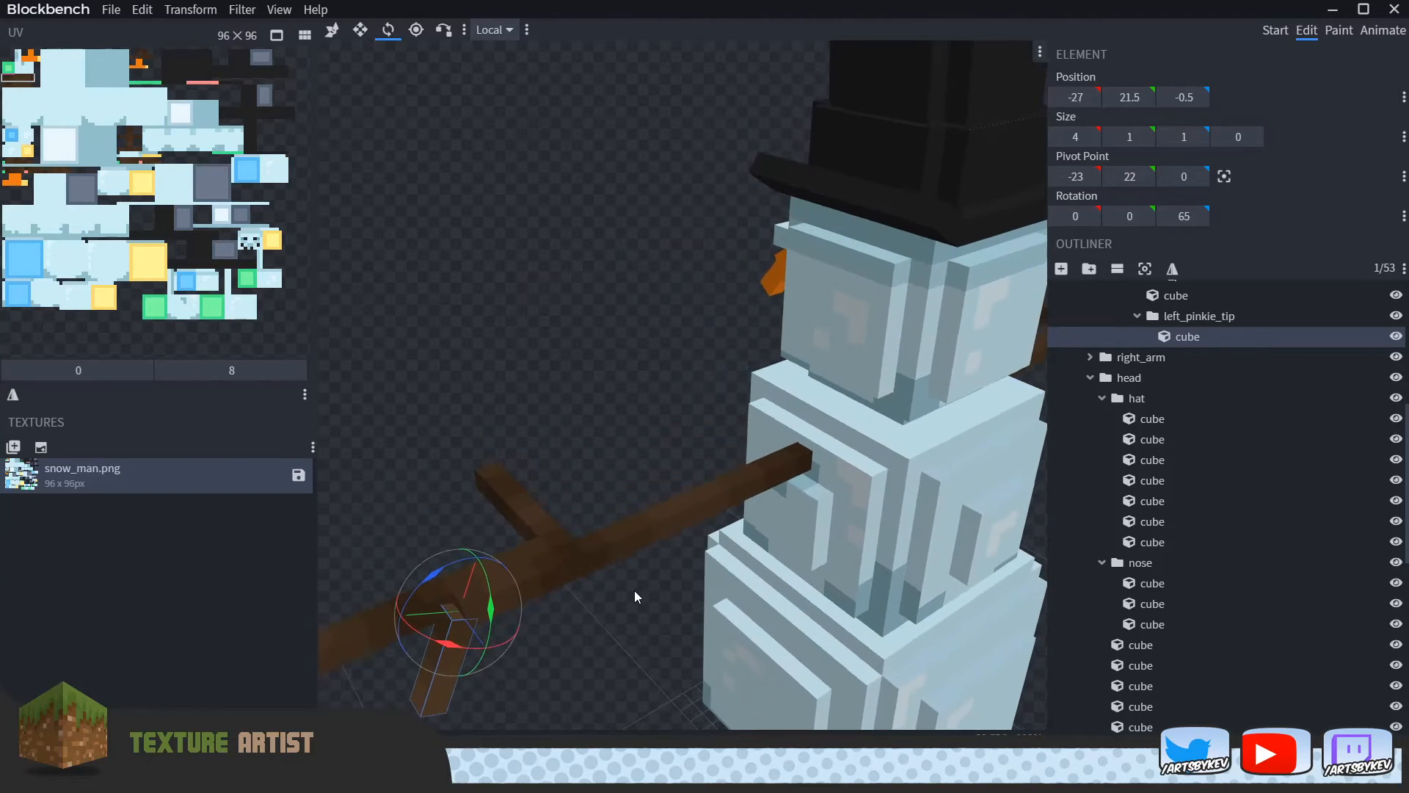
left_click_drag(639, 543, 535, 532)
key("ctrl+z")
Step: Move the left pointing finger tip's pivot point to -24, 22.5, -1
left_click(332, 31)
left_click_drag(497, 398, 756, 334)
scroll(756, 334, "up", 3)
left_click(416, 30)
left_click_drag(704, 242, 813, 405)
left_click(822, 504)
left_click_drag(709, 394, 636, 469)
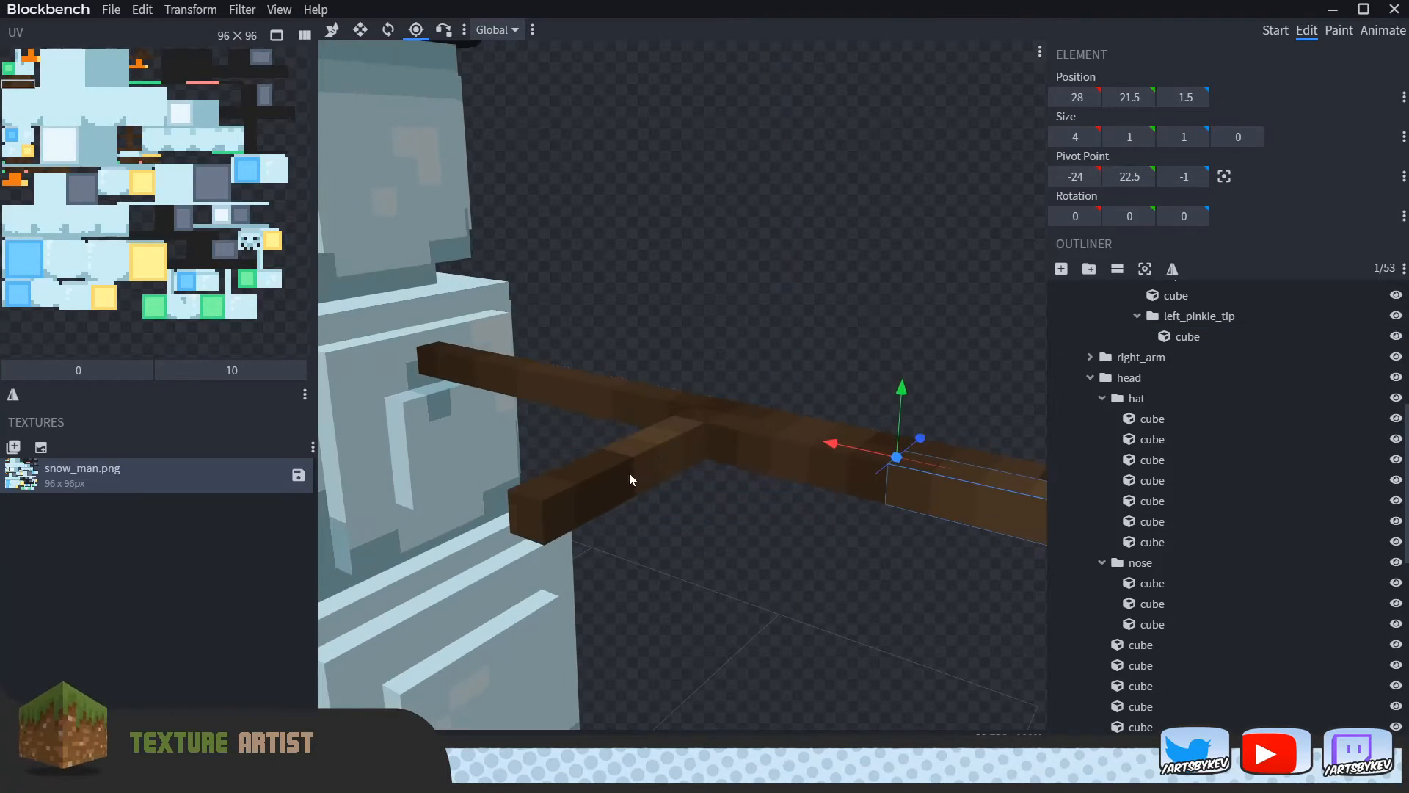
Step: Move the pivot of the left thumb tip to -18, 22, -4.5 and the pointing finger base's pivot to -20, 22.5, -1
left_click(636, 469)
left_click_drag(633, 404, 561, 472)
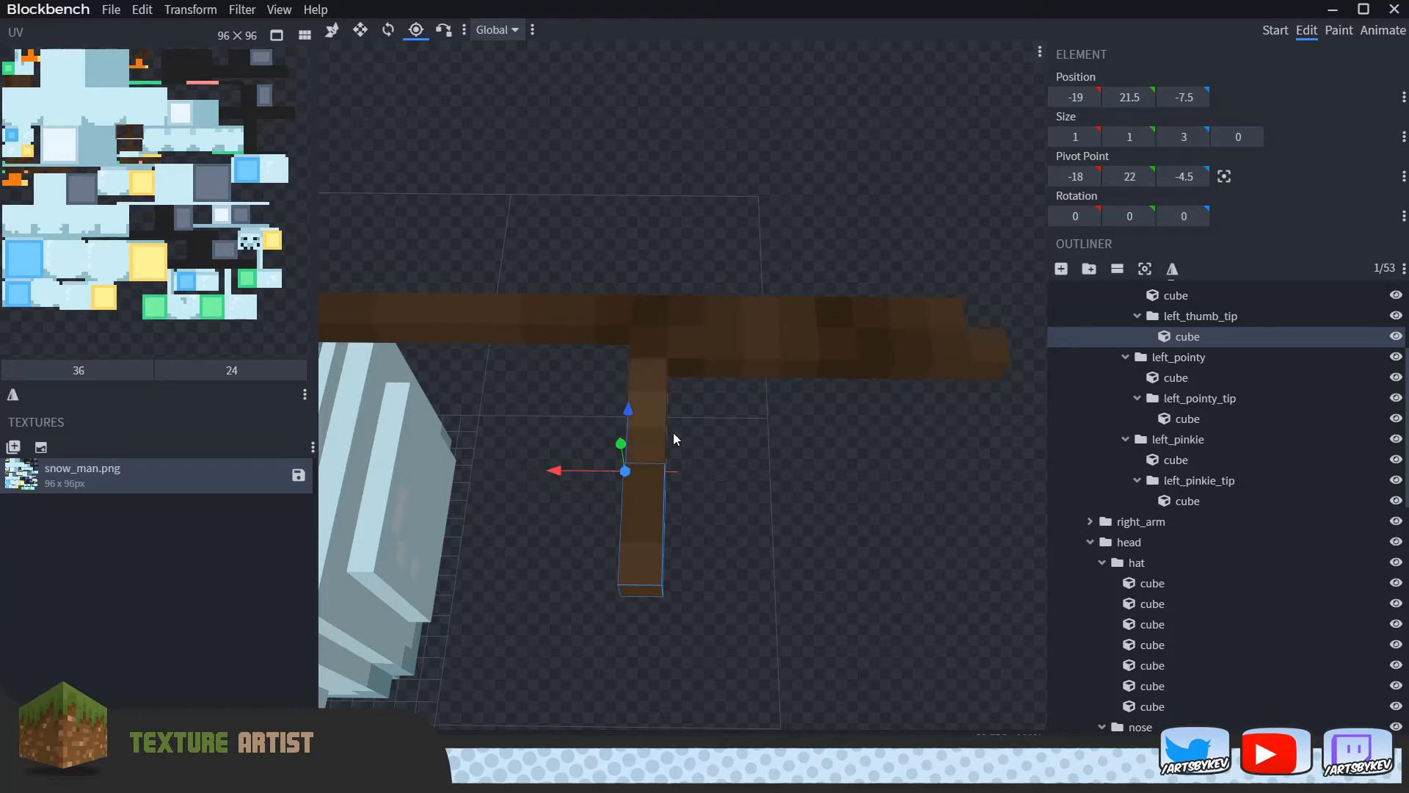
left_click(738, 360)
left_click_drag(738, 360, 842, 400)
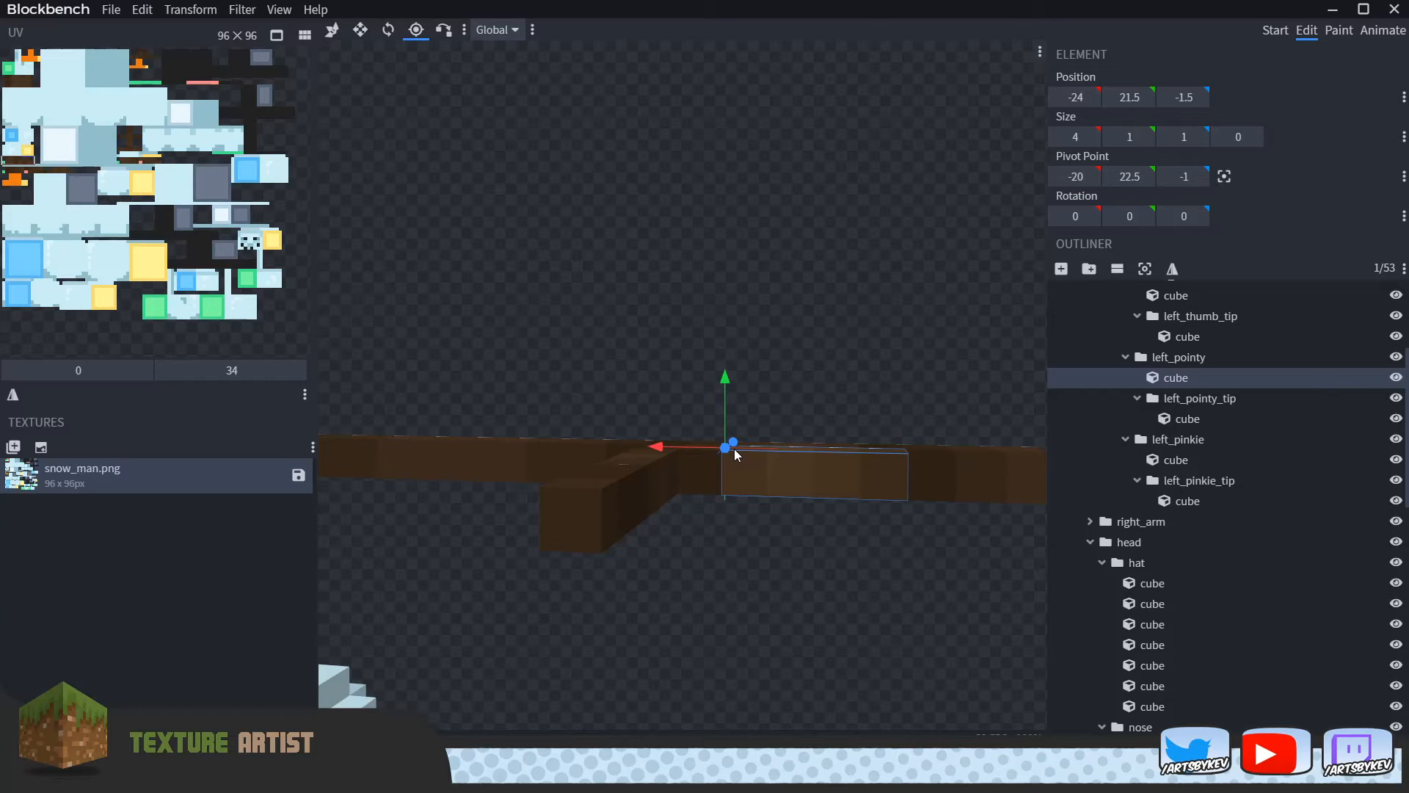
Step: Move the left pinkie base's pivot point to -20, 22.5, 0
left_click_drag(839, 319, 852, 444)
left_click(857, 411)
left_click_drag(835, 377, 716, 453)
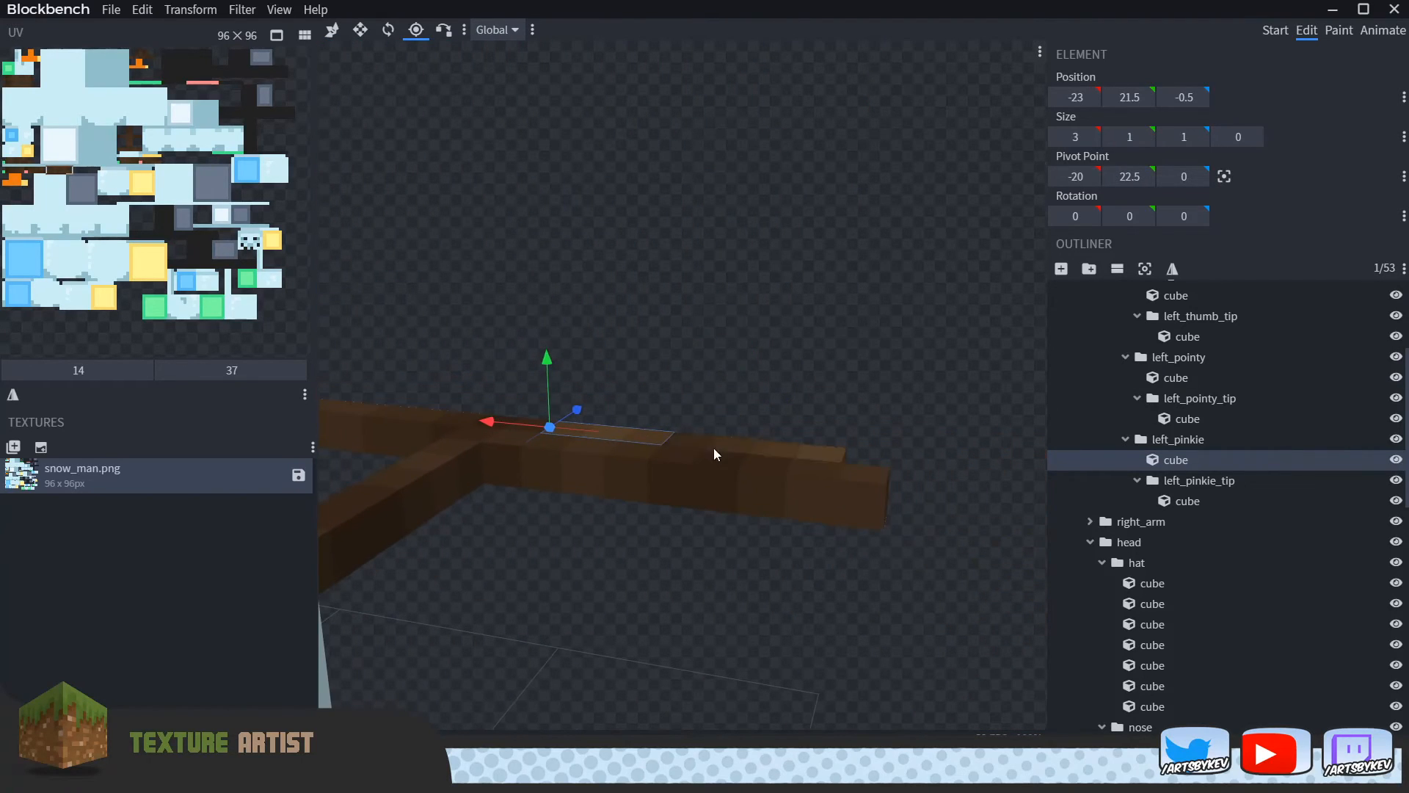
Step: Try rotating the left pointing finger tip about its pivot at -24, 22, -1
left_click(714, 453)
left_click_drag(484, 200, 500, 185)
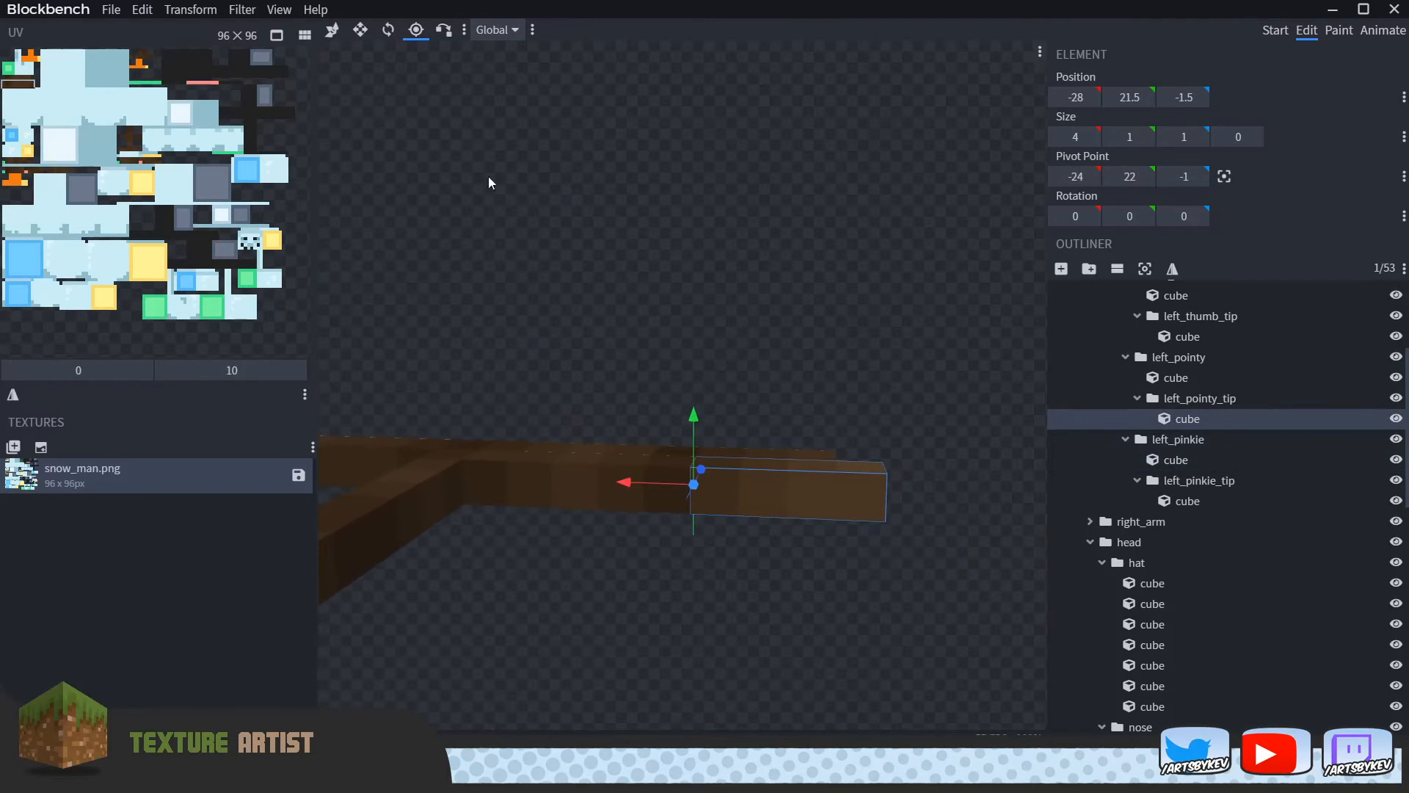
left_click(386, 31)
left_click_drag(720, 438, 708, 490)
key("ctrl+z")
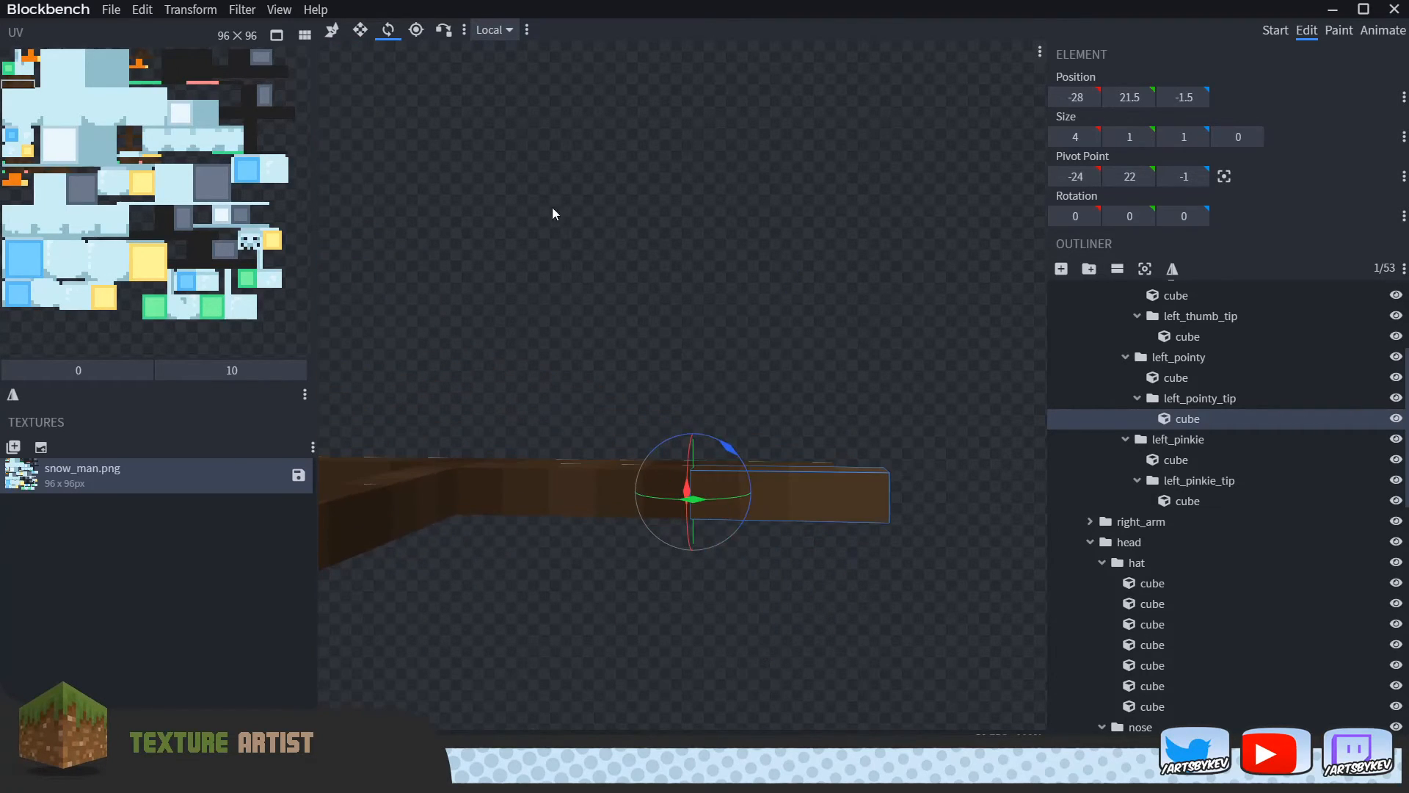
Step: Raise the left pointing finger tip's pivot point to Y 22.5
left_click(360, 31)
left_click(416, 29)
left_click_drag(696, 421, 746, 427)
Step: Try rotating the left pointing finger tip 45 degrees about its Z axis
left_click(388, 30)
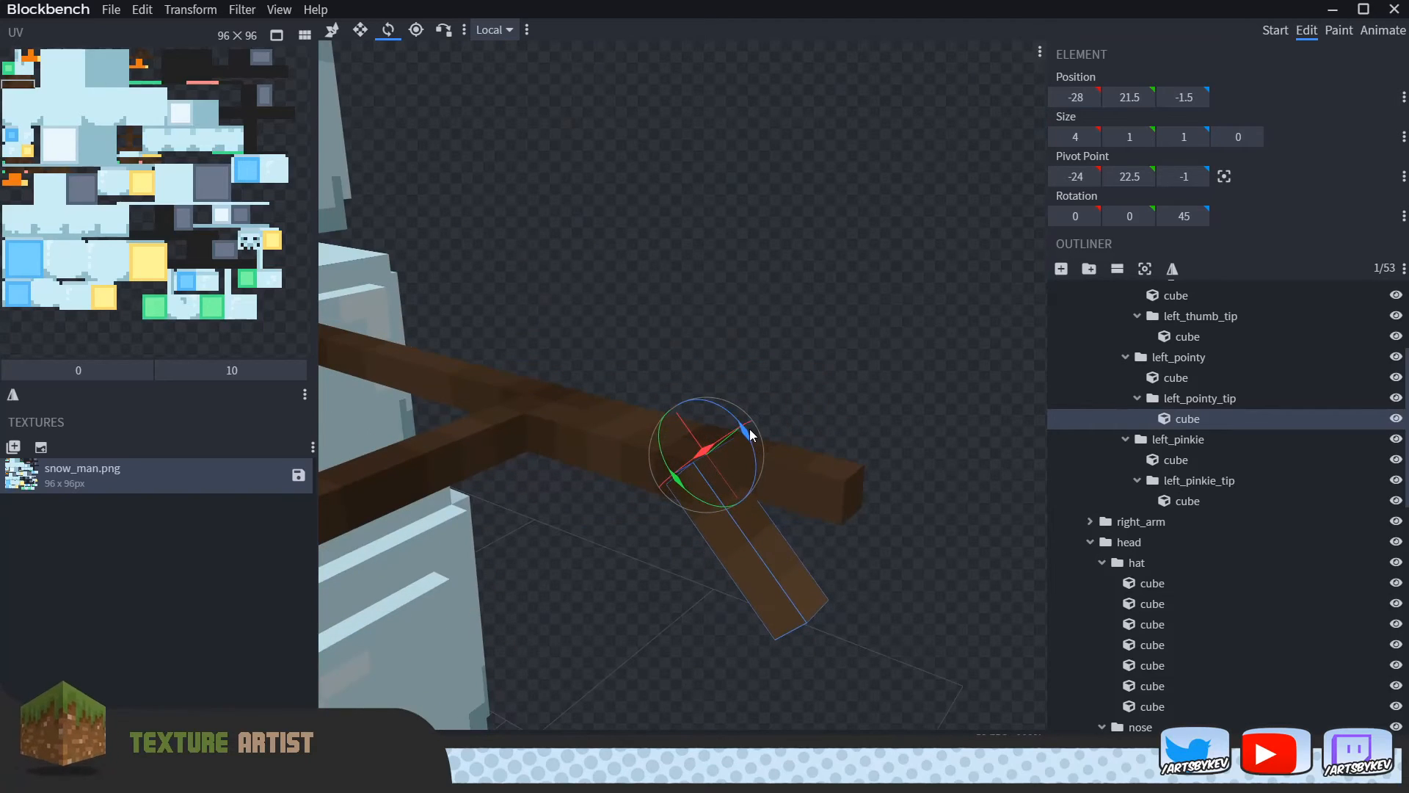
key("ctrl+z")
left_click_drag(718, 284, 659, 244)
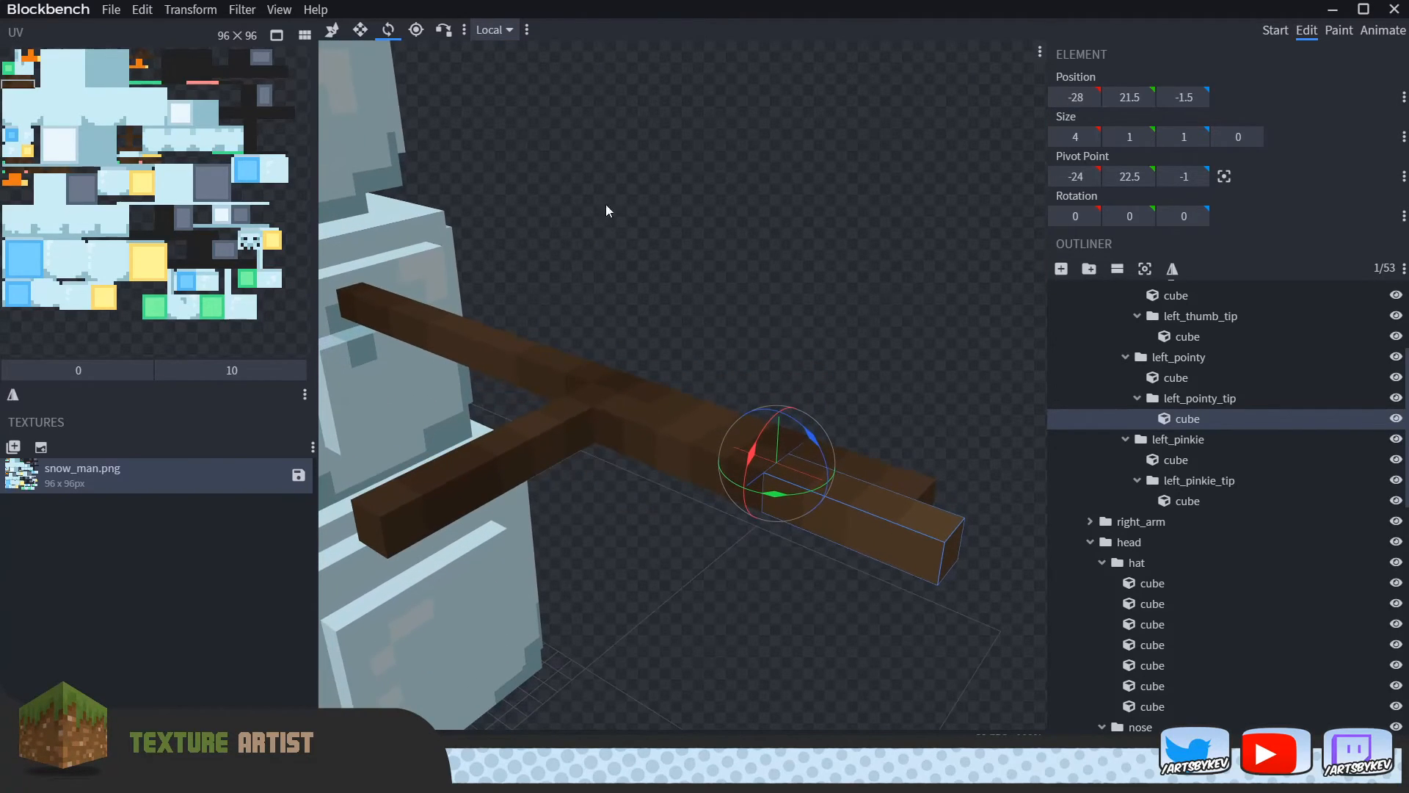
Step: Raise the left_pointy_tip group's pivot point to Y 22.5, keeping it at X -24 and Z -1
left_click(343, 29)
left_click(1205, 403)
left_click_drag(918, 374, 994, 412)
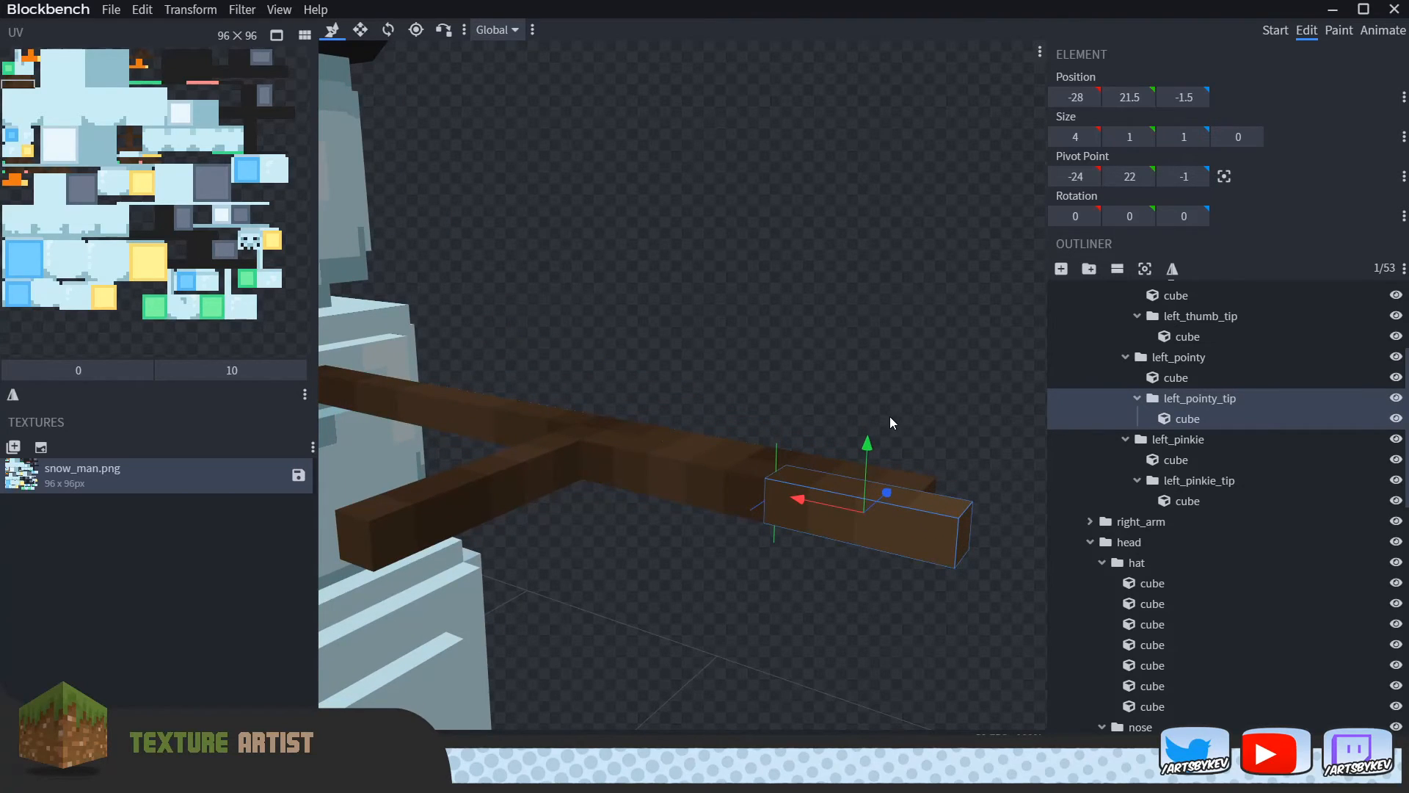
left_click(1179, 400)
left_click(1196, 420)
left_click(414, 33)
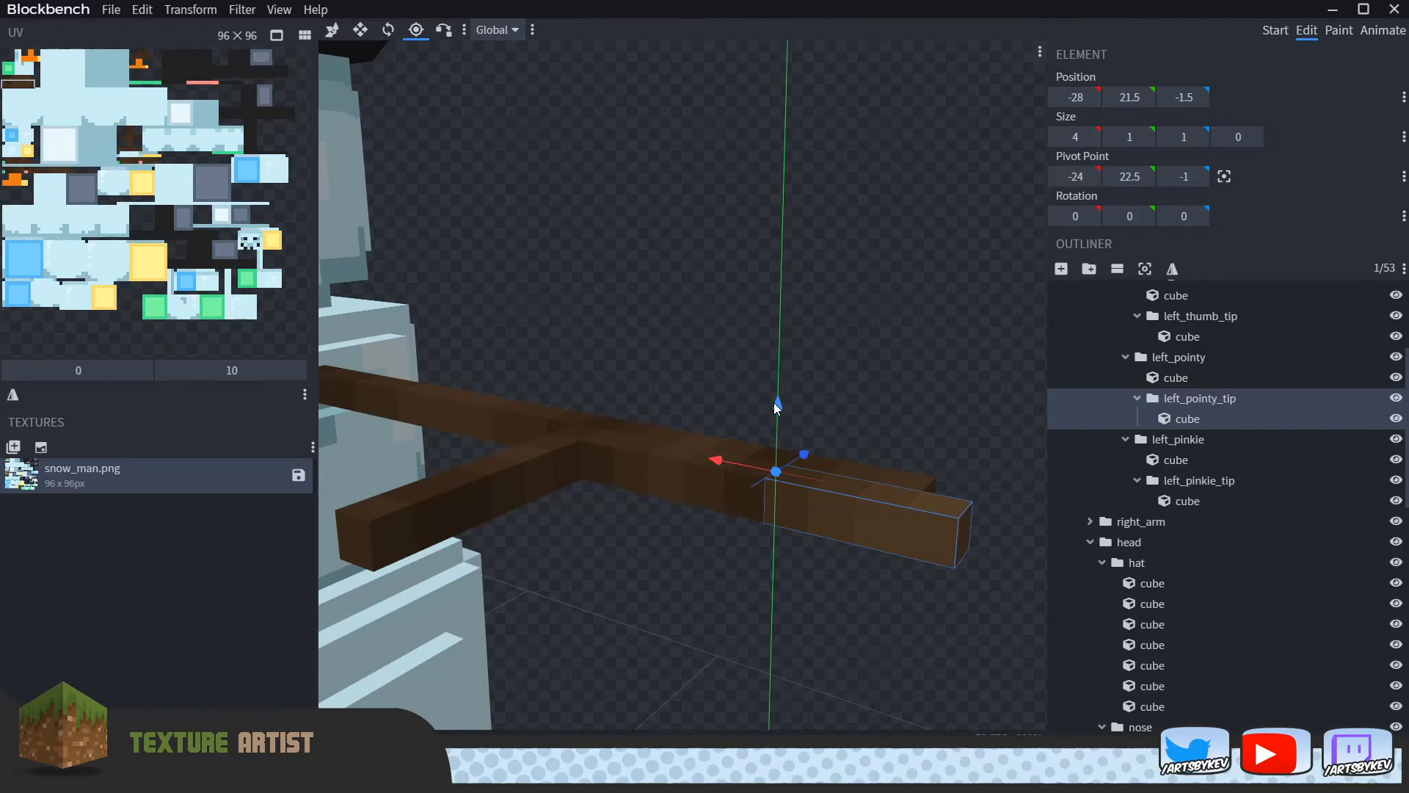
Step: Raise the pivot points of the left_pointy, left_pinkie_tip and left_pinkie groups to Y 22.5
left_click(676, 464)
left_click(1170, 358)
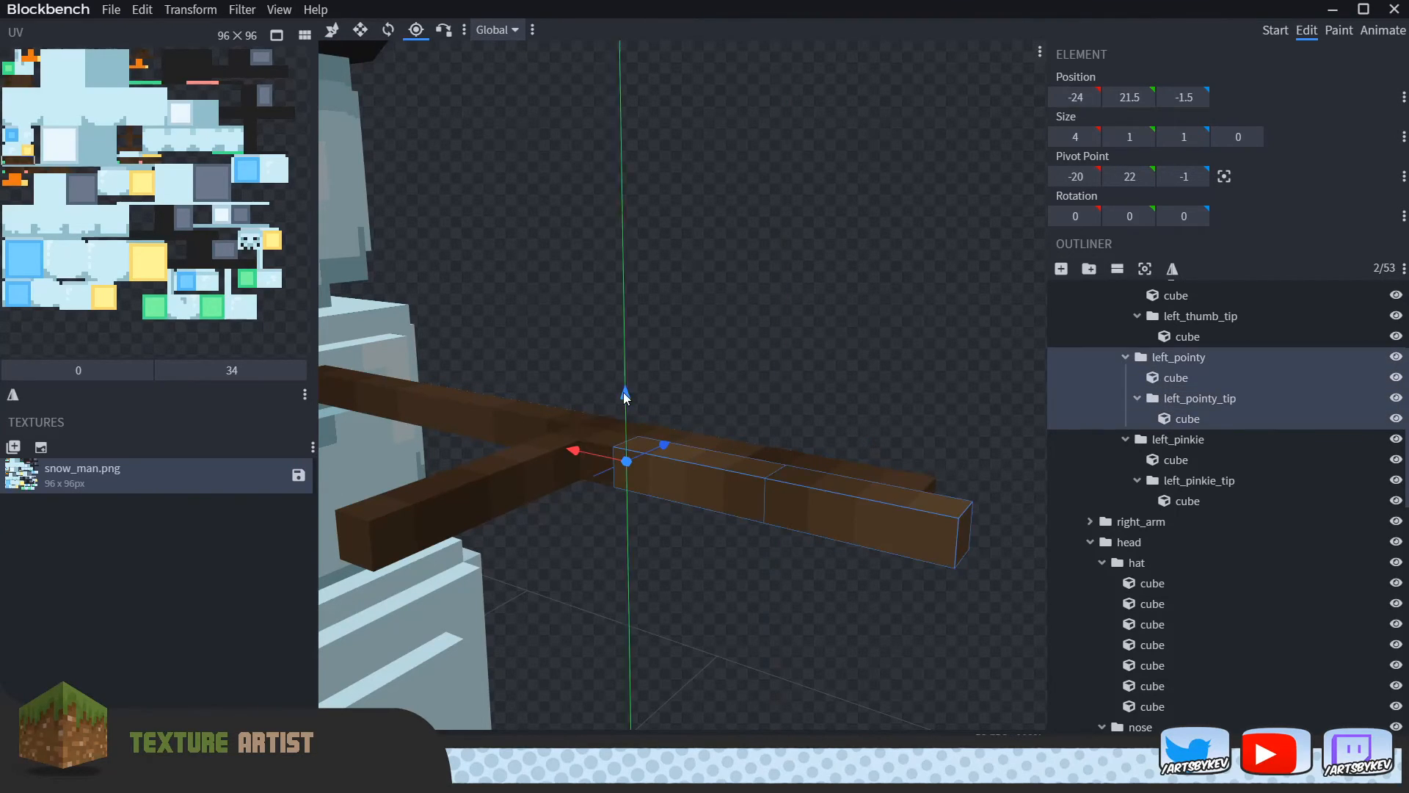
left_click(839, 466)
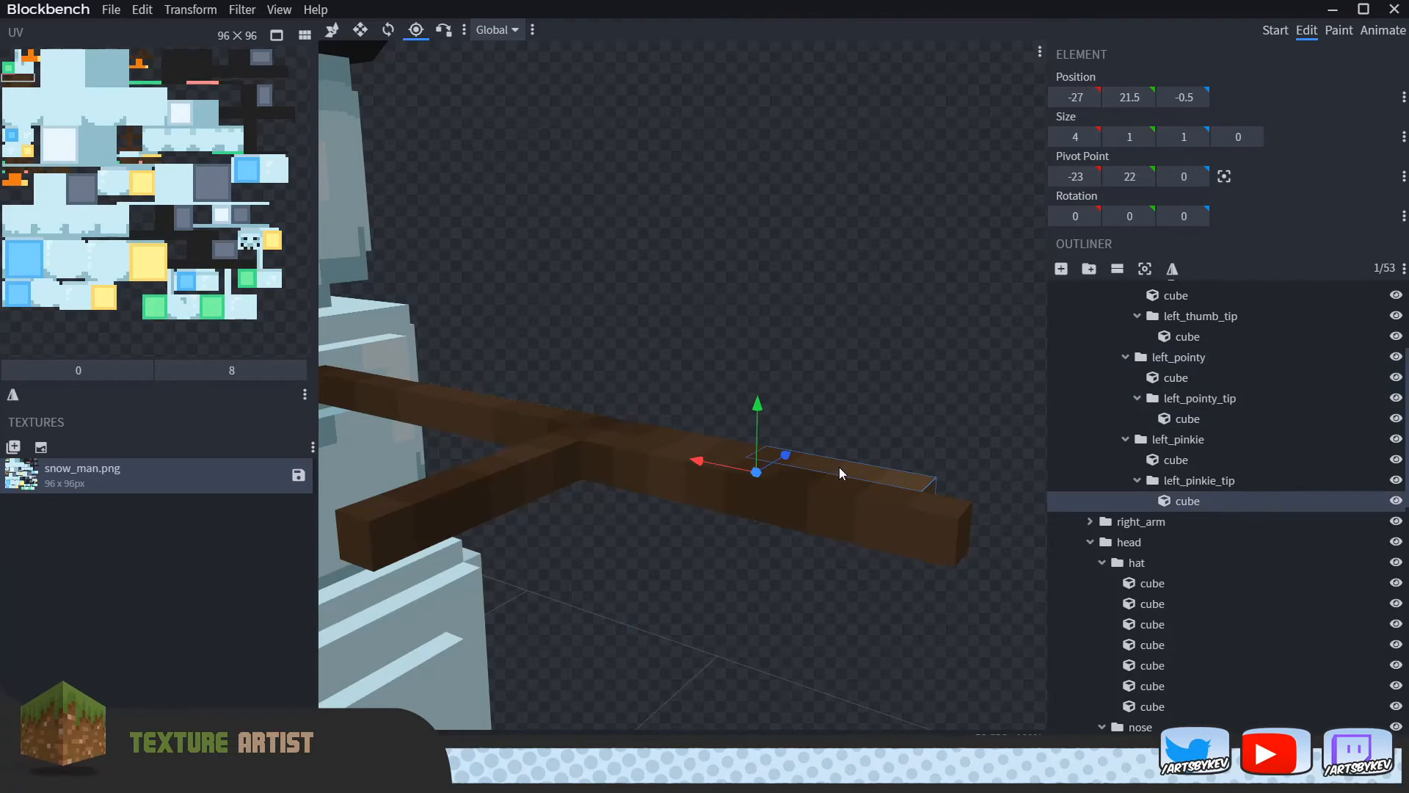
left_click(1156, 481)
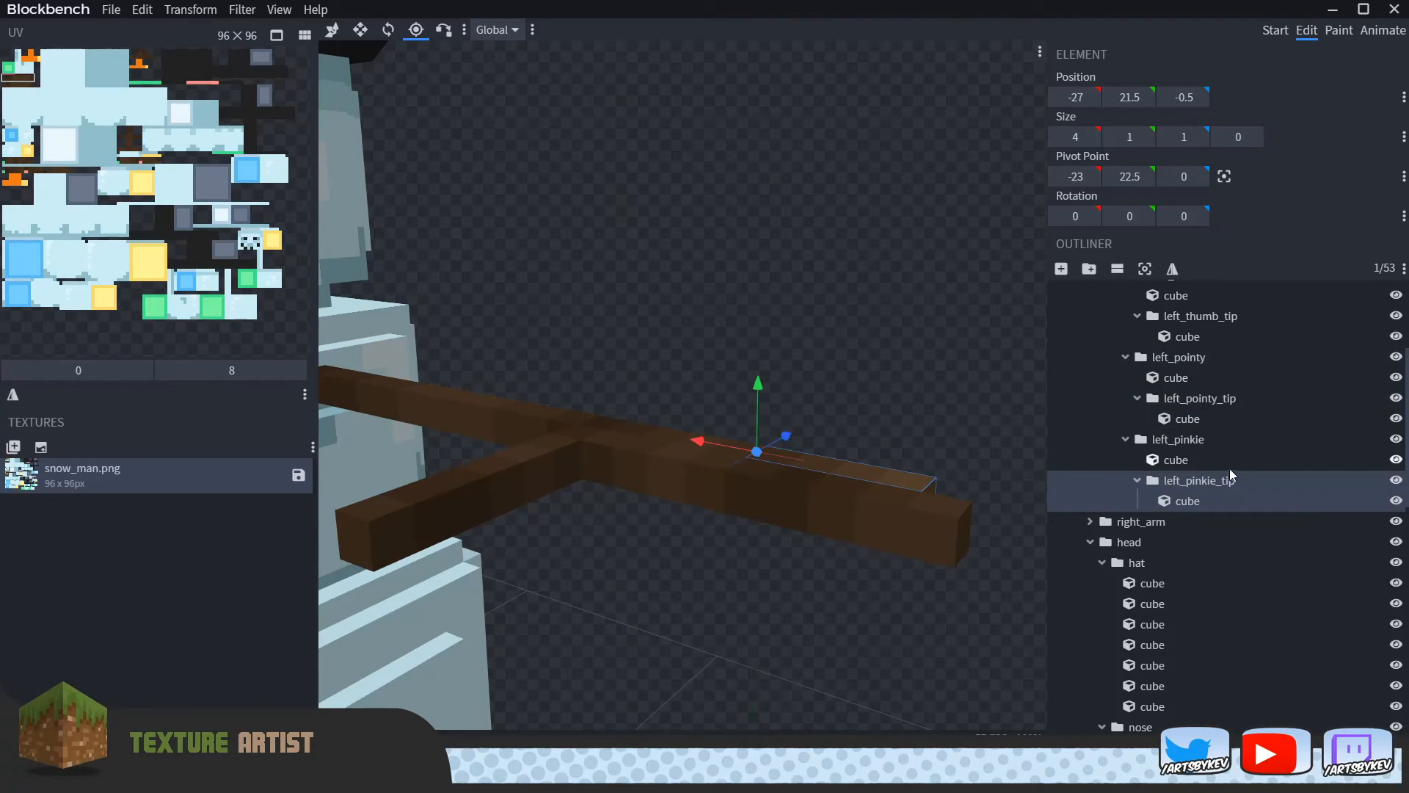
left_click(1173, 435)
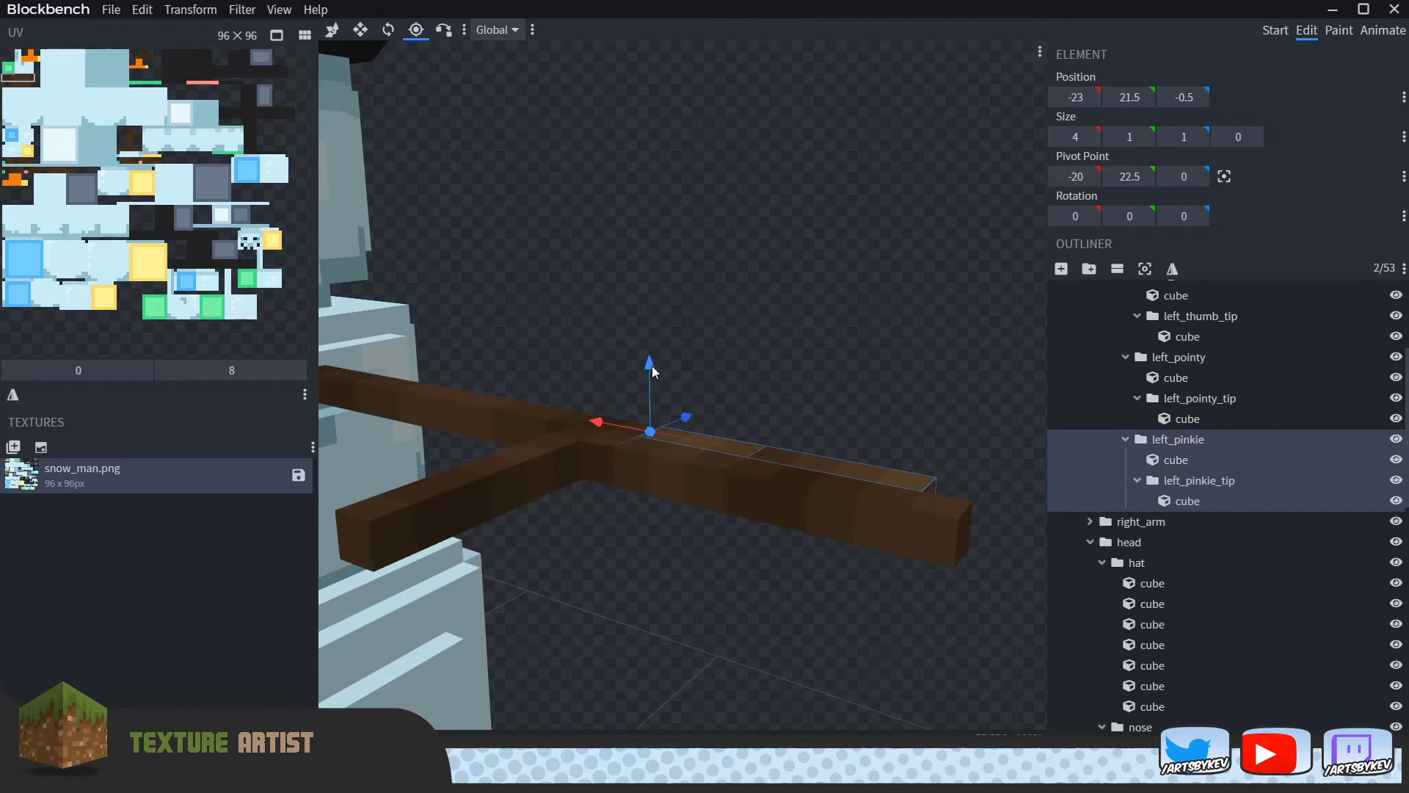
Step: Move the right_thumb group's pivot point to X 18 on the inner side of the thumb
left_click(575, 434)
left_click_drag(575, 433, 684, 505)
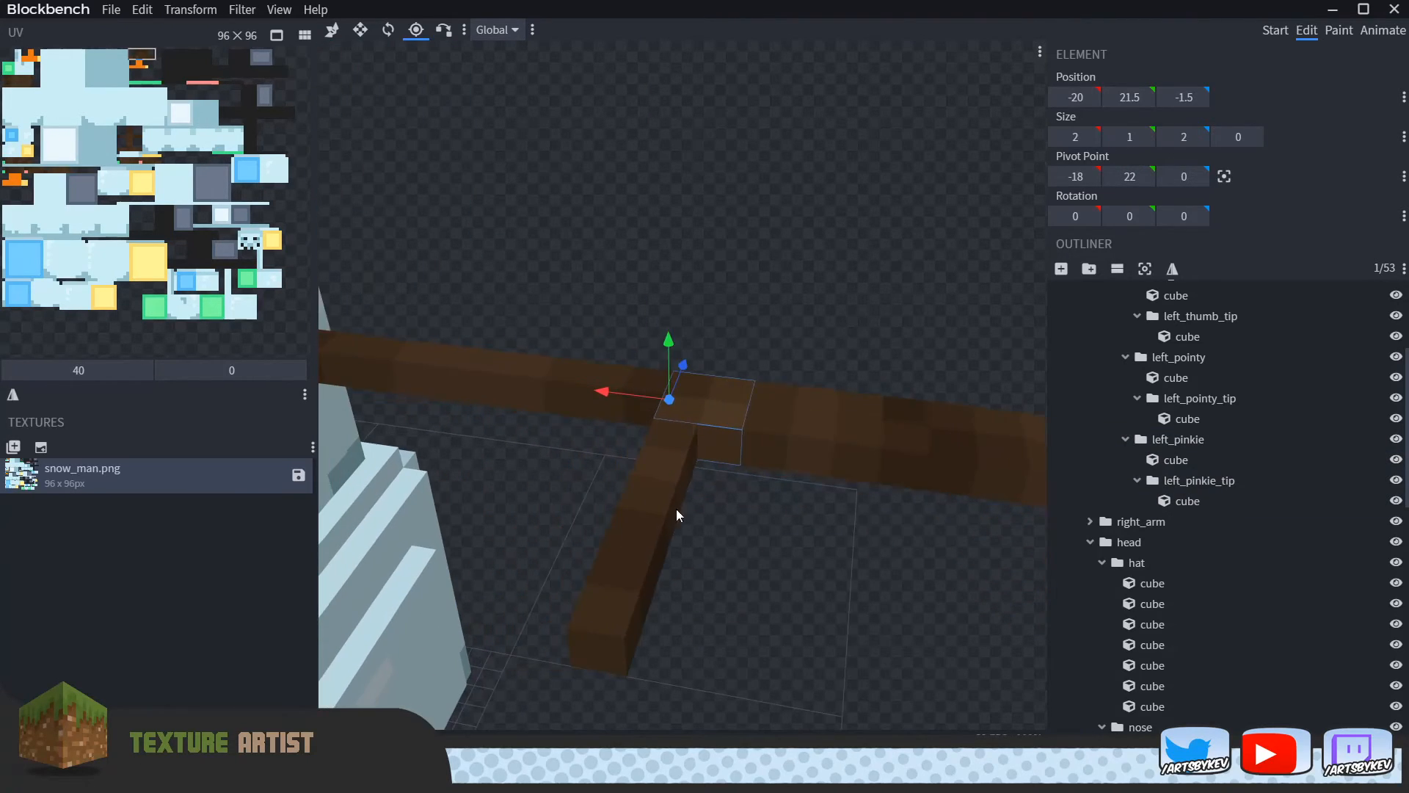
left_click(646, 565)
left_click_drag(575, 520, 721, 488)
left_click(721, 488)
left_click_drag(798, 519, 706, 558)
left_click_drag(563, 548, 588, 540)
left_click(643, 505)
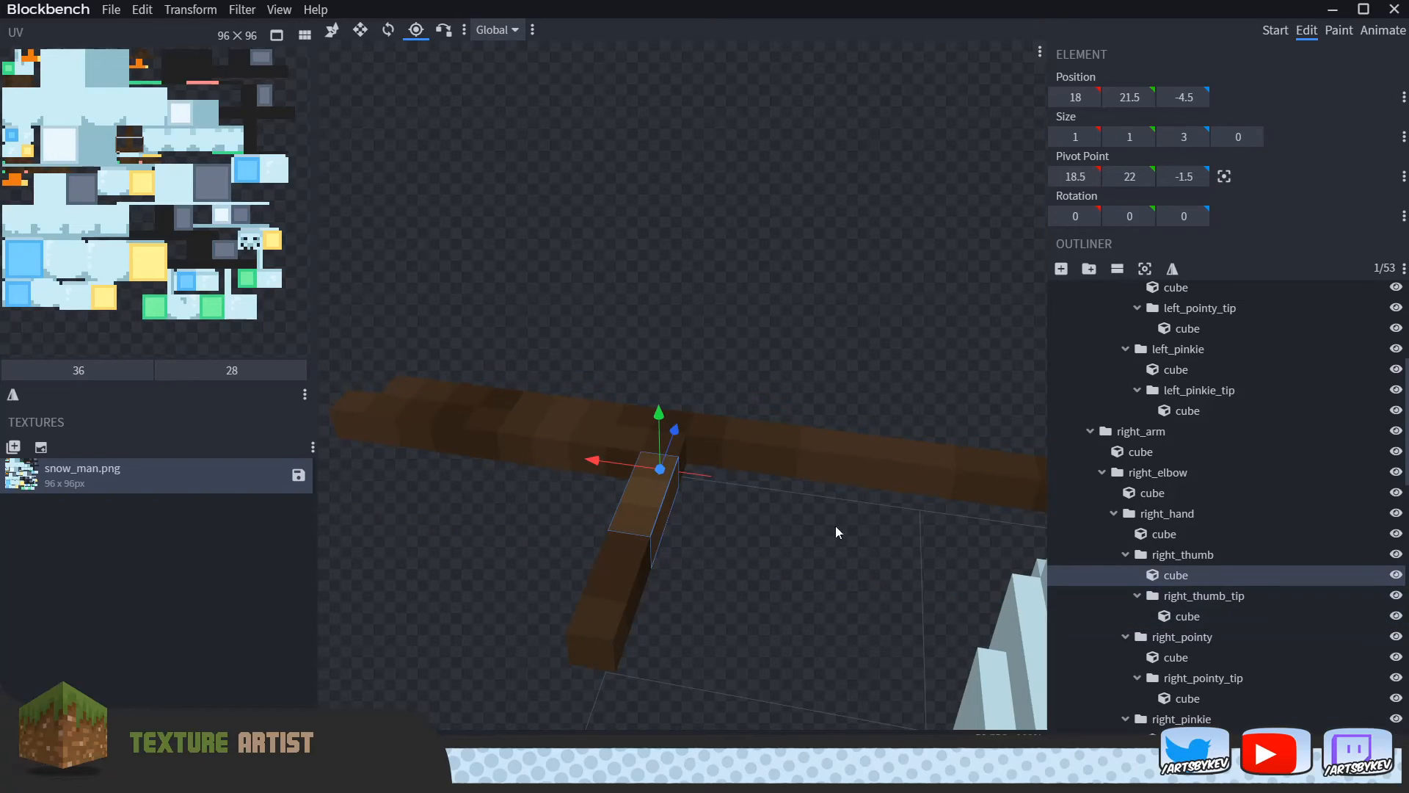
left_click(1183, 554)
left_click_drag(593, 460, 612, 461)
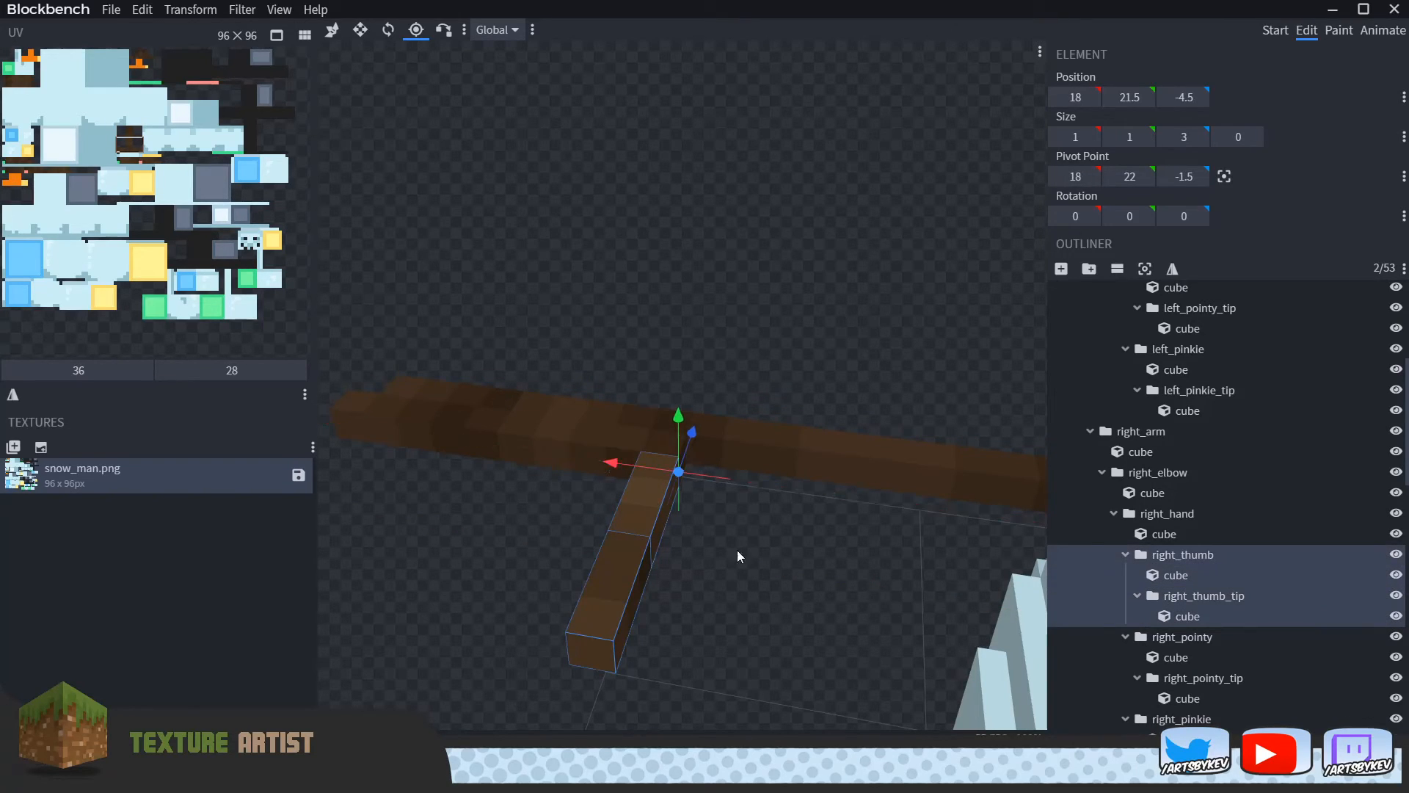
Step: Raise the pivot points of the right_pointy and right_pointy_tip groups to the top face of the right pointing finger
right_click_drag(720, 543, 818, 596)
left_click(611, 483)
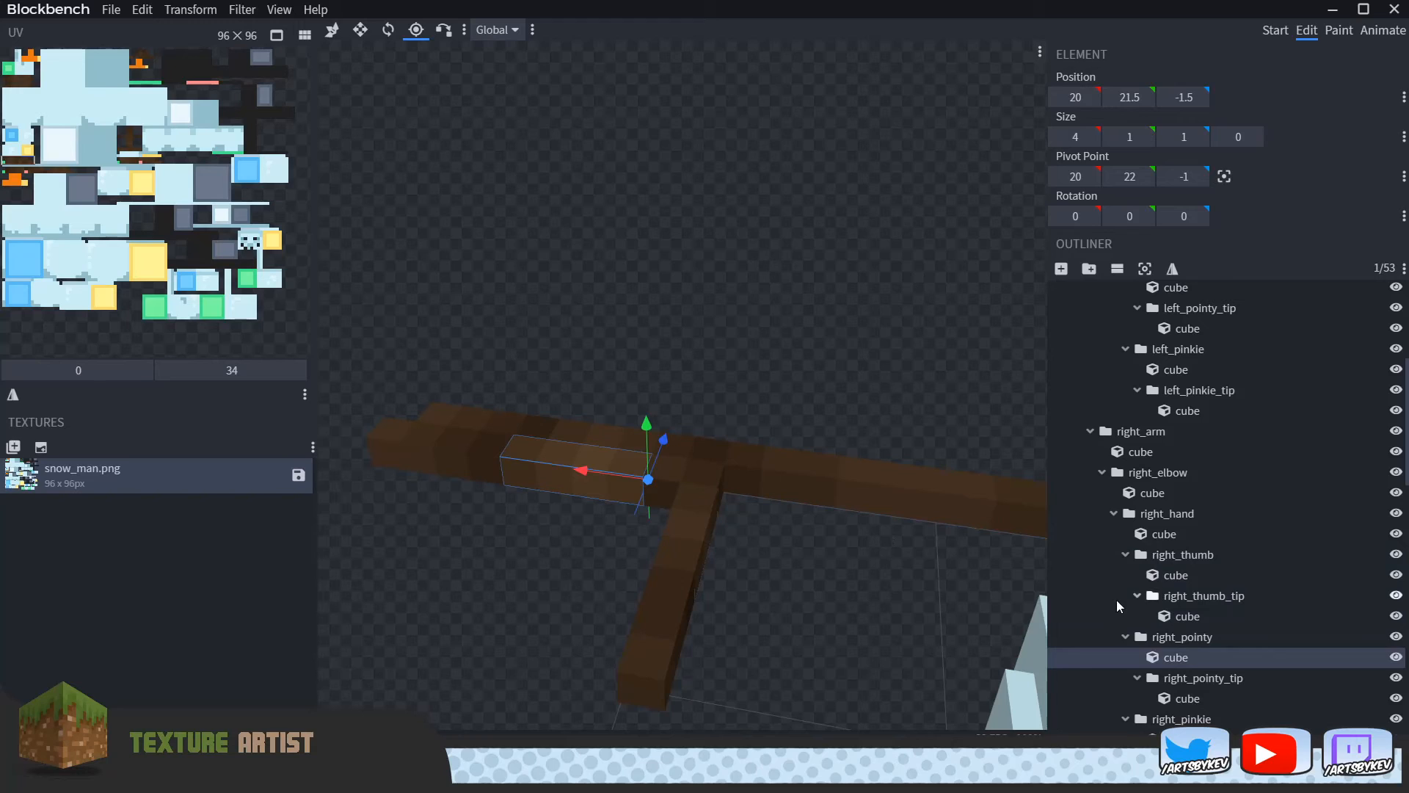
left_click(1180, 639)
left_click_drag(646, 424, 644, 408)
left_click(463, 457)
left_click(1239, 678)
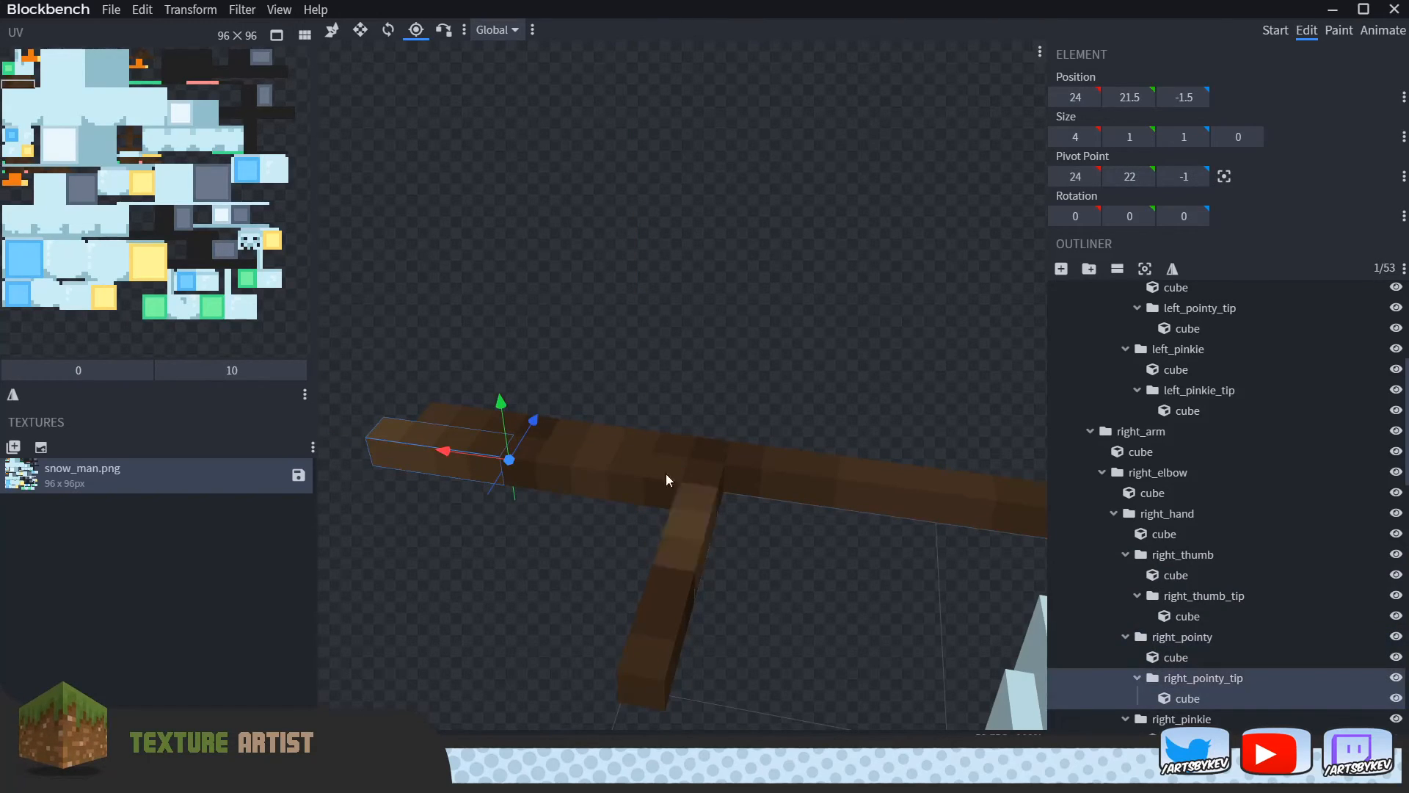
left_click_drag(509, 404, 500, 389)
Step: Raise the pivot points of the right_pinkie_tip and right_pinkie groups to the top face of the right pinkie
left_click(432, 410)
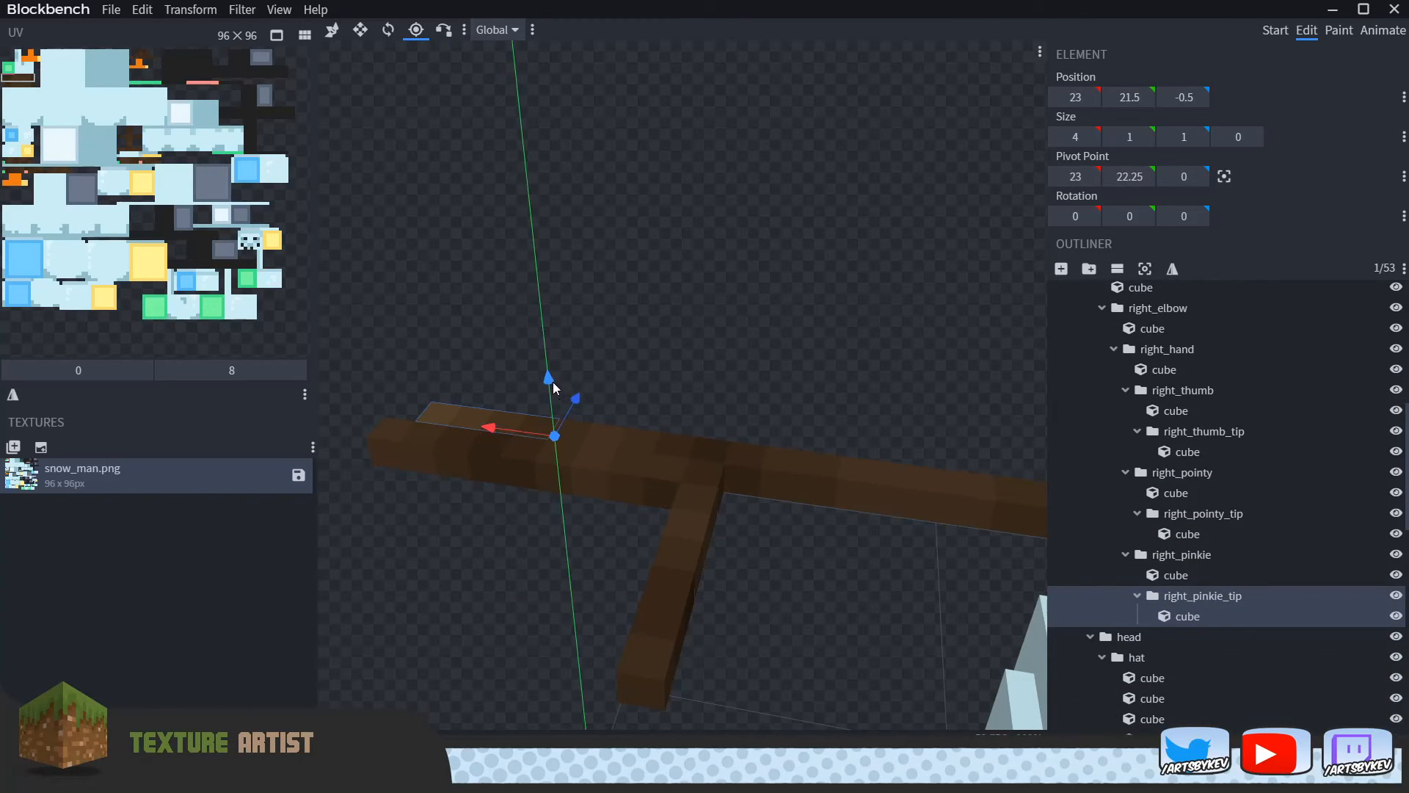
left_click(1151, 579)
left_click(1134, 555)
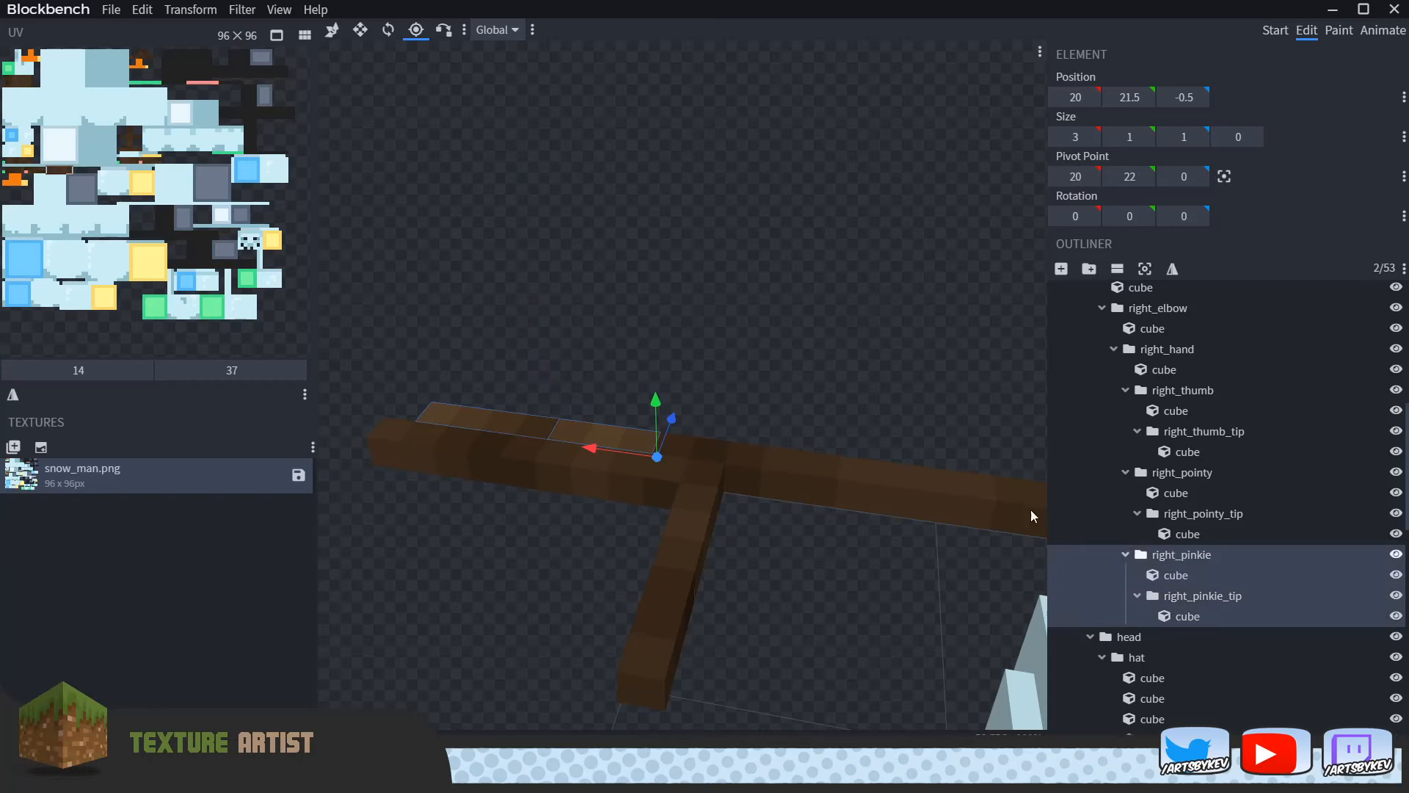
left_click_drag(657, 397, 654, 379)
Step: Position the right_elbow group's pivot point at 12, 22, 0.5 where the forearm meets the upper arm
scroll(771, 389, "down", 3)
right_click_drag(833, 383, 701, 389)
left_click(685, 470)
left_click_drag(747, 395, 739, 455)
right_click_drag(739, 455, 738, 446)
left_click_drag(688, 493, 702, 477)
scroll(826, 491, "down", 3)
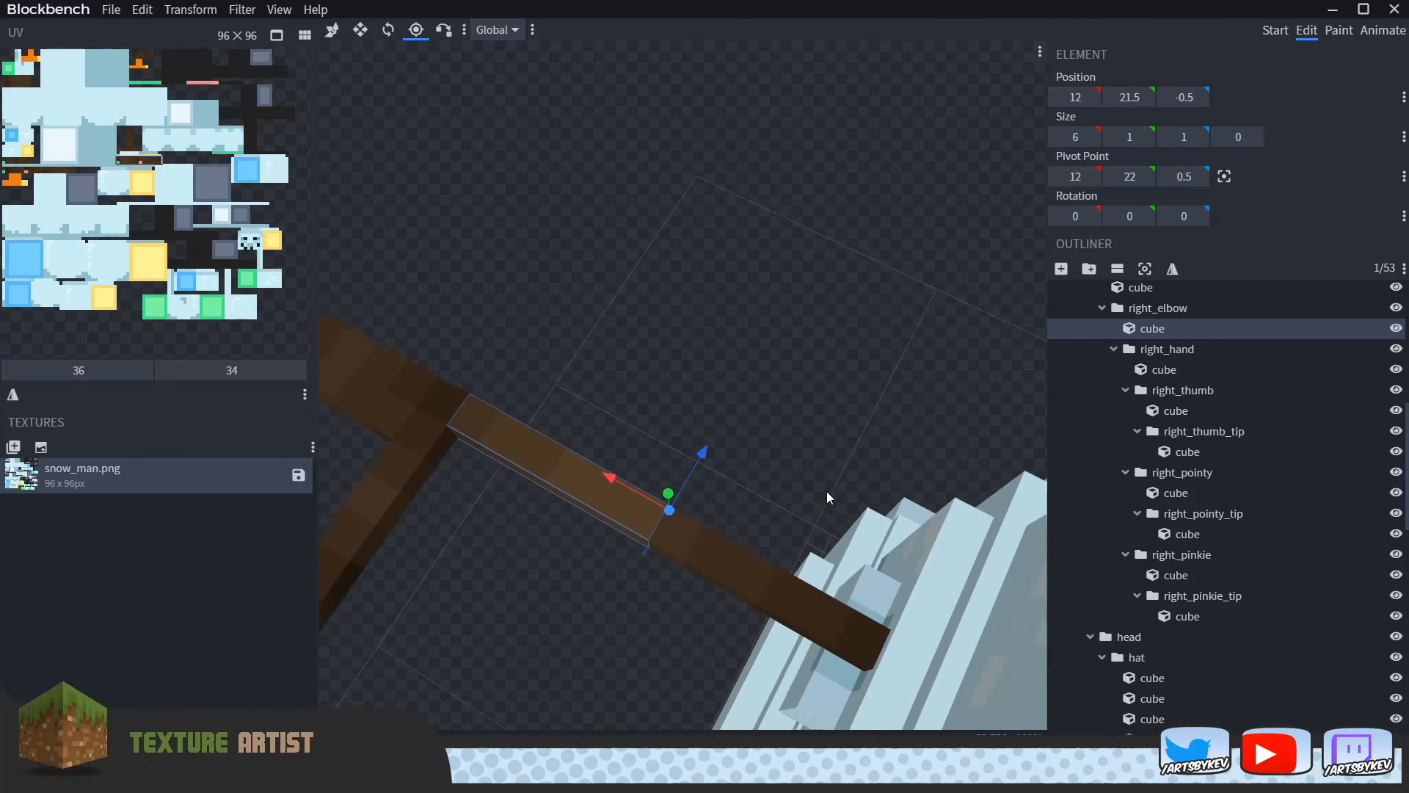
left_click(1178, 304)
left_click_drag(700, 469, 715, 461)
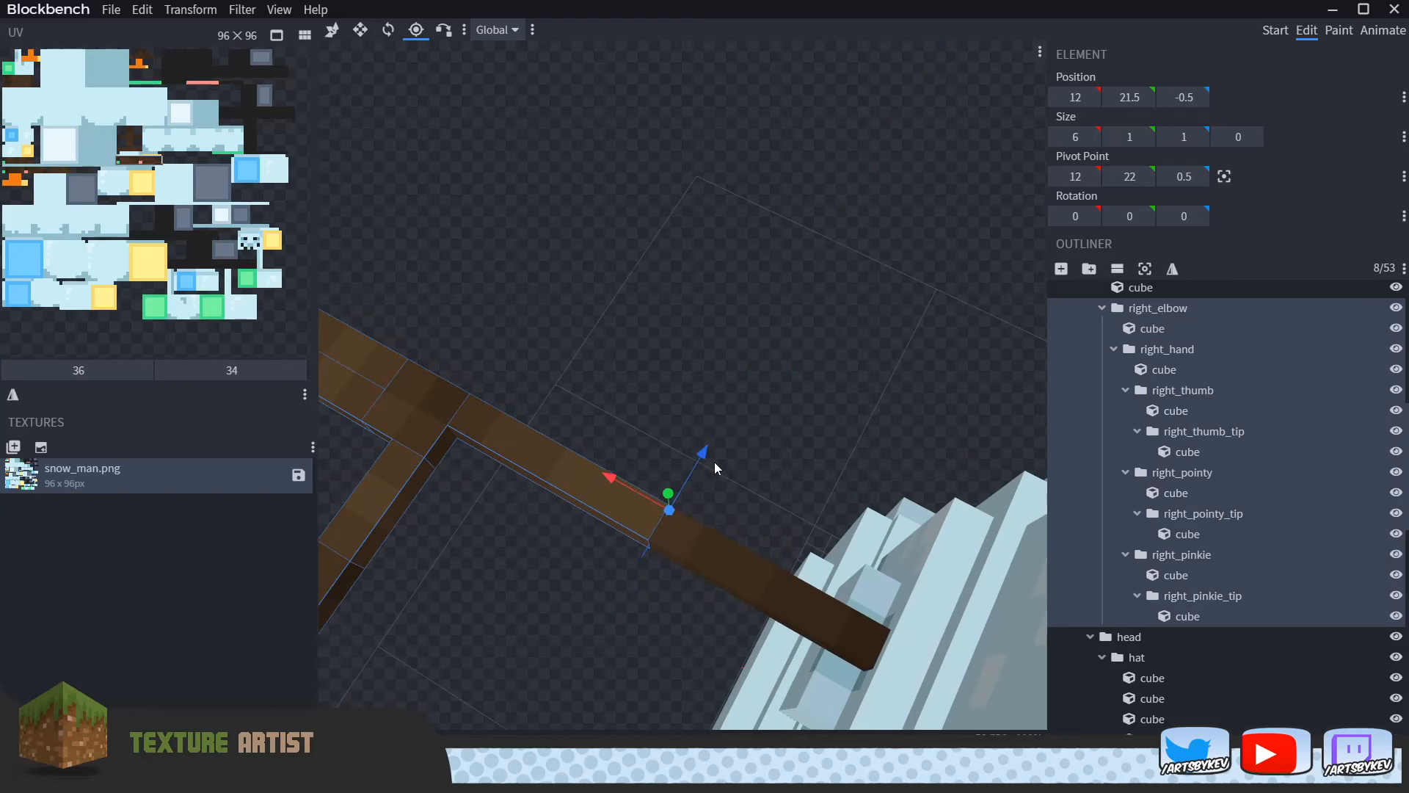
Step: Shift the left_elbow group's pivot point along Z to match the right elbow joint
scroll(715, 461, "down", 5)
right_click_drag(806, 554, 685, 452)
scroll(685, 452, "up", 2)
left_click(724, 444)
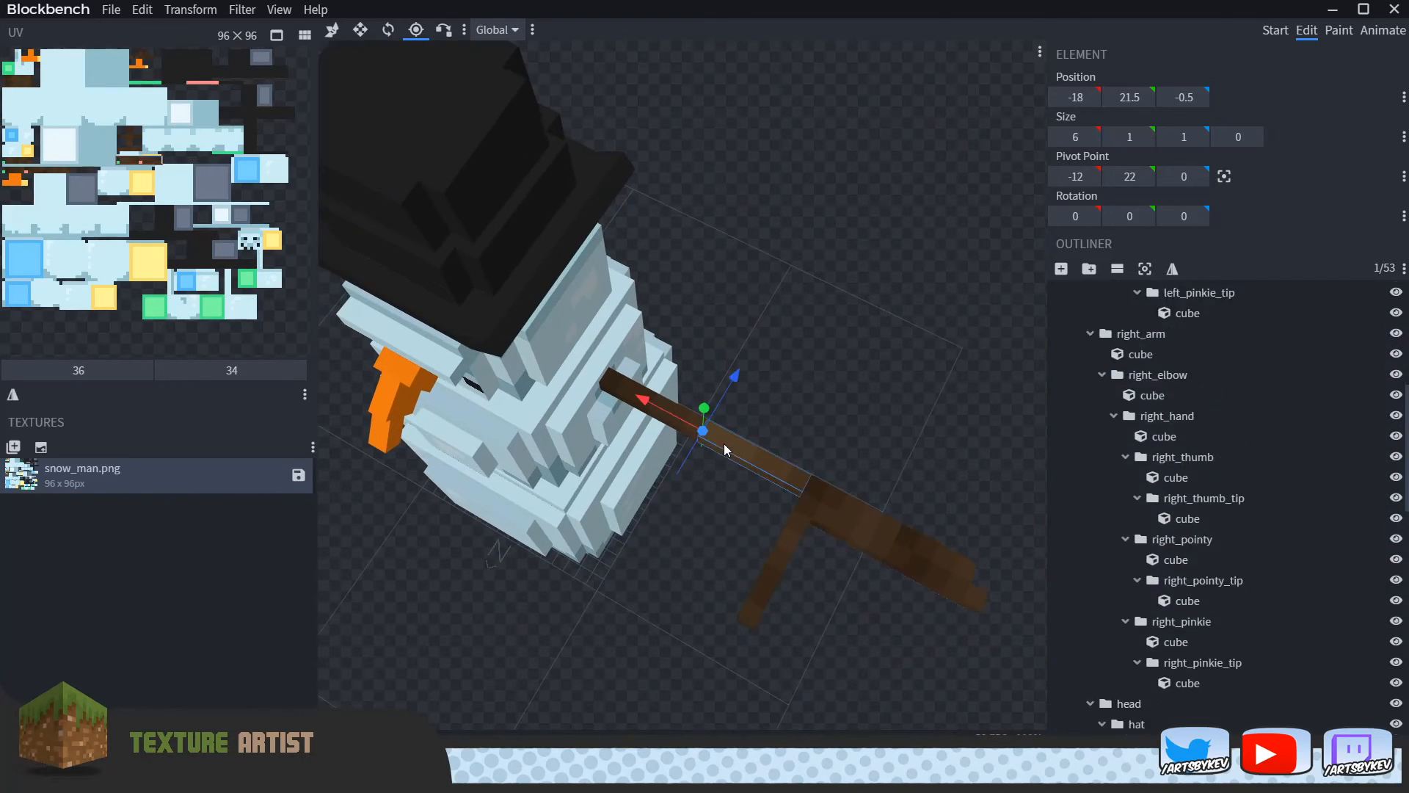
right_click_drag(775, 394, 697, 404)
scroll(697, 404, "up", 4)
left_click(1221, 322)
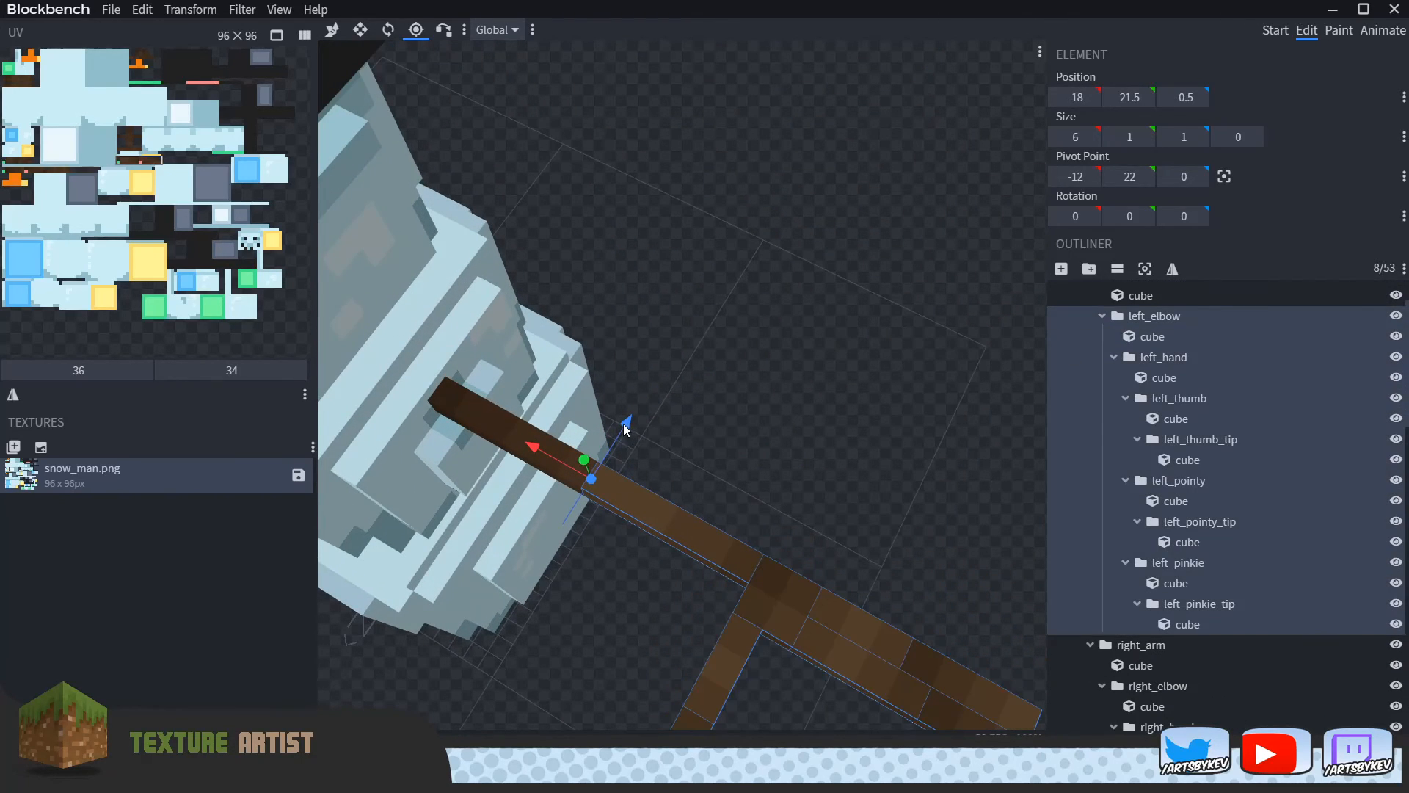
Step: Clear the selection and examine the whole textured snowman, including both arms, from a front corner view
left_click(1179, 398)
left_click_drag(848, 534, 818, 490)
scroll(637, 477, "down", 5)
scroll(1352, 539, "down", 10)
scroll(1218, 672, "down", 5)
left_click(1177, 707)
left_click_drag(767, 577, 742, 587)
right_click_drag(742, 587, 849, 573)
mouse_move(850, 574)
left_mouse_down()
mouse_move(834, 553)
mouse_move(860, 555)
mouse_move(847, 573)
left_mouse_up()
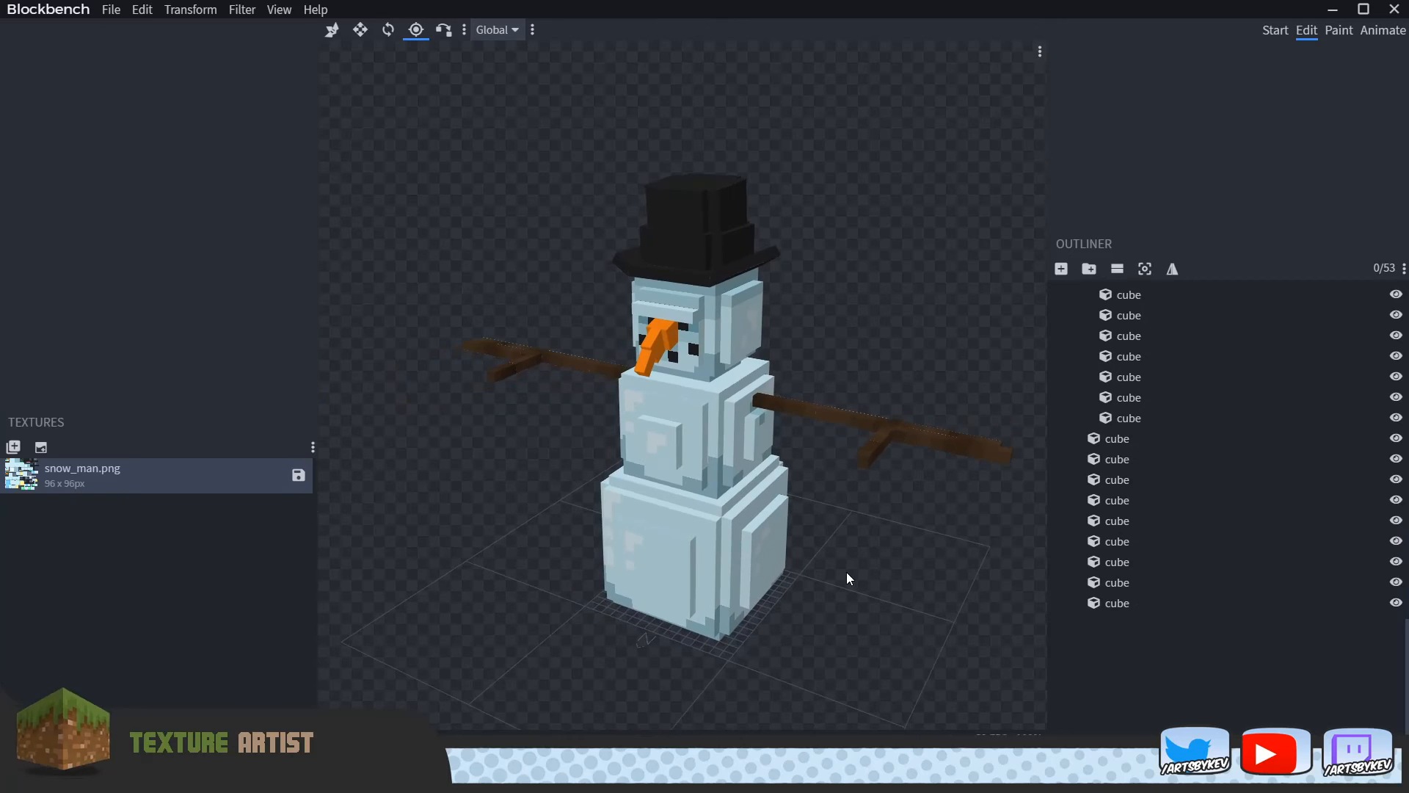
right_click_drag(847, 578, 827, 542)
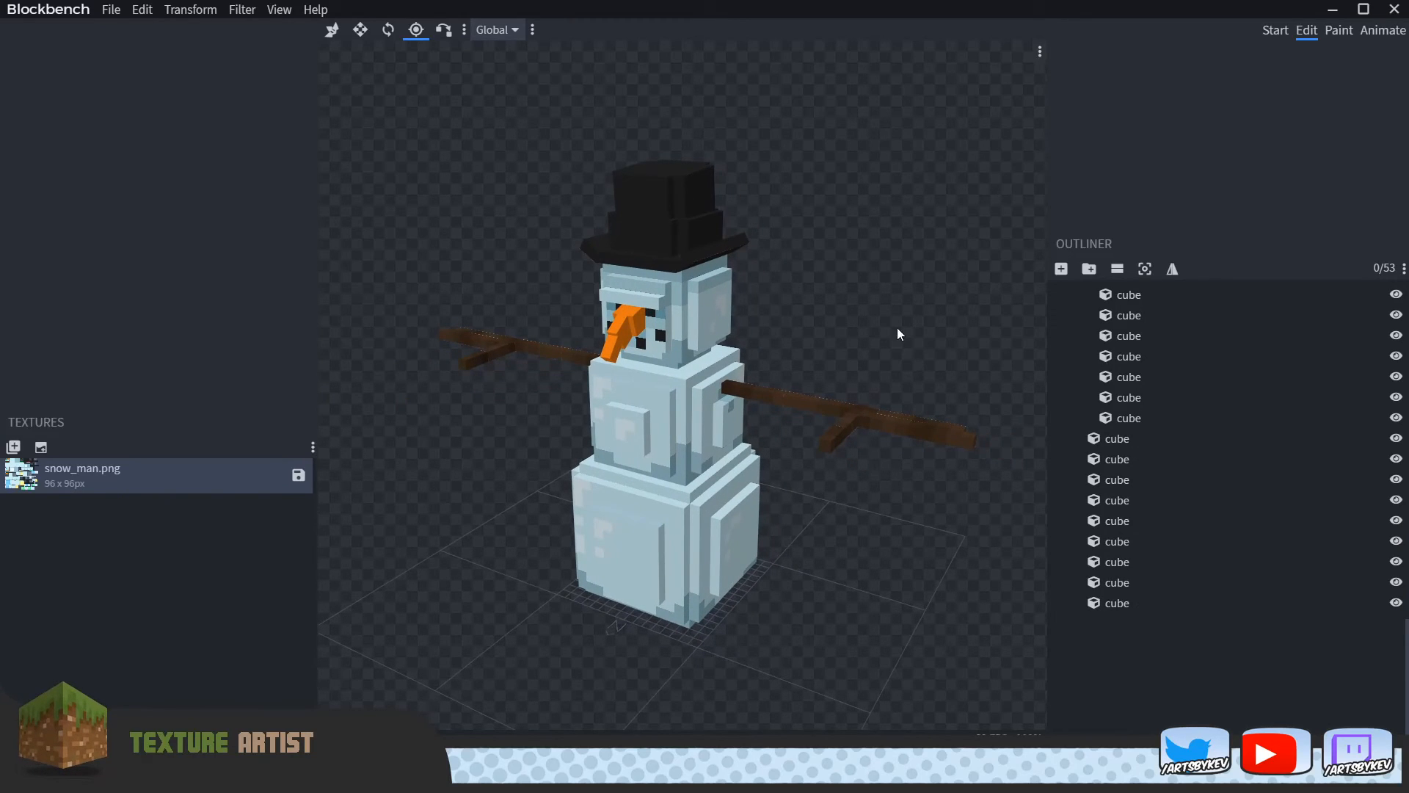